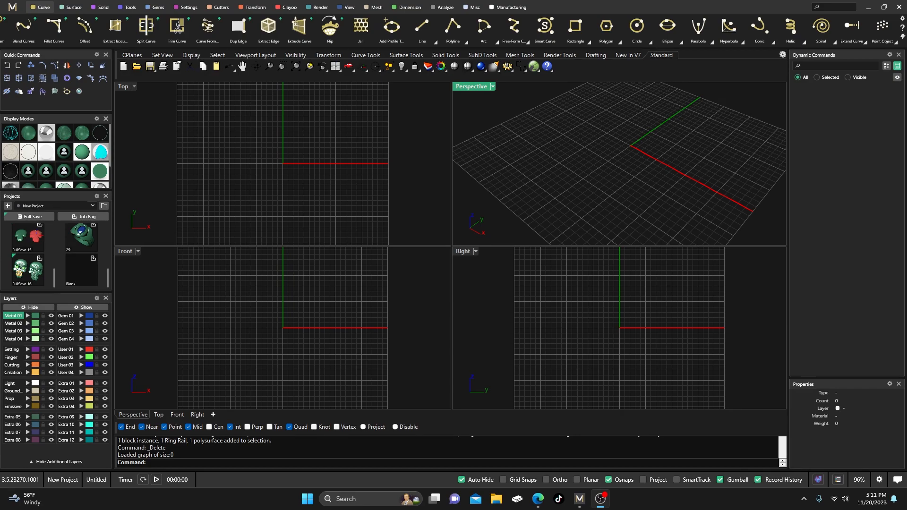
Check the reference photo and sketch of the ring, and create a US size 7 ring rail
{"action": "left_click_drag", "start_coordinate": [0, 126], "coordinate": [330, 82]}
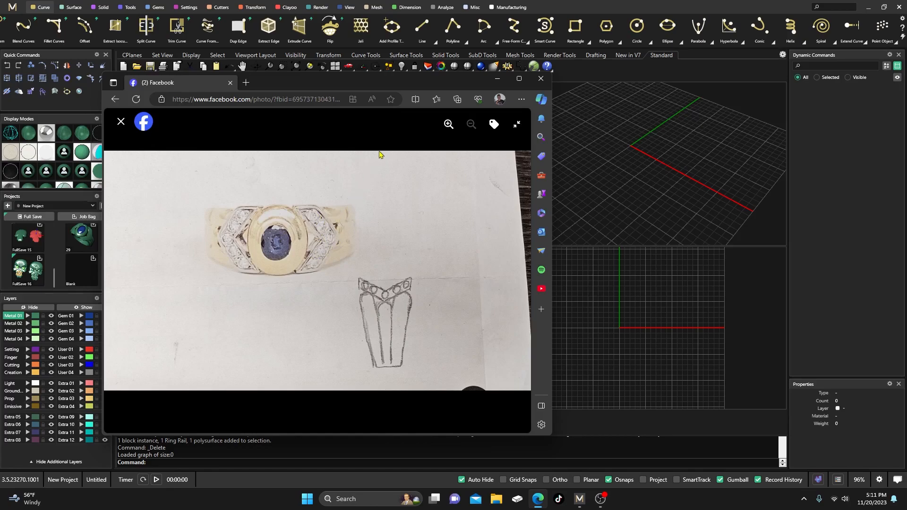
{"action": "left_click_drag", "start_coordinate": [360, 87], "coordinate": [0, 142]}
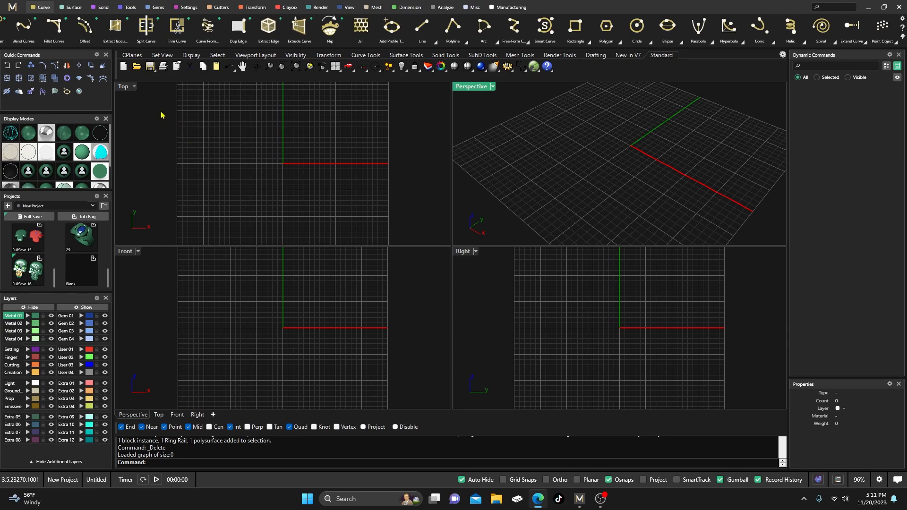
{"action": "left_click", "coordinate": [131, 8]}
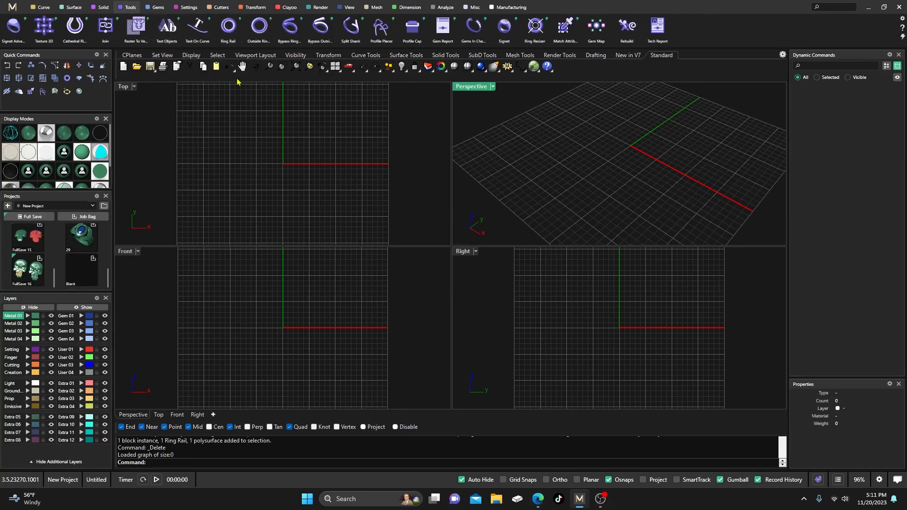
{"action": "left_click", "coordinate": [229, 26]}
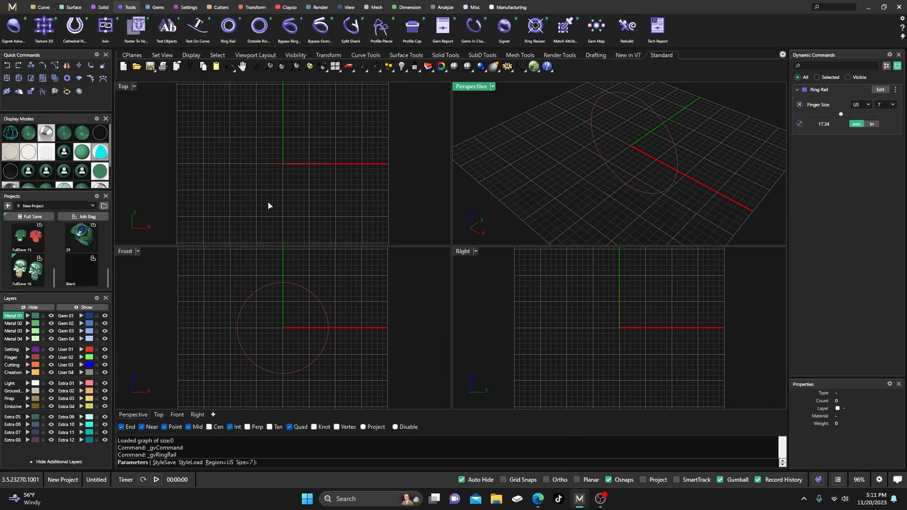
{"action": "key", "text": "Return"}
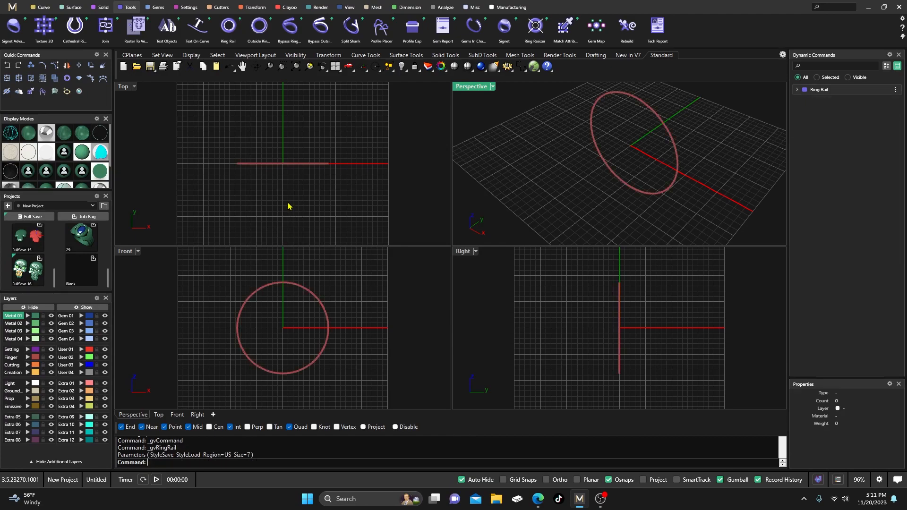
Place a single round diamond above the ring rail with a Z offset of 5 using Gem on Ring Rail
{"action": "left_click", "coordinate": [158, 8]}
{"action": "left_click", "coordinate": [319, 29]}
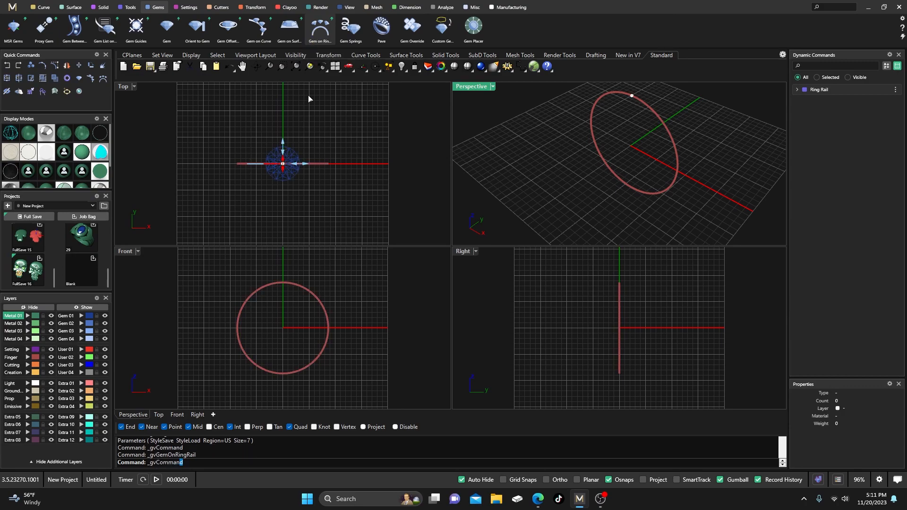
{"action": "right_click_drag", "start_coordinate": [344, 287], "coordinate": [345, 310]}
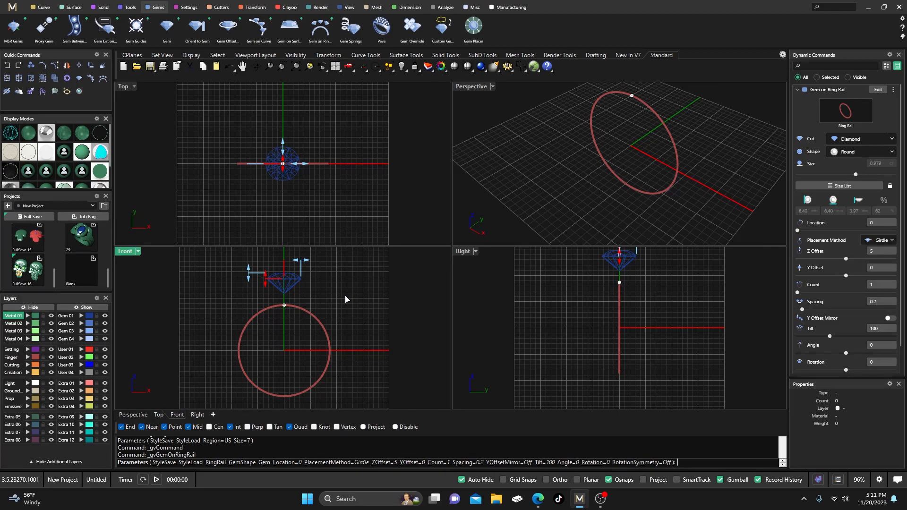
{"action": "key", "text": "Return"}
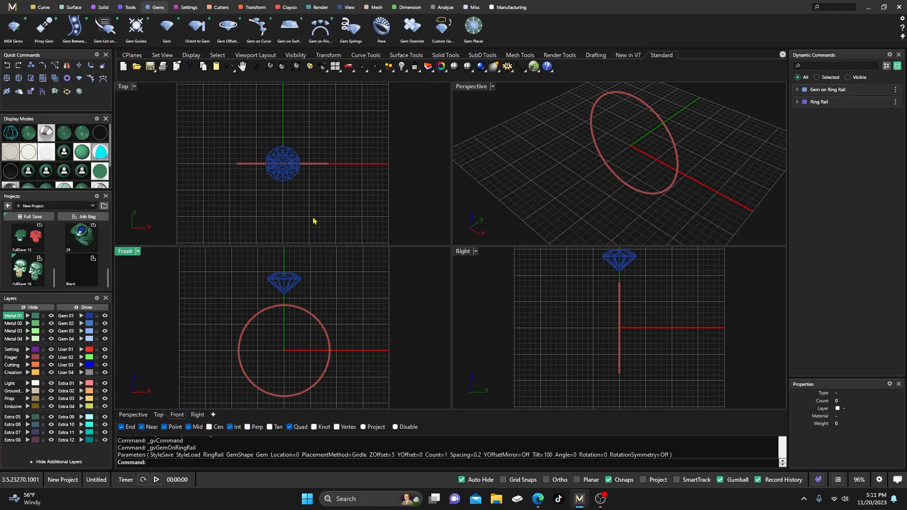
Reopen the gem for editing, check the reference photo, and change the gem's shape to Oval
{"action": "left_click", "coordinate": [287, 171]}
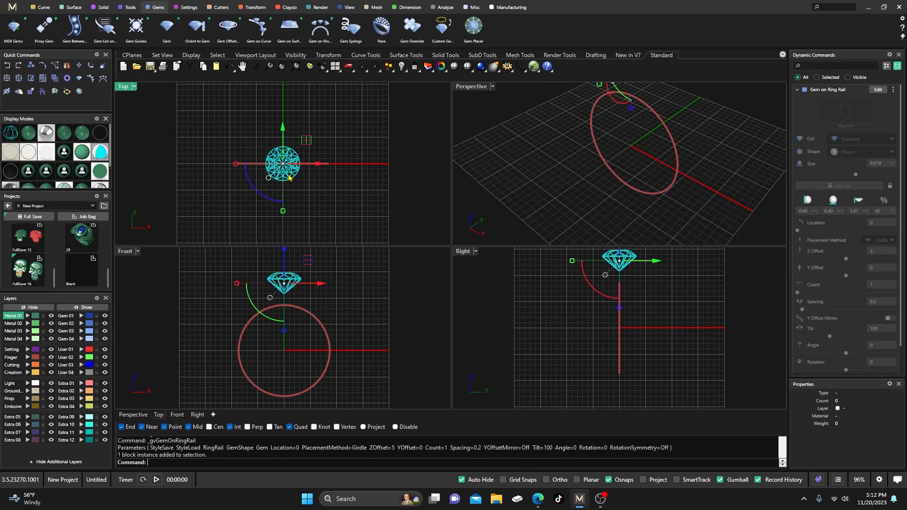
{"action": "left_click", "coordinate": [879, 90]}
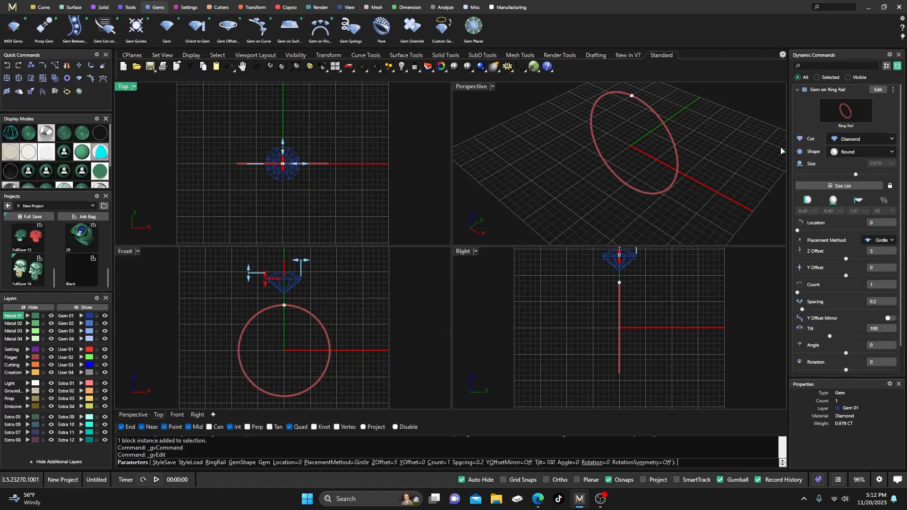
{"action": "left_click_drag", "start_coordinate": [0, 227], "coordinate": [389, 78]}
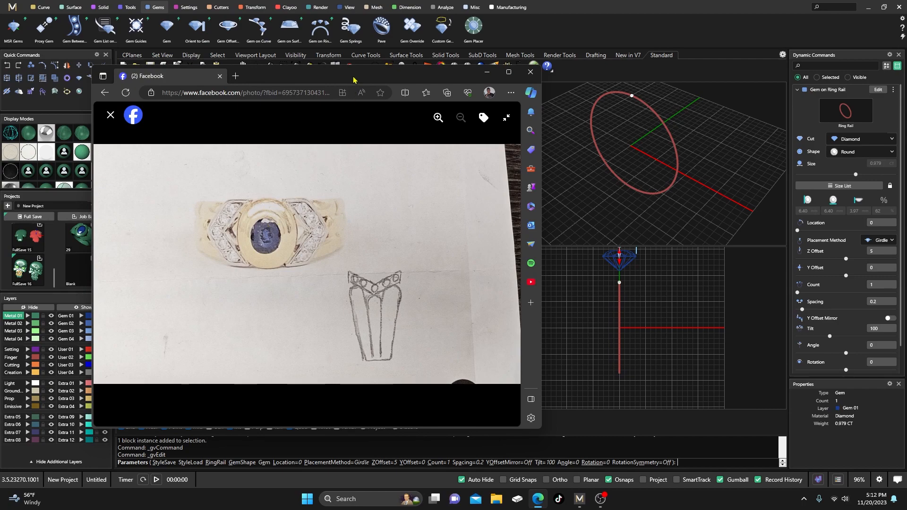
{"action": "left_click_drag", "start_coordinate": [354, 80], "coordinate": [0, 137]}
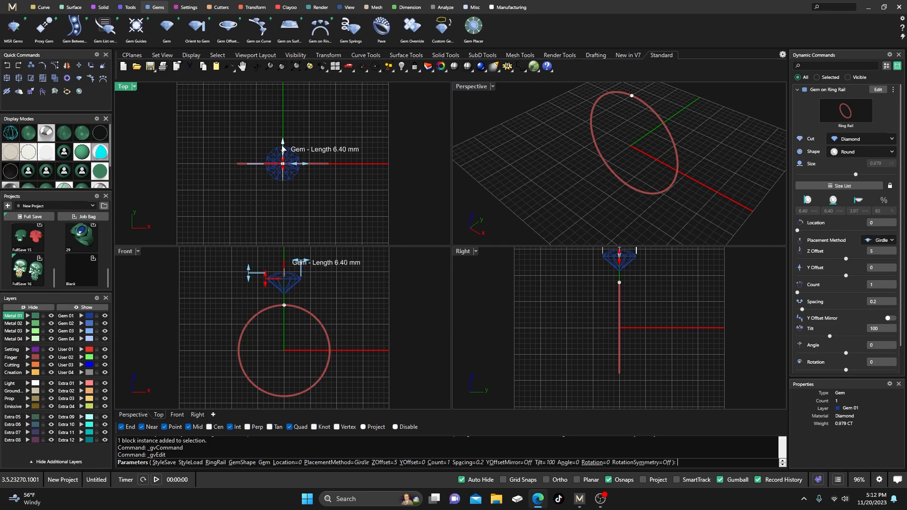
{"action": "left_click", "coordinate": [866, 155]}
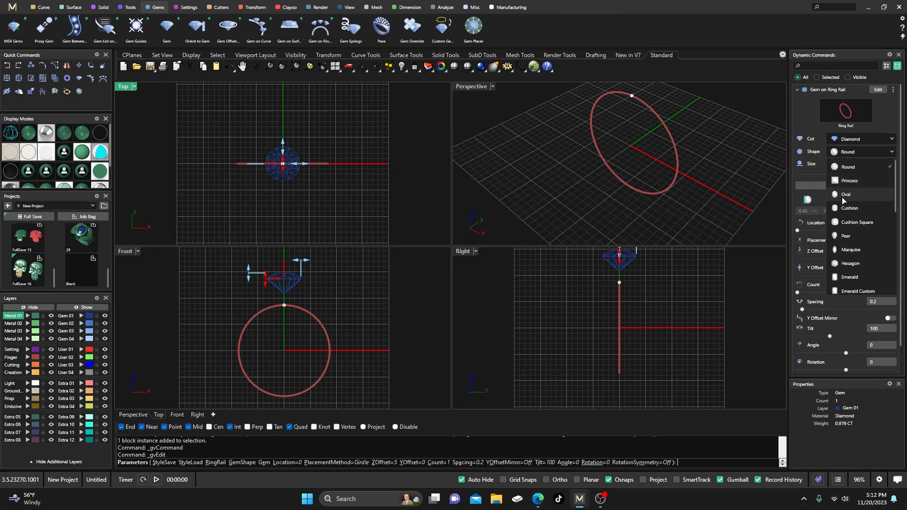
{"action": "left_click", "coordinate": [846, 199]}
Resize the oval gem to 4.50 mm long and 3.50 mm wide and accept the edit
{"action": "left_click_drag", "start_coordinate": [284, 144], "coordinate": [286, 156]}
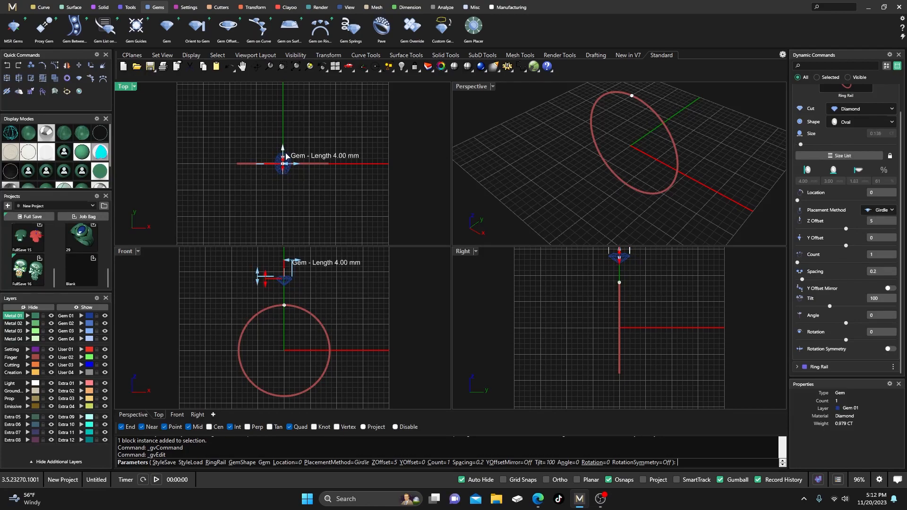
{"action": "left_click_drag", "start_coordinate": [286, 156], "coordinate": [287, 154]}
{"action": "scroll", "coordinate": [283, 167], "scroll_direction": "up", "scroll_amount": 5}
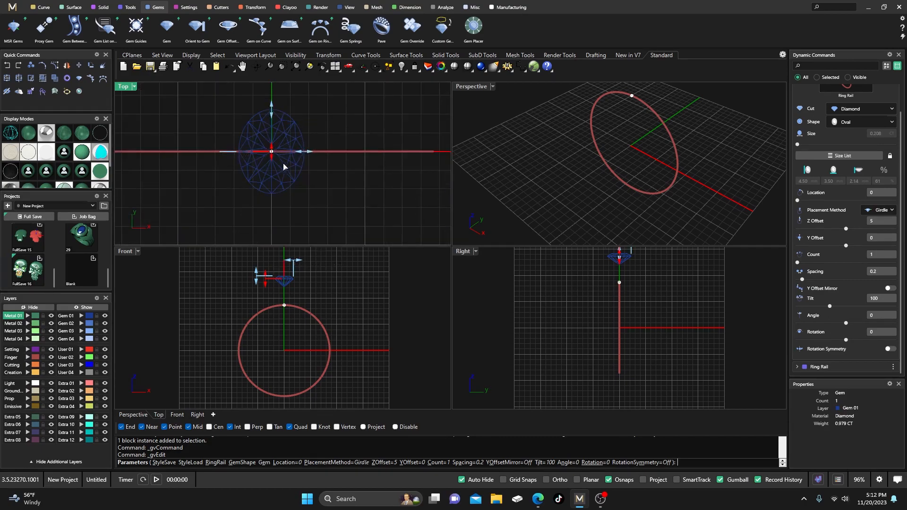
{"action": "scroll", "coordinate": [314, 185], "scroll_direction": "down", "scroll_amount": 3}
{"action": "left_click_drag", "start_coordinate": [292, 144], "coordinate": [291, 127]}
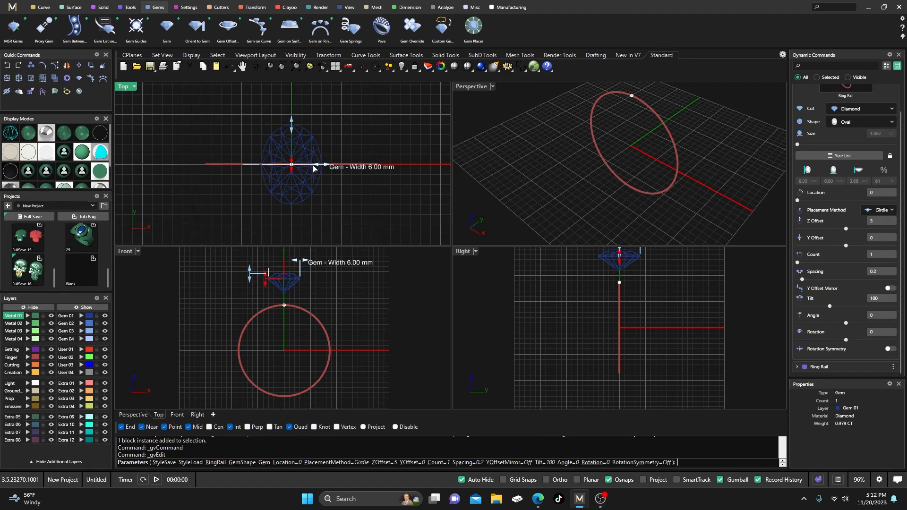
{"action": "left_click_drag", "start_coordinate": [318, 168], "coordinate": [292, 145]}
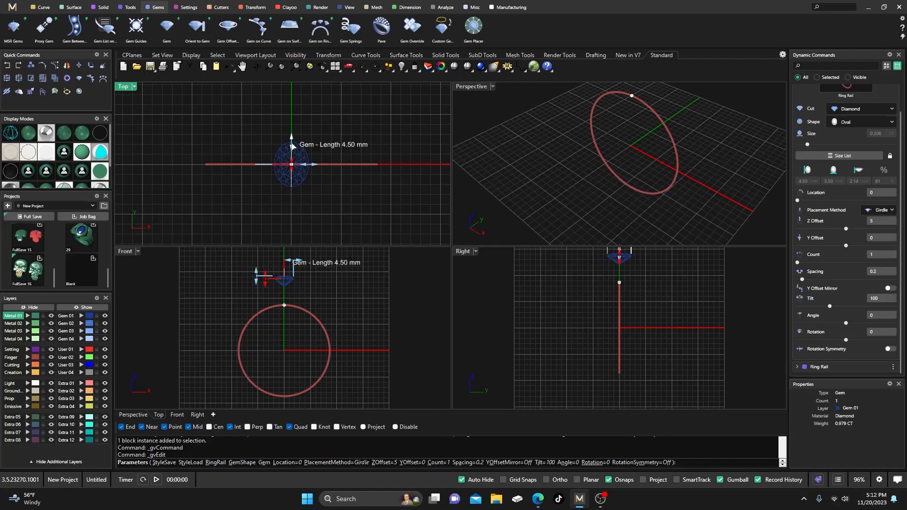
{"action": "scroll", "coordinate": [312, 165], "scroll_direction": "up", "scroll_amount": 2}
{"action": "scroll", "coordinate": [300, 178], "scroll_direction": "up", "scroll_amount": 2}
{"action": "scroll", "coordinate": [283, 206], "scroll_direction": "up", "scroll_amount": 1}
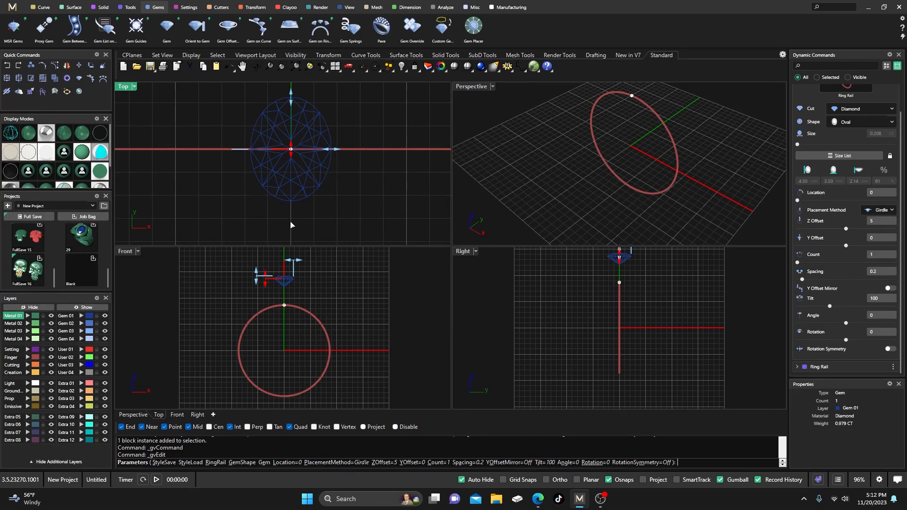
{"action": "right_click", "coordinate": [290, 225]}
Select the oval gem and start a bezel around it
{"action": "scroll", "coordinate": [291, 225], "scroll_direction": "down", "scroll_amount": 8}
{"action": "right_click_drag", "start_coordinate": [293, 227], "coordinate": [286, 203]}
{"action": "left_click", "coordinate": [289, 185]}
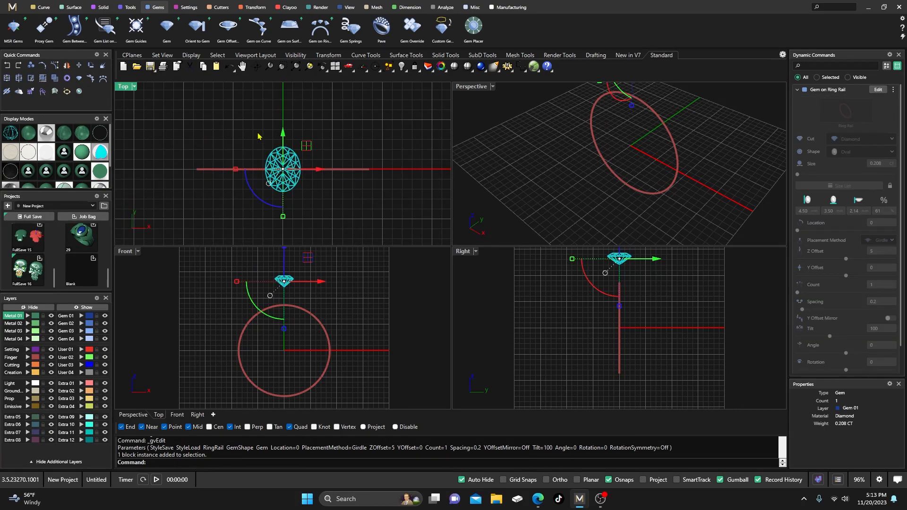
{"action": "left_click", "coordinate": [189, 7]}
{"action": "left_click", "coordinate": [259, 27]}
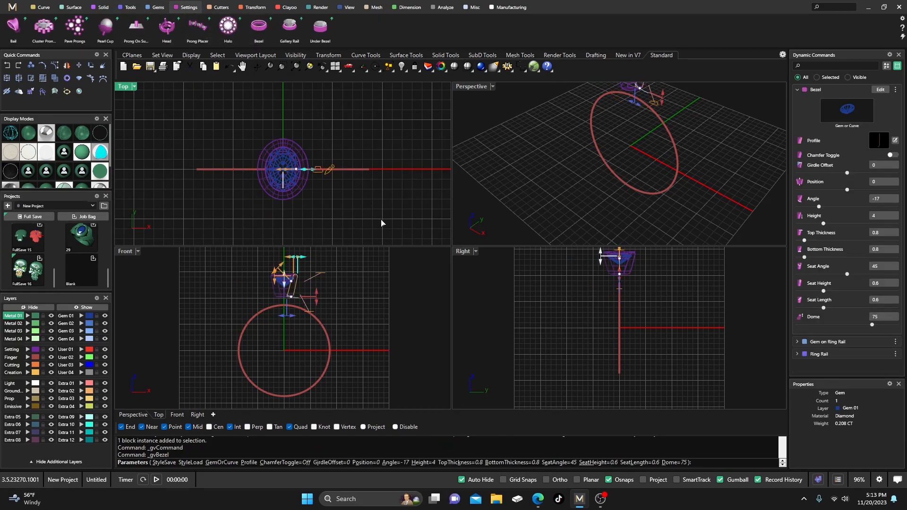
Maximize the Perspective view and set the bezel's height to 6.75 mm and its angle to -9
{"action": "double_click", "coordinate": [478, 88]}
{"action": "scroll", "coordinate": [433, 292], "scroll_direction": "down", "scroll_amount": 4}
{"action": "right_click_drag", "start_coordinate": [435, 294], "coordinate": [487, 277]}
{"action": "scroll", "coordinate": [475, 154], "scroll_direction": "up", "scroll_amount": 5}
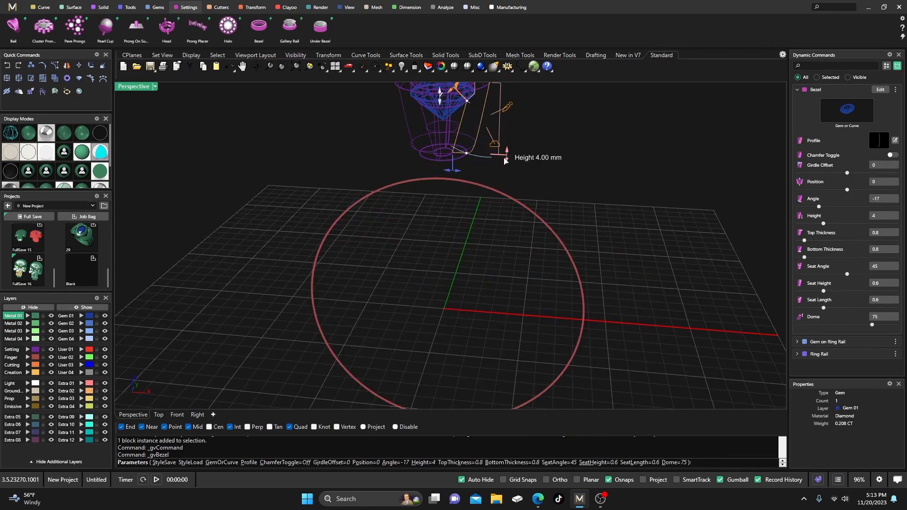
{"action": "left_click_drag", "start_coordinate": [506, 178], "coordinate": [506, 198]}
{"action": "right_click_drag", "start_coordinate": [506, 198], "coordinate": [480, 208]}
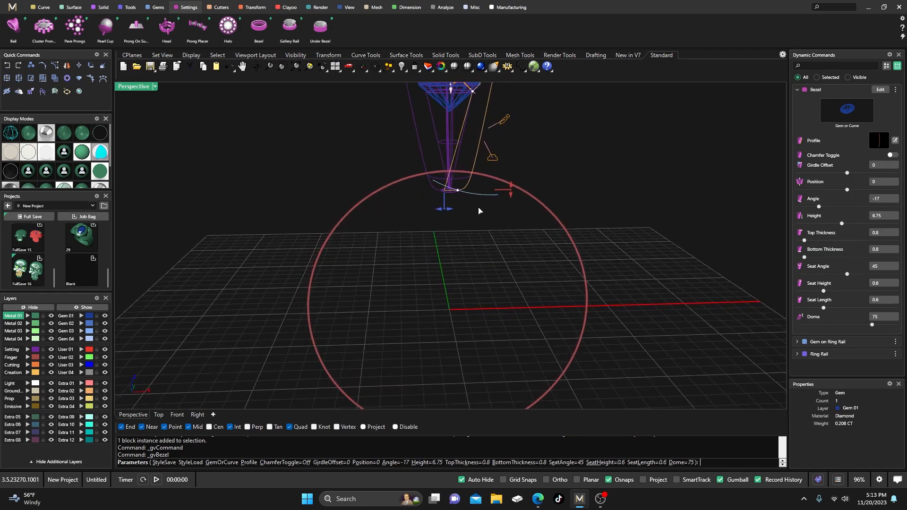
{"action": "left_click_drag", "start_coordinate": [462, 193], "coordinate": [475, 197]}
{"action": "scroll", "coordinate": [476, 290], "scroll_direction": "down", "scroll_amount": 3}
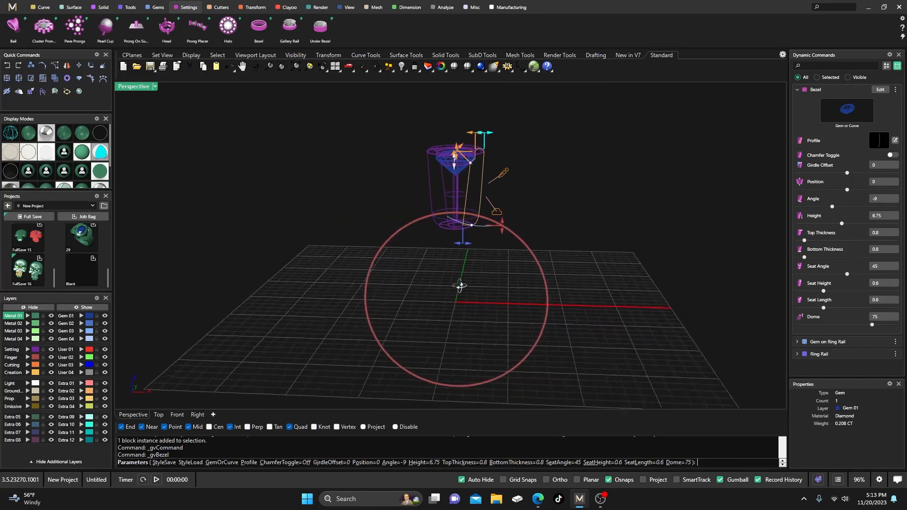
{"action": "scroll", "coordinate": [458, 171], "scroll_direction": "up", "scroll_amount": 3}
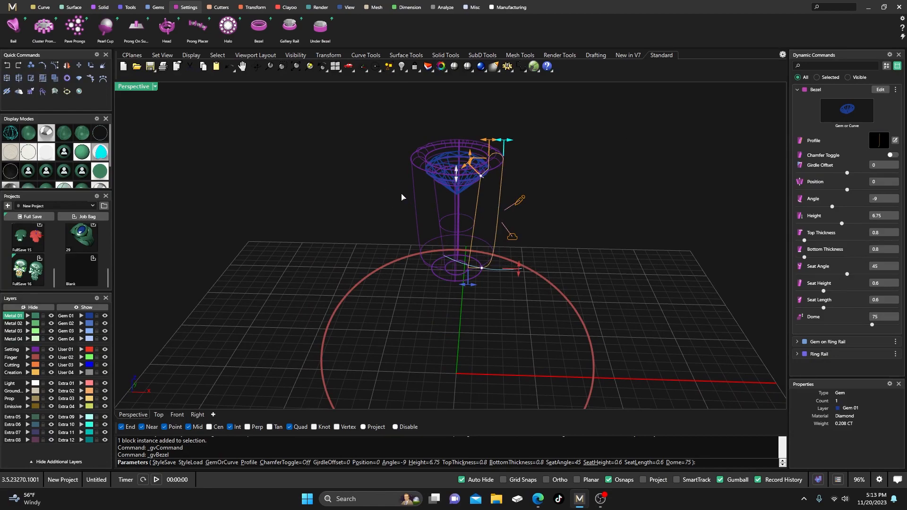
Shade the Perspective view and replace the bezel's profile with an outward-bowed arc from the Bezel profile library
{"action": "left_click", "coordinate": [29, 135]}
{"action": "scroll", "coordinate": [626, 200], "scroll_direction": "down", "scroll_amount": 2}
{"action": "right_click_drag", "start_coordinate": [626, 201], "coordinate": [624, 239]}
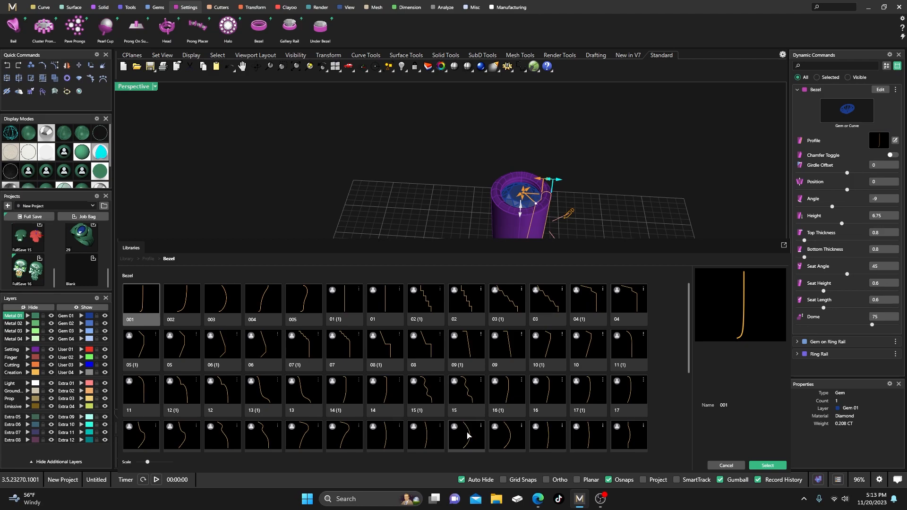
{"action": "left_click", "coordinate": [467, 434]}
{"action": "double_click", "coordinate": [470, 429]}
{"action": "right_click_drag", "start_coordinate": [527, 295], "coordinate": [517, 255]}
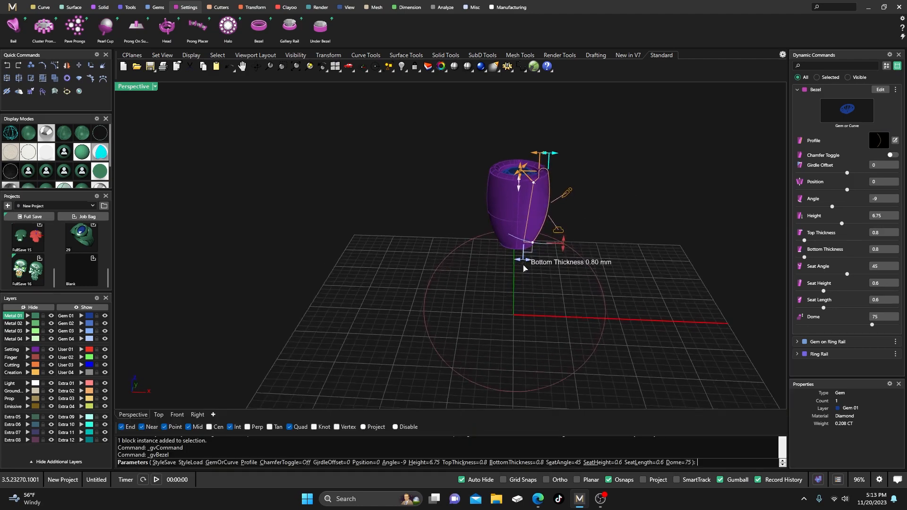
Open the bezel's profile in the Profile Editor and insert a control point on the upper part of the curve
{"action": "left_click", "coordinate": [895, 140]}
{"action": "left_click_drag", "start_coordinate": [508, 118], "coordinate": [325, 124]}
{"action": "scroll", "coordinate": [712, 197], "scroll_direction": "down", "scroll_amount": 4}
{"action": "right_click_drag", "start_coordinate": [712, 198], "coordinate": [678, 200]}
{"action": "scroll", "coordinate": [641, 220], "scroll_direction": "up", "scroll_amount": 5}
{"action": "scroll", "coordinate": [642, 220], "scroll_direction": "up", "scroll_amount": 5}
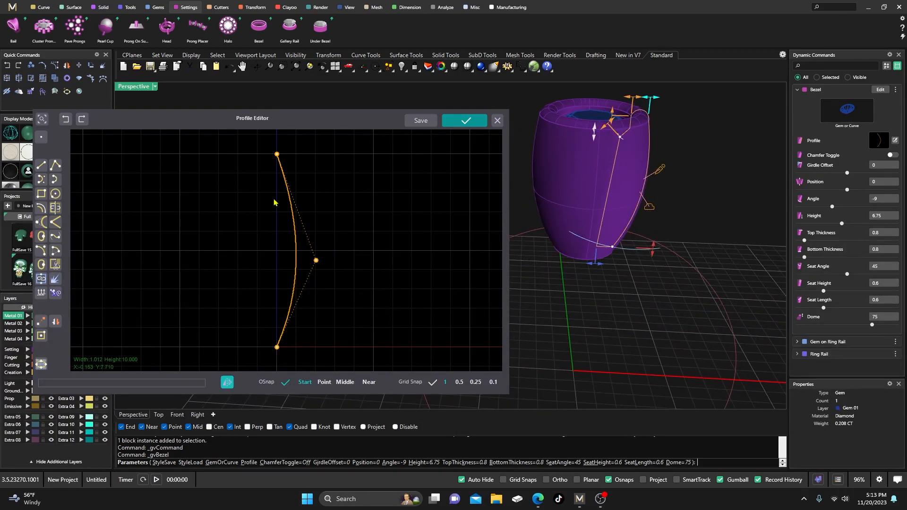
{"action": "left_click", "coordinate": [42, 226]}
{"action": "left_click", "coordinate": [289, 186]}
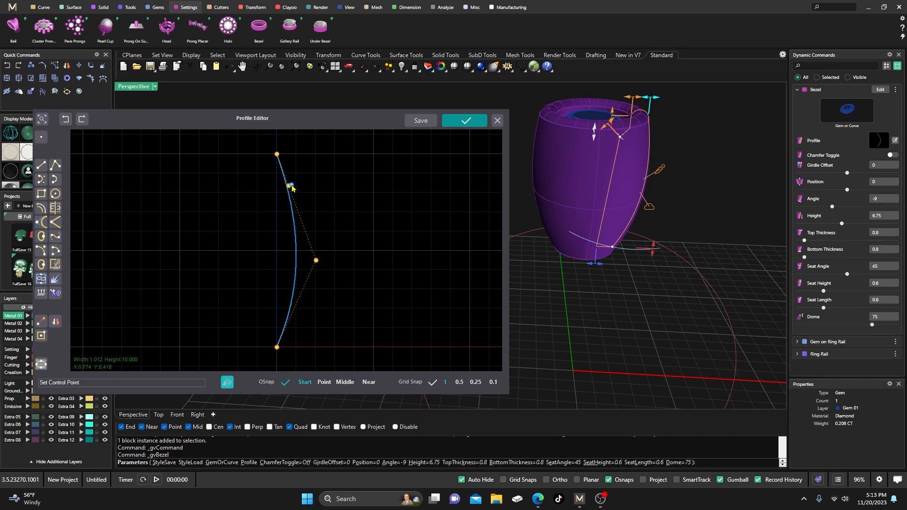
{"action": "left_click", "coordinate": [291, 185]}
{"action": "right_click", "coordinate": [284, 192]}
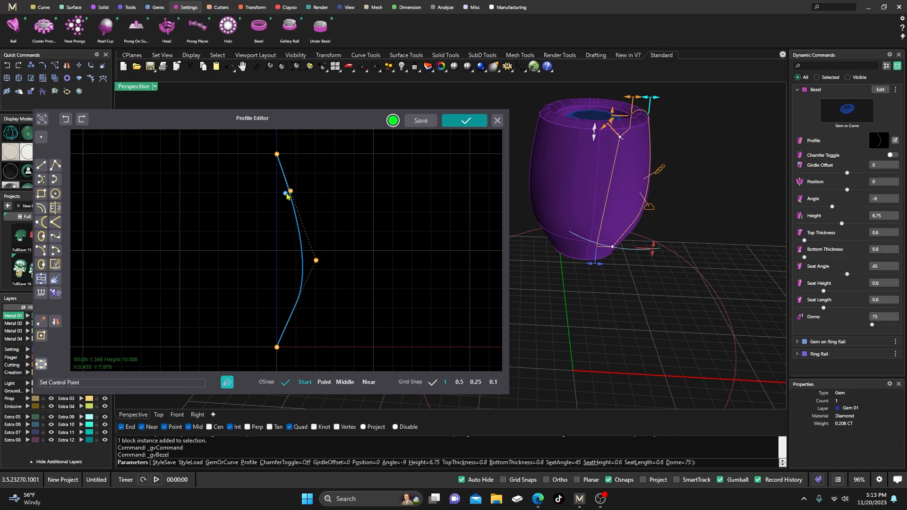
{"action": "left_click", "coordinate": [288, 184]}
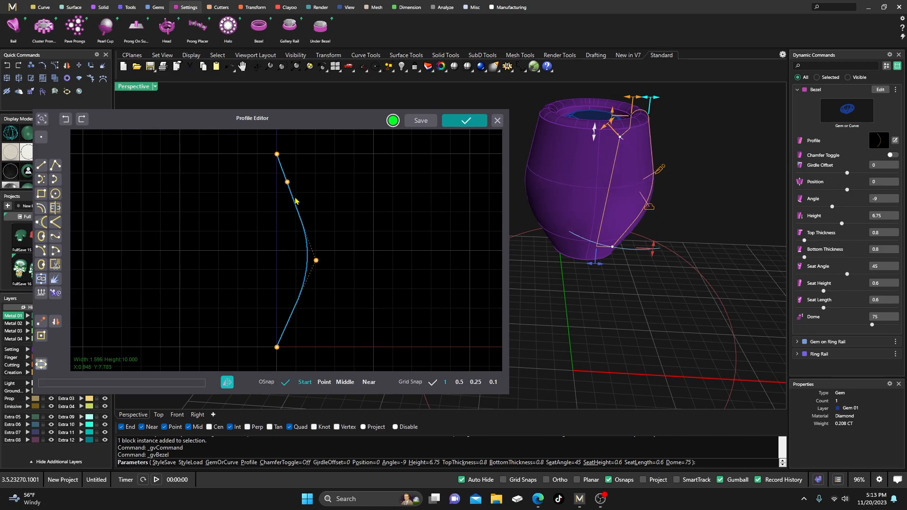
Pull the upper control point outward, almost level with the curve's top end, making the profile about 2.78 wide
{"action": "scroll", "coordinate": [284, 188], "scroll_direction": "up", "scroll_amount": 2}
{"action": "right_click_drag", "start_coordinate": [283, 189], "coordinate": [288, 215]}
{"action": "scroll", "coordinate": [287, 216], "scroll_direction": "down", "scroll_amount": 2}
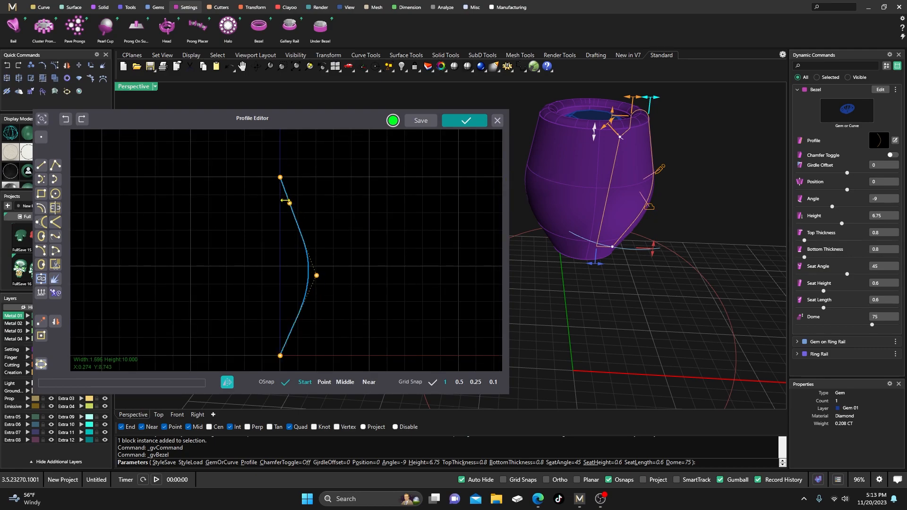
{"action": "left_click", "coordinate": [290, 204]}
{"action": "left_click", "coordinate": [346, 186]}
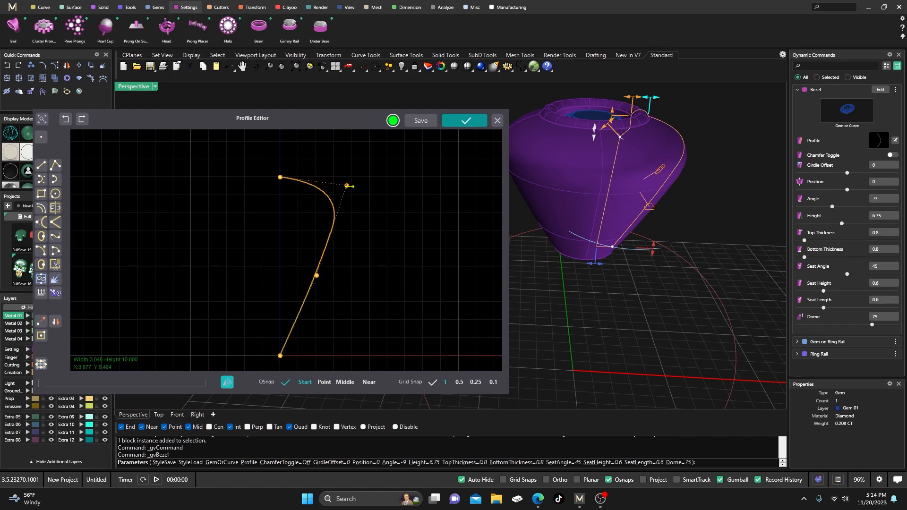
{"action": "left_click_drag", "start_coordinate": [349, 186], "coordinate": [341, 181]}
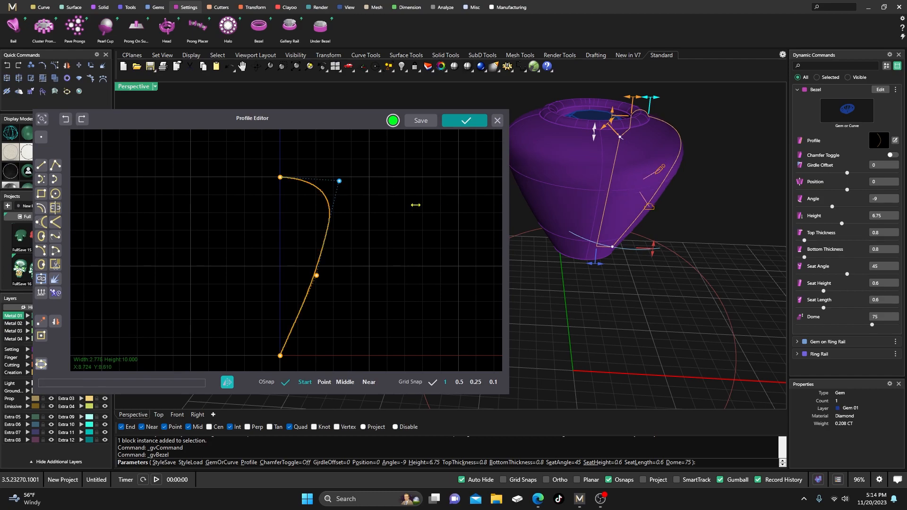
Set the bezel's angle to 1 and inspect its shape around the gem from above
{"action": "mouse_move", "coordinate": [616, 246]}
{"action": "left_click_drag", "start_coordinate": [613, 251], "coordinate": [636, 248]}
{"action": "right_click_drag", "start_coordinate": [640, 218], "coordinate": [618, 266]}
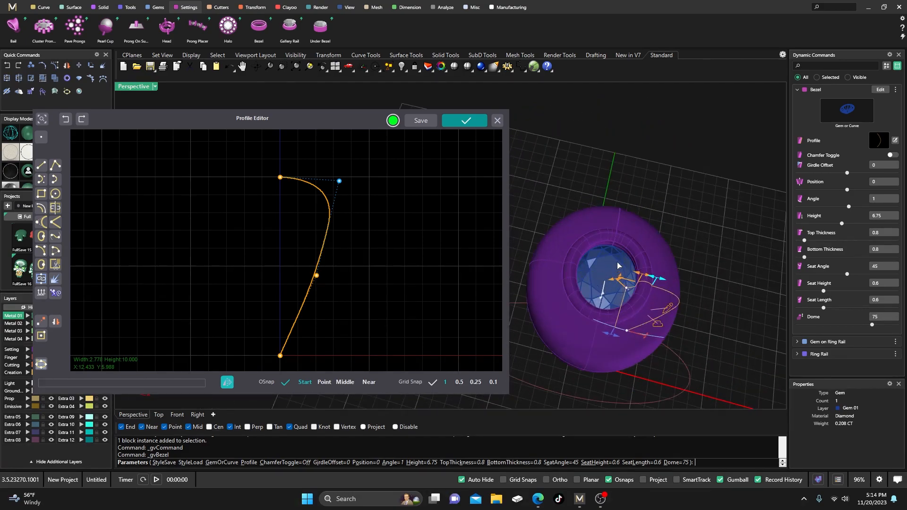
{"action": "scroll", "coordinate": [612, 279], "scroll_direction": "up", "scroll_amount": 2}
{"action": "scroll", "coordinate": [621, 208], "scroll_direction": "down", "scroll_amount": 5}
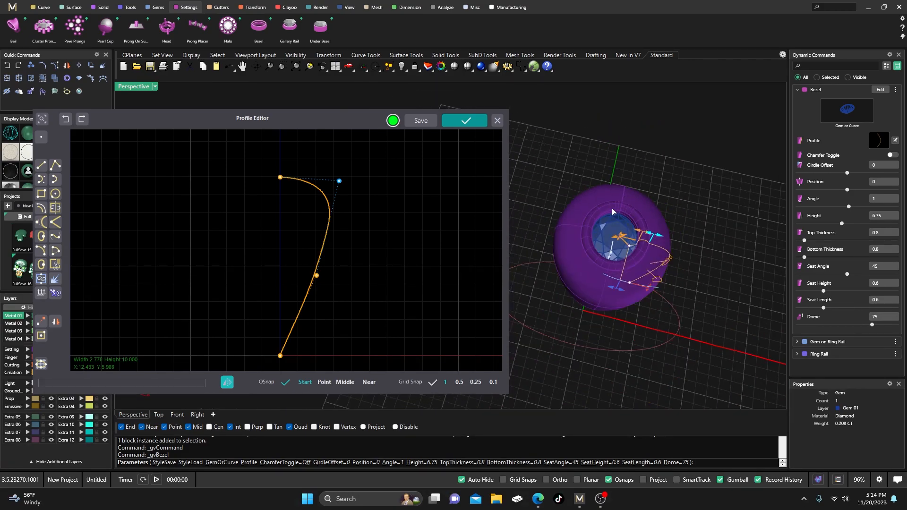
Pull the profile's upper control point inward and slightly above the curve's top end, making the profile about 2.08 wide
{"action": "right_click_drag", "start_coordinate": [613, 212], "coordinate": [608, 236]}
{"action": "scroll", "coordinate": [632, 212], "scroll_direction": "down", "scroll_amount": 4}
{"action": "scroll", "coordinate": [610, 269], "scroll_direction": "up", "scroll_amount": 4}
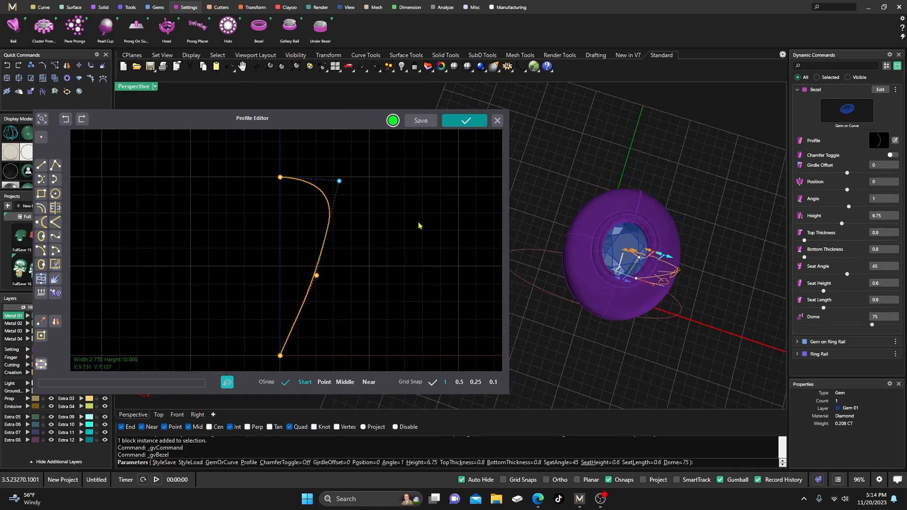
{"action": "left_click_drag", "start_coordinate": [340, 183], "coordinate": [319, 177]}
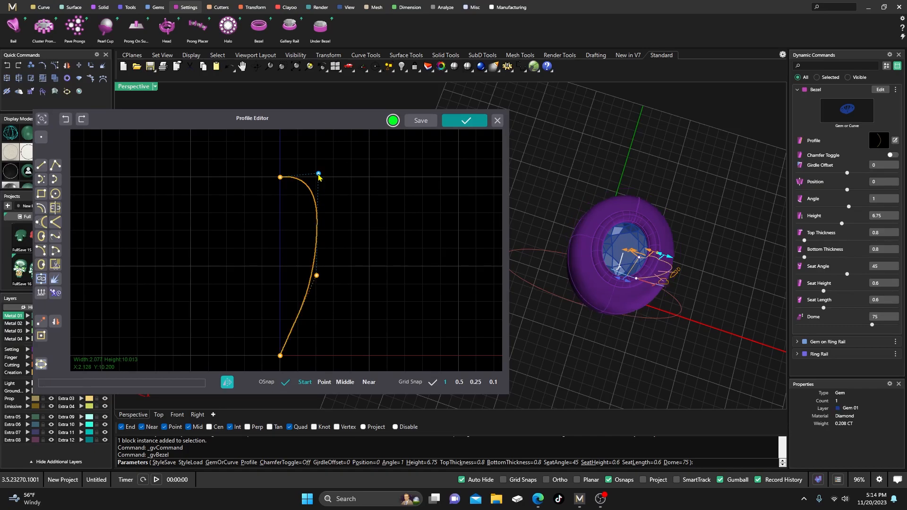
Examine the reshaped bezel from above and at an angle, and compare it with the ring in the reference photo
{"action": "scroll", "coordinate": [610, 227], "scroll_direction": "down", "scroll_amount": 5}
{"action": "right_click_drag", "start_coordinate": [620, 240], "coordinate": [623, 259]}
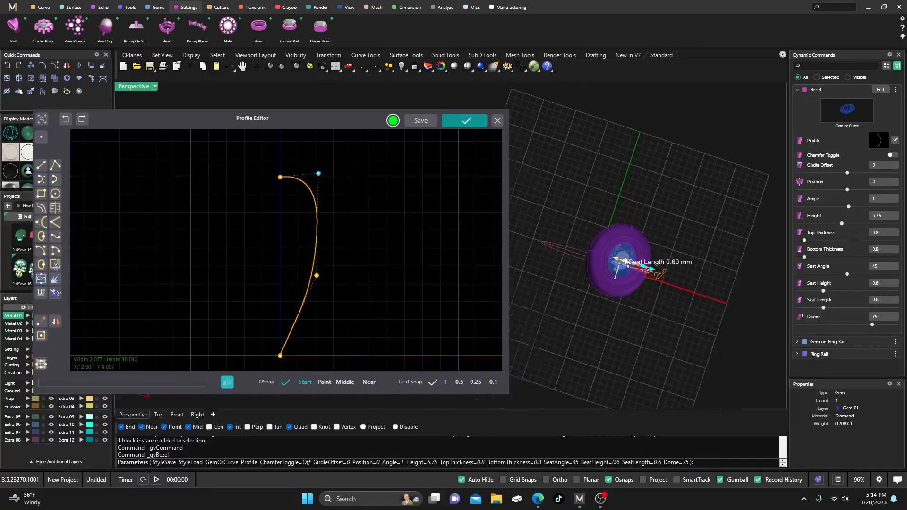
{"action": "scroll", "coordinate": [625, 259], "scroll_direction": "up", "scroll_amount": 9}
{"action": "right_click_drag", "start_coordinate": [654, 290], "coordinate": [562, 185]}
{"action": "scroll", "coordinate": [647, 240], "scroll_direction": "down", "scroll_amount": 4}
{"action": "scroll", "coordinate": [631, 242], "scroll_direction": "down", "scroll_amount": 3}
{"action": "scroll", "coordinate": [556, 136], "scroll_direction": "up", "scroll_amount": 4}
{"action": "right_click_drag", "start_coordinate": [564, 124], "coordinate": [580, 286]}
{"action": "scroll", "coordinate": [599, 291], "scroll_direction": "down", "scroll_amount": 4}
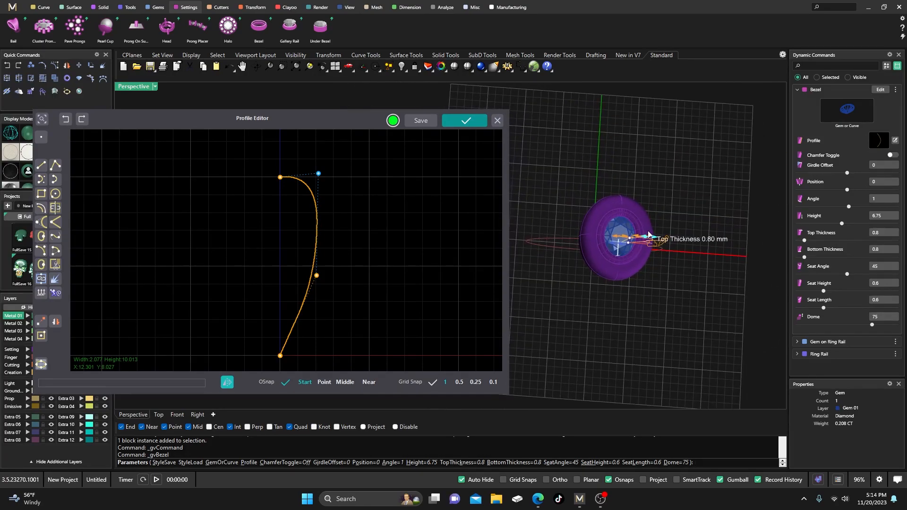
{"action": "scroll", "coordinate": [648, 235], "scroll_direction": "up", "scroll_amount": 4}
{"action": "scroll", "coordinate": [649, 235], "scroll_direction": "up", "scroll_amount": 2}
{"action": "left_click", "coordinate": [537, 498]}
{"action": "left_click_drag", "start_coordinate": [301, 122], "coordinate": [0, 161]}
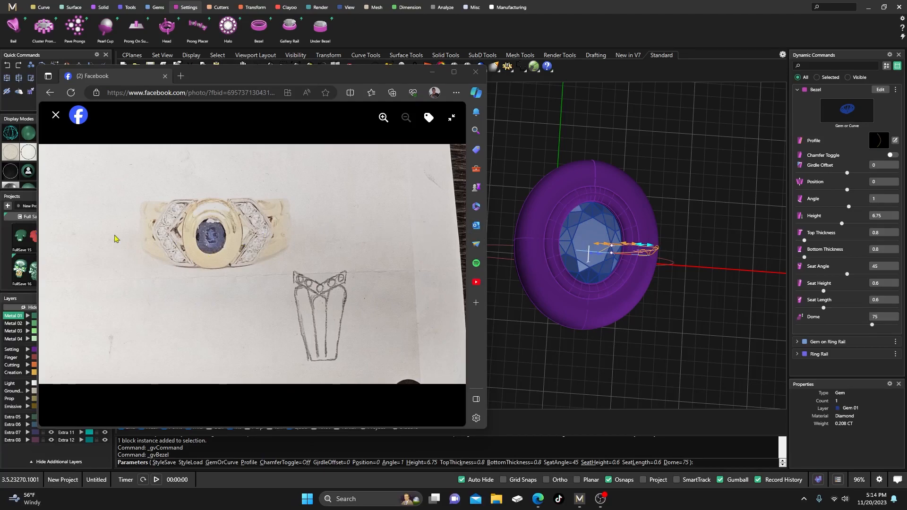
{"action": "left_click_drag", "start_coordinate": [263, 80], "coordinate": [0, 128]}
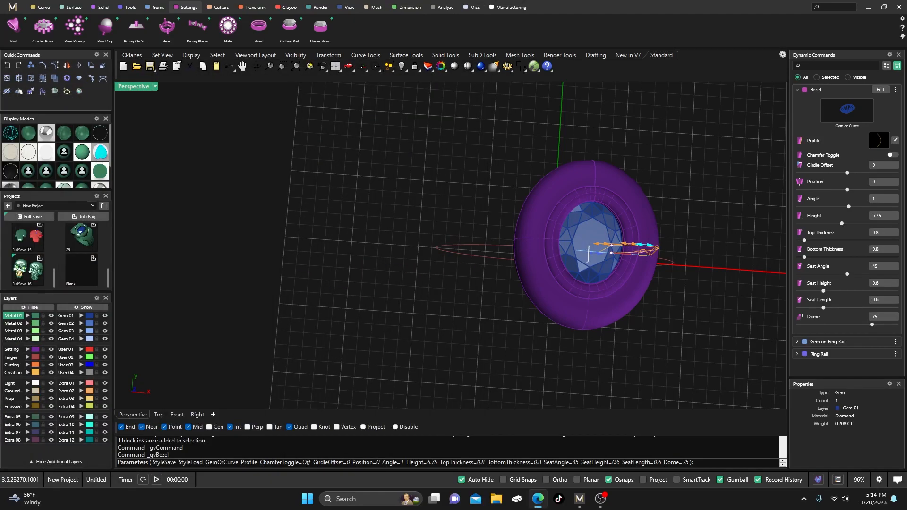
{"action": "left_click_drag", "start_coordinate": [0, 160], "coordinate": [315, 96]}
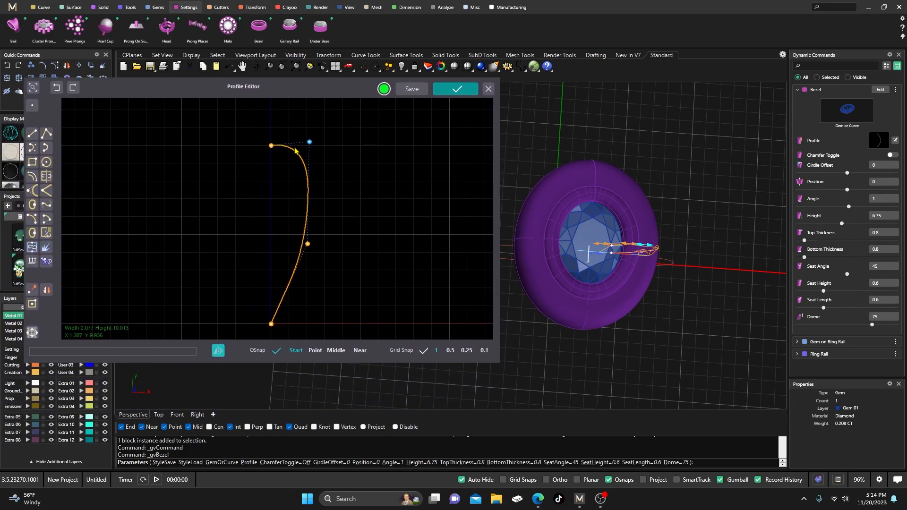
Accept the edited profile and finish the bezel with a height of 6.75 and an angle of 1
{"action": "left_click", "coordinate": [456, 89]}
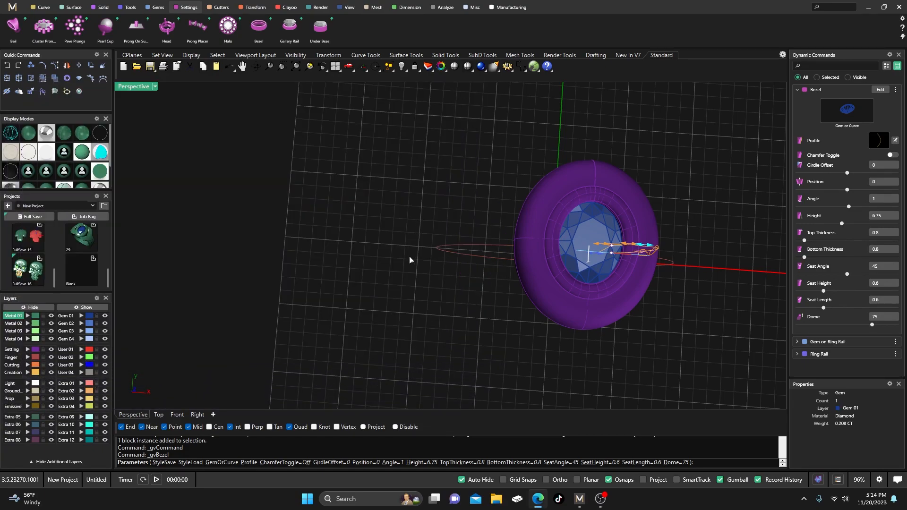
{"action": "scroll", "coordinate": [369, 289], "scroll_direction": "down", "scroll_amount": 2}
{"action": "right_click_drag", "start_coordinate": [369, 288], "coordinate": [355, 177]}
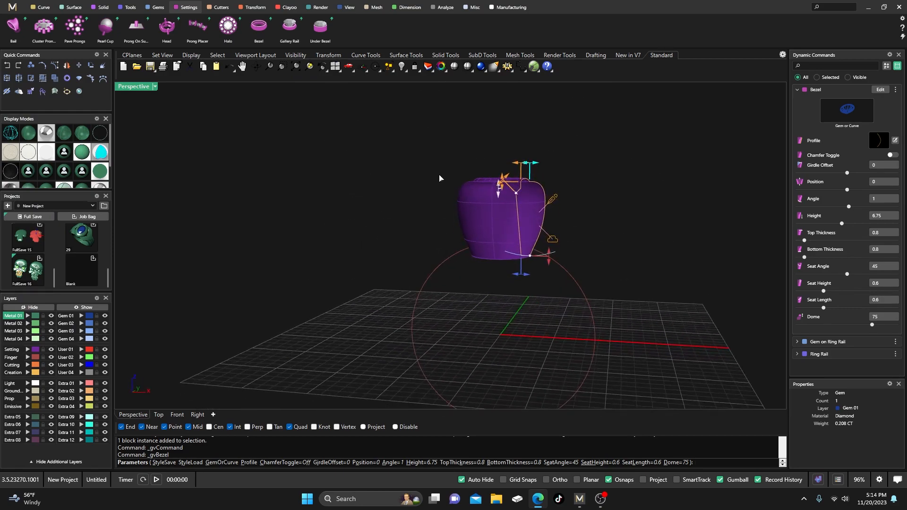
{"action": "key", "text": "Return"}
{"action": "right_click_drag", "start_coordinate": [449, 176], "coordinate": [580, 213]}
{"action": "scroll", "coordinate": [510, 236], "scroll_direction": "up", "scroll_amount": 2}
Reopen the bezel for editing and lower its position relative to the gem to -0.35
{"action": "left_click", "coordinate": [581, 213]}
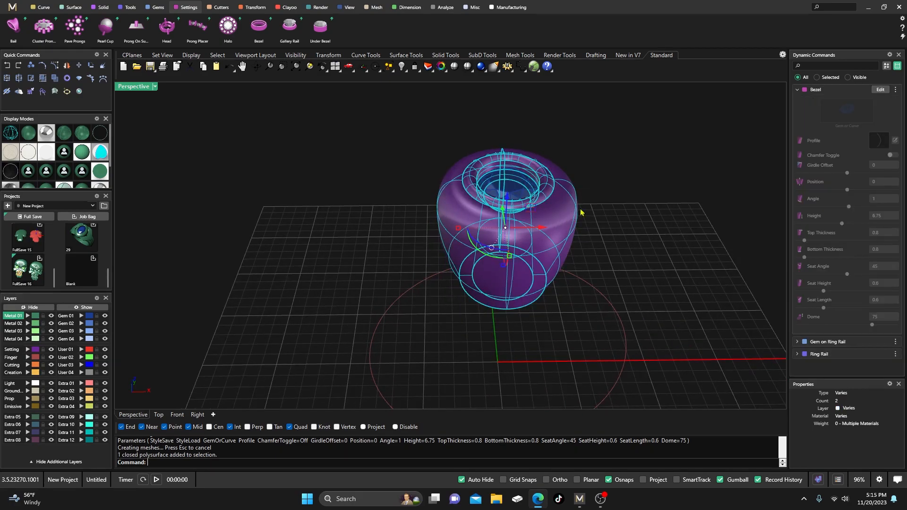
{"action": "left_click", "coordinate": [880, 89]}
{"action": "left_click_drag", "start_coordinate": [509, 201], "coordinate": [509, 207]}
{"action": "scroll", "coordinate": [495, 185], "scroll_direction": "up", "scroll_amount": 5}
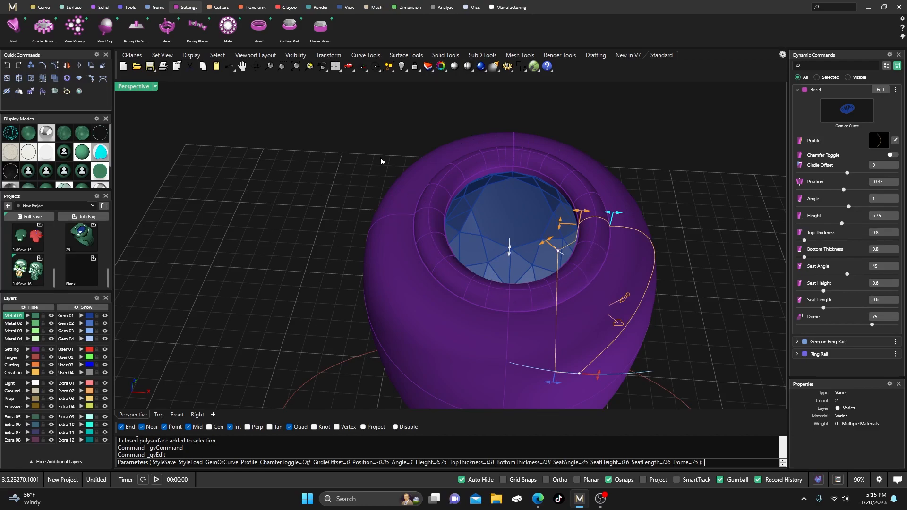
{"action": "scroll", "coordinate": [443, 178], "scroll_direction": "down", "scroll_amount": 3}
{"action": "right_click_drag", "start_coordinate": [432, 181], "coordinate": [348, 152]}
Check the bezel against the reference photo, taper its base by setting the angle to -3, and finish the edit
{"action": "left_click", "coordinate": [538, 499]}
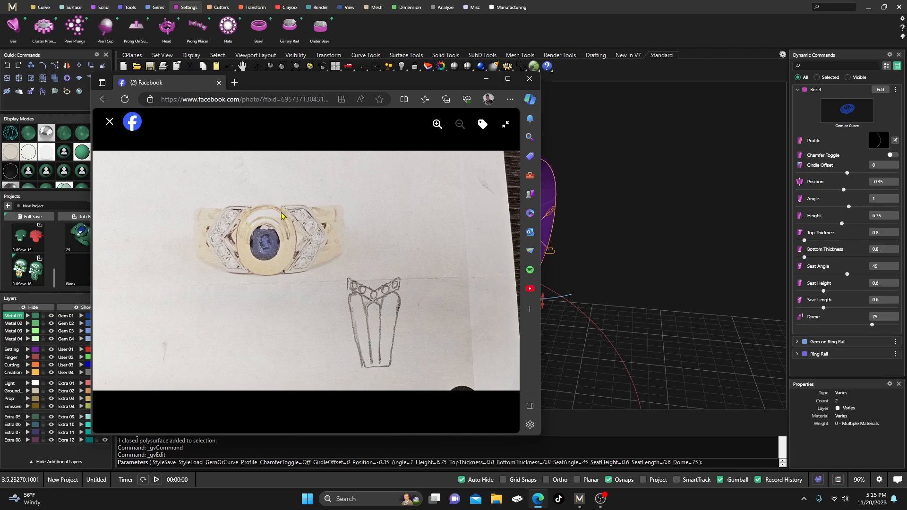
{"action": "left_click_drag", "start_coordinate": [331, 87], "coordinate": [0, 125]}
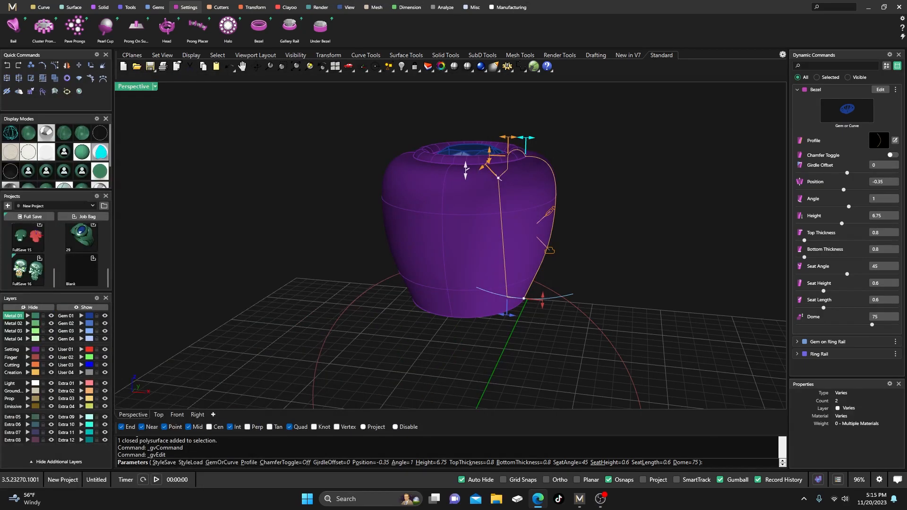
{"action": "scroll", "coordinate": [384, 161], "scroll_direction": "down", "scroll_amount": 4}
{"action": "right_click_drag", "start_coordinate": [388, 163], "coordinate": [455, 237]}
{"action": "scroll", "coordinate": [473, 239], "scroll_direction": "up", "scroll_amount": 4}
{"action": "mouse_move", "coordinate": [481, 248]}
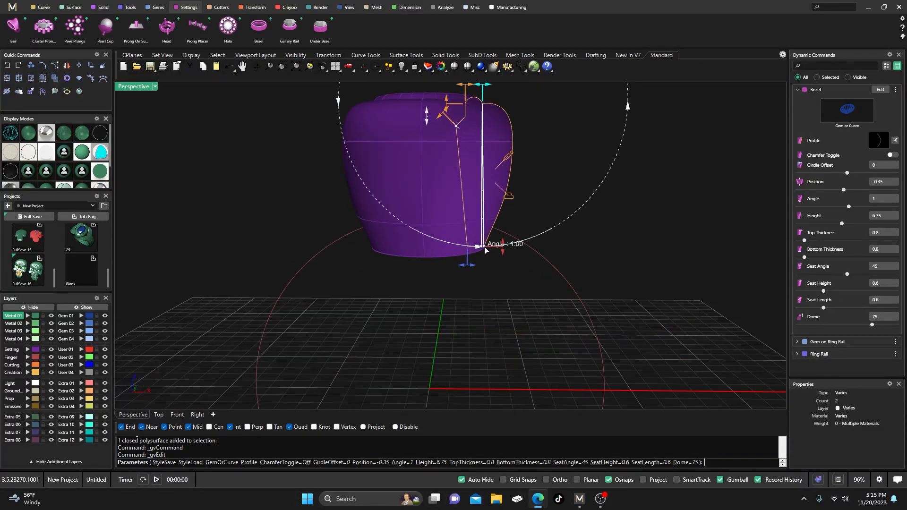
{"action": "left_click_drag", "start_coordinate": [484, 251], "coordinate": [470, 251]}
{"action": "right_click_drag", "start_coordinate": [480, 282], "coordinate": [422, 261]}
{"action": "right_click_drag", "start_coordinate": [409, 321], "coordinate": [461, 279]}
{"action": "right_click", "coordinate": [410, 327]}
Reopen the oval gem on the ring rail for editing and reduce its size to 4.00 by 3.00 mm
{"action": "left_click", "coordinate": [424, 135]}
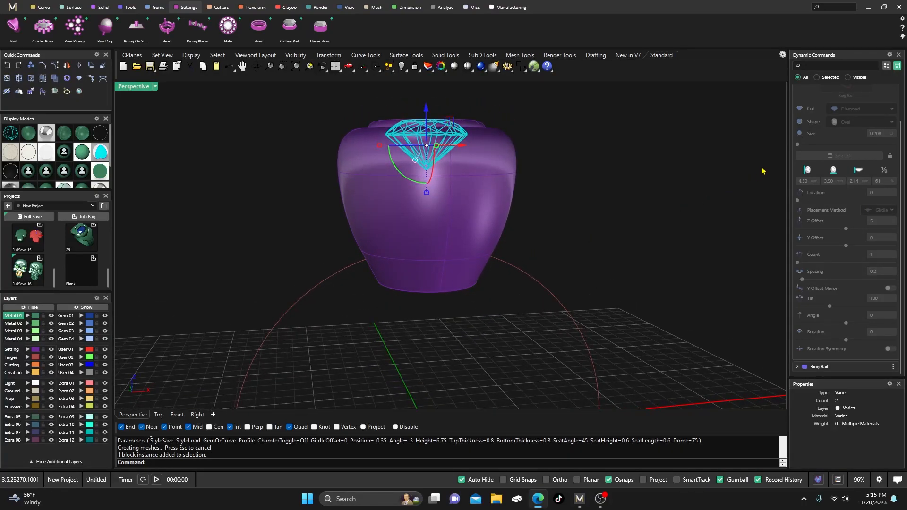
{"action": "scroll", "coordinate": [840, 148], "scroll_direction": "up", "scroll_amount": 2}
{"action": "left_click", "coordinate": [878, 102]}
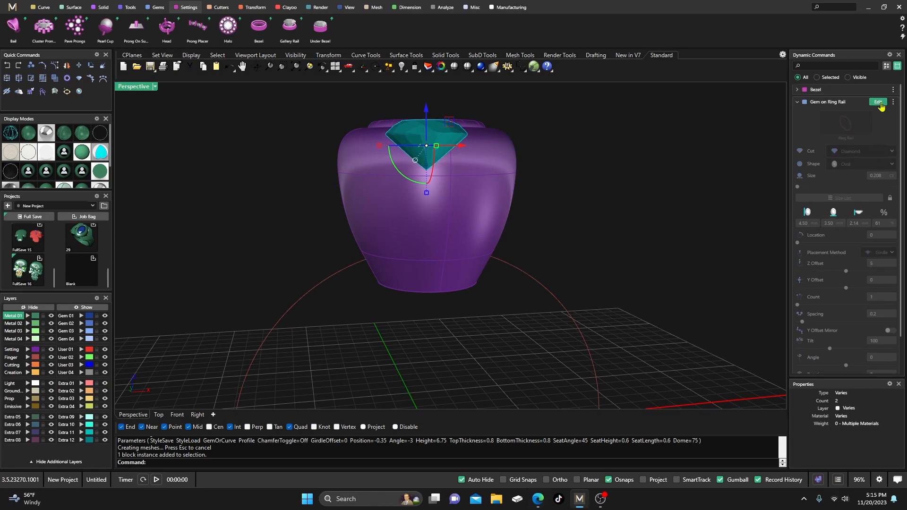
{"action": "left_click_drag", "start_coordinate": [377, 127], "coordinate": [379, 127]}
{"action": "right_click_drag", "start_coordinate": [379, 126], "coordinate": [395, 211]}
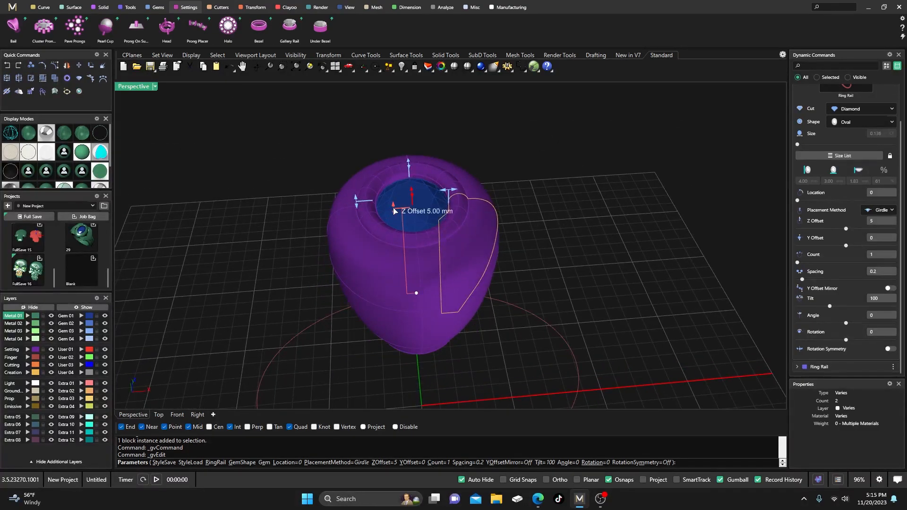
Lower the gem and its bezel toward the ring rail with a Z offset of 3.9 and finish the edit
{"action": "left_click_drag", "start_coordinate": [394, 213], "coordinate": [394, 229]}
{"action": "right_click_drag", "start_coordinate": [395, 229], "coordinate": [395, 161]}
{"action": "left_click_drag", "start_coordinate": [396, 156], "coordinate": [399, 161]}
{"action": "right_click_drag", "start_coordinate": [399, 161], "coordinate": [342, 190]}
{"action": "right_click", "coordinate": [338, 189]}
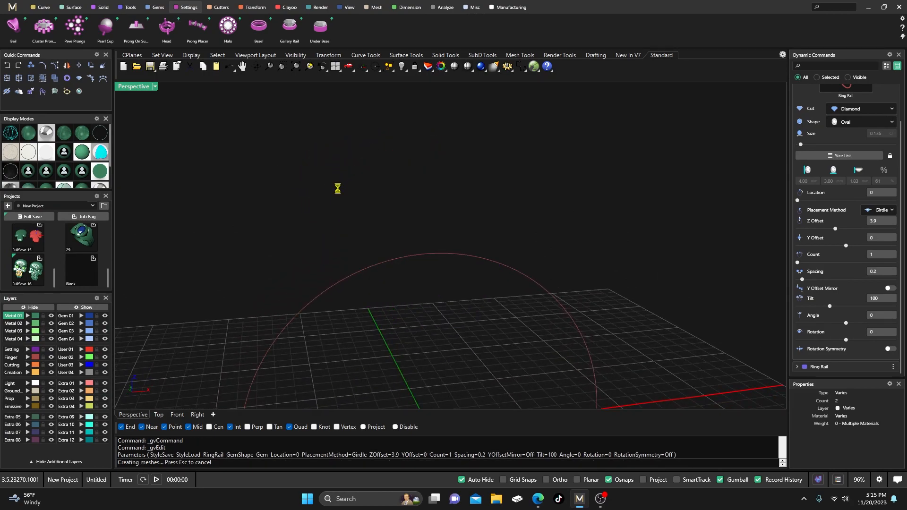
{"action": "scroll", "coordinate": [424, 191], "scroll_direction": "down", "scroll_amount": 6}
{"action": "right_click_drag", "start_coordinate": [423, 193], "coordinate": [411, 213]}
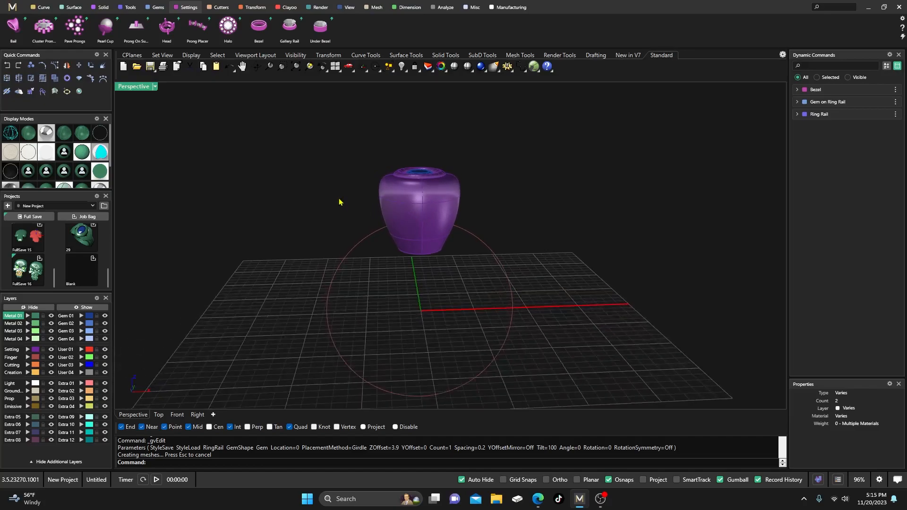
Cut the base of the bezel to the ring rail with Cut to Ring Rail, accepting the 180 angle and zero offset
{"action": "left_click", "coordinate": [219, 8]}
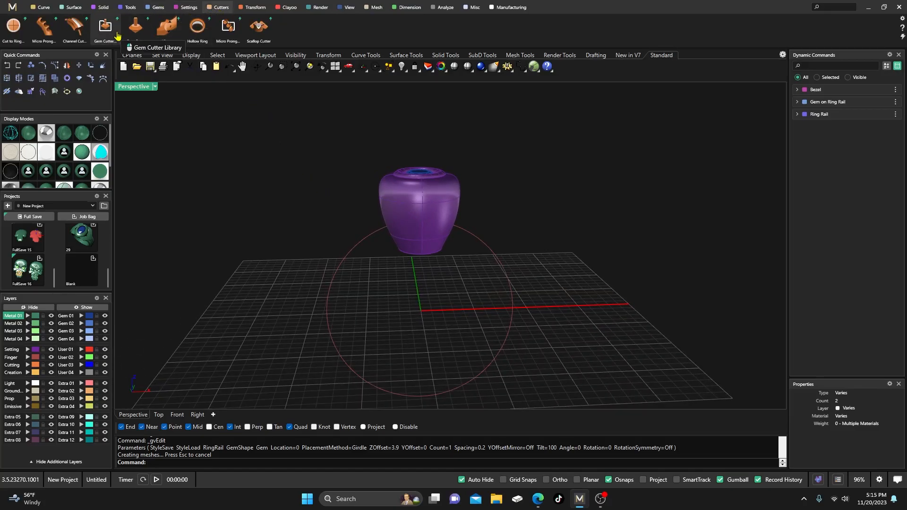
{"action": "left_click", "coordinate": [12, 30]}
{"action": "left_click", "coordinate": [414, 249]}
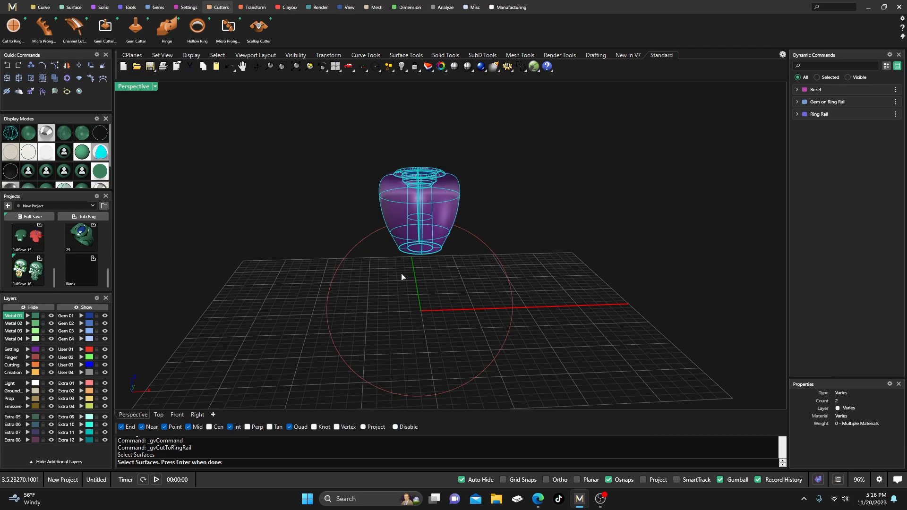
{"action": "key", "text": "Return"}
{"action": "right_click_drag", "start_coordinate": [432, 263], "coordinate": [490, 315]}
{"action": "key", "text": "Return"}
{"action": "scroll", "coordinate": [477, 263], "scroll_direction": "down", "scroll_amount": 5}
{"action": "right_click_drag", "start_coordinate": [477, 264], "coordinate": [490, 305]}
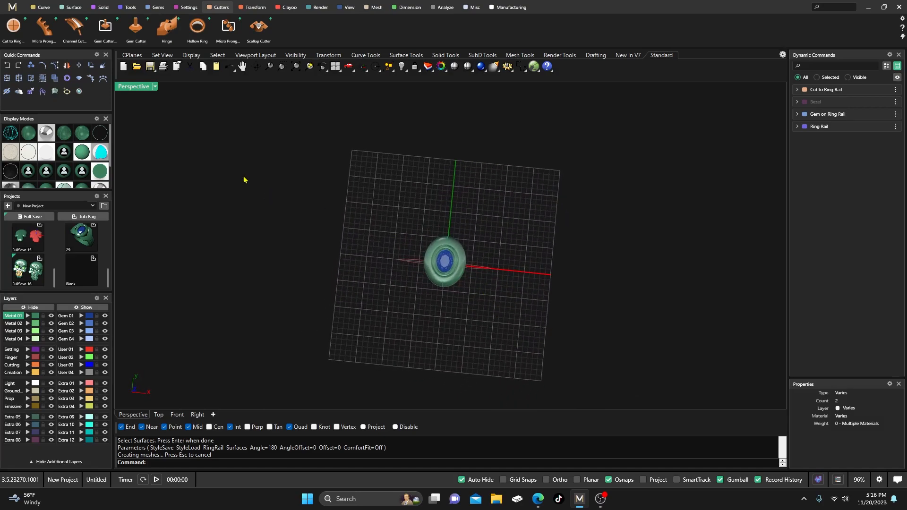
Show the four-viewport layout in wireframe and frame the bezel in the Top view
{"action": "double_click", "coordinate": [138, 87]}
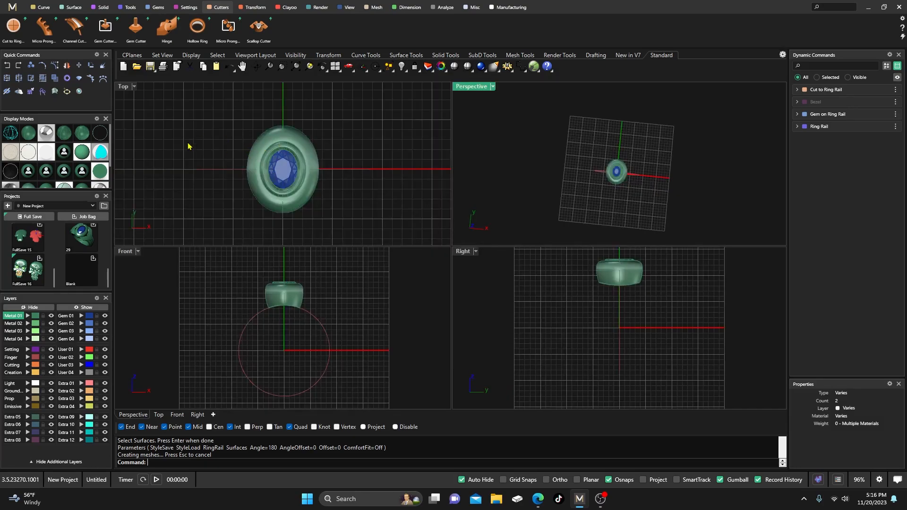
{"action": "left_click", "coordinate": [12, 132]}
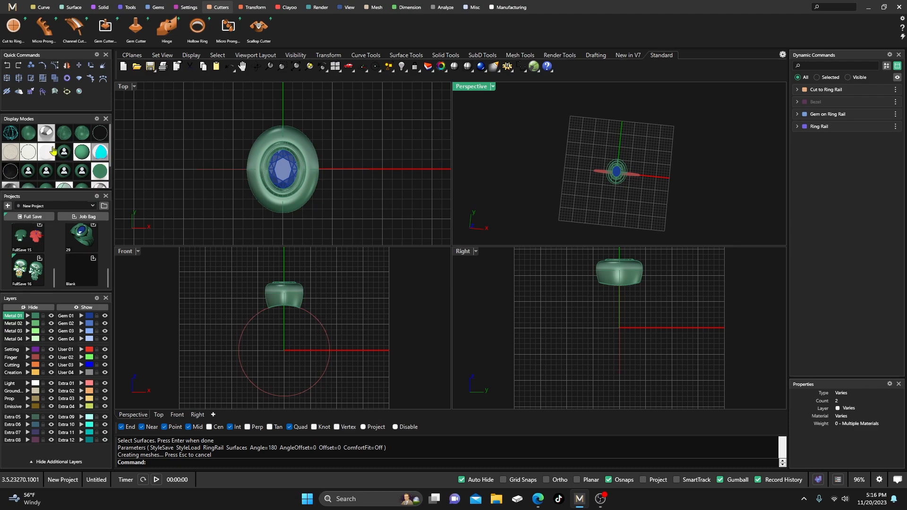
{"action": "scroll", "coordinate": [279, 144], "scroll_direction": "up", "scroll_amount": 2}
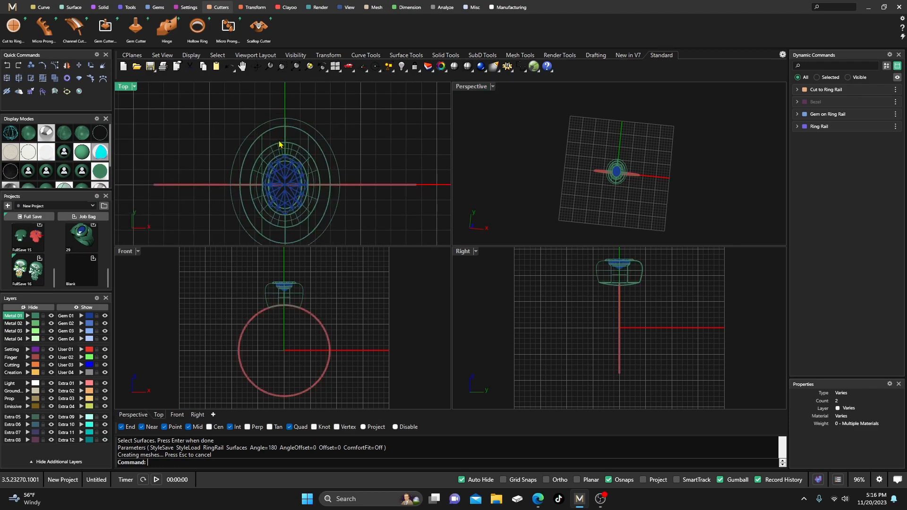
{"action": "right_click_drag", "start_coordinate": [285, 147], "coordinate": [250, 138]}
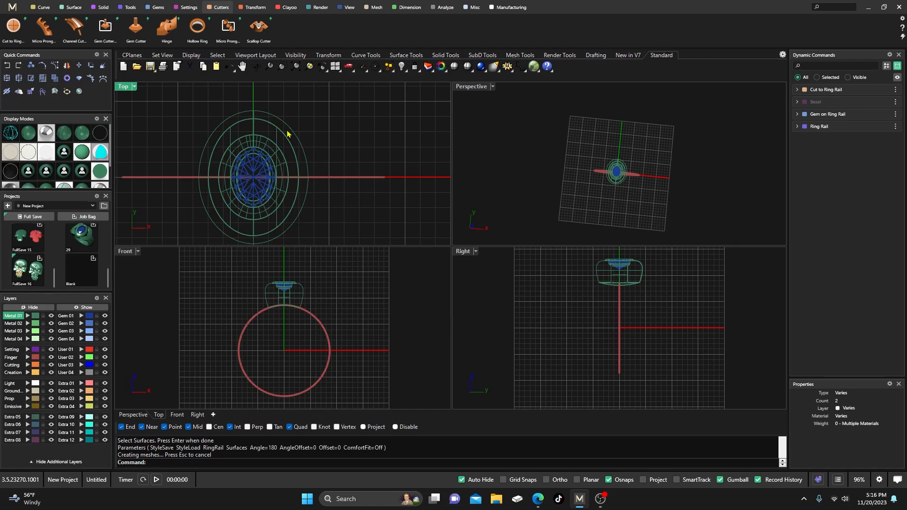
Start a line on the Creation layer with object snaps disabled and grid snaps enabled at 0.1
{"action": "left_click", "coordinate": [42, 10]}
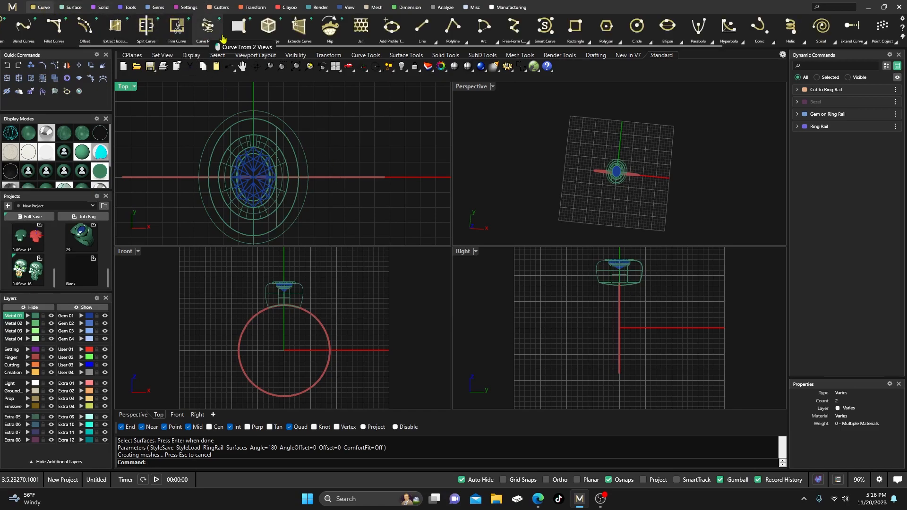
{"action": "left_click", "coordinate": [423, 28]}
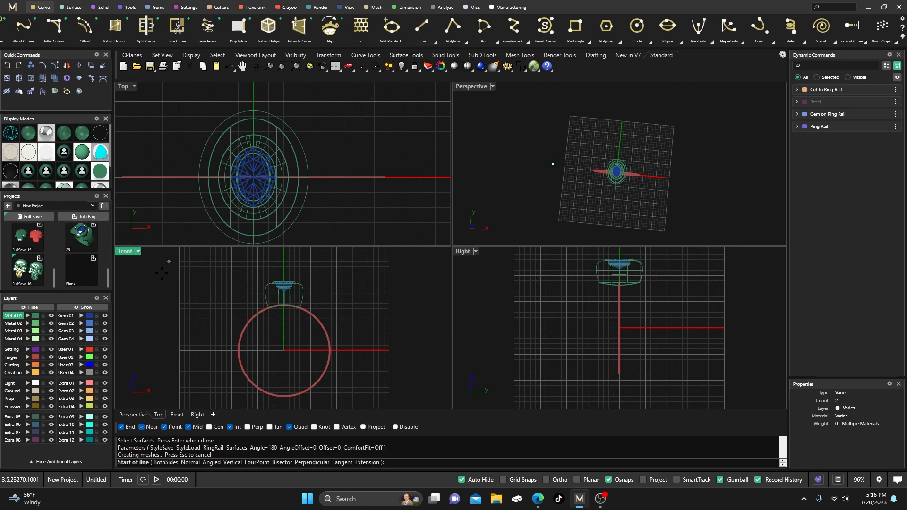
{"action": "left_click", "coordinate": [14, 373]}
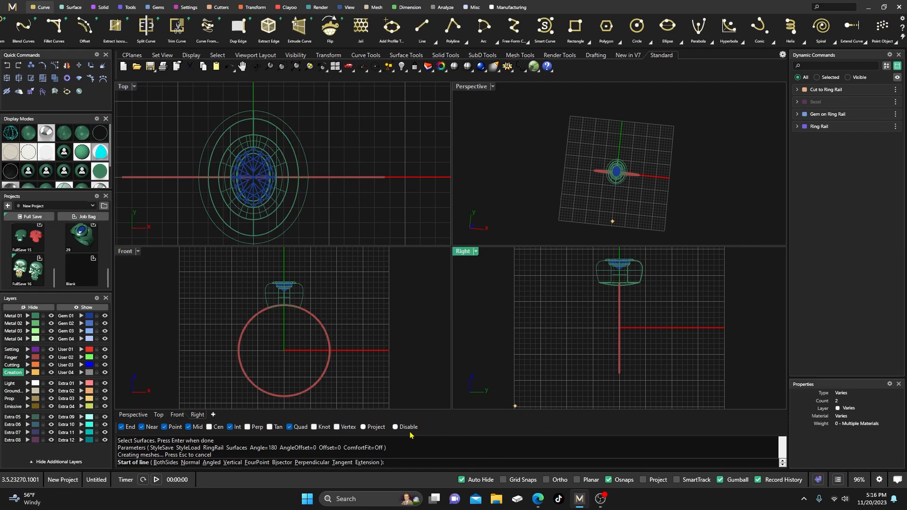
{"action": "left_click", "coordinate": [396, 427]}
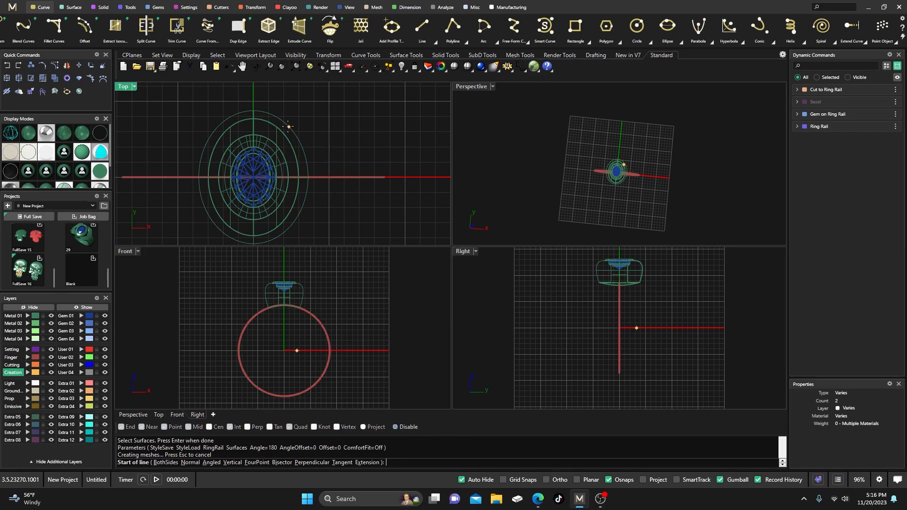
{"action": "left_click", "coordinate": [503, 480]}
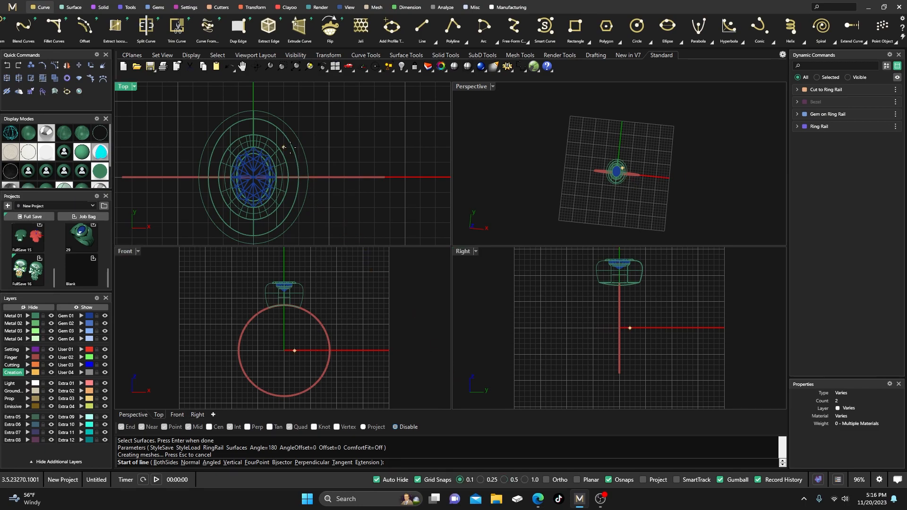
{"action": "scroll", "coordinate": [265, 121], "scroll_direction": "up", "scroll_amount": 3}
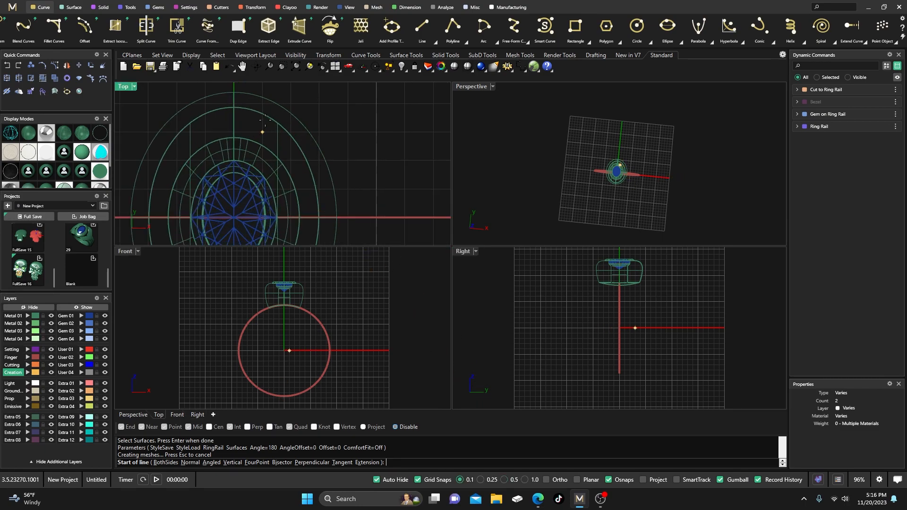
{"action": "scroll", "coordinate": [291, 133], "scroll_direction": "down", "scroll_amount": 2}
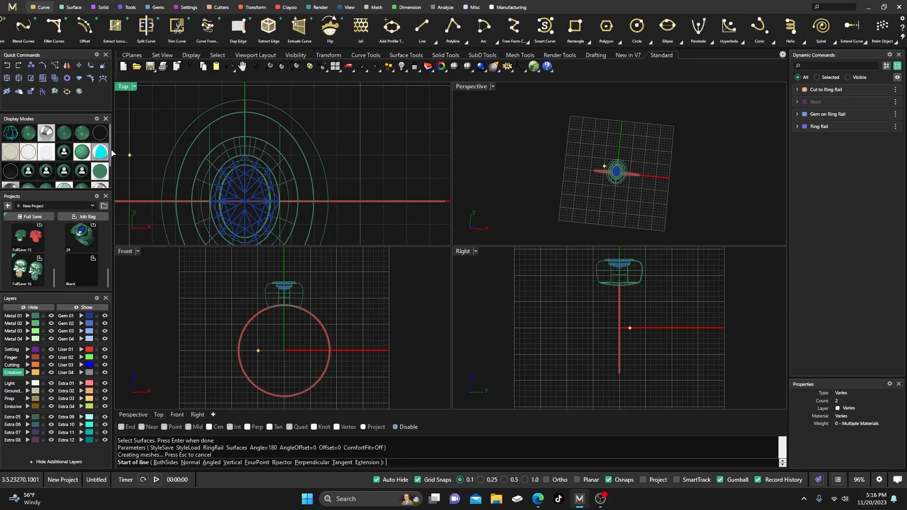
Consult the reference photo, turn grid snaps off, and place the line's start point at the bezel's upper-right outer edge in the Top view
{"action": "left_click_drag", "start_coordinate": [0, 141], "coordinate": [372, 68]}
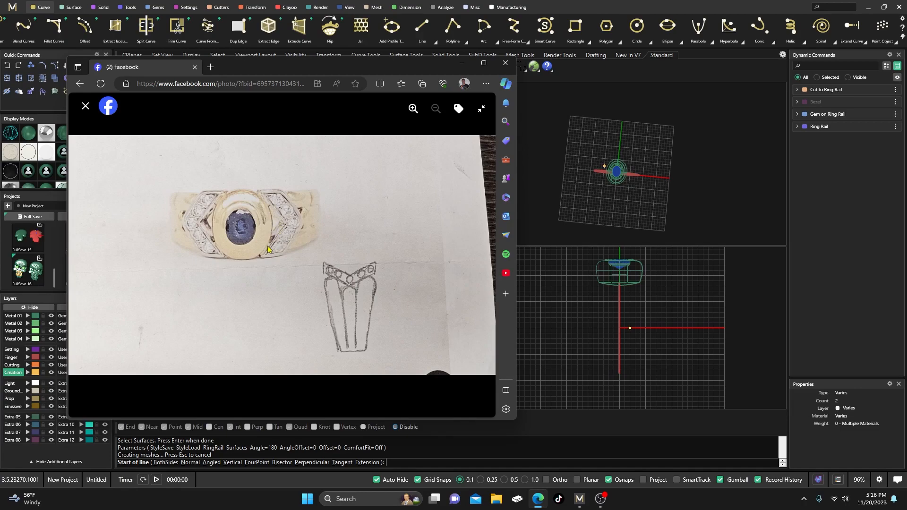
{"action": "left_click_drag", "start_coordinate": [303, 71], "coordinate": [0, 76]}
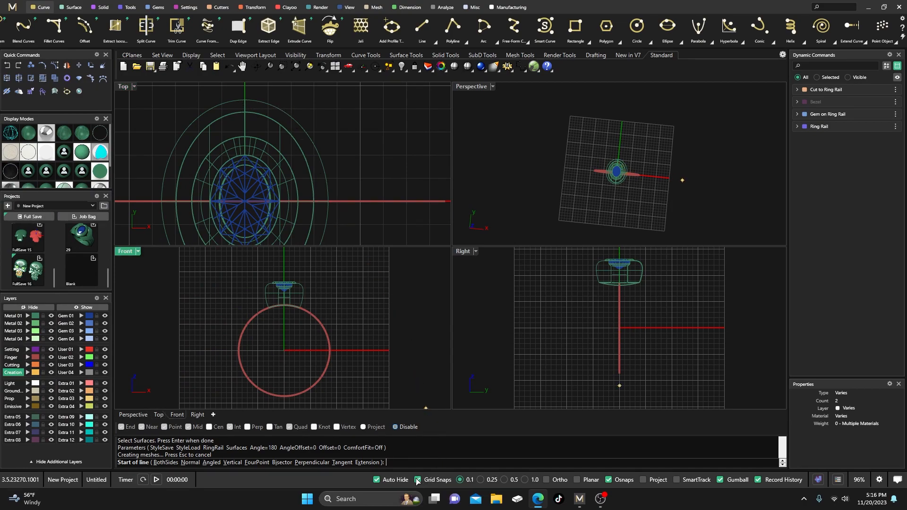
{"action": "left_click", "coordinate": [418, 479]}
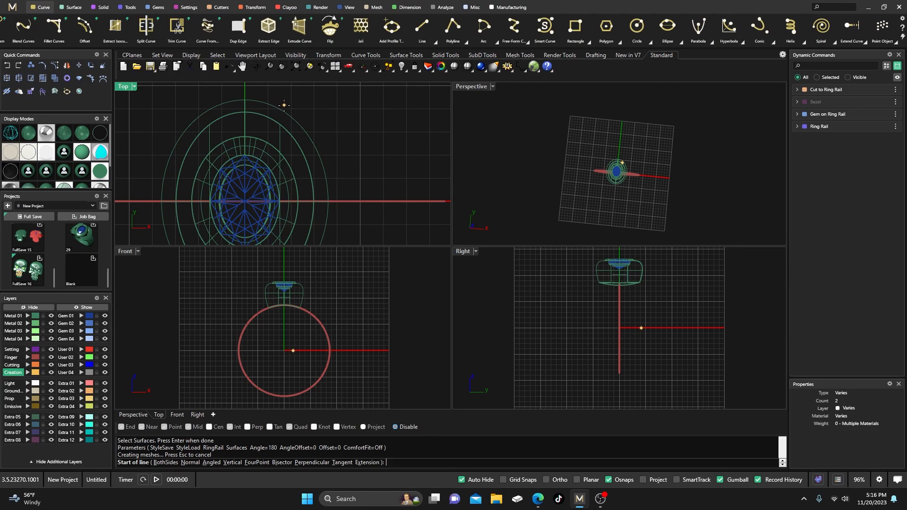
{"action": "left_click", "coordinate": [283, 105]}
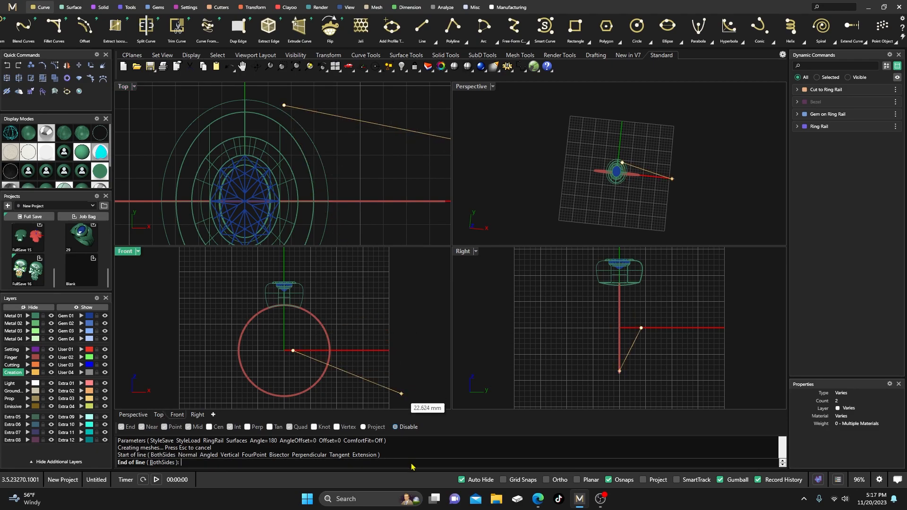
With grid snaps at 0.1, end the slanted line on the horizontal axis just outside the bezel, about 5.1 mm long
{"action": "left_click", "coordinate": [508, 480]}
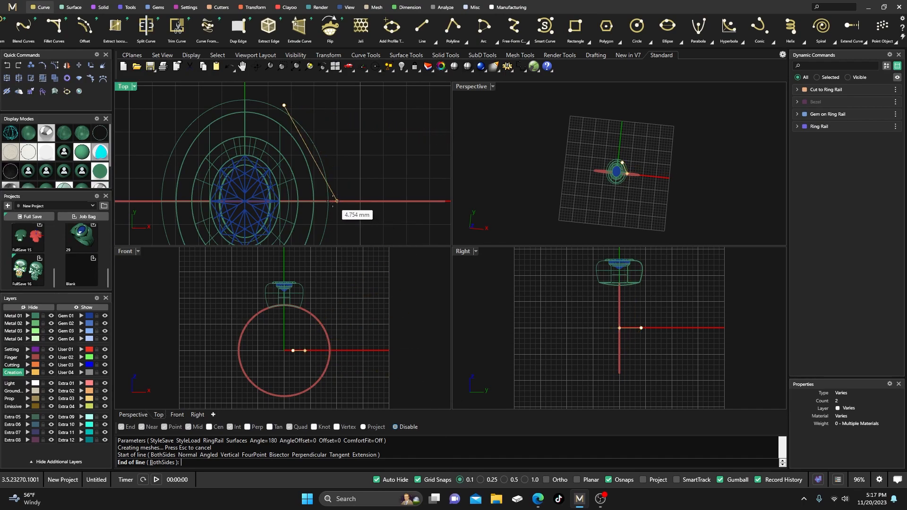
{"action": "left_click", "coordinate": [525, 480]}
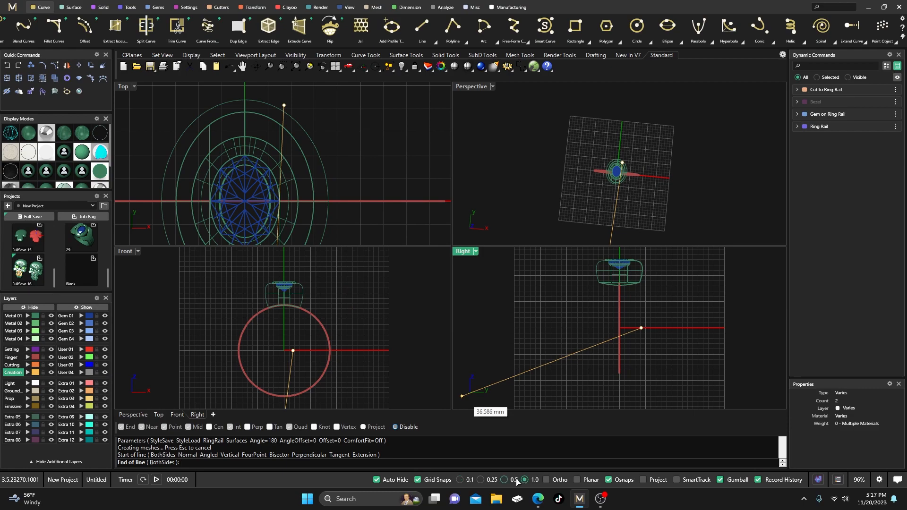
{"action": "left_click", "coordinate": [482, 479]}
{"action": "left_click", "coordinate": [460, 480]}
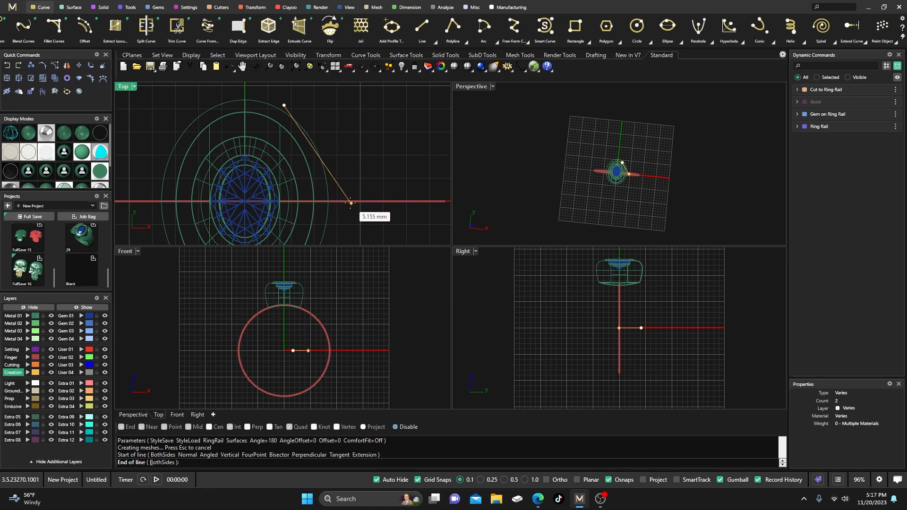
{"action": "scroll", "coordinate": [350, 203], "scroll_direction": "up", "scroll_amount": 5}
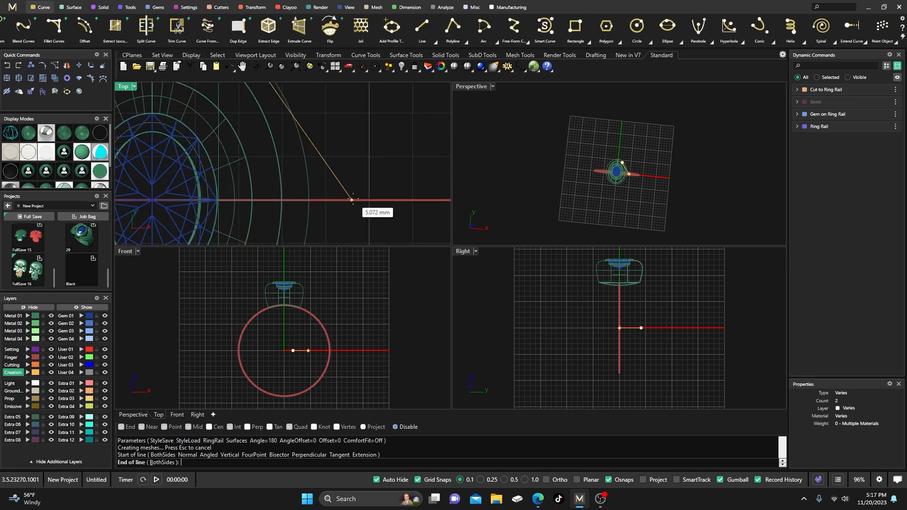
{"action": "scroll", "coordinate": [352, 198], "scroll_direction": "down", "scroll_amount": 2}
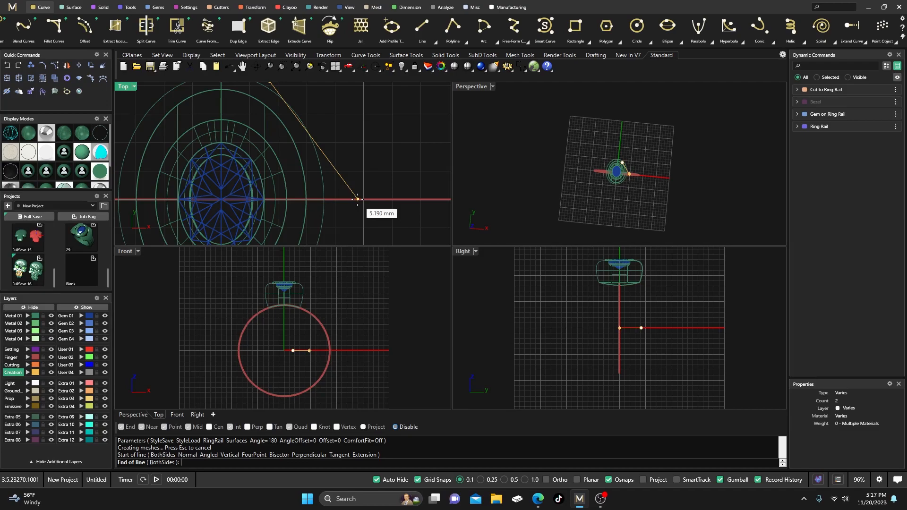
{"action": "left_click", "coordinate": [355, 199]}
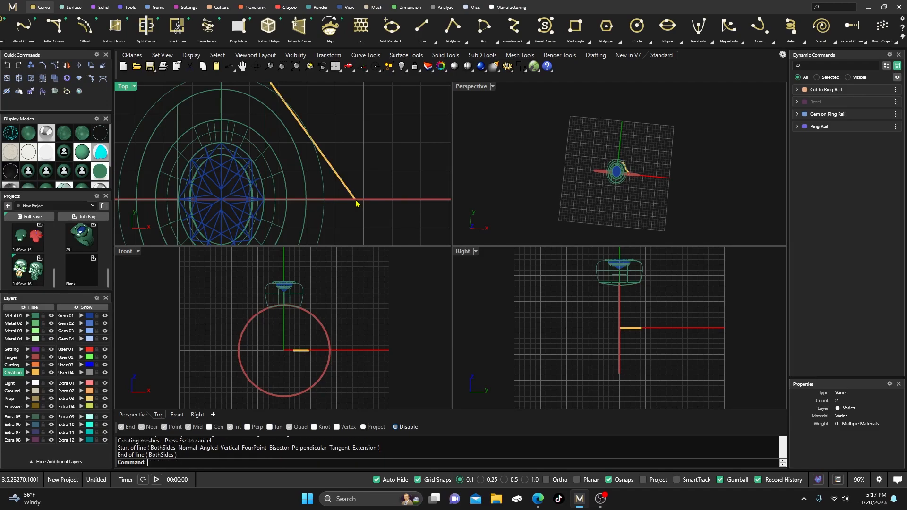
{"action": "scroll", "coordinate": [357, 147], "scroll_direction": "down", "scroll_amount": 3}
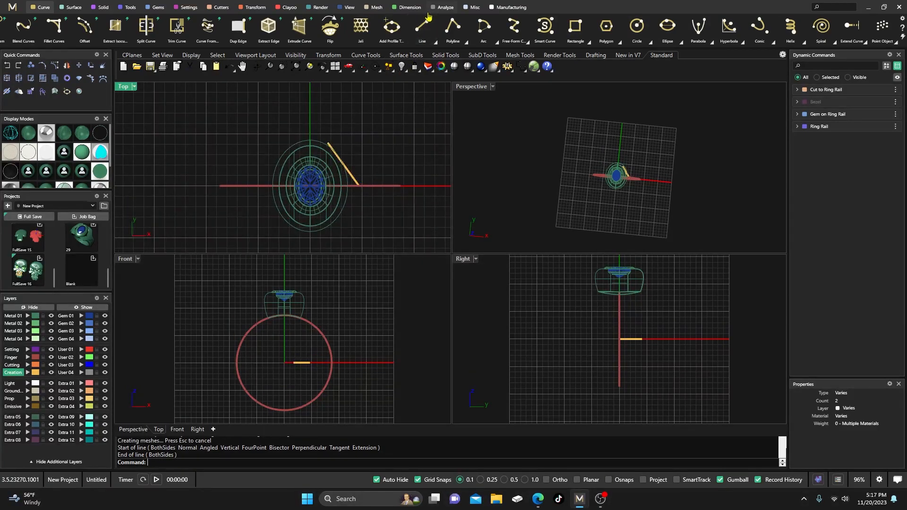
With object snaps on and grid snaps off, draw a horizontal line about 2.2 mm long outward from the slanted line's upper end
{"action": "left_click", "coordinate": [422, 26]}
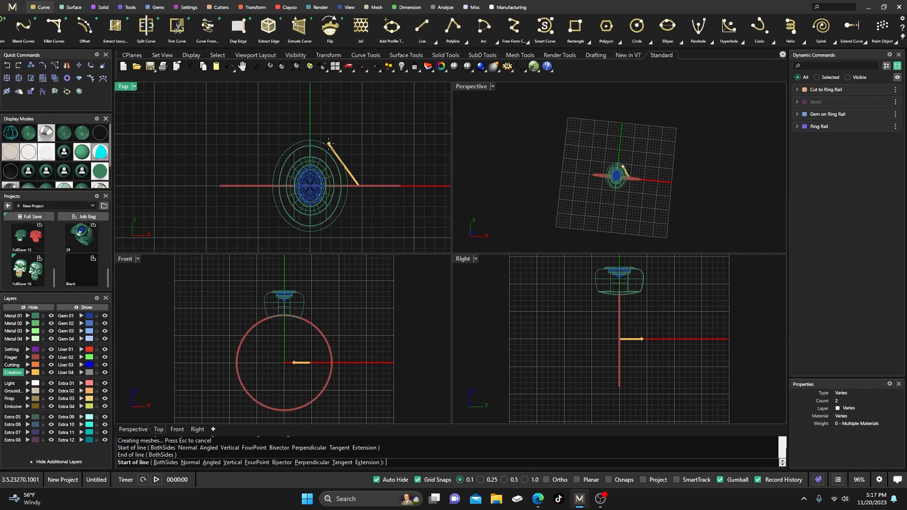
{"action": "left_click", "coordinate": [609, 480]}
{"action": "key", "text": "Escape"}
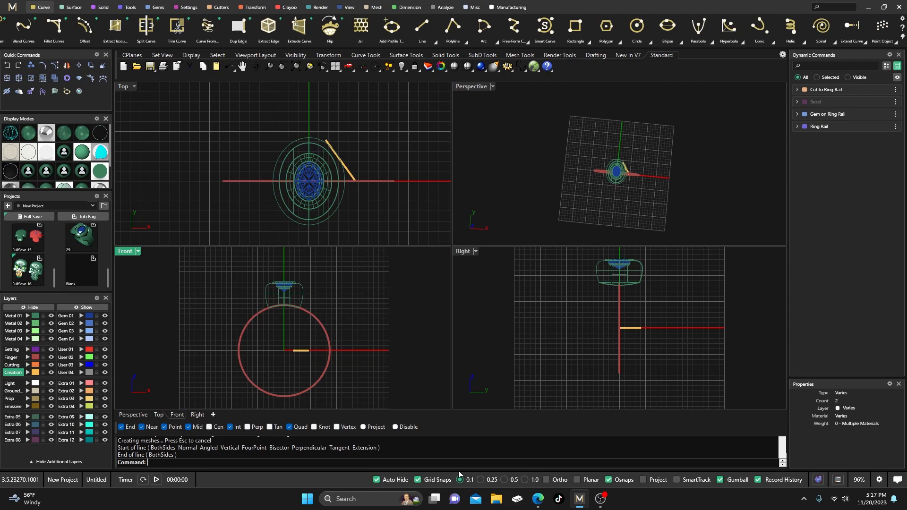
{"action": "left_click", "coordinate": [418, 480]}
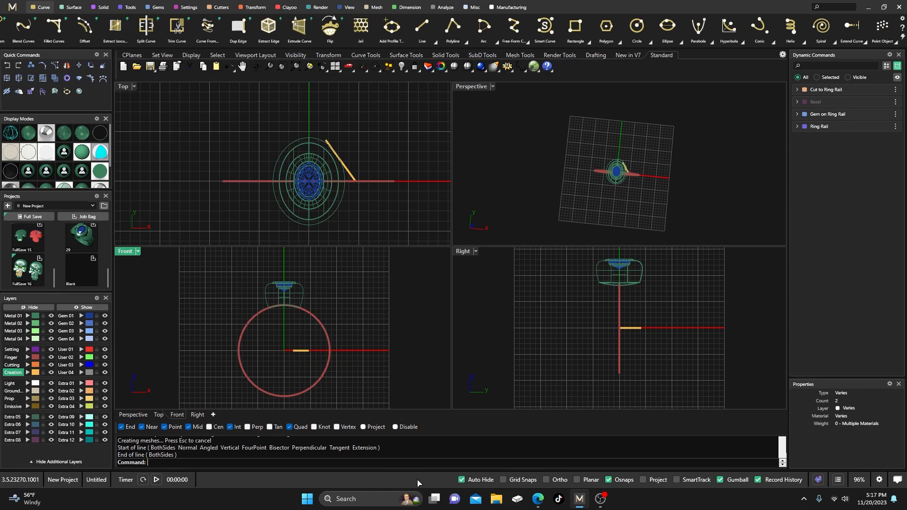
{"action": "right_click", "coordinate": [334, 146]}
{"action": "scroll", "coordinate": [326, 139], "scroll_direction": "up", "scroll_amount": 3}
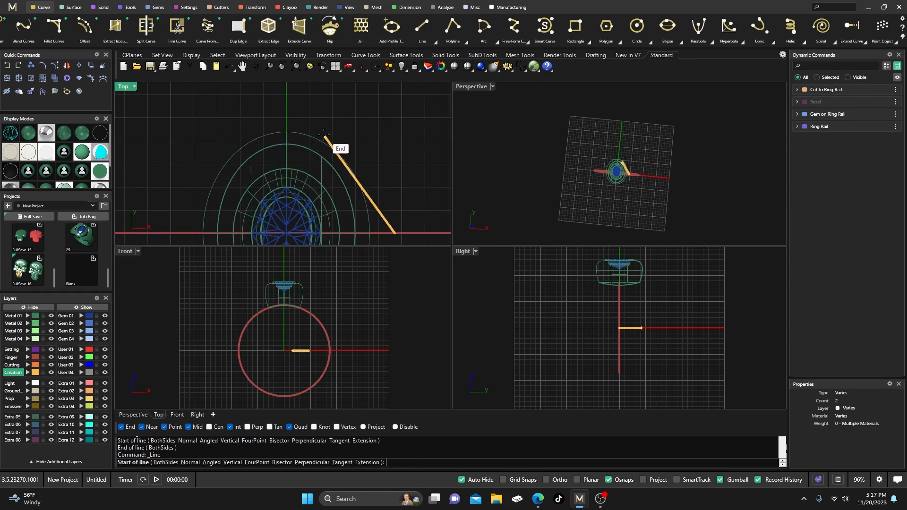
{"action": "left_click", "coordinate": [325, 136]}
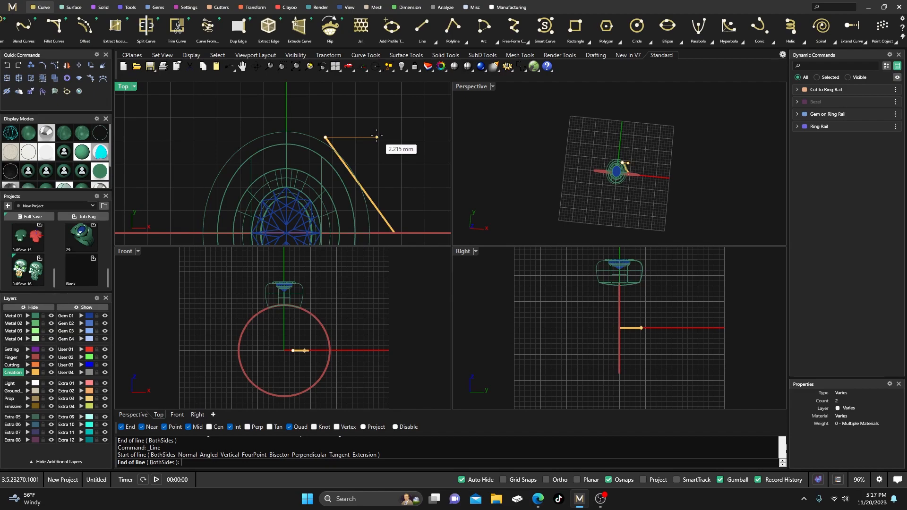
{"action": "left_click", "coordinate": [377, 137]}
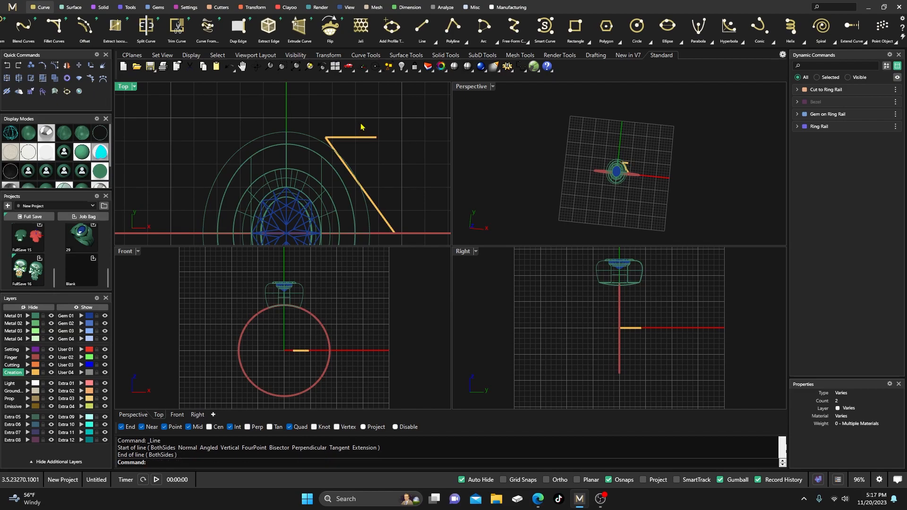
Copy the slanted line from its upper end to the outer end of the horizontal line
{"action": "scroll", "coordinate": [361, 127], "scroll_direction": "down", "scroll_amount": 4}
{"action": "left_click", "coordinate": [373, 176]}
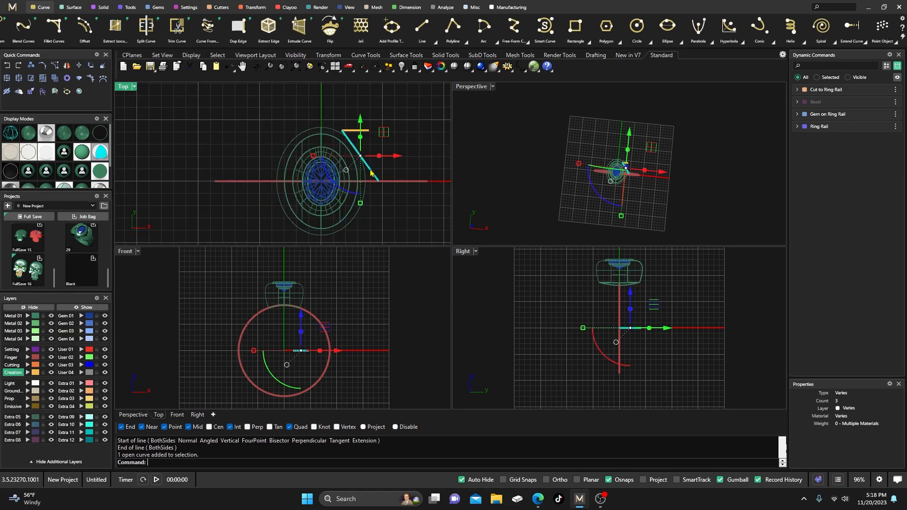
{"action": "left_click", "coordinate": [31, 65]}
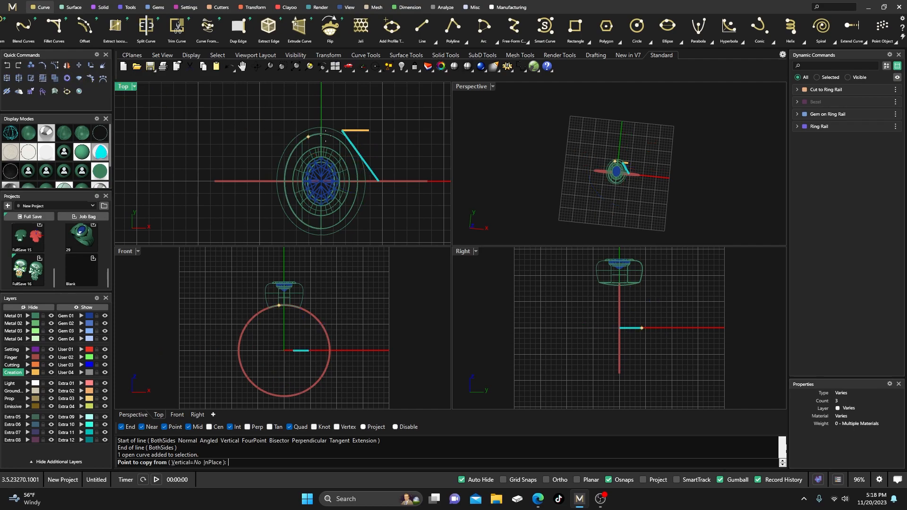
{"action": "left_click", "coordinate": [343, 130]}
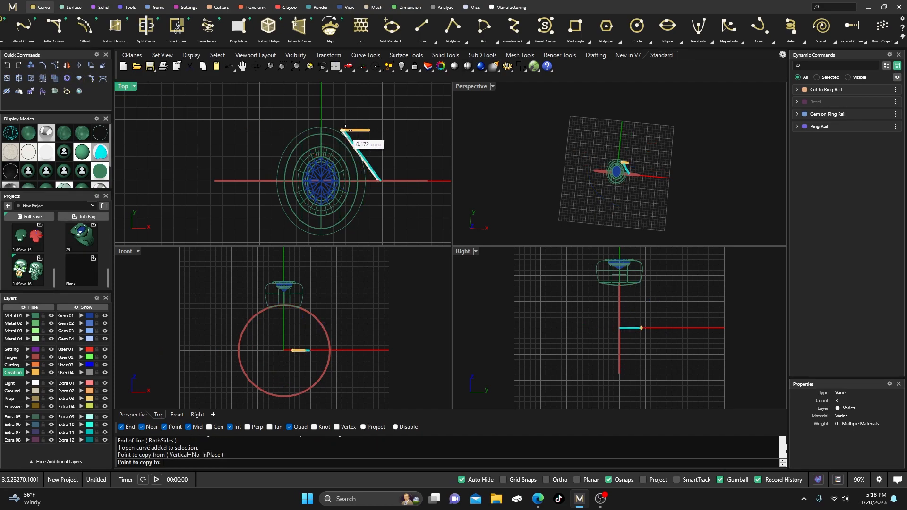
{"action": "left_click", "coordinate": [370, 130]}
{"action": "key", "text": "Return"}
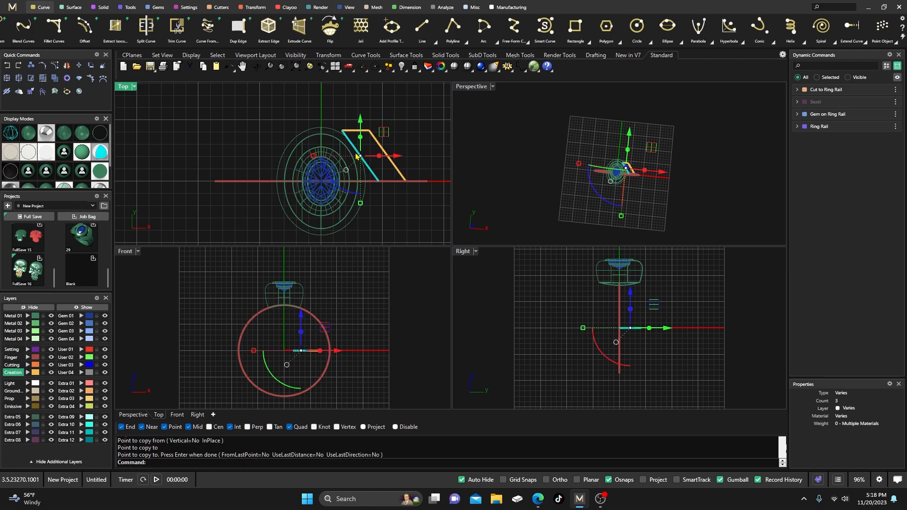
{"action": "scroll", "coordinate": [403, 183], "scroll_direction": "up", "scroll_amount": 8}
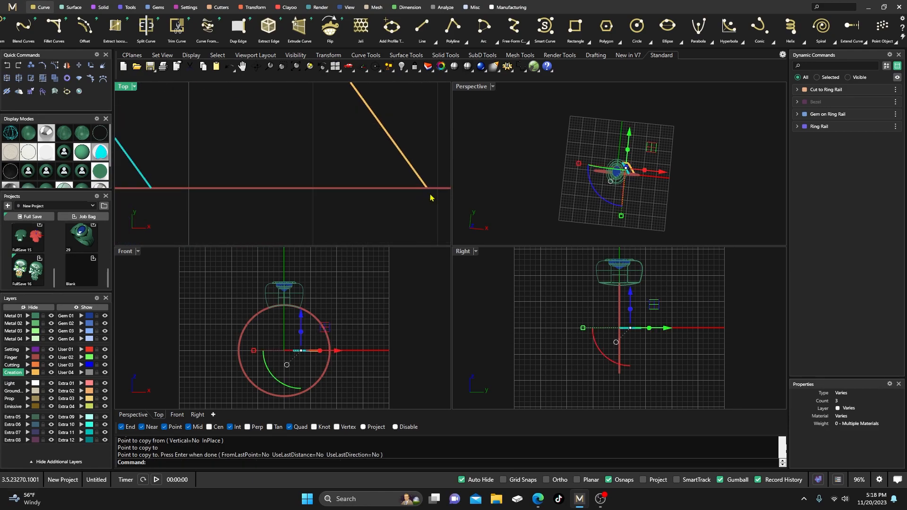
{"action": "scroll", "coordinate": [420, 193], "scroll_direction": "down", "scroll_amount": 8}
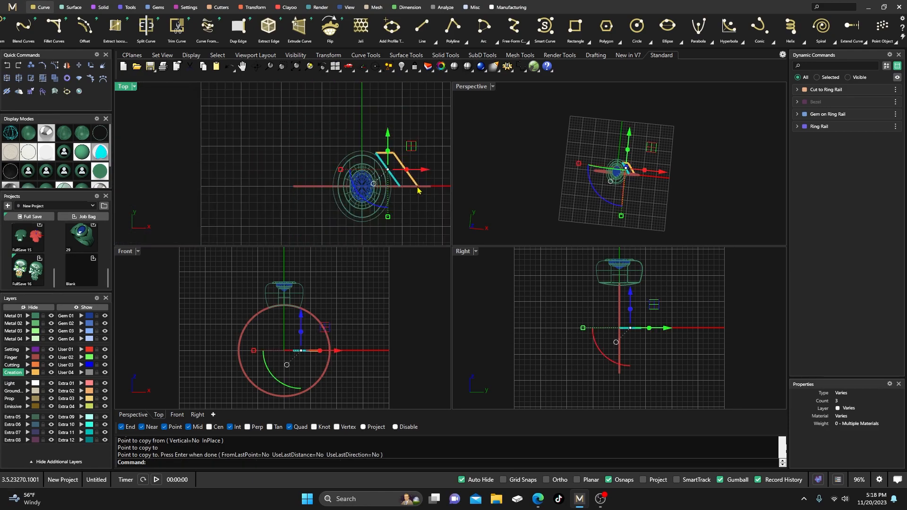
Mirror the three Creation layout curves across the horizontal axis in the Top view, with X Mirror on and Y Mirror off
{"action": "left_click", "coordinate": [331, 117]}
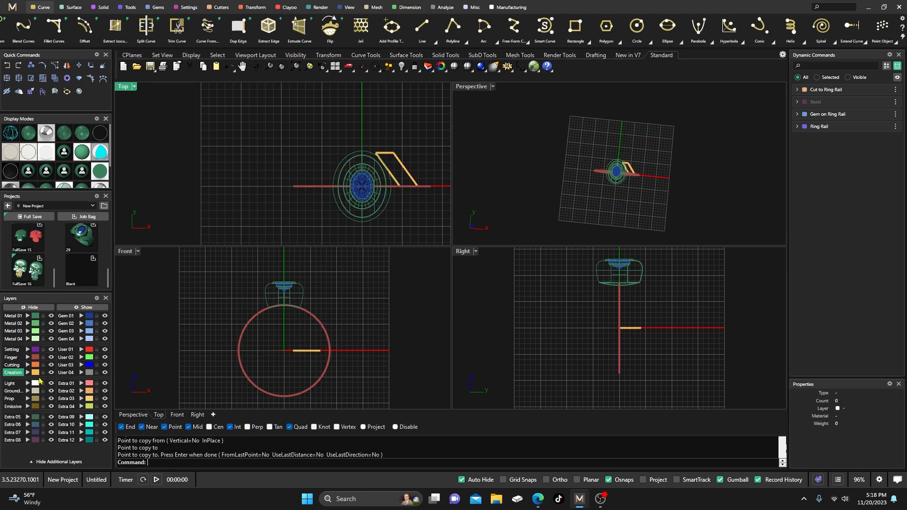
{"action": "left_click", "coordinate": [29, 373]}
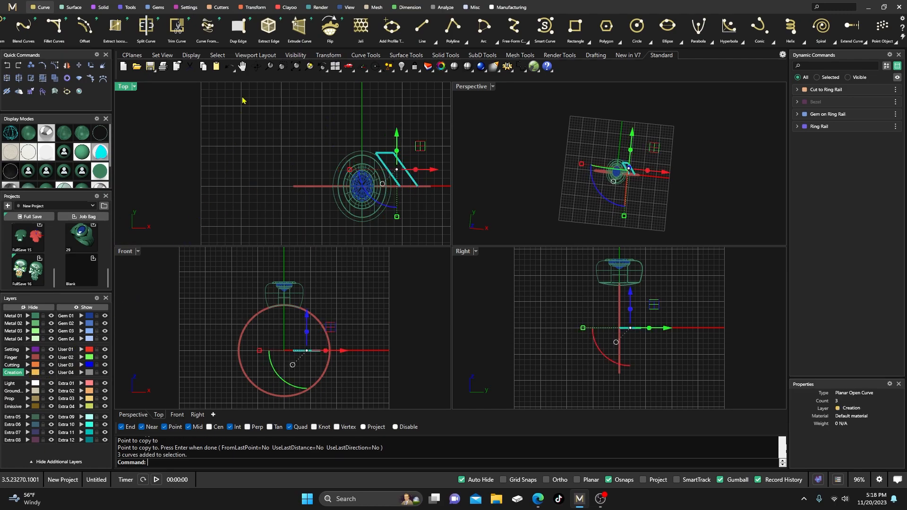
{"action": "left_click", "coordinate": [255, 7]}
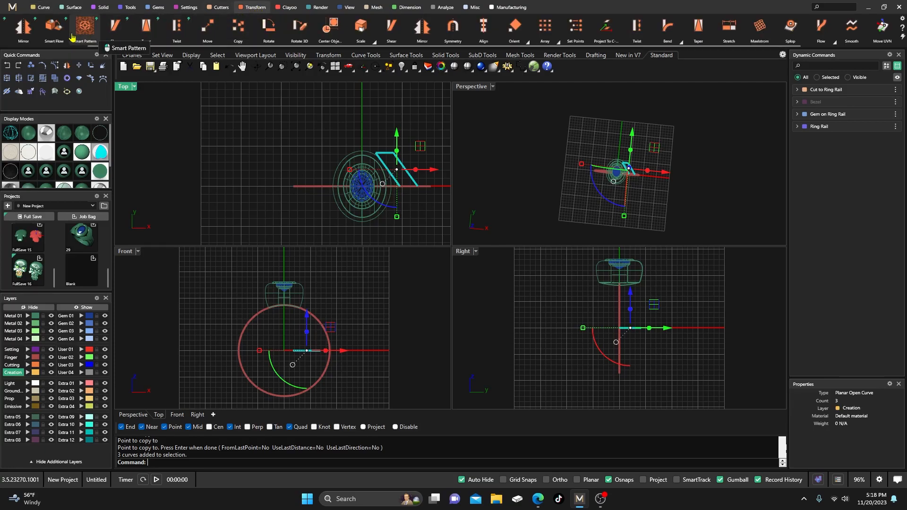
{"action": "left_click", "coordinate": [23, 26]}
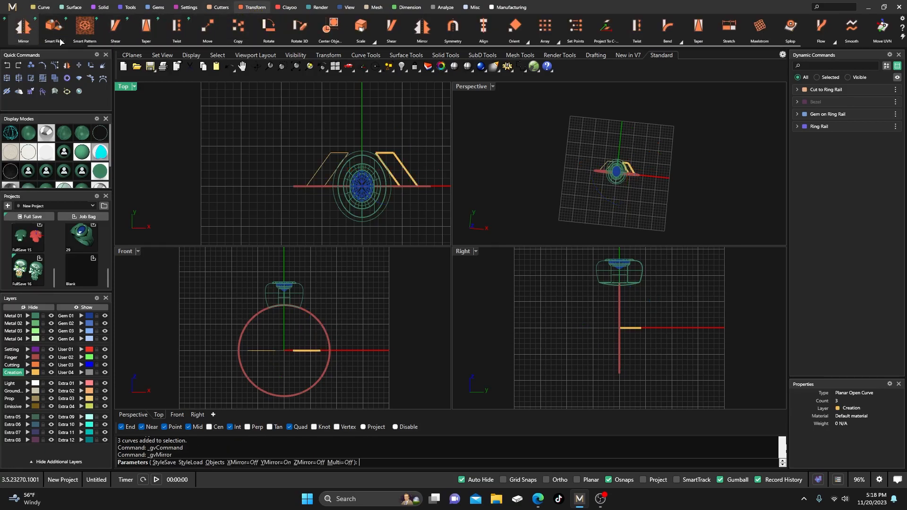
{"action": "left_click", "coordinate": [892, 137]}
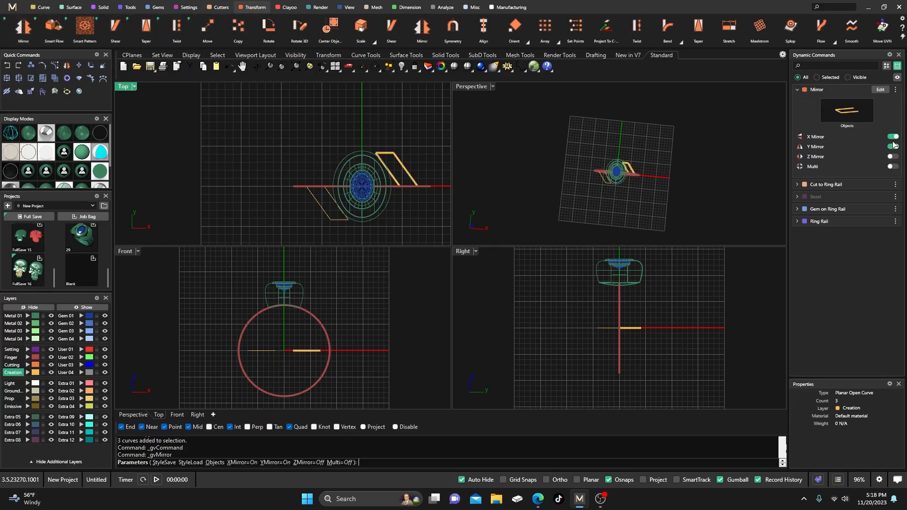
{"action": "left_click", "coordinate": [893, 146]}
{"action": "right_click_drag", "start_coordinate": [496, 215], "coordinate": [748, 202]}
{"action": "right_click_drag", "start_coordinate": [427, 207], "coordinate": [364, 176]}
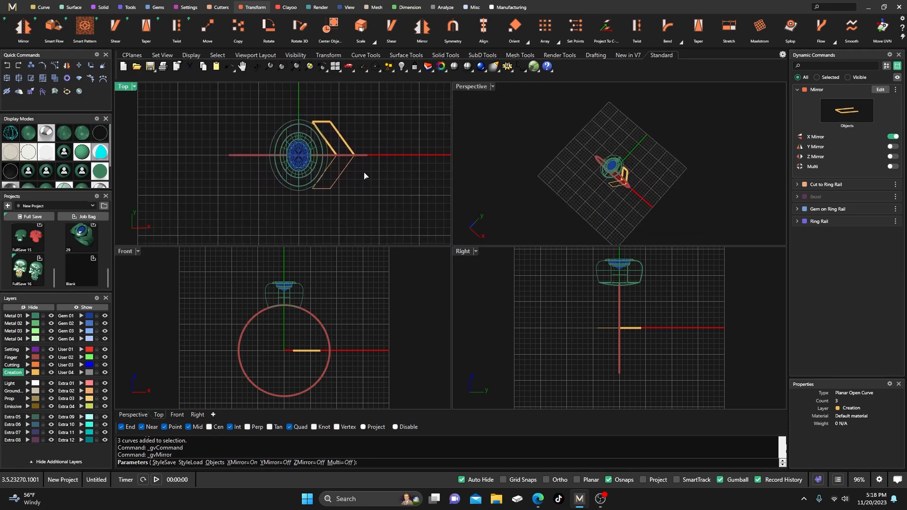
{"action": "right_click", "coordinate": [365, 176]}
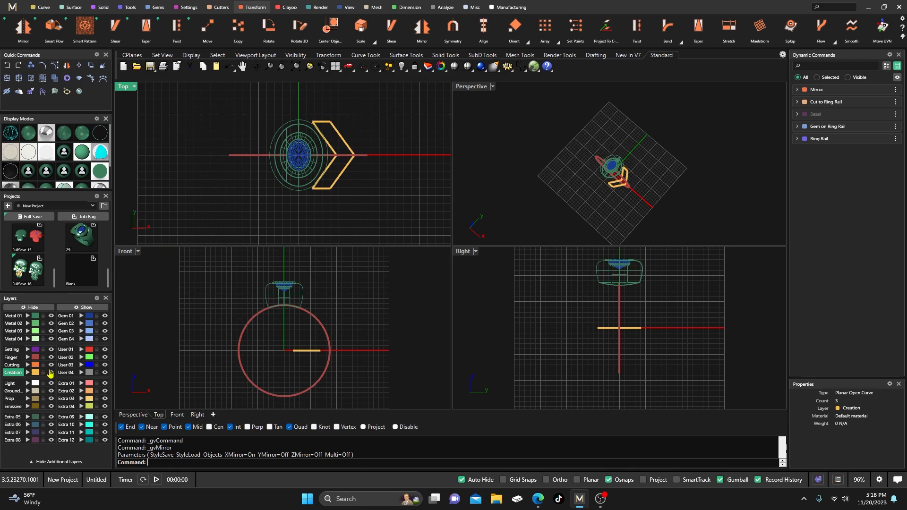
Join the six Creation layout curves into one closed chevron curve, accepting the history break, and check the result
{"action": "left_click", "coordinate": [29, 372]}
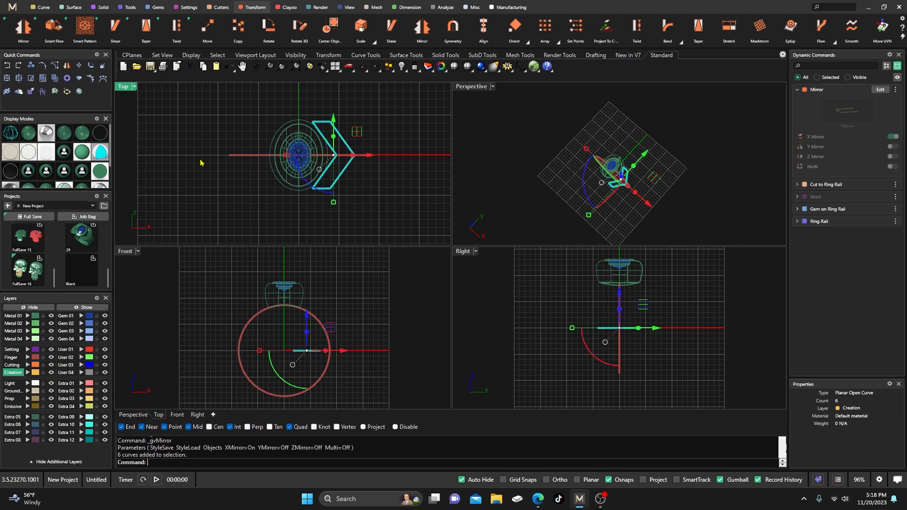
{"action": "left_click", "coordinate": [7, 79]}
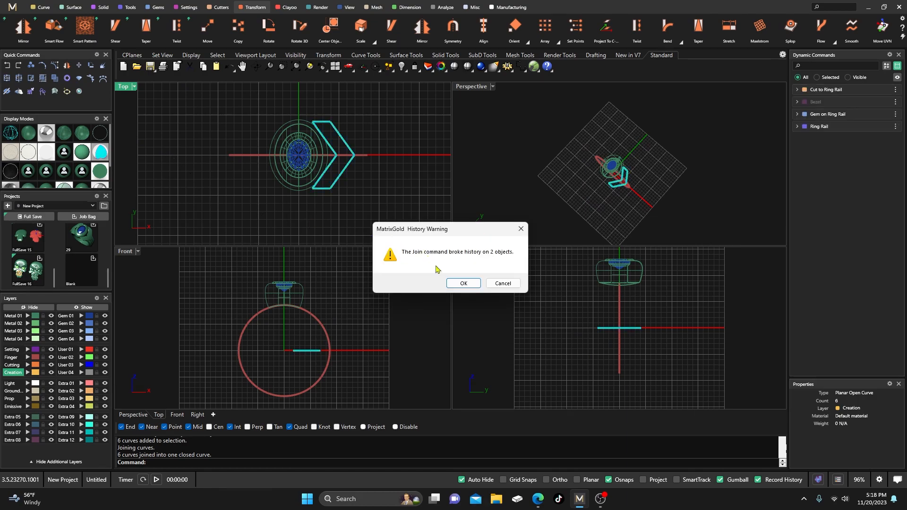
{"action": "left_click", "coordinate": [463, 284]}
{"action": "left_click", "coordinate": [344, 178]}
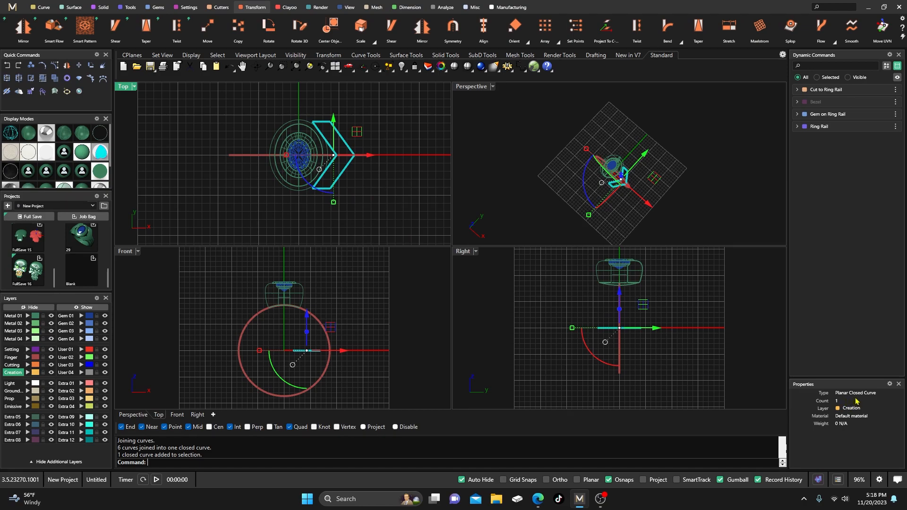
{"action": "left_click", "coordinate": [375, 189]}
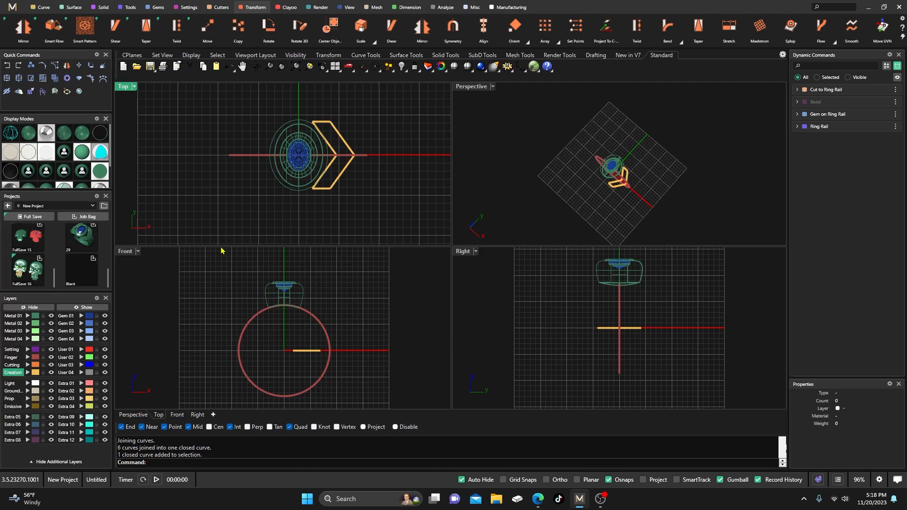
Start an Outside Ring Rail around the ring rail and set its top thickness to 3 mm
{"action": "left_click", "coordinate": [102, 10]}
{"action": "left_click", "coordinate": [127, 7]}
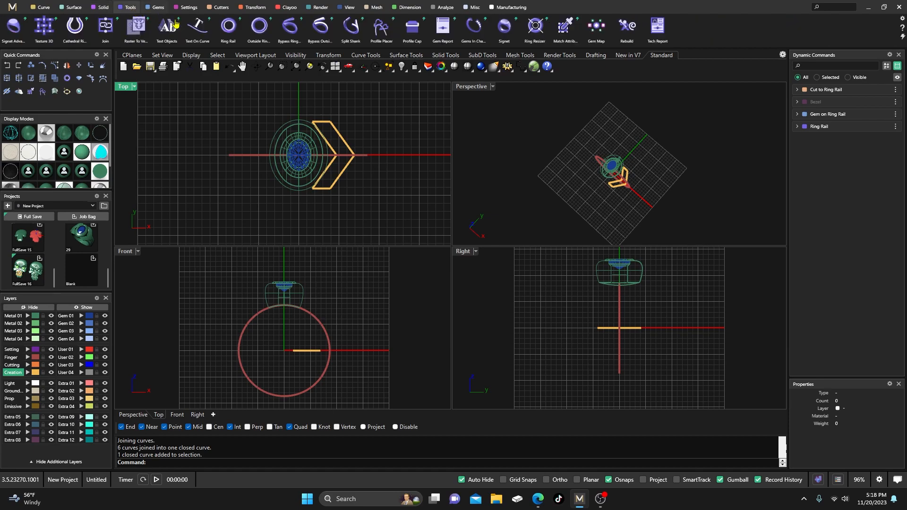
{"action": "left_click", "coordinate": [382, 27]}
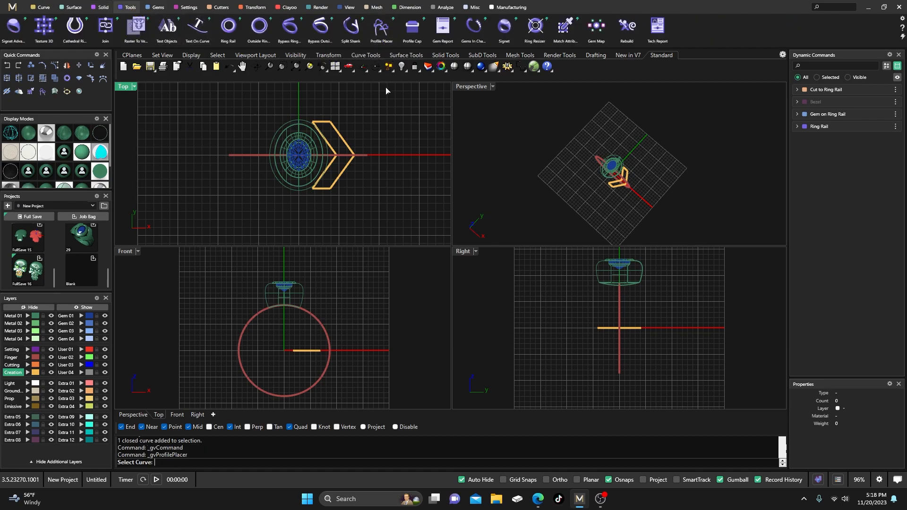
{"action": "key", "text": "Escape"}
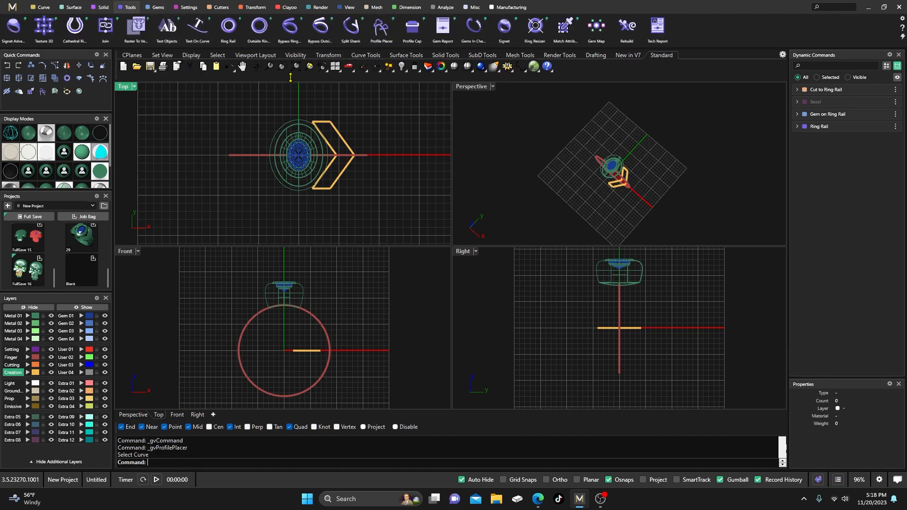
{"action": "left_click", "coordinate": [262, 28]}
{"action": "scroll", "coordinate": [302, 298], "scroll_direction": "up", "scroll_amount": 1}
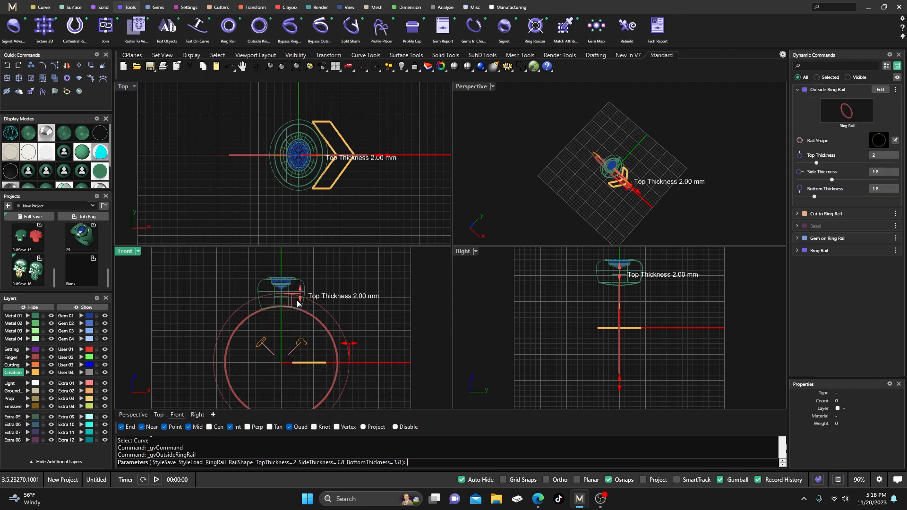
{"action": "left_click_drag", "start_coordinate": [301, 297], "coordinate": [303, 291]}
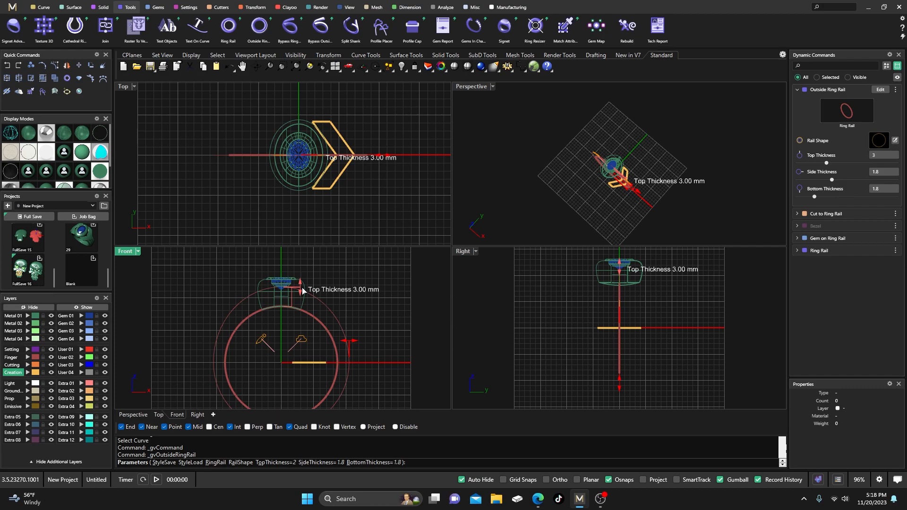
{"action": "left_click_drag", "start_coordinate": [303, 291], "coordinate": [303, 294]}
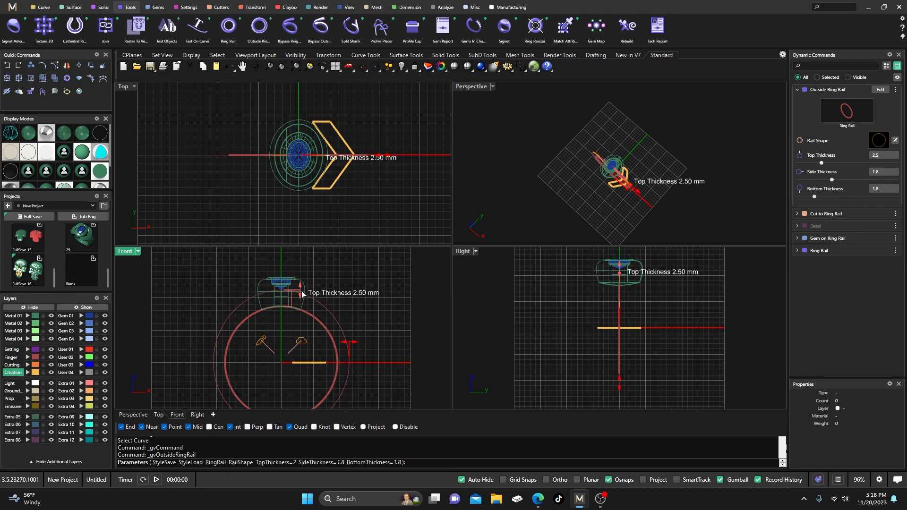
{"action": "scroll", "coordinate": [300, 324], "scroll_direction": "up", "scroll_amount": 2}
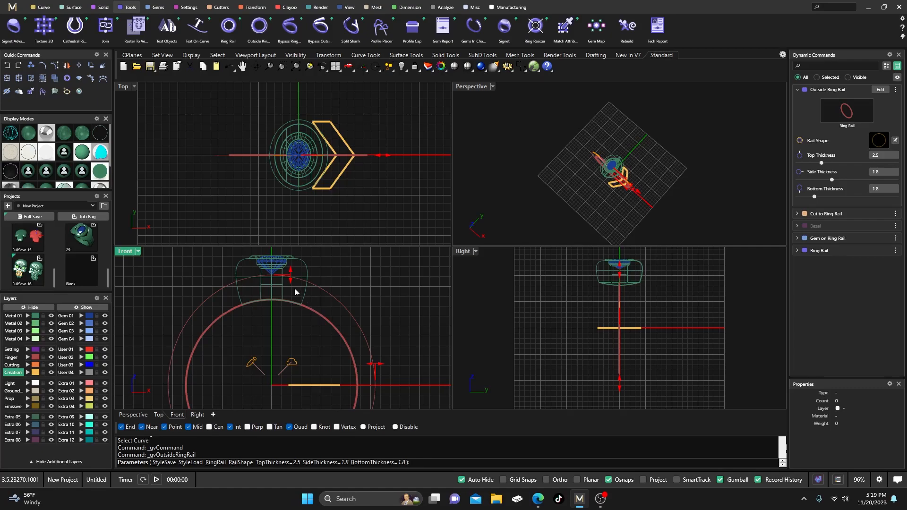
{"action": "left_click_drag", "start_coordinate": [291, 281], "coordinate": [291, 273]}
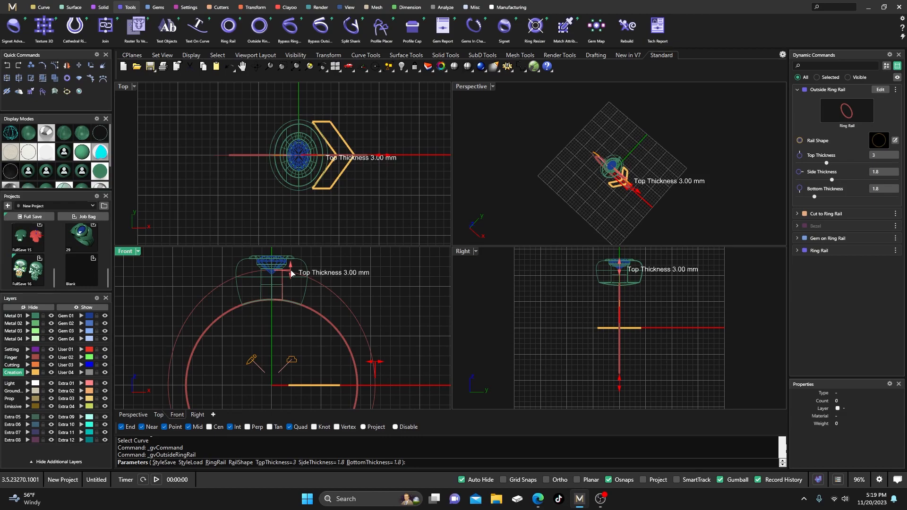
Set the outside rail's side and bottom thickness to 2.5 mm each and create the rail
{"action": "scroll", "coordinate": [350, 331], "scroll_direction": "down", "scroll_amount": 3}
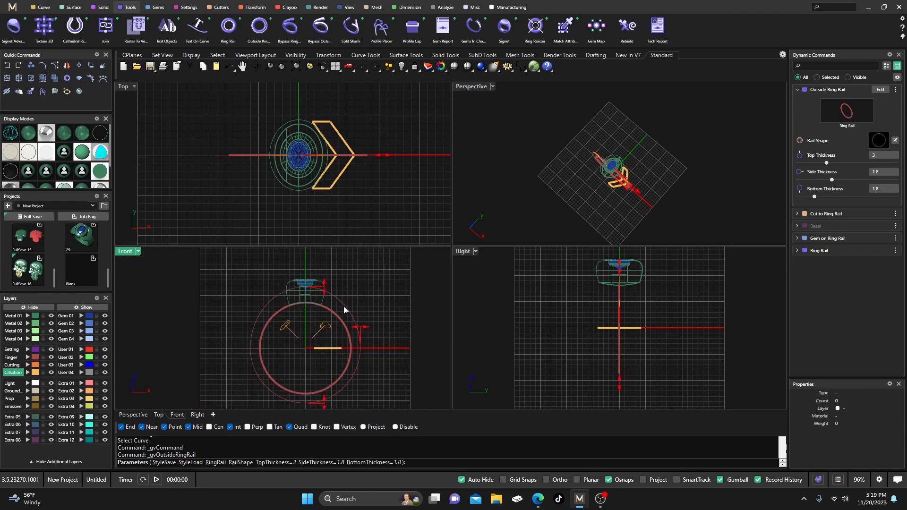
{"action": "left_click_drag", "start_coordinate": [361, 332], "coordinate": [364, 332]}
{"action": "right_click_drag", "start_coordinate": [325, 355], "coordinate": [316, 307]}
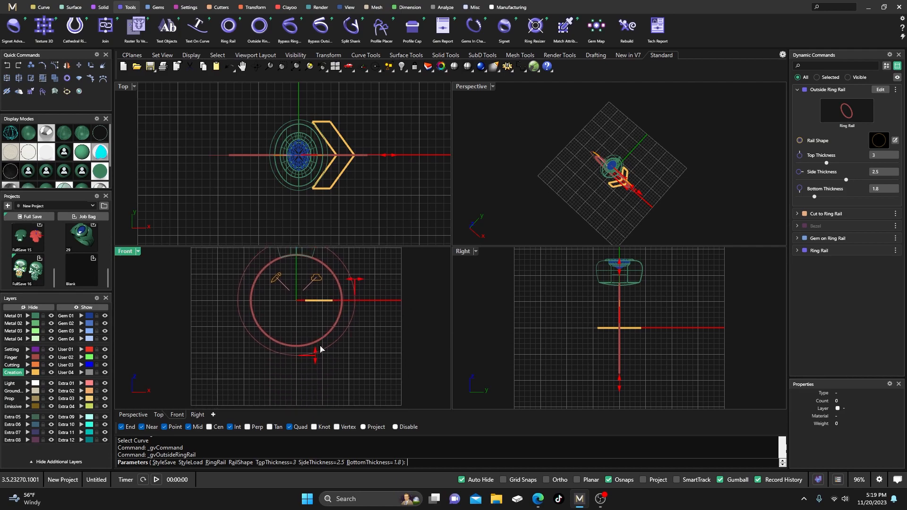
{"action": "left_click_drag", "start_coordinate": [315, 356], "coordinate": [316, 362]}
{"action": "scroll", "coordinate": [307, 327], "scroll_direction": "up", "scroll_amount": 4}
{"action": "scroll", "coordinate": [312, 322], "scroll_direction": "down", "scroll_amount": 4}
{"action": "right_click_drag", "start_coordinate": [307, 261], "coordinate": [288, 302]}
{"action": "scroll", "coordinate": [289, 283], "scroll_direction": "up", "scroll_amount": 3}
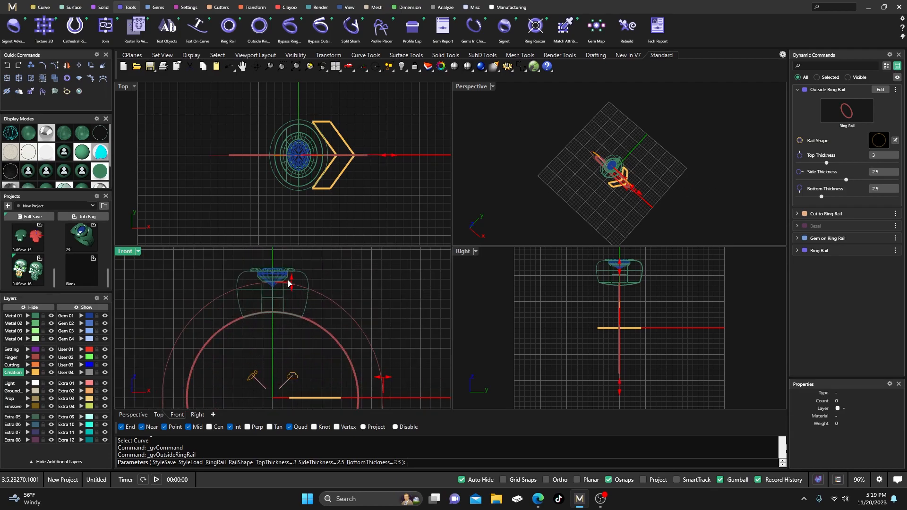
{"action": "key", "text": "Return"}
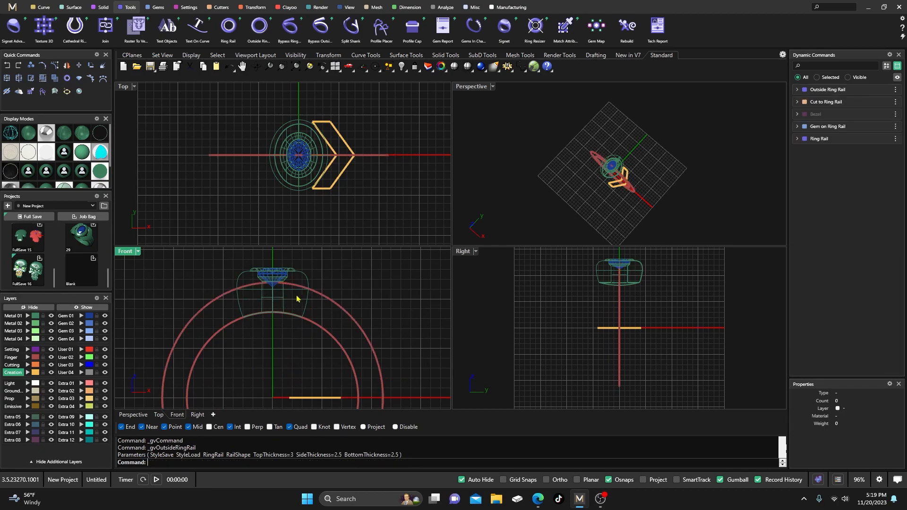
Create a Curve From 2 Views using the flat chevron curve first and the outside ring rail second
{"action": "scroll", "coordinate": [320, 288], "scroll_direction": "down", "scroll_amount": 2}
{"action": "left_click", "coordinate": [318, 360]}
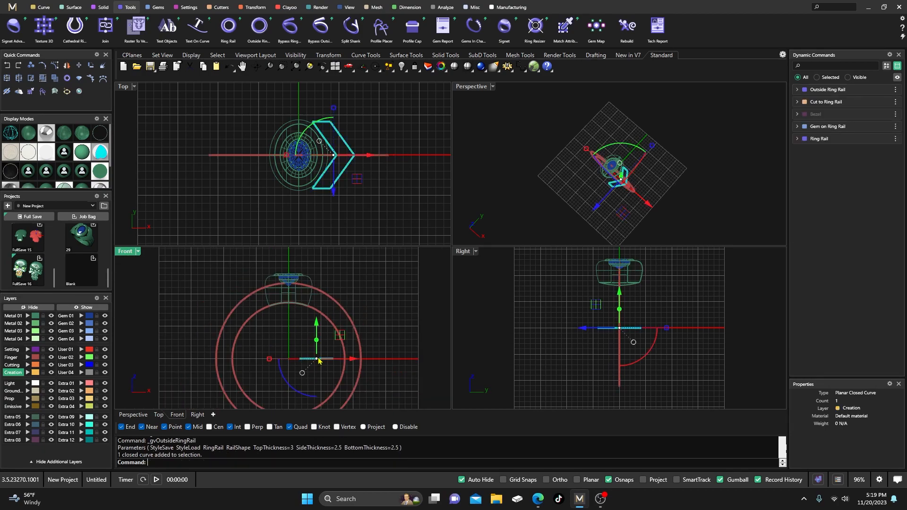
{"action": "left_click", "coordinate": [188, 154]}
{"action": "left_click", "coordinate": [44, 7]}
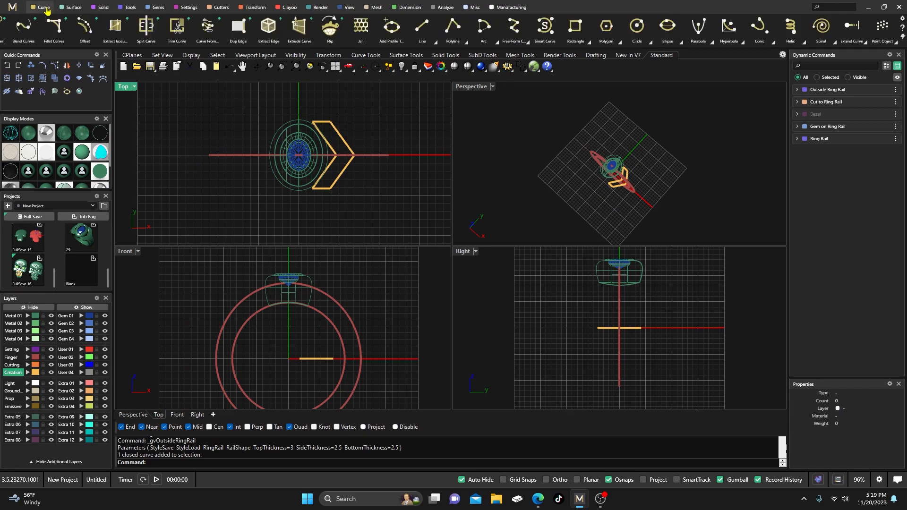
{"action": "scroll", "coordinate": [63, 39], "scroll_direction": "up", "scroll_amount": 2}
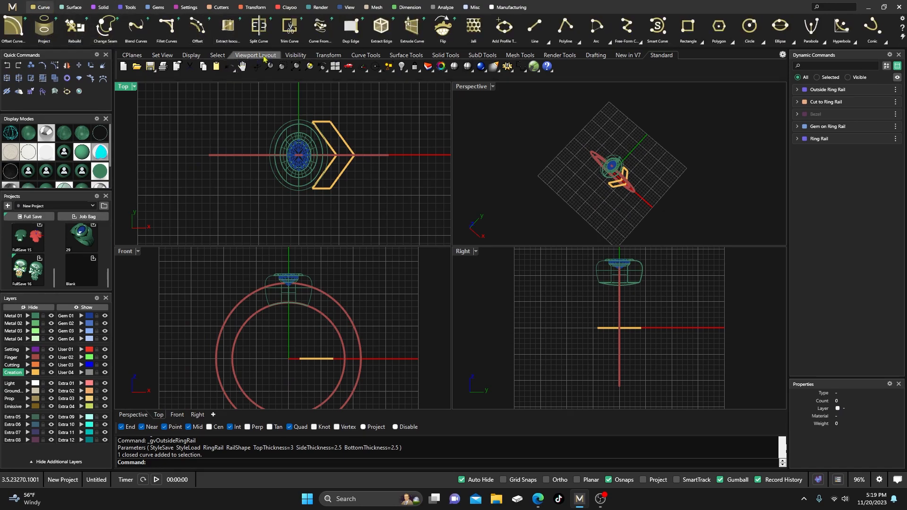
{"action": "left_click", "coordinate": [320, 26]}
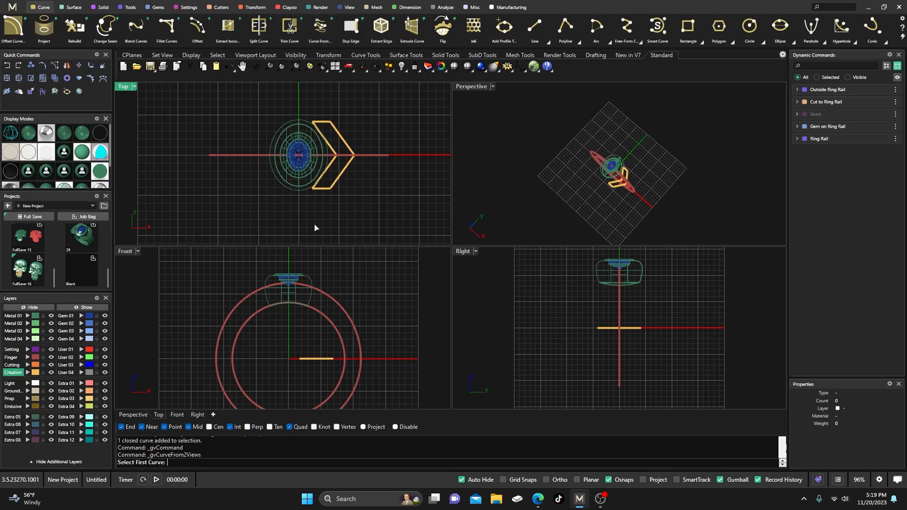
{"action": "left_click", "coordinate": [318, 359]}
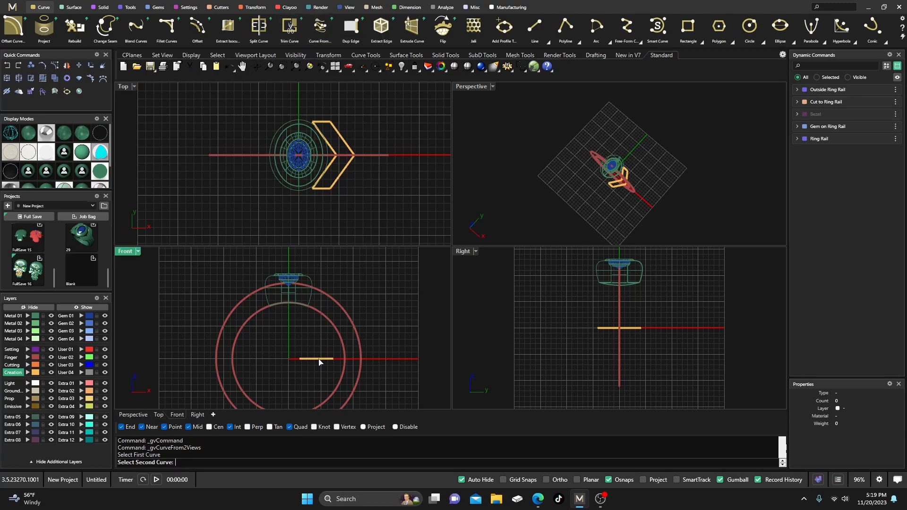
{"action": "left_click", "coordinate": [324, 298]}
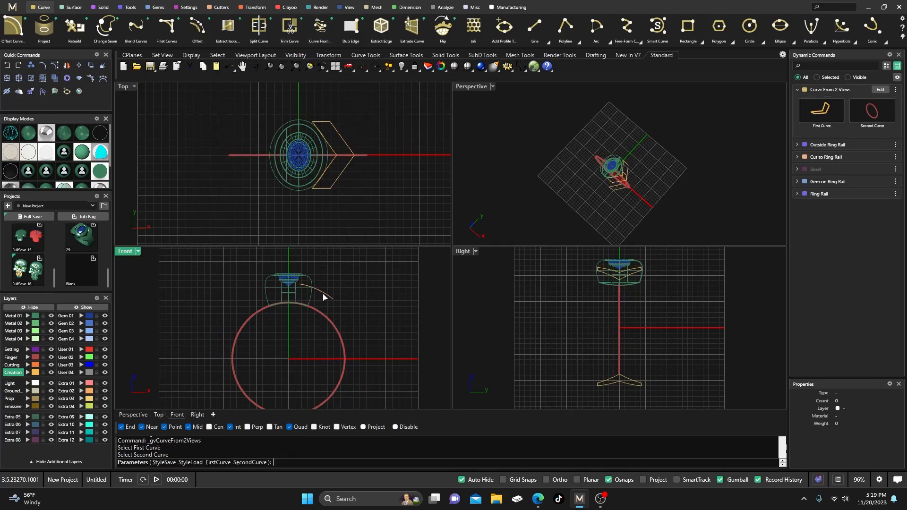
{"action": "right_click", "coordinate": [521, 181]}
Show the hidden Outside Ring Rail again
{"action": "scroll", "coordinate": [326, 137], "scroll_direction": "up", "scroll_amount": 6}
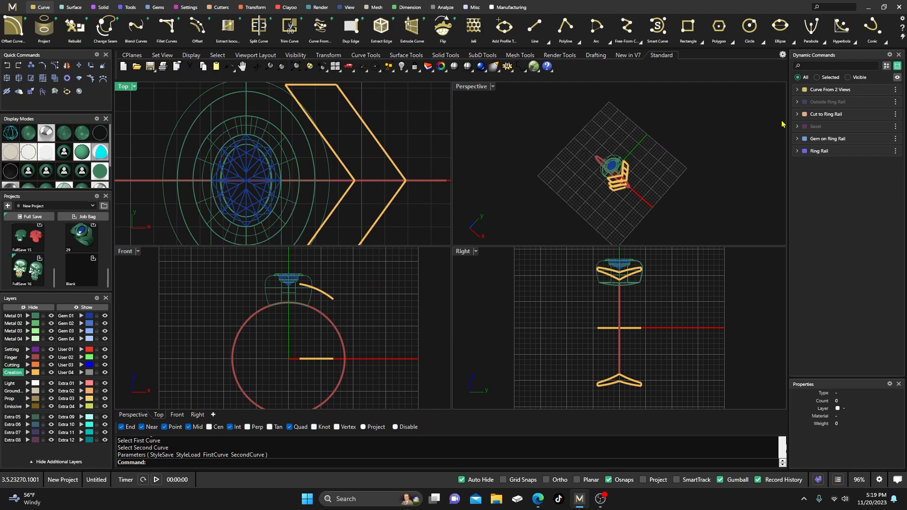
{"action": "left_click", "coordinate": [895, 102]}
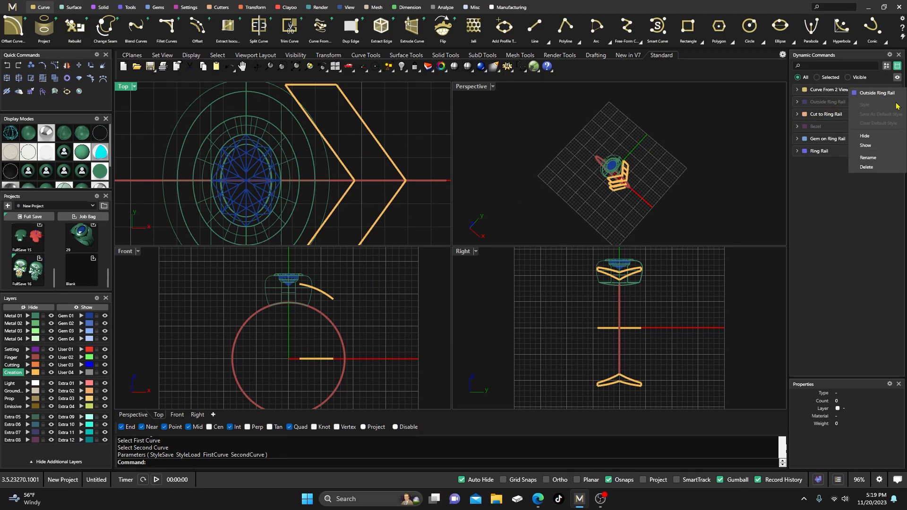
{"action": "left_click", "coordinate": [868, 146]}
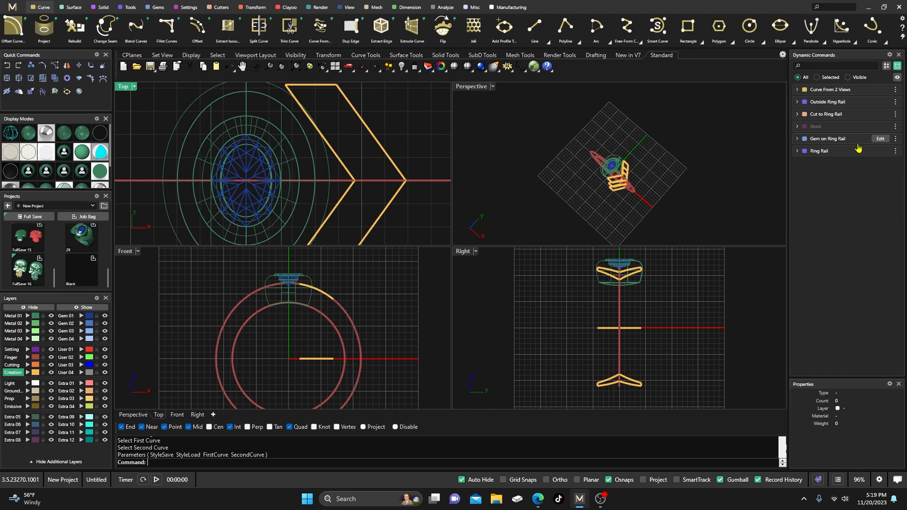
{"action": "left_click", "coordinate": [376, 299]}
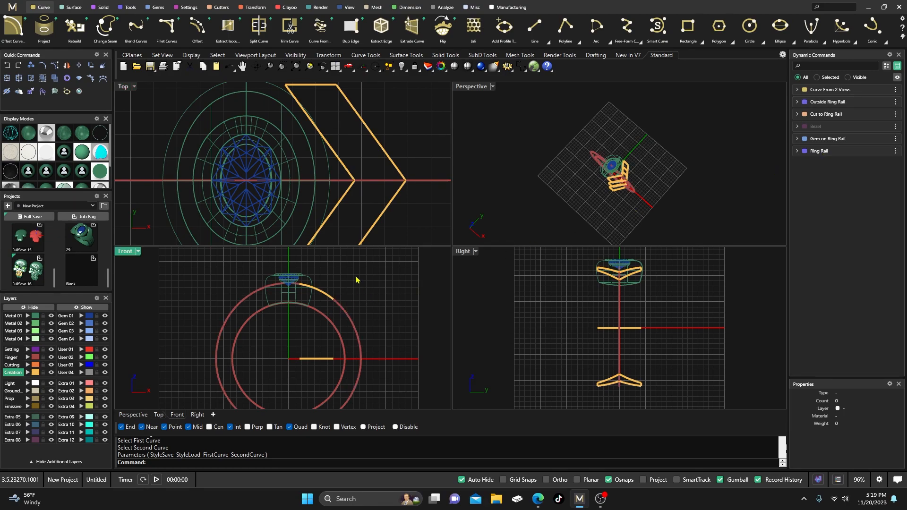
{"action": "scroll", "coordinate": [331, 188], "scroll_direction": "down", "scroll_amount": 3}
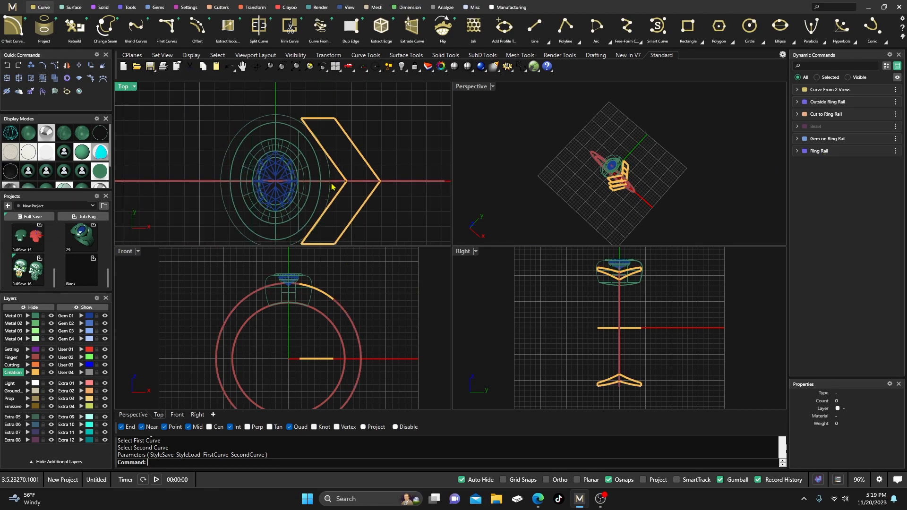
{"action": "left_click", "coordinate": [347, 233]}
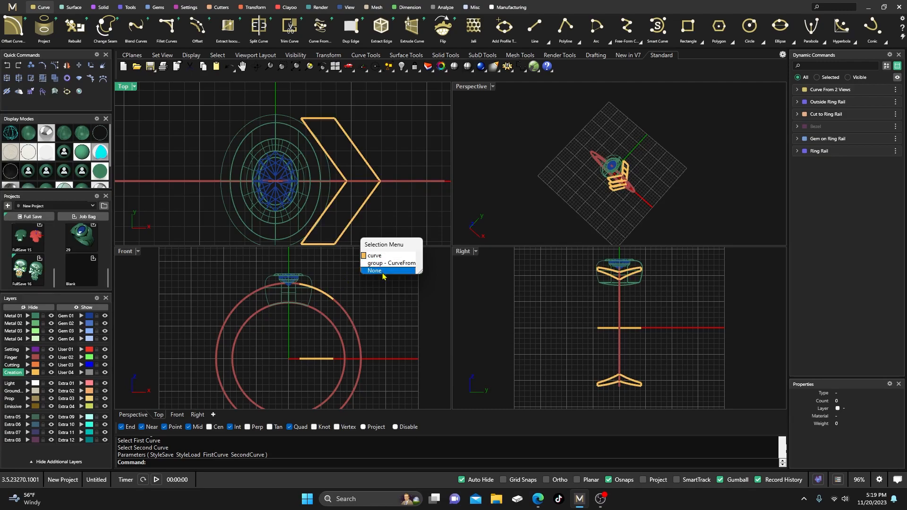
{"action": "left_click", "coordinate": [382, 274]}
{"action": "scroll", "coordinate": [346, 286], "scroll_direction": "down", "scroll_amount": 3}
{"action": "scroll", "coordinate": [344, 325], "scroll_direction": "up", "scroll_amount": 3}
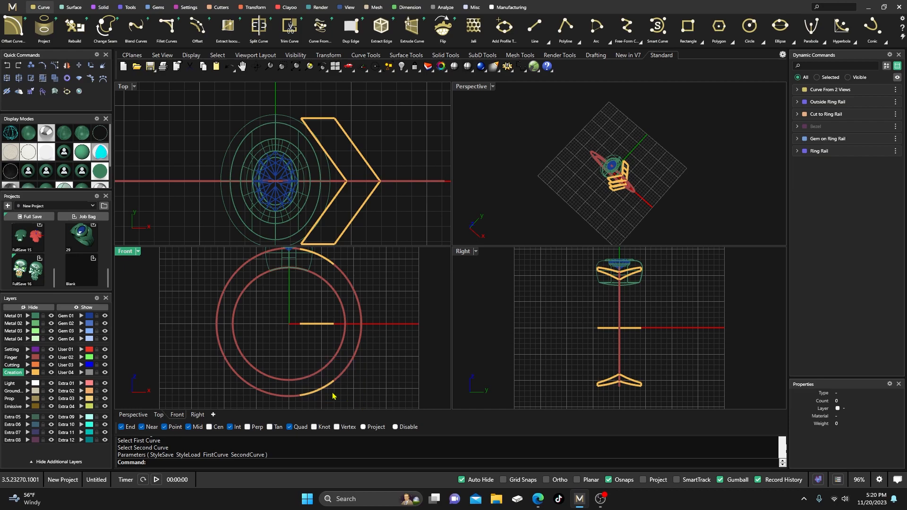
{"action": "left_click", "coordinate": [312, 400]}
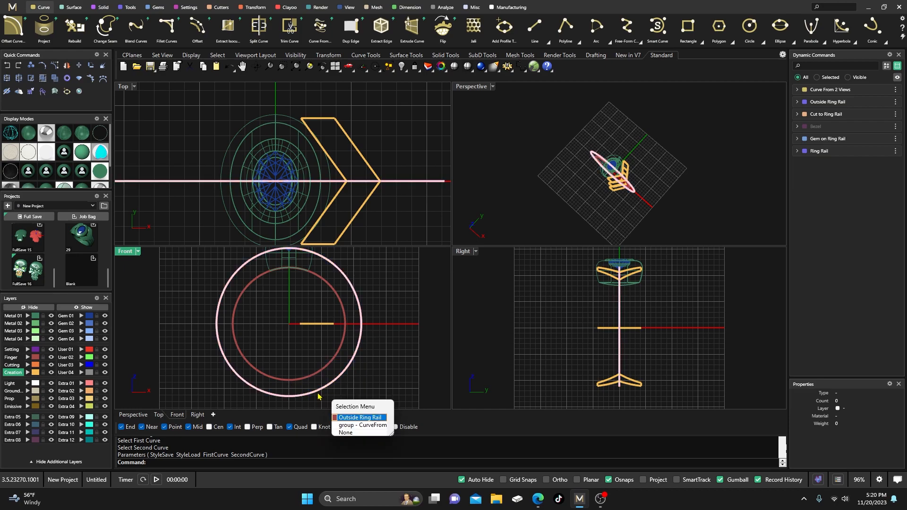
{"action": "left_click", "coordinate": [346, 415]}
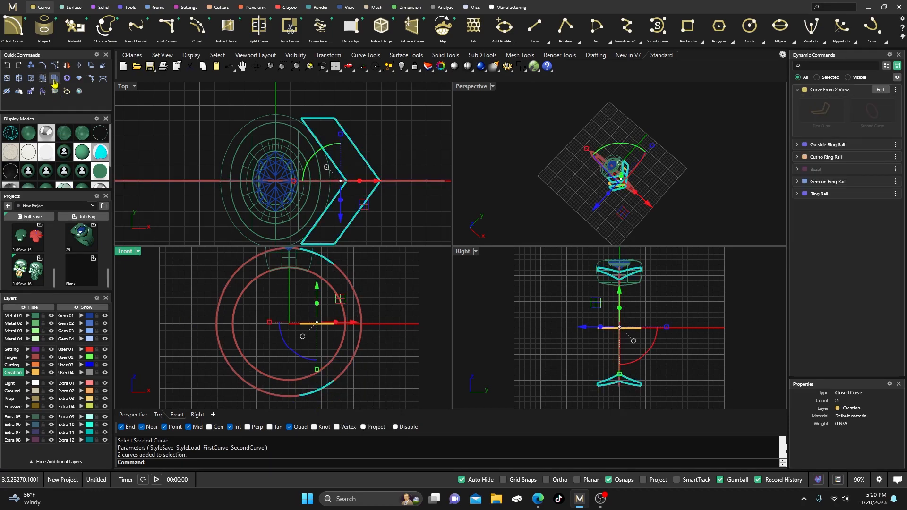
{"action": "left_click", "coordinate": [386, 314]}
Try a tapered solid extrusion of the upper projected chevron curve, then undo it
{"action": "left_click", "coordinate": [329, 265]}
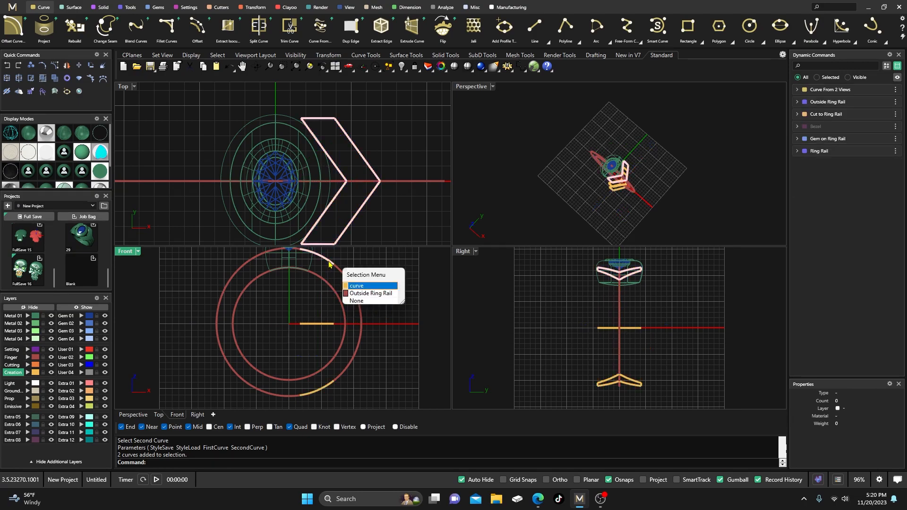
{"action": "left_click", "coordinate": [356, 287]}
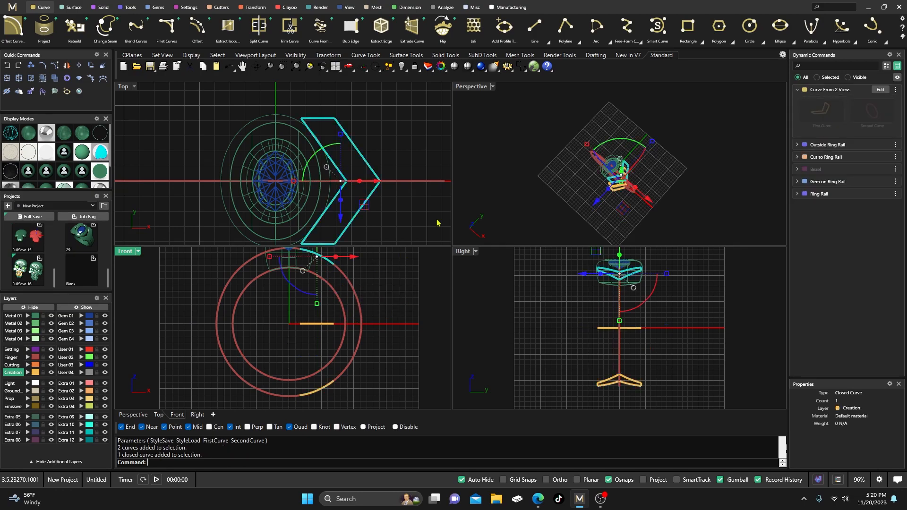
{"action": "left_click", "coordinate": [100, 8]}
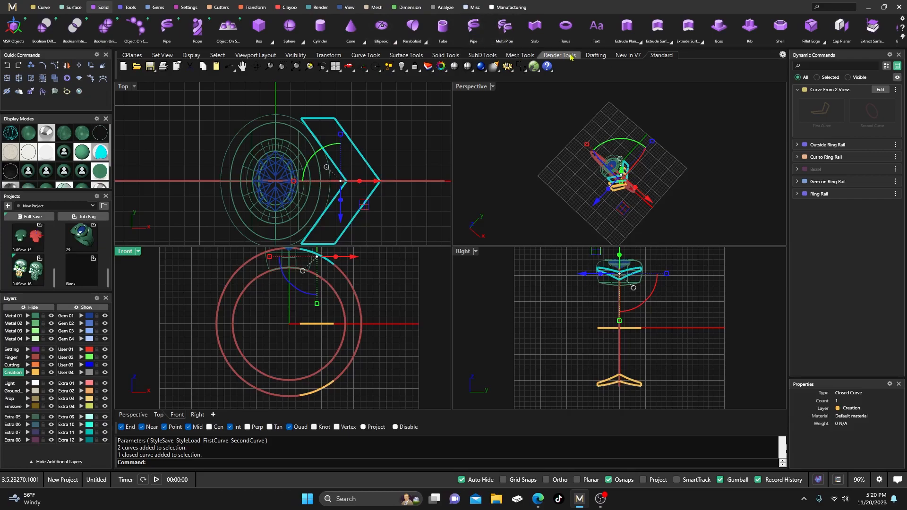
{"action": "left_click", "coordinate": [639, 45]}
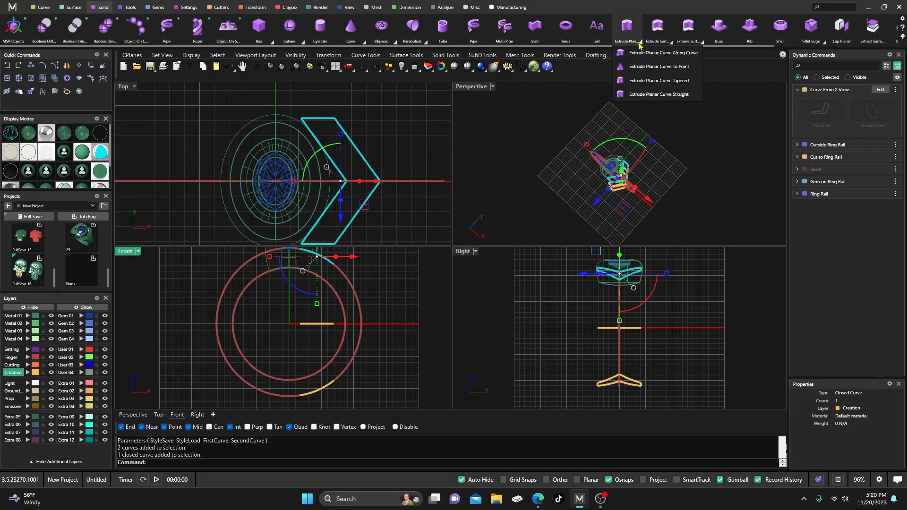
{"action": "left_click", "coordinate": [645, 82]}
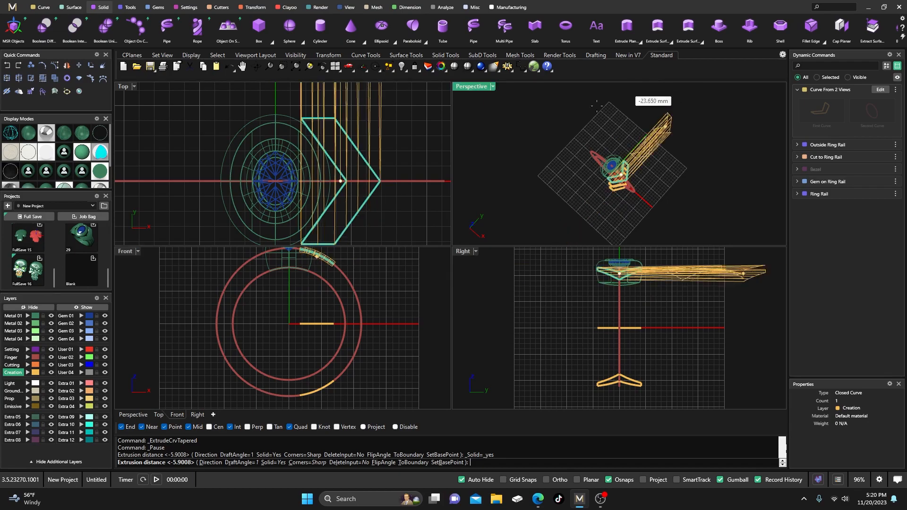
{"action": "left_click", "coordinate": [305, 304]}
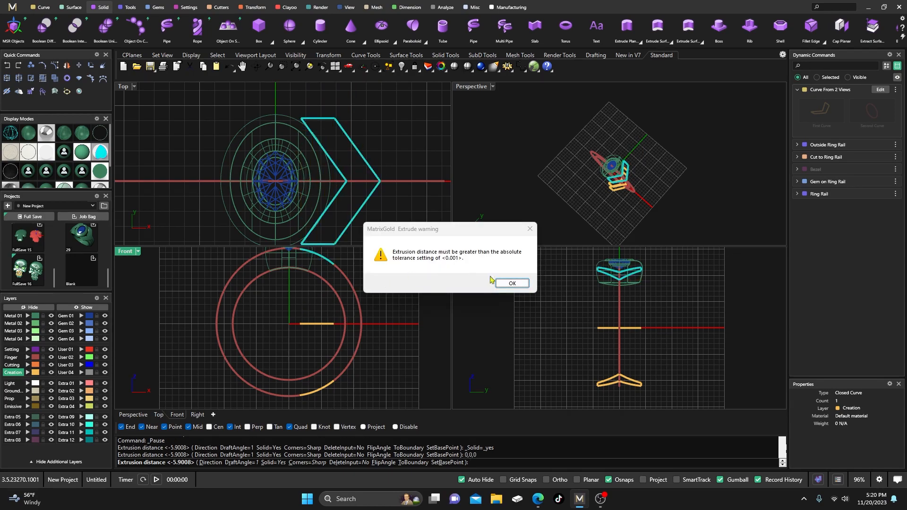
{"action": "left_click", "coordinate": [515, 282]}
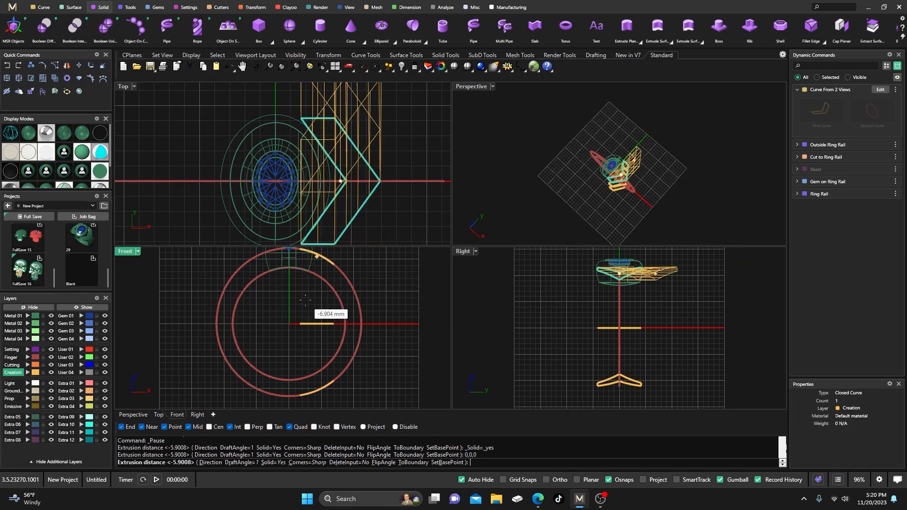
{"action": "key", "text": "Return"}
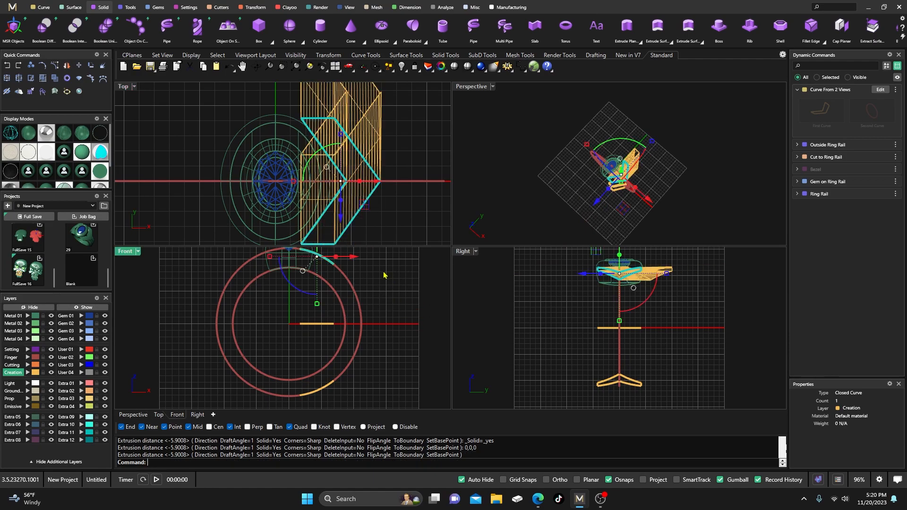
{"action": "left_click", "coordinate": [7, 66]}
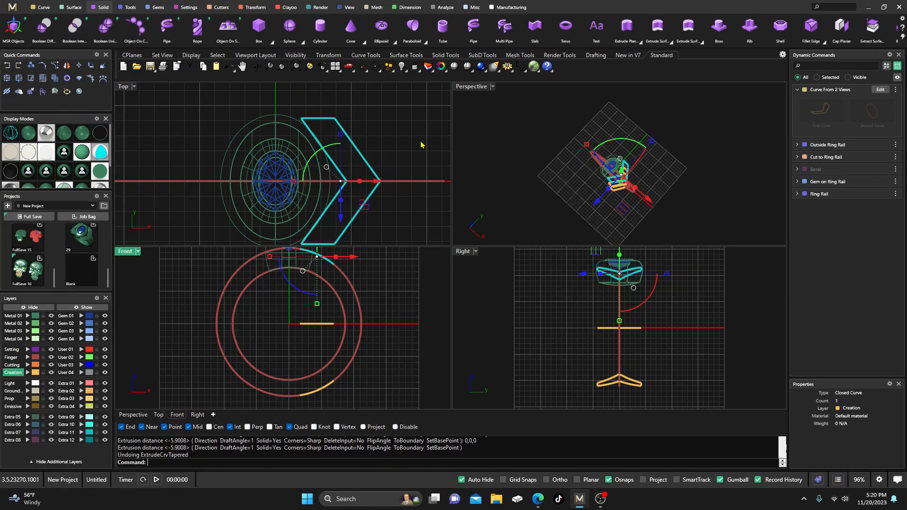
Extrude the upper projected chevron curve to the point 0,0,0
{"action": "left_click", "coordinate": [639, 42]}
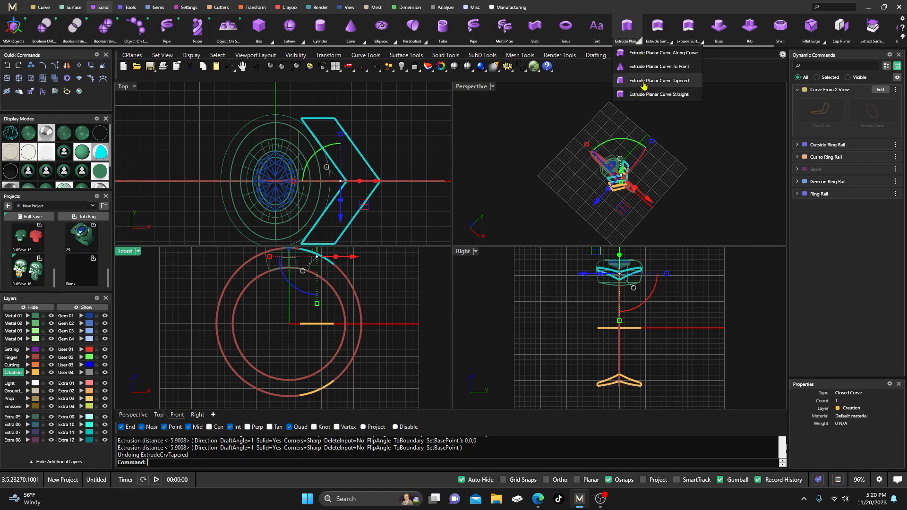
{"action": "left_click", "coordinate": [643, 67]}
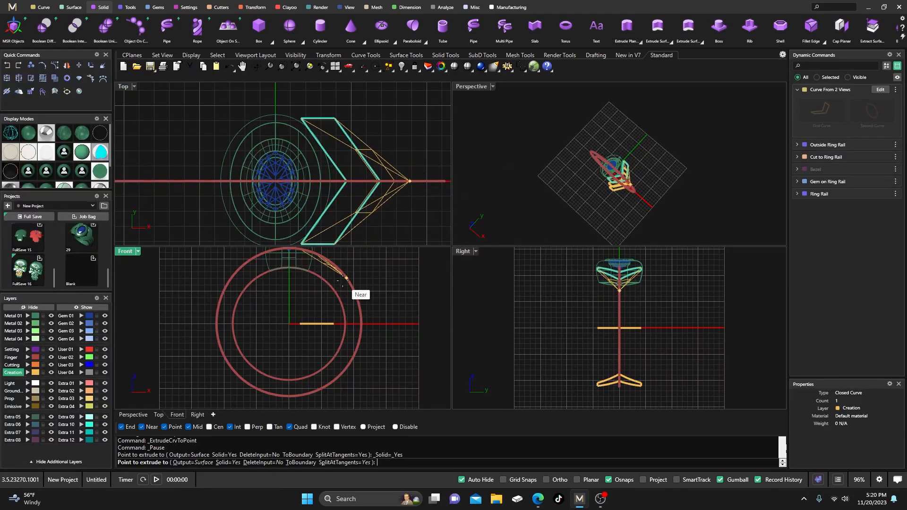
{"action": "type", "text": "0,0,0"}
{"action": "key", "text": "Return"}
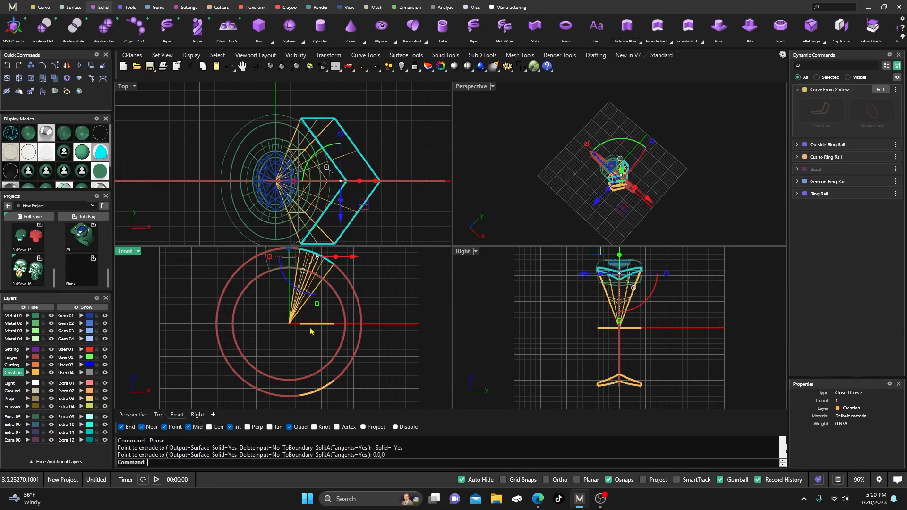
Move the pointed chevron extrusion to the Metal 01 layer and show the maximized Perspective view shaded
{"action": "left_click", "coordinate": [498, 133]}
{"action": "double_click", "coordinate": [474, 87]}
{"action": "right_click_drag", "start_coordinate": [434, 277], "coordinate": [470, 239]}
{"action": "scroll", "coordinate": [474, 250], "scroll_direction": "up", "scroll_amount": 6}
{"action": "left_click", "coordinate": [475, 252]}
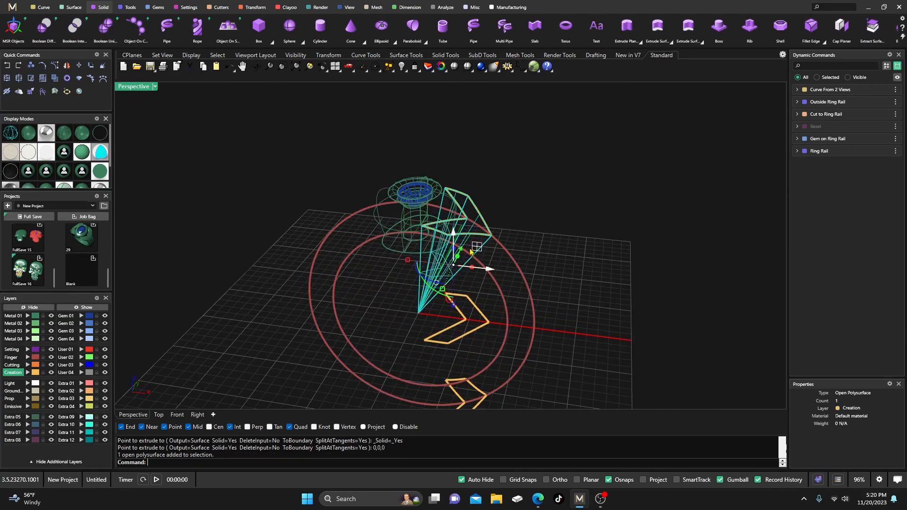
{"action": "left_click", "coordinate": [27, 315]}
{"action": "right_click_drag", "start_coordinate": [262, 285], "coordinate": [409, 304]}
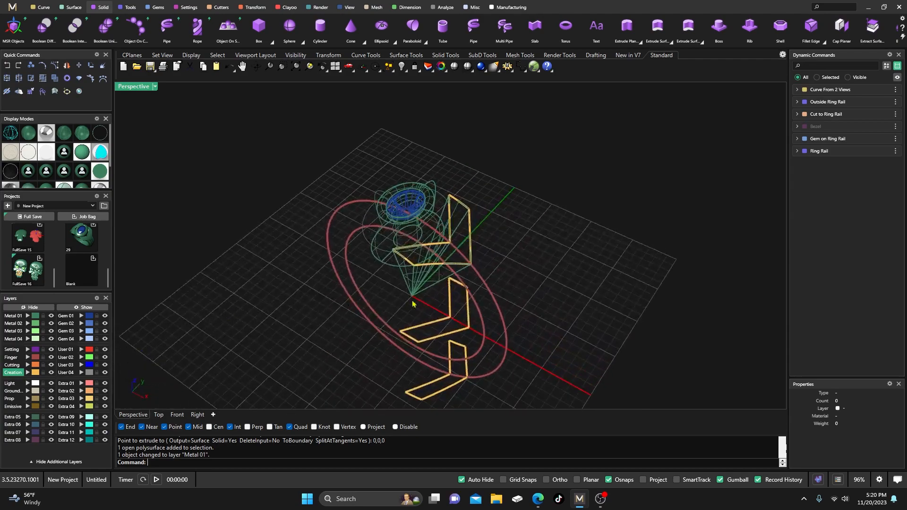
{"action": "left_click", "coordinate": [32, 141]}
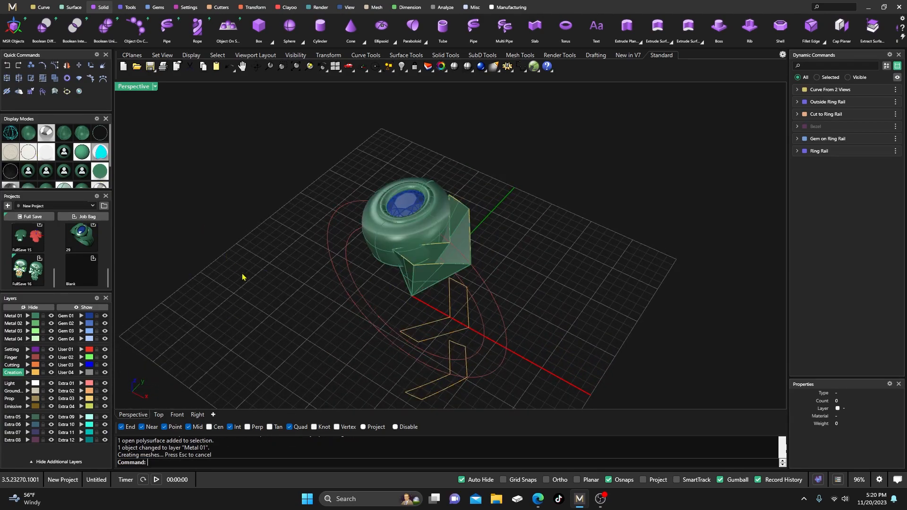
Shift the flat chevron curve slightly outward along the X axis, away from the bezel
{"action": "scroll", "coordinate": [434, 285], "scroll_direction": "up", "scroll_amount": 5}
{"action": "right_click_drag", "start_coordinate": [436, 283], "coordinate": [457, 235]}
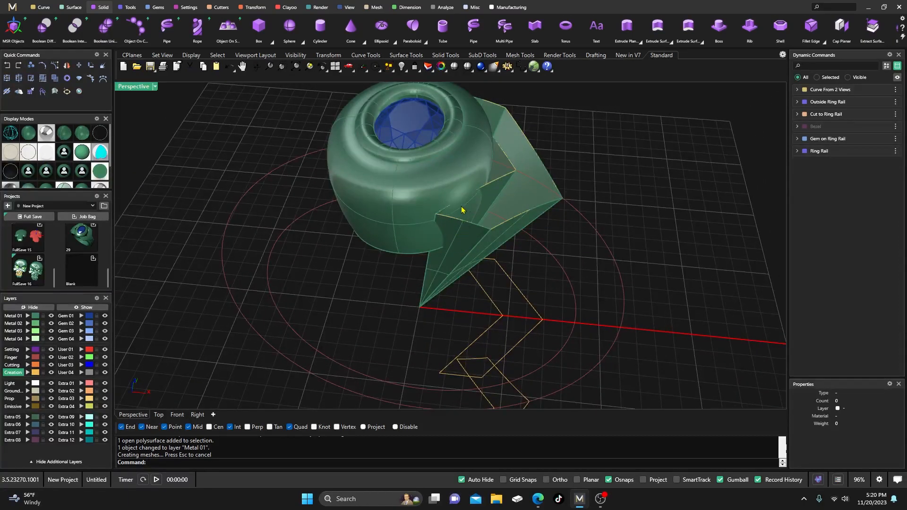
{"action": "left_click", "coordinate": [530, 332]}
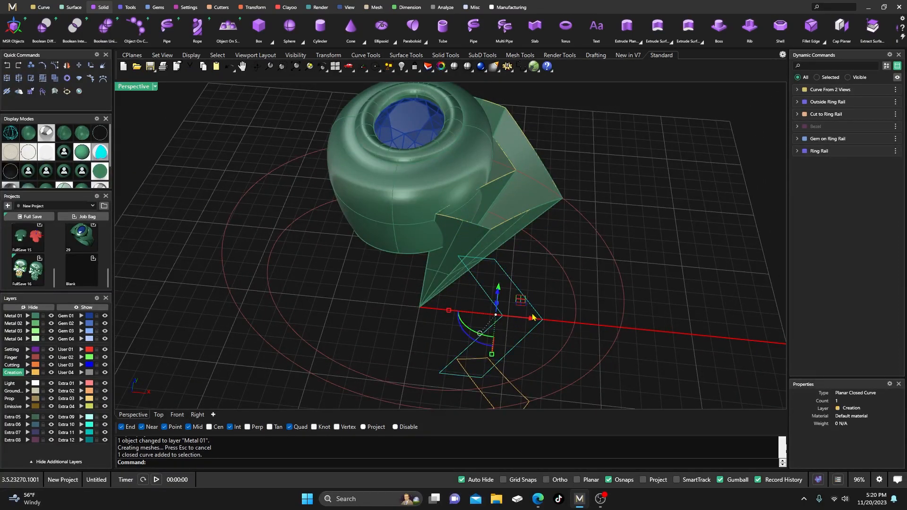
{"action": "left_click_drag", "start_coordinate": [533, 318], "coordinate": [537, 320]}
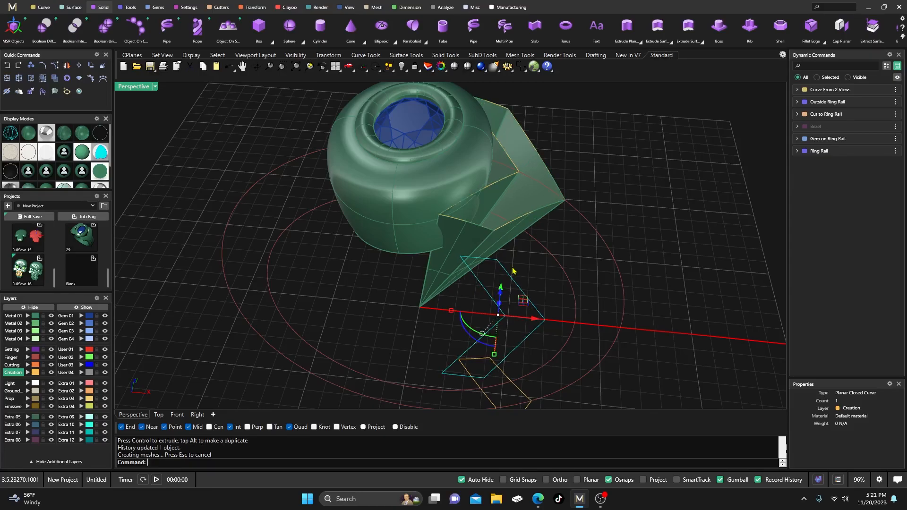
Extrude the outside ring rail along the Y axis into a wide cylindrical surface and shift the surface back so it straddles the ring
{"action": "scroll", "coordinate": [443, 241], "scroll_direction": "up", "scroll_amount": 8}
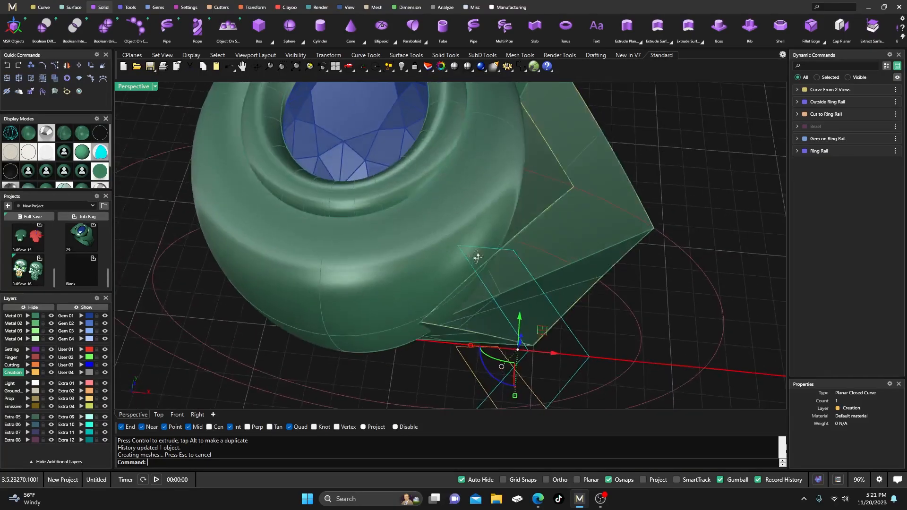
{"action": "right_click_drag", "start_coordinate": [481, 261], "coordinate": [458, 247]}
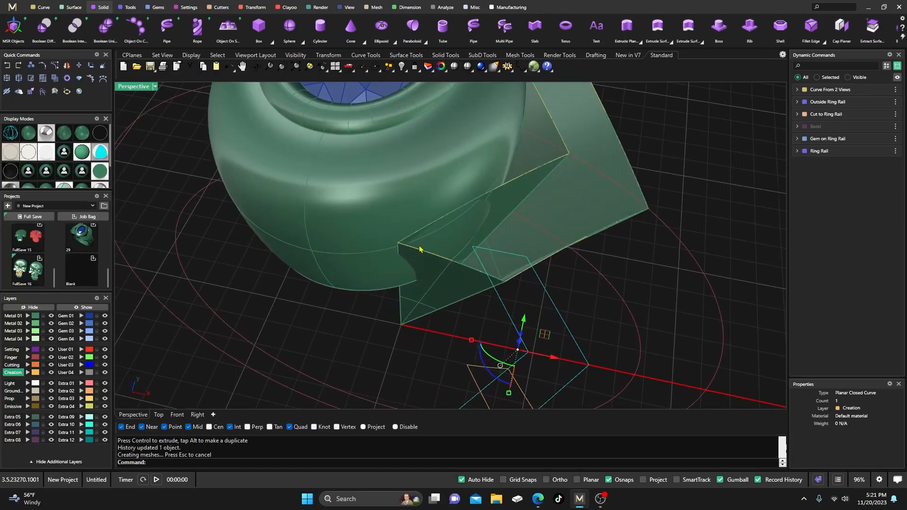
{"action": "scroll", "coordinate": [415, 249], "scroll_direction": "down", "scroll_amount": 5}
{"action": "scroll", "coordinate": [358, 249], "scroll_direction": "down", "scroll_amount": 5}
{"action": "right_click_drag", "start_coordinate": [358, 246], "coordinate": [342, 214]}
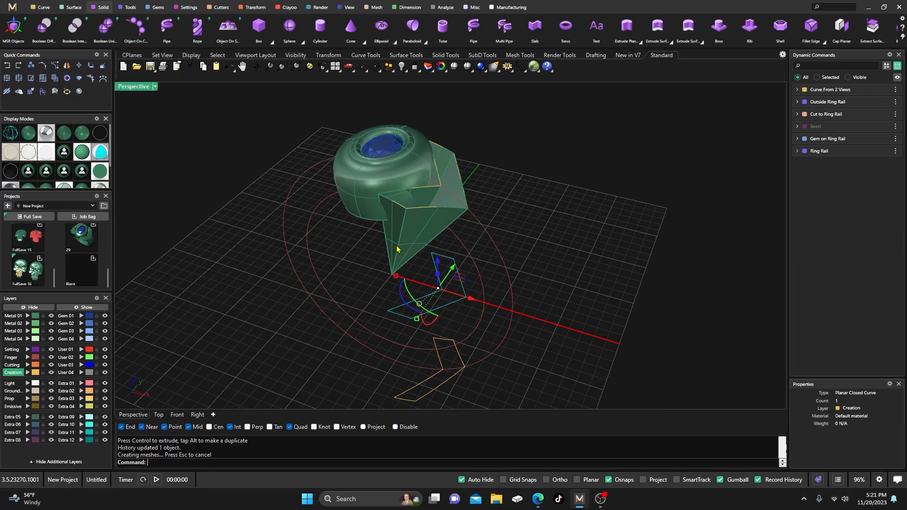
{"action": "left_click", "coordinate": [557, 253]}
{"action": "right_click_drag", "start_coordinate": [493, 270], "coordinate": [449, 255]}
{"action": "left_click", "coordinate": [477, 246]}
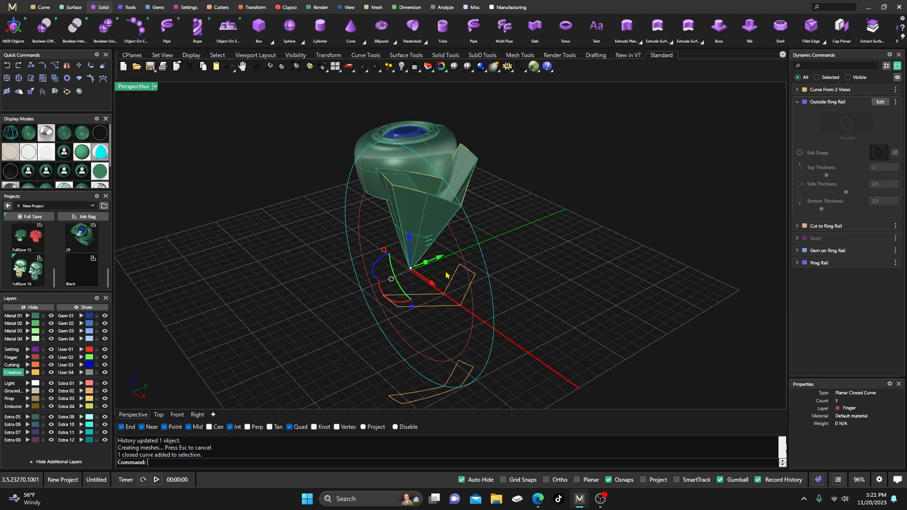
{"action": "left_click_drag", "start_coordinate": [438, 258], "coordinate": [569, 207]}
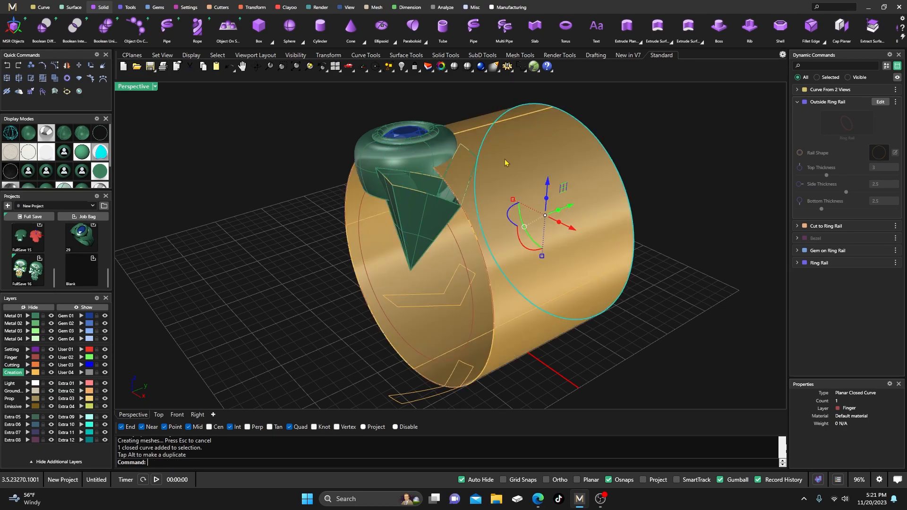
{"action": "key", "text": "Escape"}
{"action": "left_click", "coordinate": [513, 144]}
{"action": "left_click_drag", "start_coordinate": [509, 232], "coordinate": [448, 274]}
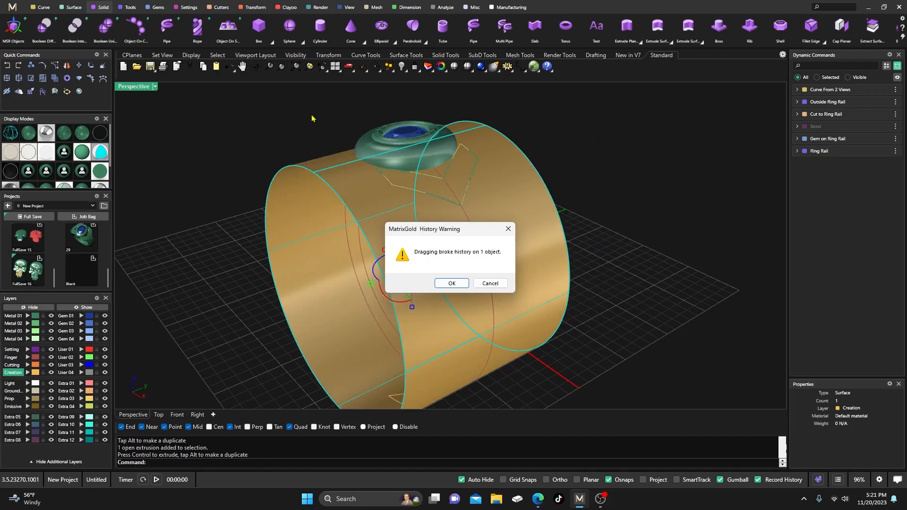
{"action": "left_click", "coordinate": [451, 283]}
Split the cylindrical surface with the projected chevron curve and delete the surrounding surface, keeping only the chevron-shaped cap
{"action": "left_click", "coordinate": [346, 131]}
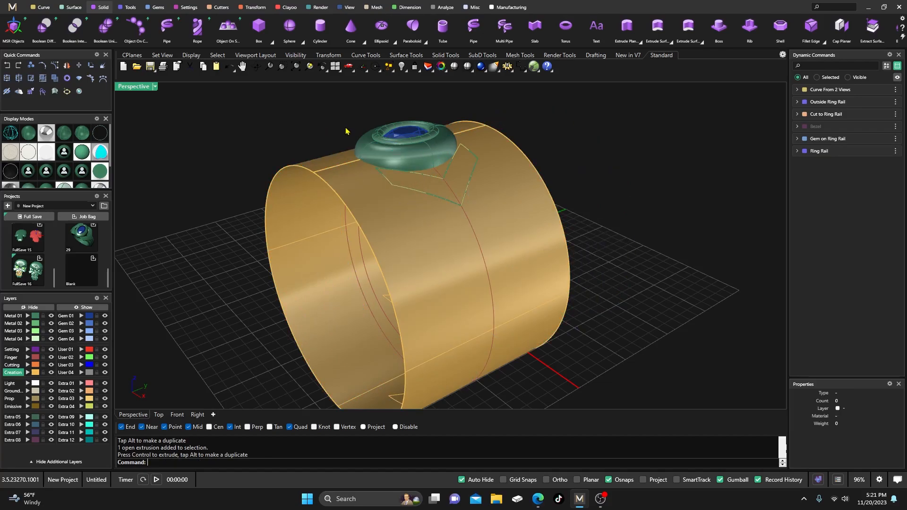
{"action": "left_click", "coordinate": [344, 177]}
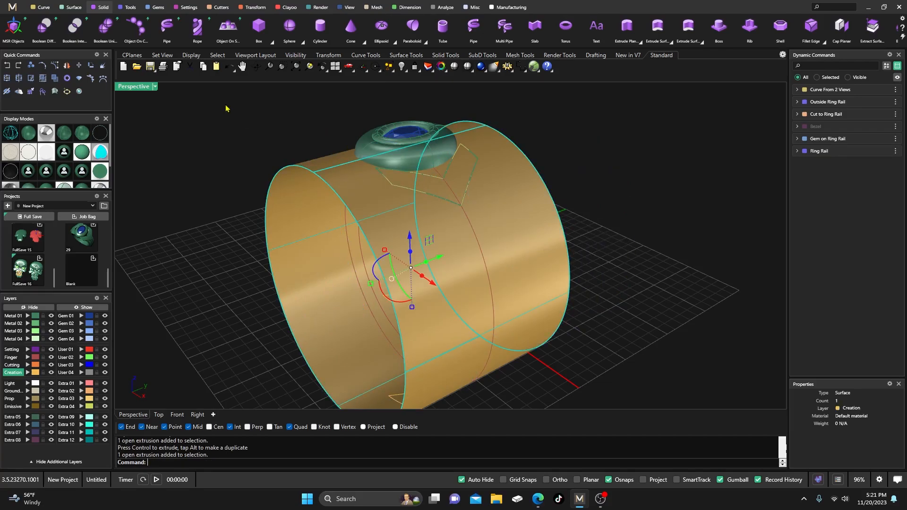
{"action": "left_click", "coordinate": [19, 79]}
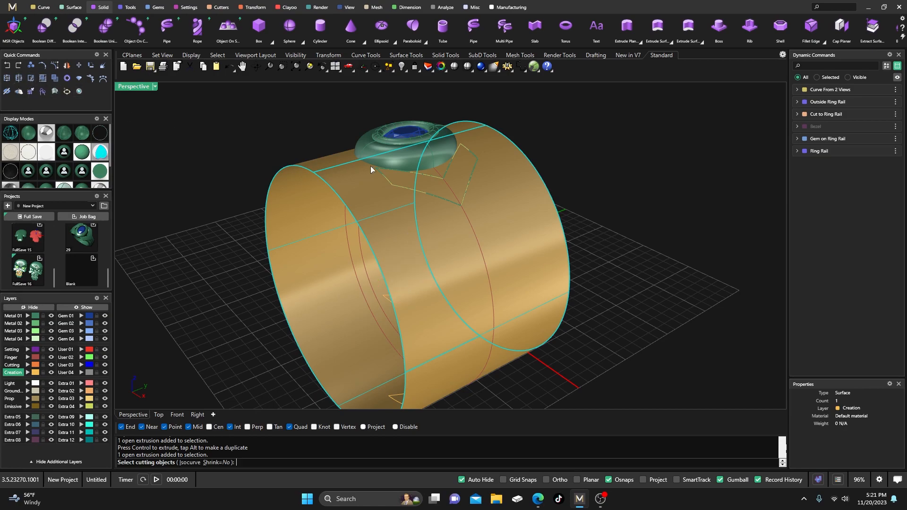
{"action": "left_click", "coordinate": [441, 181]}
{"action": "left_click", "coordinate": [462, 204]}
{"action": "key", "text": "Return"}
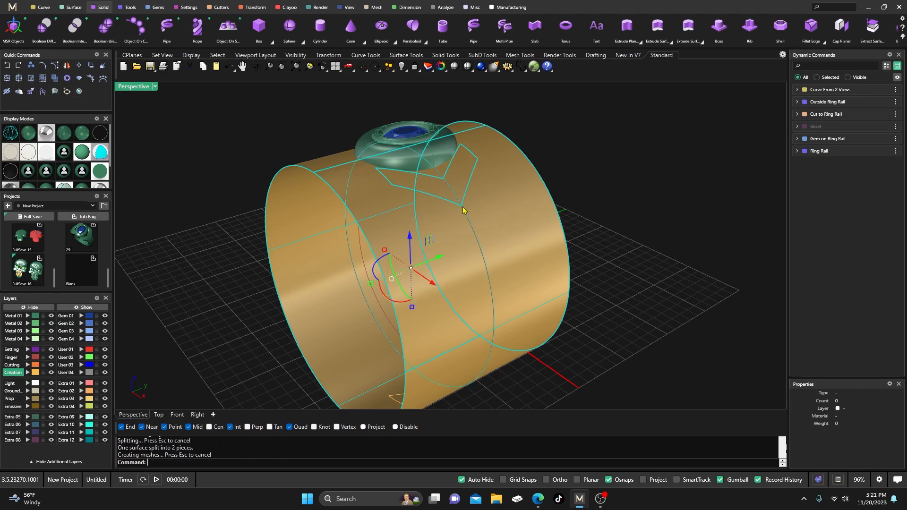
{"action": "left_click", "coordinate": [519, 219]}
{"action": "key", "text": "Delete"}
{"action": "scroll", "coordinate": [515, 223], "scroll_direction": "up", "scroll_amount": 5}
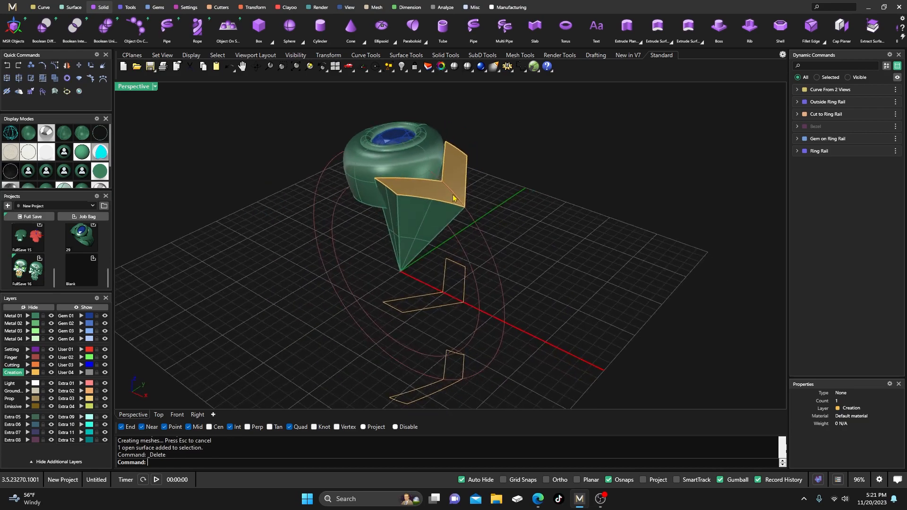
Inspect the chevron-shaped cap and how its edges meet the top of the pointed extrusion from several angles
{"action": "right_click_drag", "start_coordinate": [455, 198], "coordinate": [470, 209]}
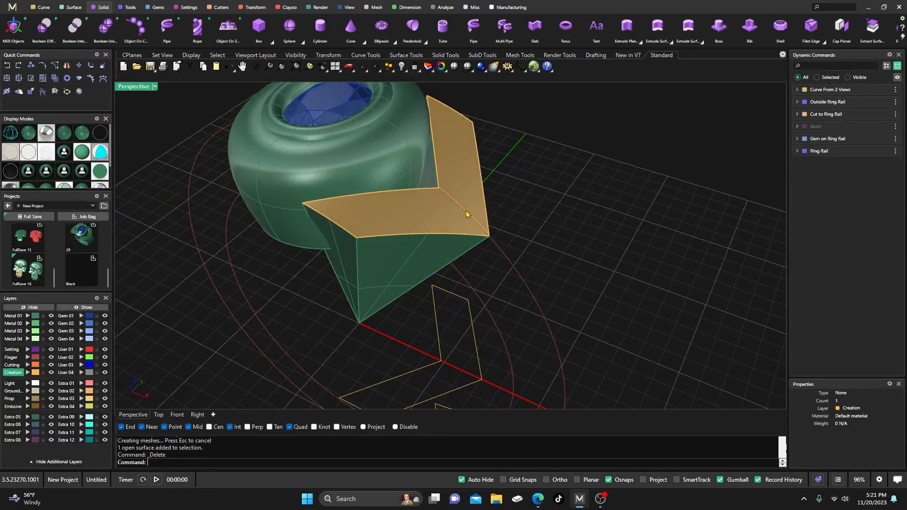
{"action": "left_click", "coordinate": [435, 217]}
{"action": "right_click_drag", "start_coordinate": [436, 216], "coordinate": [461, 179]}
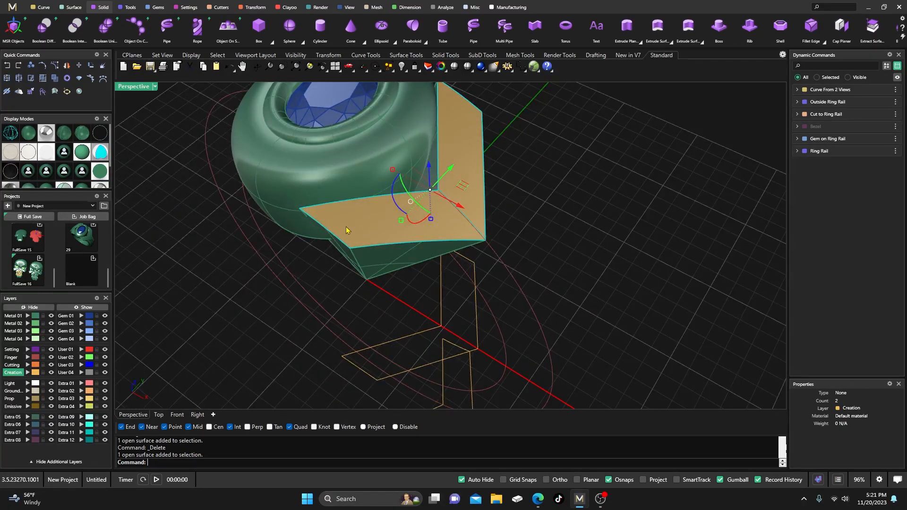
{"action": "right_click_drag", "start_coordinate": [454, 247], "coordinate": [501, 203]}
{"action": "right_click_drag", "start_coordinate": [539, 165], "coordinate": [528, 218]}
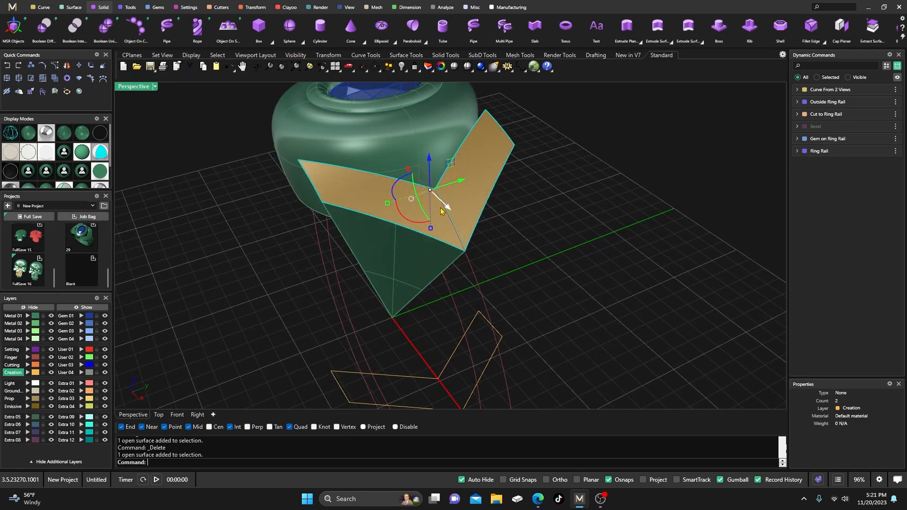
{"action": "right_click_drag", "start_coordinate": [474, 304], "coordinate": [481, 282]}
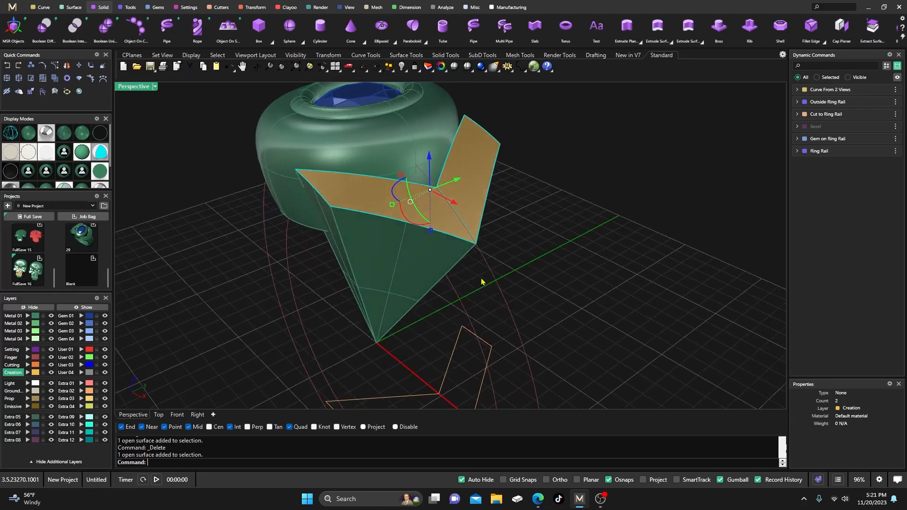
{"action": "scroll", "coordinate": [482, 276], "scroll_direction": "up", "scroll_amount": 2}
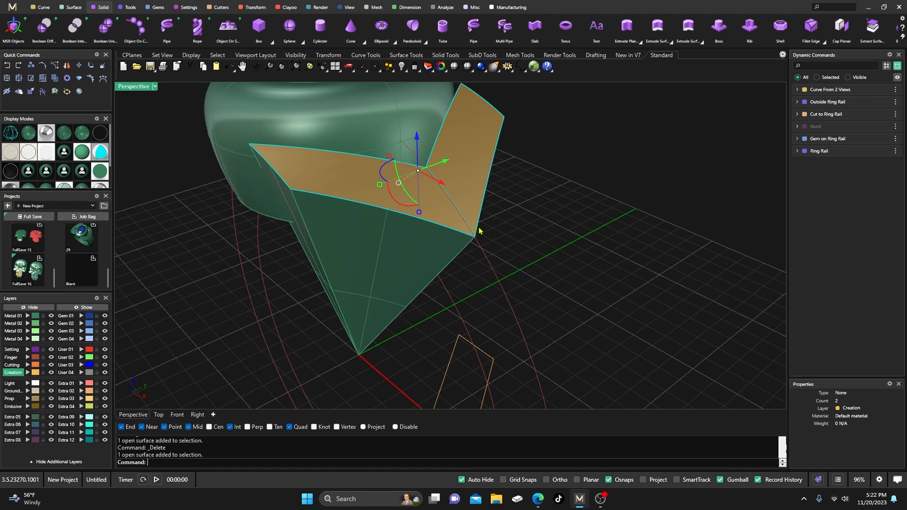
{"action": "right_click_drag", "start_coordinate": [498, 243], "coordinate": [522, 243]}
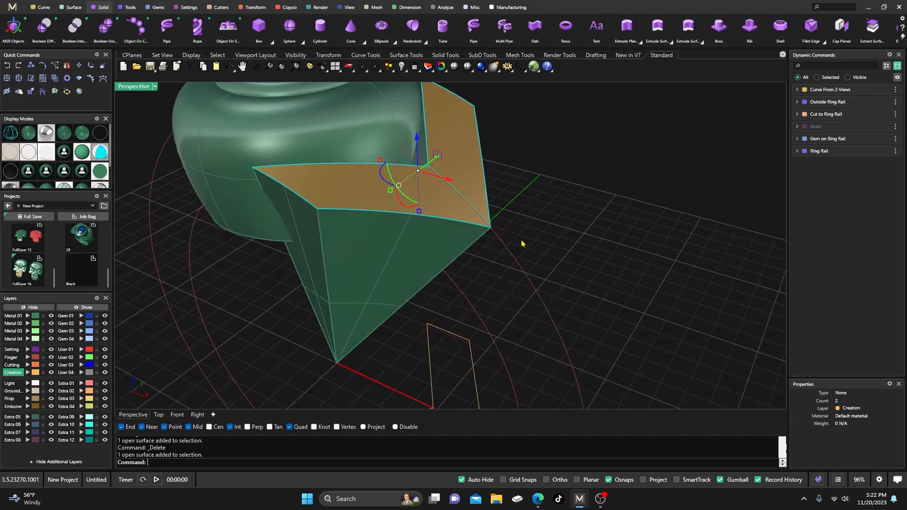
Try to split the chevron cap with the pointed extrusion, join the two, and undo the join
{"action": "right_click", "coordinate": [522, 244]}
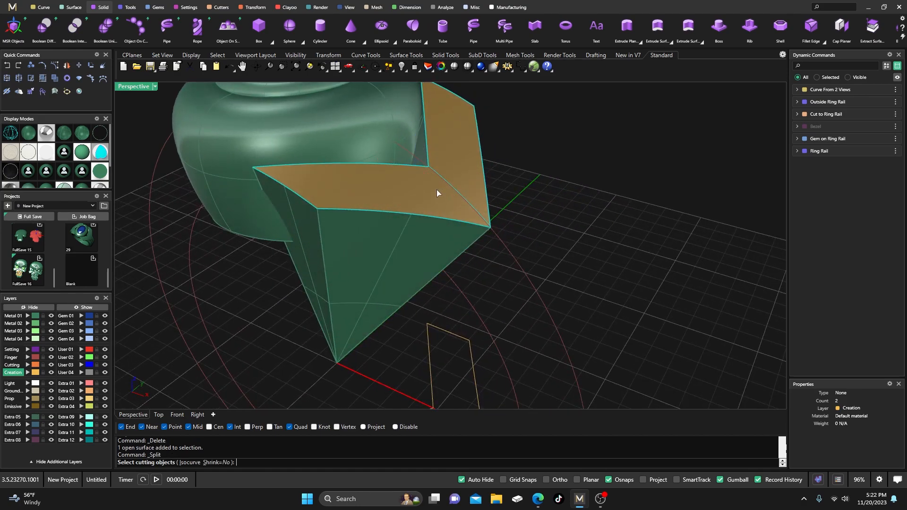
{"action": "left_click", "coordinate": [418, 256]}
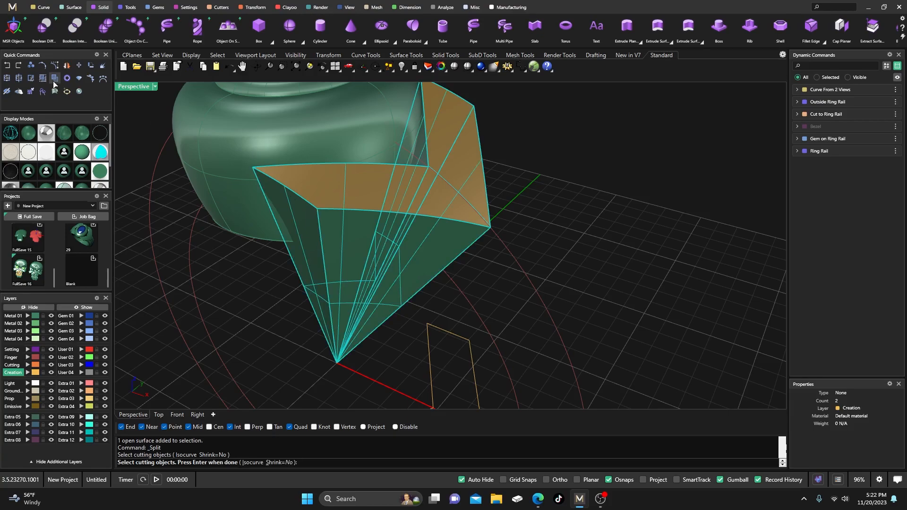
{"action": "left_click", "coordinate": [8, 79]}
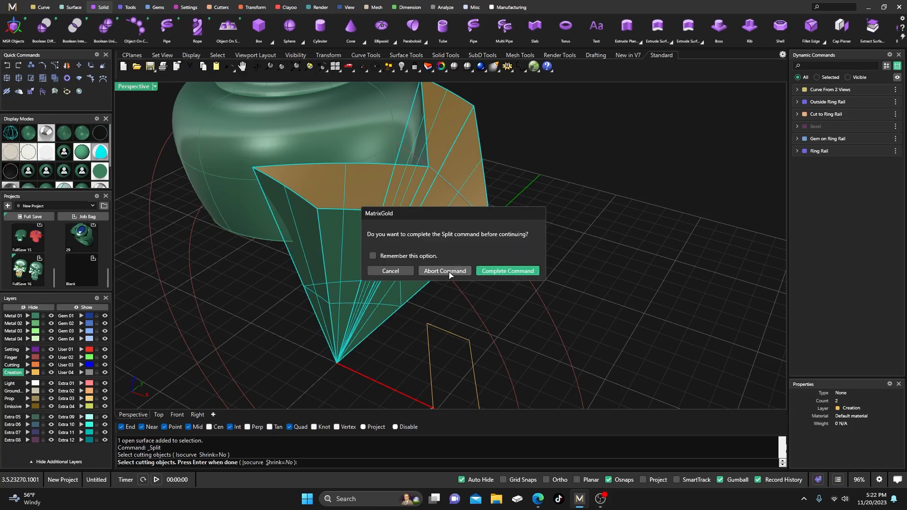
{"action": "left_click", "coordinate": [499, 270]}
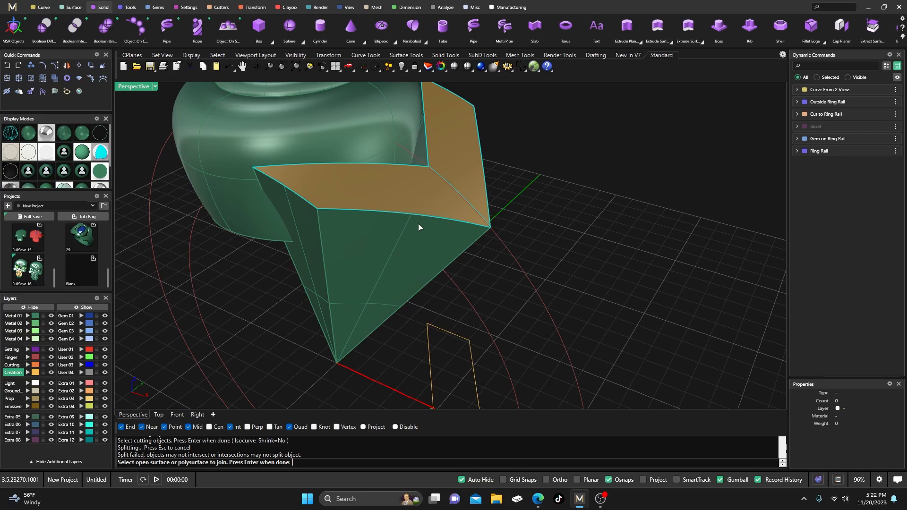
{"action": "left_click", "coordinate": [422, 244]}
{"action": "key", "text": "Return"}
{"action": "key", "text": "ctrl+z"}
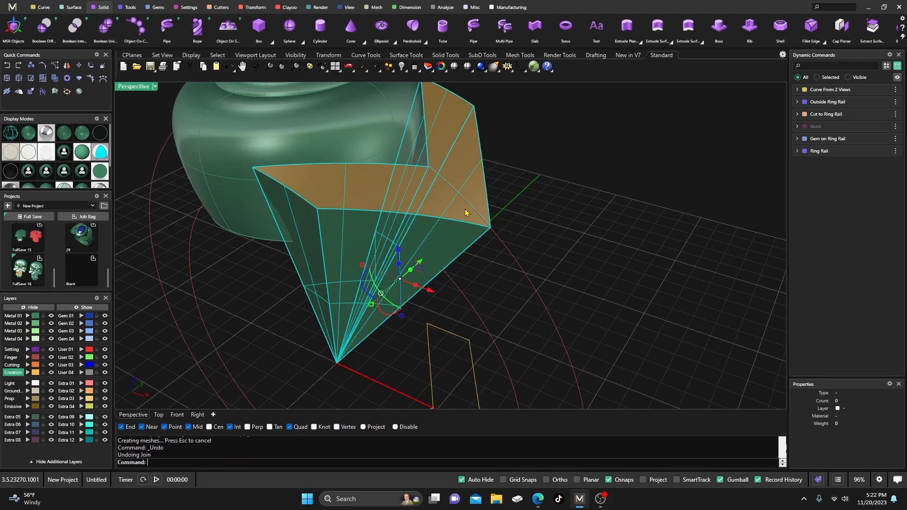
{"action": "left_click", "coordinate": [475, 174]}
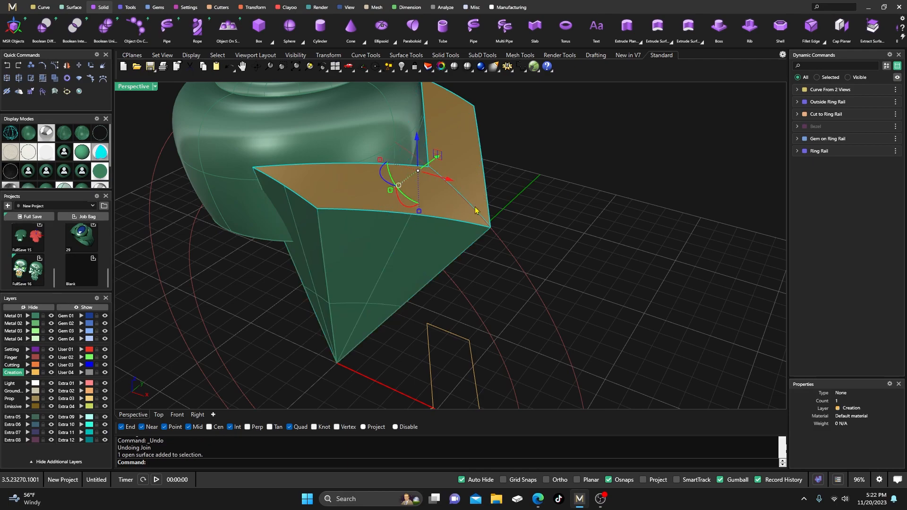
{"action": "key", "text": "Delete"}
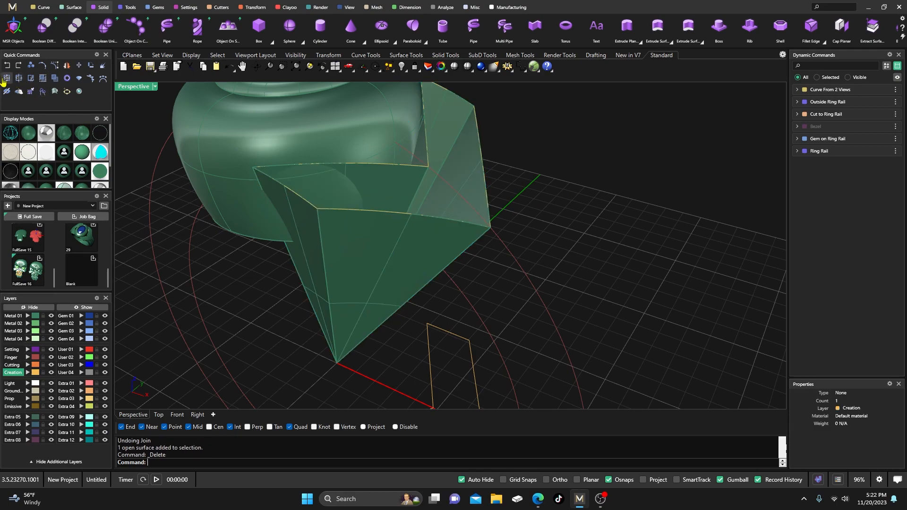
{"action": "left_click", "coordinate": [66, 94]}
{"action": "left_click", "coordinate": [6, 67]}
Join the chevron cap and the pointed extrusion into one polysurface, accepting the history break
{"action": "left_click", "coordinate": [512, 162]}
{"action": "left_click", "coordinate": [447, 173]}
{"action": "left_click", "coordinate": [389, 236], "text": "shift"}
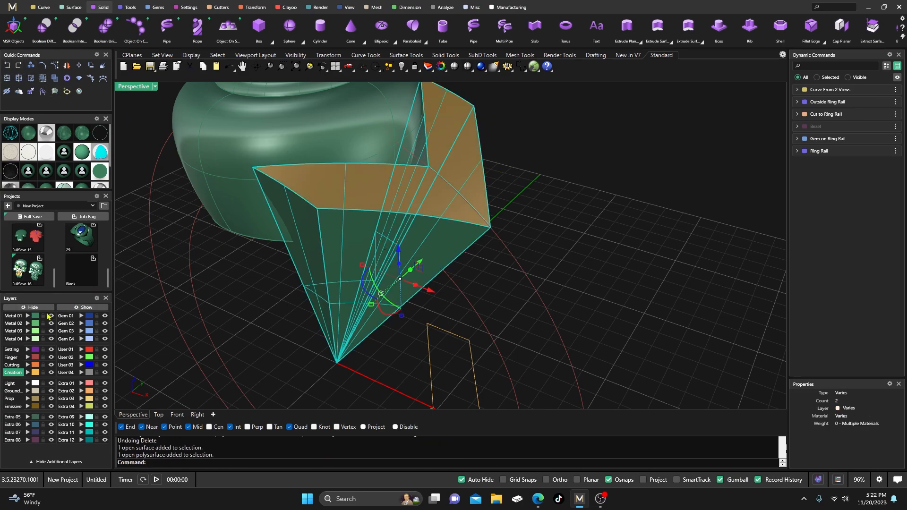
{"action": "left_click", "coordinate": [6, 78]}
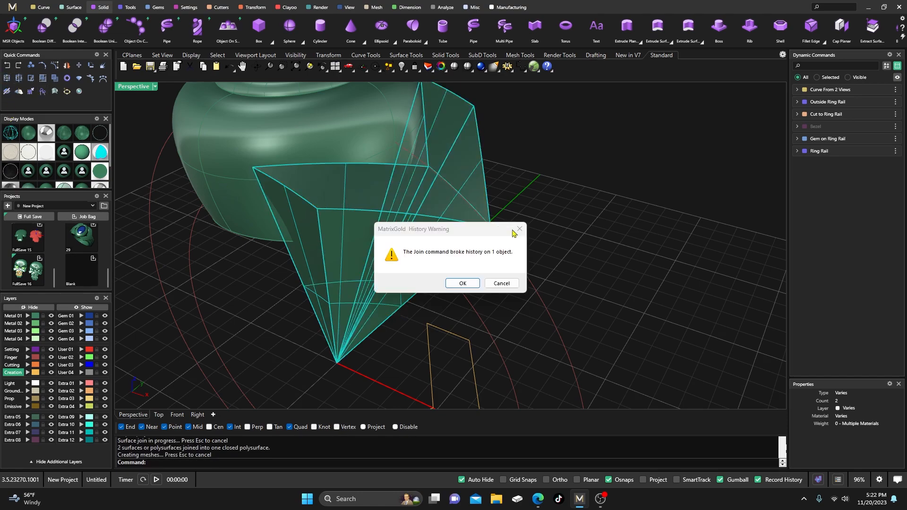
{"action": "left_click", "coordinate": [463, 282]}
{"action": "left_click", "coordinate": [453, 194]}
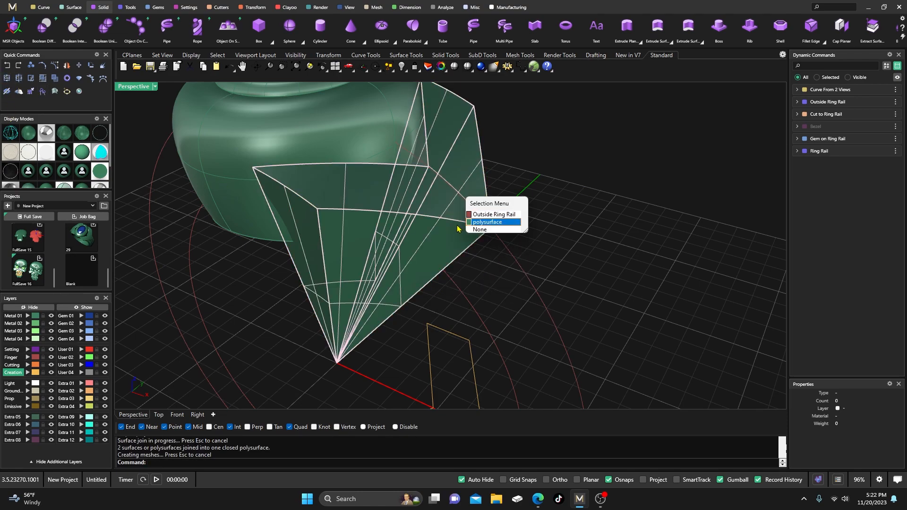
{"action": "left_click", "coordinate": [479, 223]}
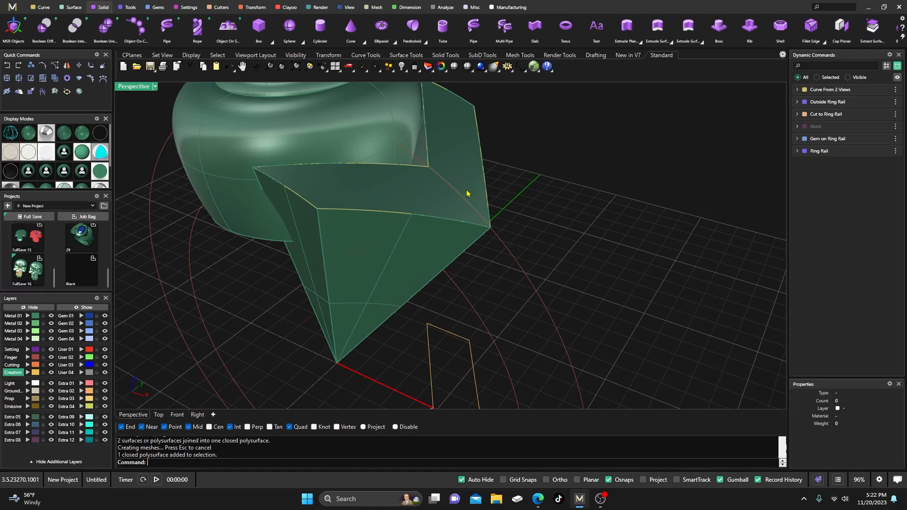
Cut the chevron solid with Cut to Ring Rail and delete the leftover pointed piece inside the ring
{"action": "scroll", "coordinate": [448, 196], "scroll_direction": "down", "scroll_amount": 4}
{"action": "right_click_drag", "start_coordinate": [448, 196], "coordinate": [462, 181]}
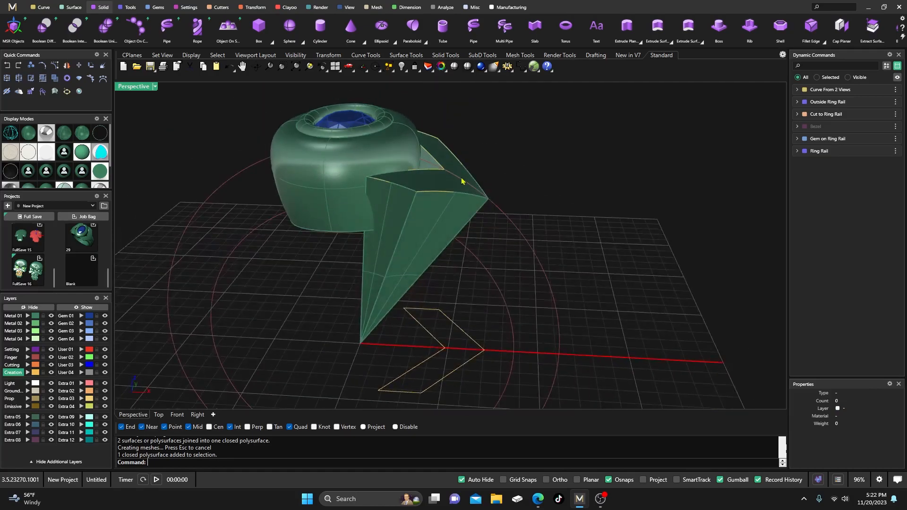
{"action": "scroll", "coordinate": [441, 196], "scroll_direction": "down", "scroll_amount": 4}
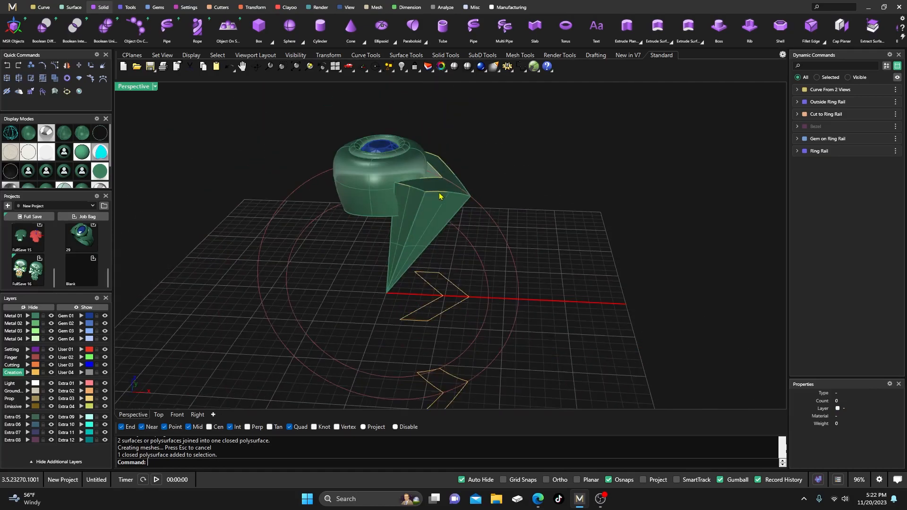
{"action": "left_click", "coordinate": [257, 8]}
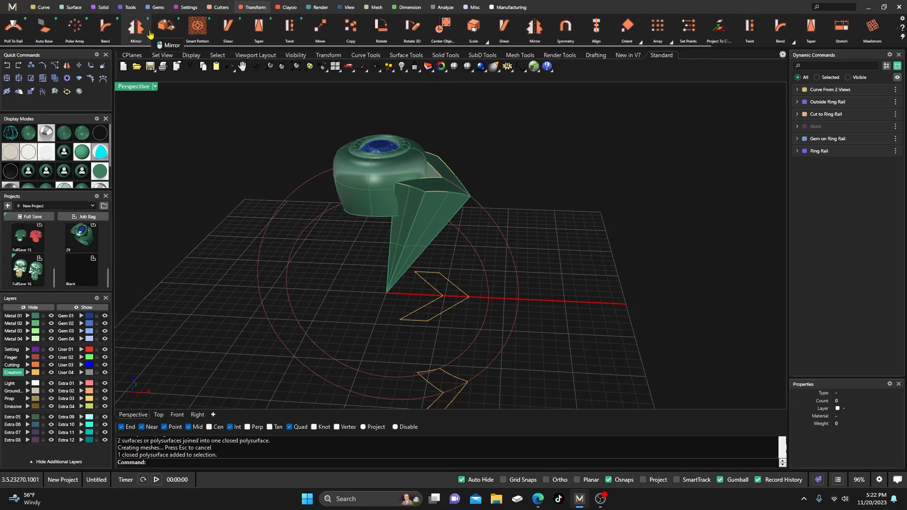
{"action": "left_click", "coordinate": [220, 7]}
{"action": "left_click", "coordinate": [13, 26]}
{"action": "left_click", "coordinate": [400, 255]}
{"action": "key", "text": "Return"}
{"action": "key", "text": "Return"}
{"action": "left_click", "coordinate": [406, 254]}
{"action": "key", "text": "Delete"}
Draw a Free-Form Interp Curve On Surface along one chevron arm's top face, from its end edge's midpoint to past the centerline
{"action": "right_click_drag", "start_coordinate": [406, 253], "coordinate": [455, 172]}
{"action": "scroll", "coordinate": [495, 180], "scroll_direction": "up", "scroll_amount": 5}
{"action": "left_click", "coordinate": [449, 185]}
{"action": "left_click", "coordinate": [520, 168]}
{"action": "right_click_drag", "start_coordinate": [472, 225], "coordinate": [455, 213]}
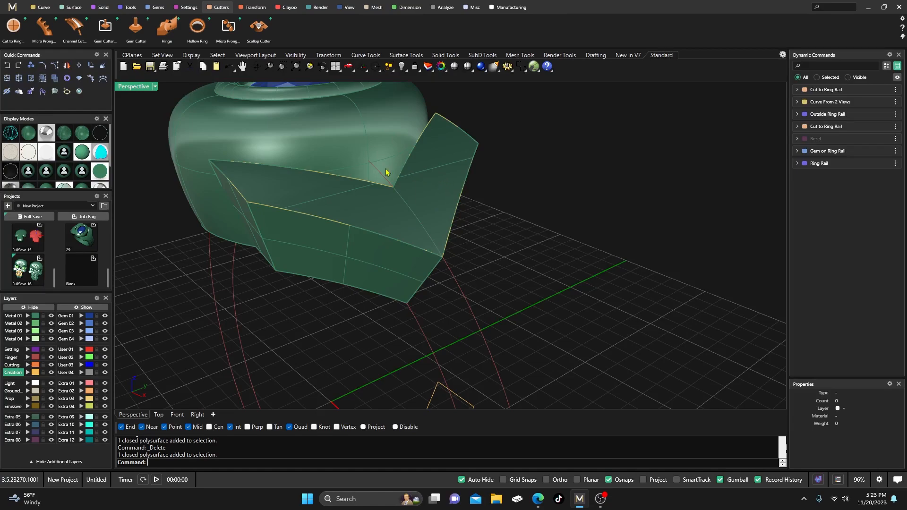
{"action": "left_click", "coordinate": [43, 7]}
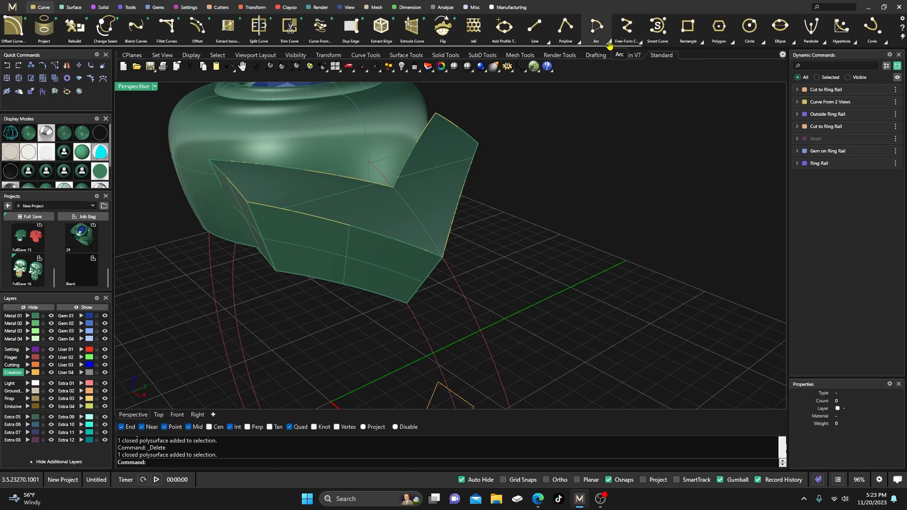
{"action": "left_click", "coordinate": [639, 44]}
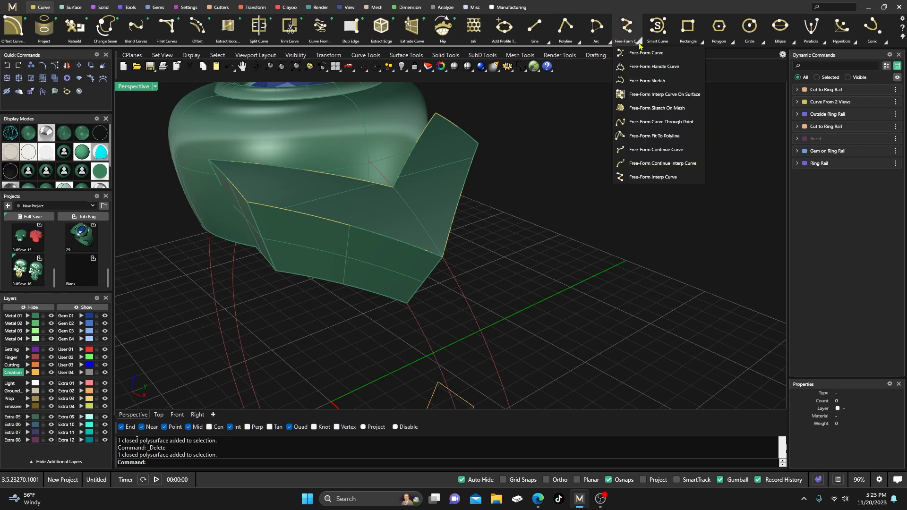
{"action": "left_click", "coordinate": [646, 95]}
{"action": "left_click", "coordinate": [450, 152]}
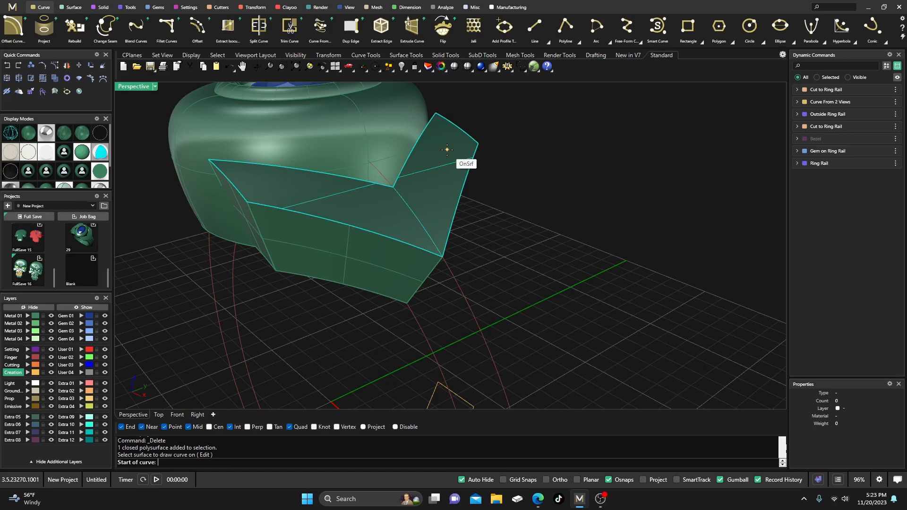
{"action": "left_click", "coordinate": [457, 126]}
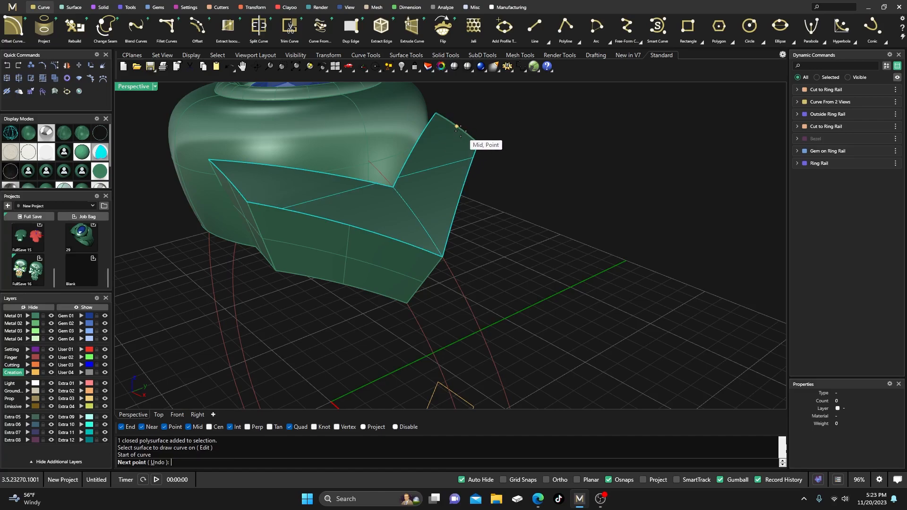
{"action": "left_click", "coordinate": [404, 241]}
{"action": "key", "text": "Return"}
Split the surface curve with the outside ring rail and delete the short piece beyond the chevron's centerline
{"action": "right_click_drag", "start_coordinate": [493, 211], "coordinate": [400, 215]}
{"action": "left_click", "coordinate": [380, 201]}
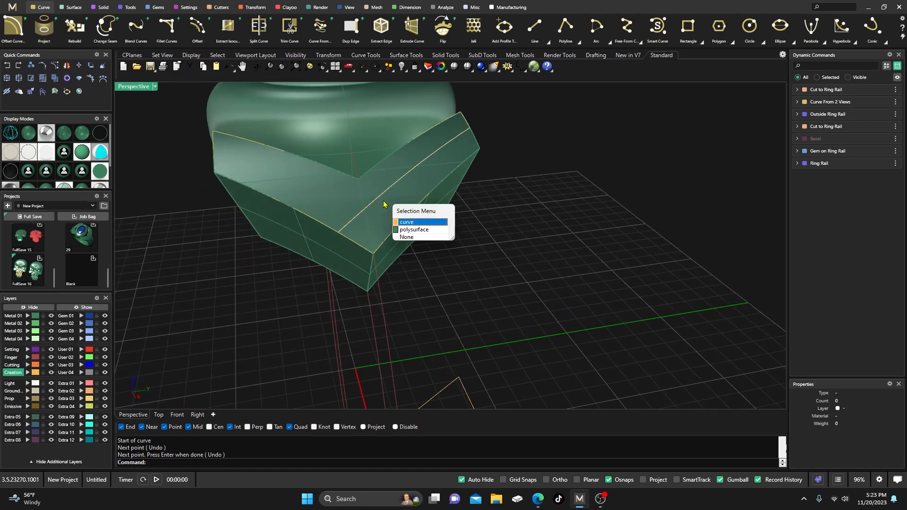
{"action": "left_click", "coordinate": [407, 222]}
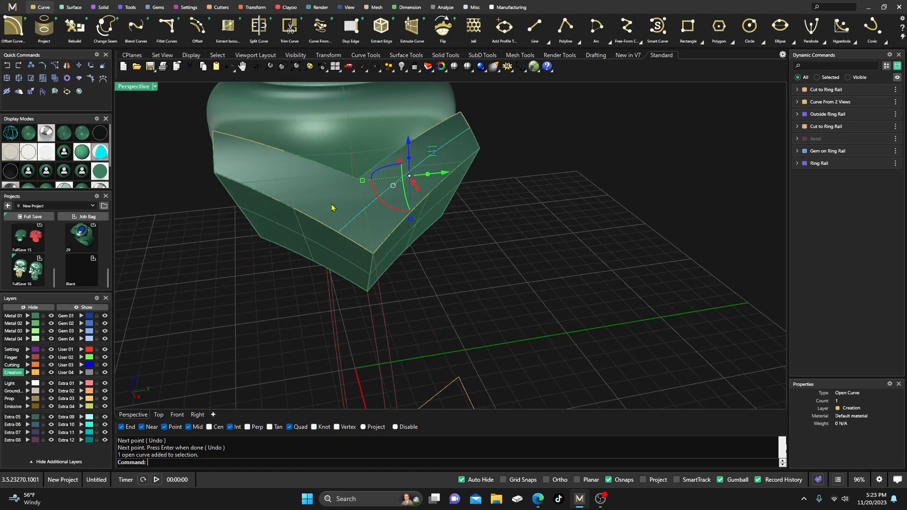
{"action": "left_click", "coordinate": [19, 79]}
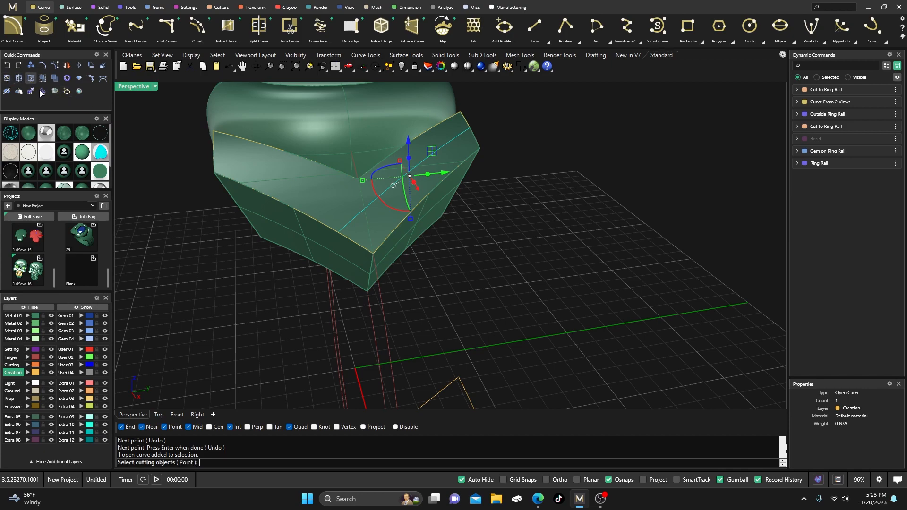
{"action": "left_click", "coordinate": [382, 298]}
{"action": "key", "text": "Return"}
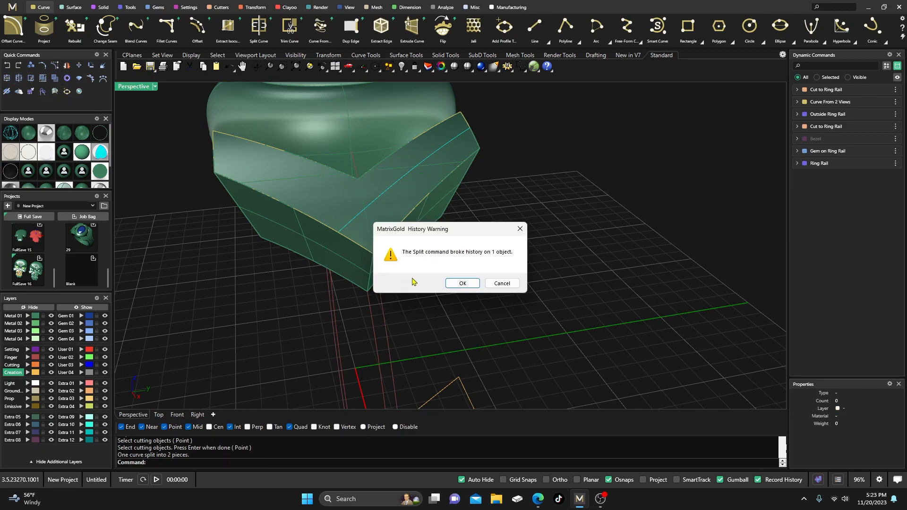
{"action": "left_click", "coordinate": [463, 284]}
{"action": "left_click", "coordinate": [356, 224]}
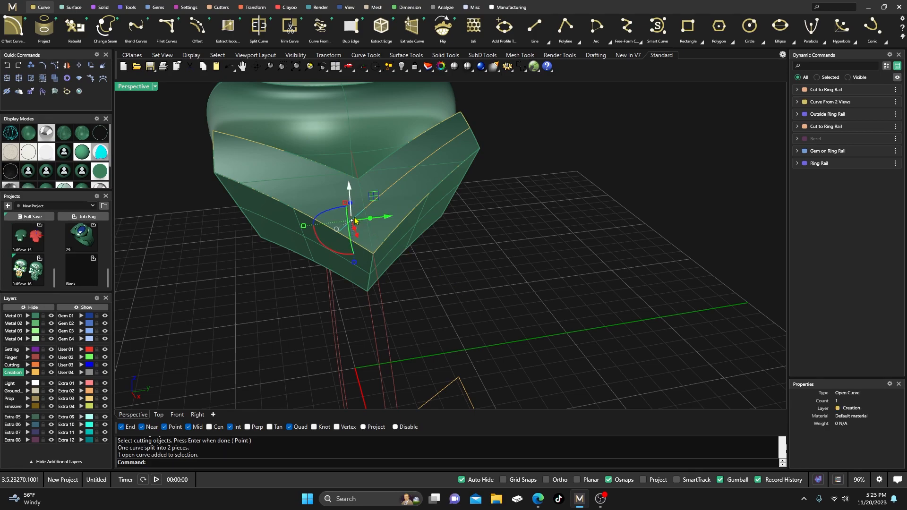
{"action": "key", "text": "Delete"}
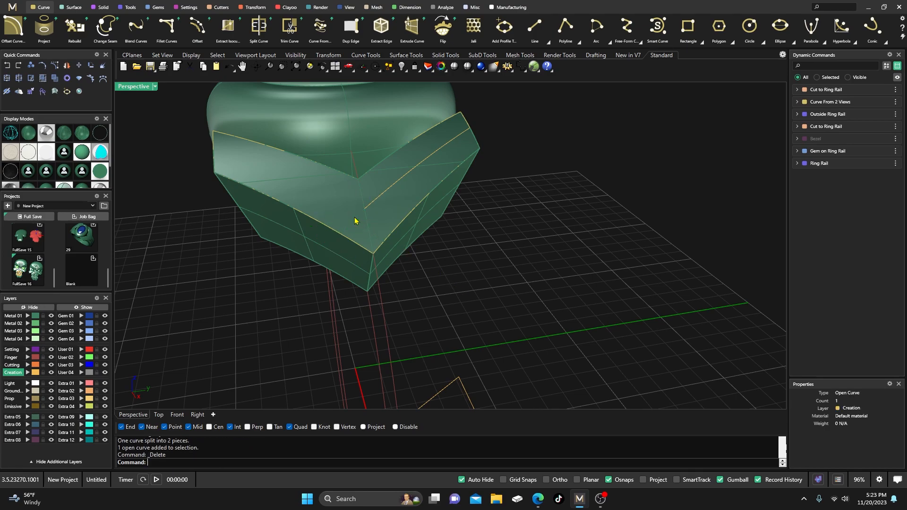
Mirror the surface curve onto the other chevron arm using X Mirror only
{"action": "left_click", "coordinate": [393, 190]}
{"action": "left_click", "coordinate": [420, 212]}
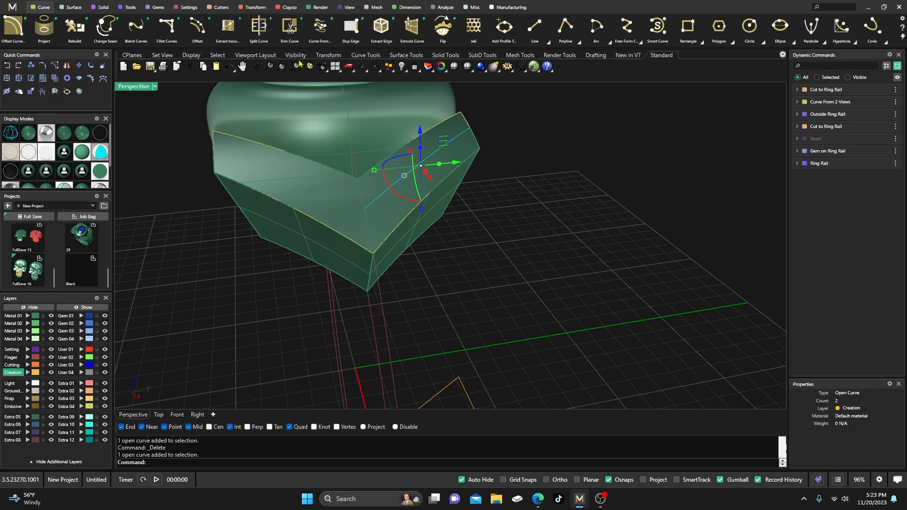
{"action": "left_click", "coordinate": [466, 136]}
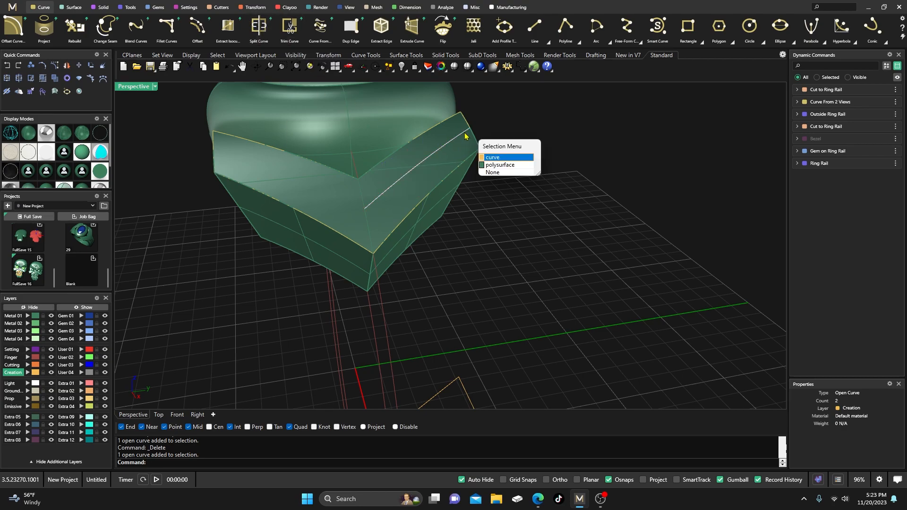
{"action": "left_click", "coordinate": [491, 157]}
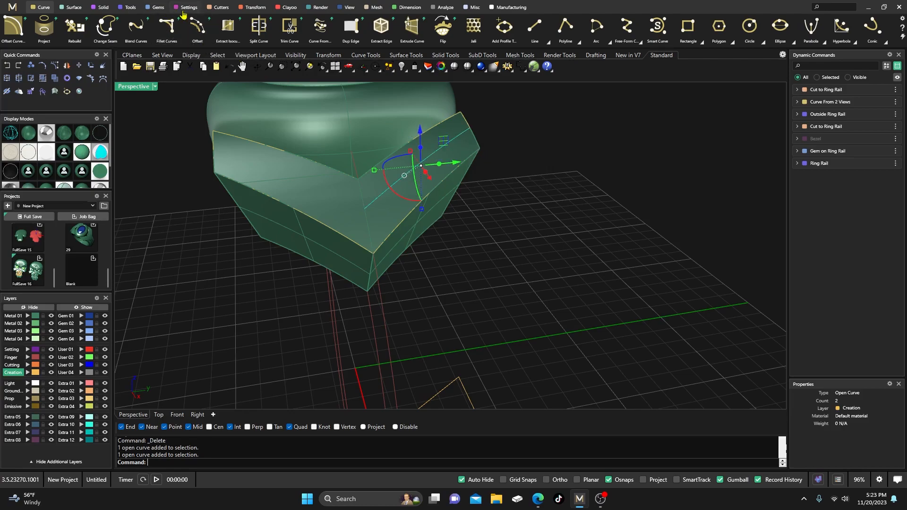
{"action": "left_click", "coordinate": [250, 7]}
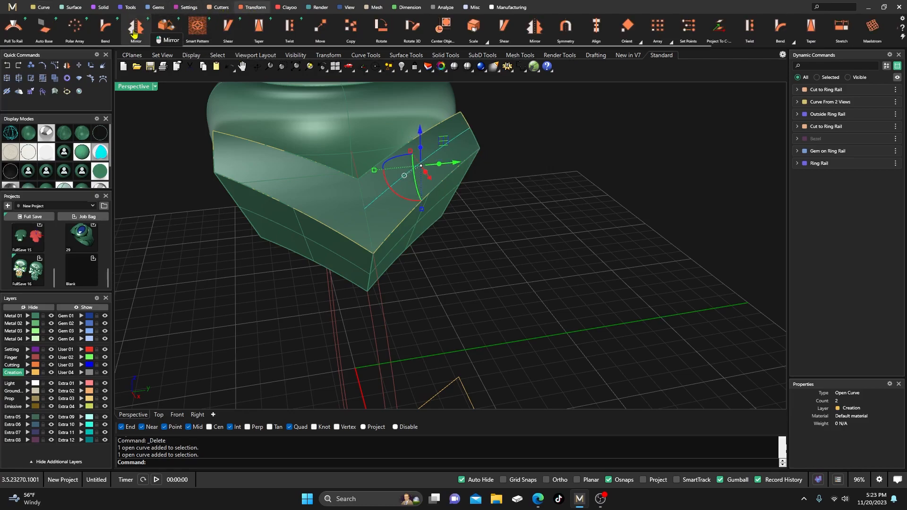
{"action": "left_click", "coordinate": [136, 30]}
{"action": "left_click", "coordinate": [893, 136]}
{"action": "left_click", "coordinate": [893, 146]}
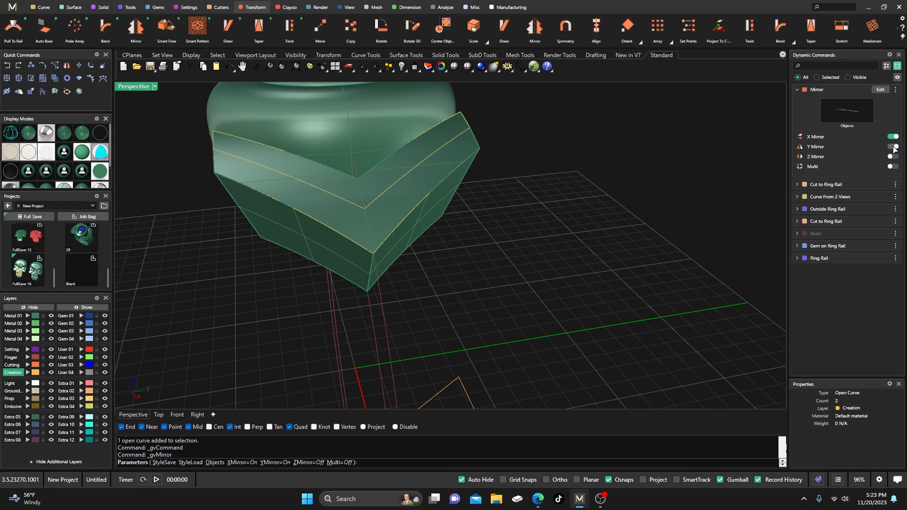
{"action": "right_click", "coordinate": [533, 260]}
Join the original and mirrored surface curves into one chevron-shaped open curve
{"action": "left_click", "coordinate": [358, 210]}
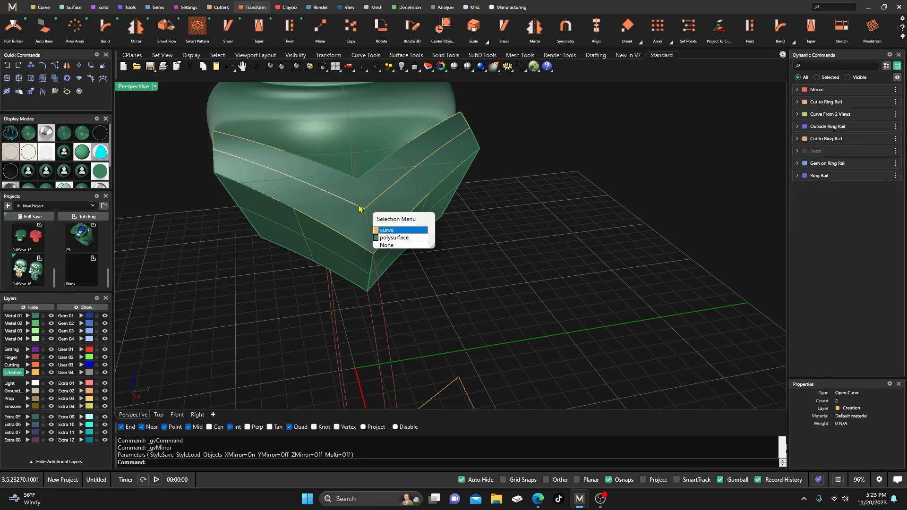
{"action": "left_click", "coordinate": [385, 230]}
{"action": "left_click", "coordinate": [374, 204]}
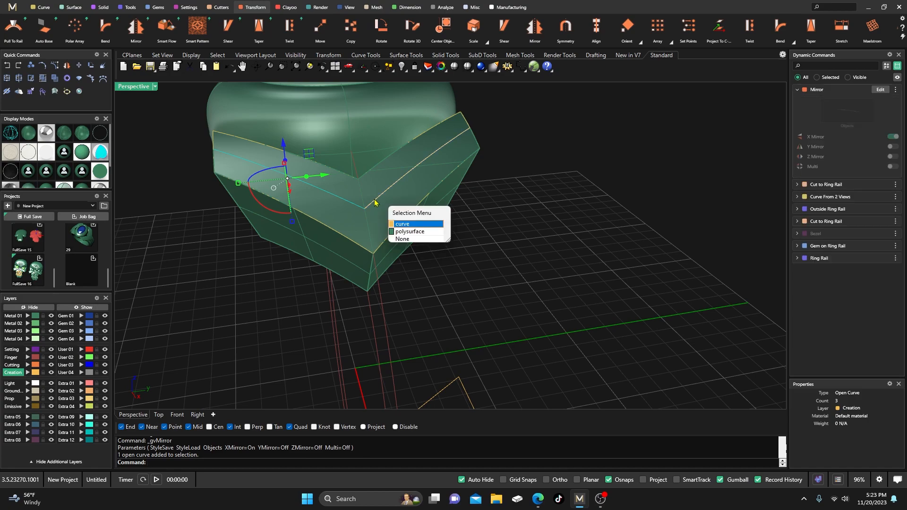
{"action": "left_click", "coordinate": [395, 224]}
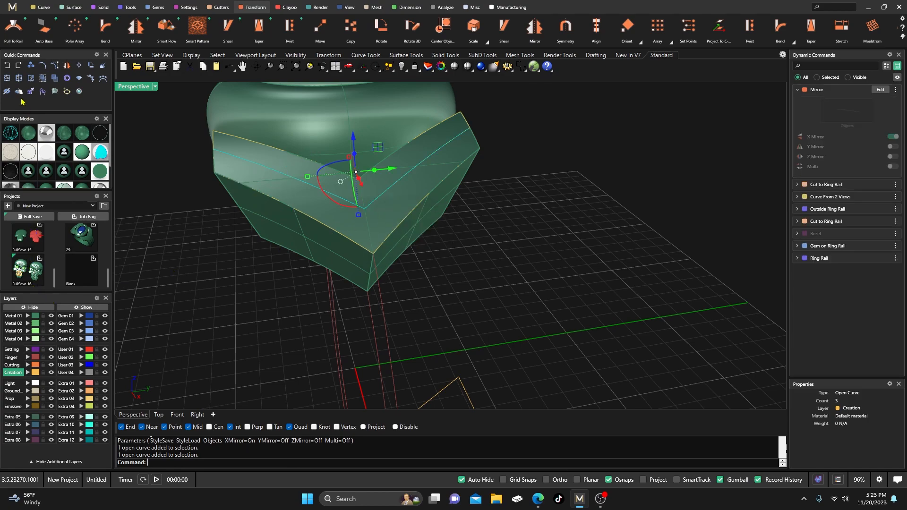
{"action": "left_click", "coordinate": [7, 77]}
Assign the joined curve on the chevron's top face to the User 02 layer
{"action": "right_click_drag", "start_coordinate": [368, 261], "coordinate": [431, 227]}
{"action": "scroll", "coordinate": [442, 266], "scroll_direction": "down", "scroll_amount": 4}
{"action": "scroll", "coordinate": [426, 206], "scroll_direction": "up", "scroll_amount": 5}
{"action": "right_click_drag", "start_coordinate": [405, 258], "coordinate": [412, 251]}
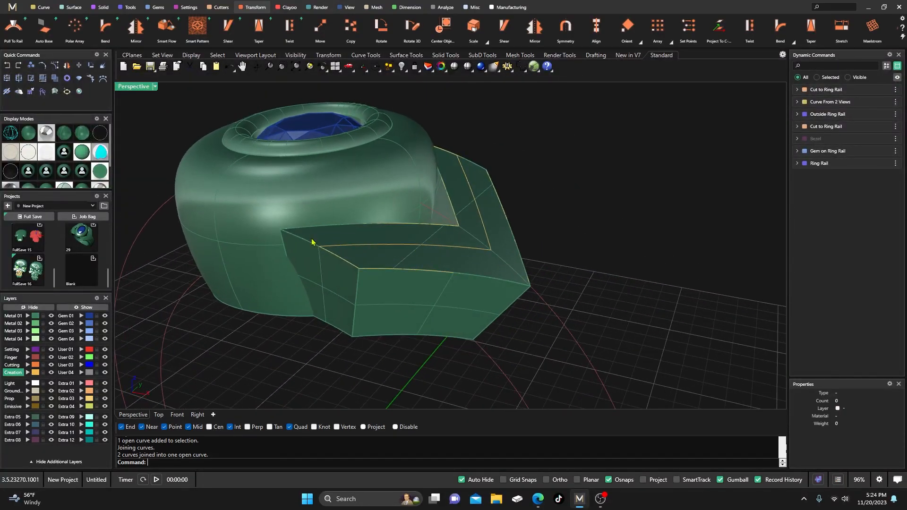
{"action": "scroll", "coordinate": [382, 247], "scroll_direction": "down", "scroll_amount": 6}
{"action": "right_click_drag", "start_coordinate": [377, 280], "coordinate": [358, 288]}
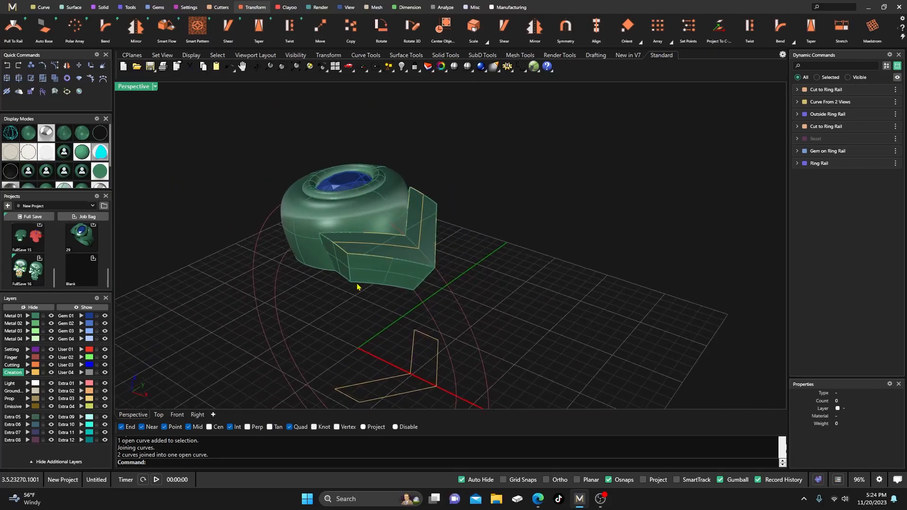
{"action": "scroll", "coordinate": [364, 254], "scroll_direction": "up", "scroll_amount": 6}
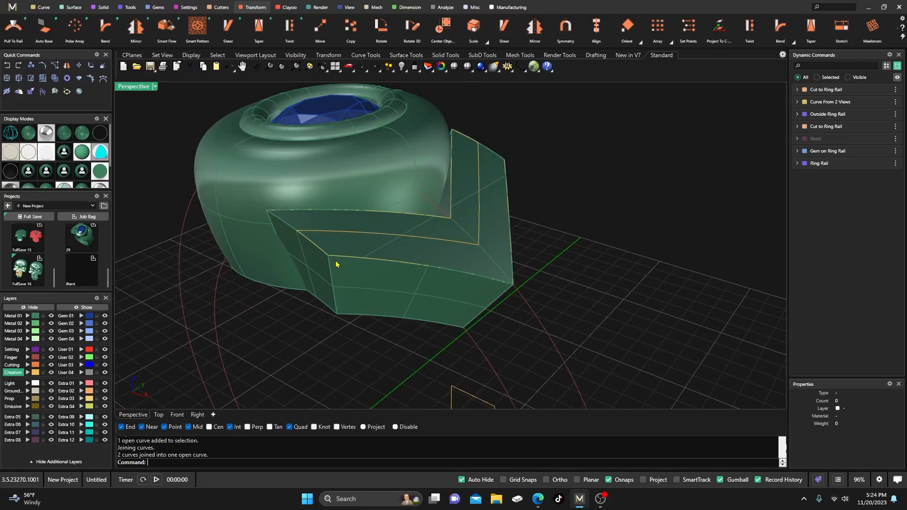
{"action": "left_click", "coordinate": [381, 238]}
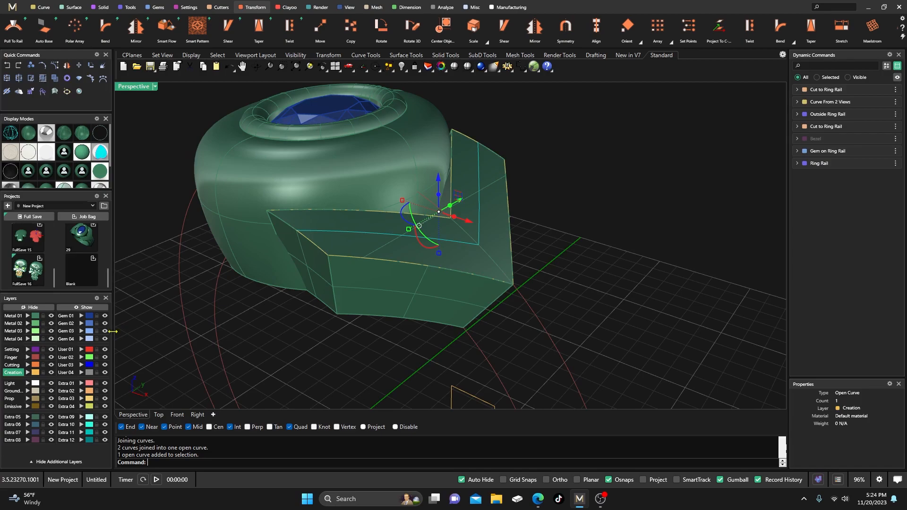
{"action": "left_click", "coordinate": [81, 357]}
{"action": "left_click", "coordinate": [151, 325]}
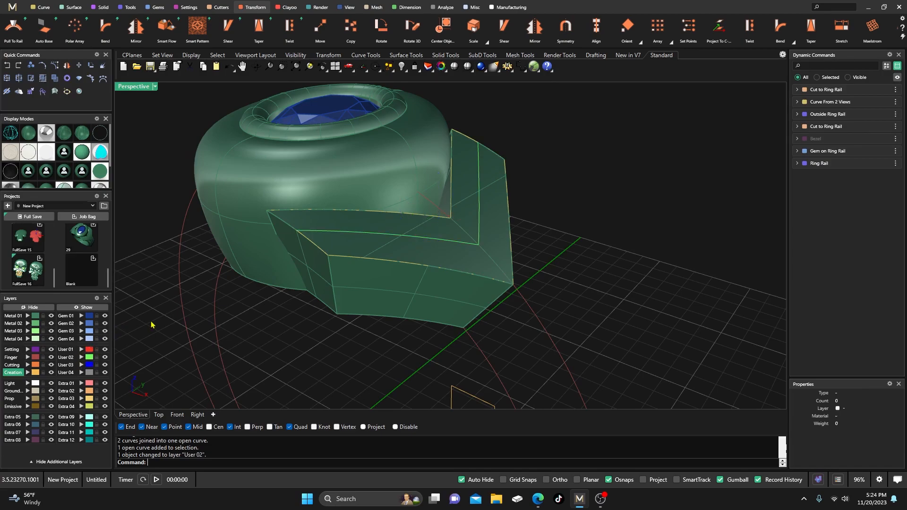
Move all curves on the Creation layer to the User 04 layer and hide that layer
{"action": "right_click_drag", "start_coordinate": [303, 311], "coordinate": [316, 298]}
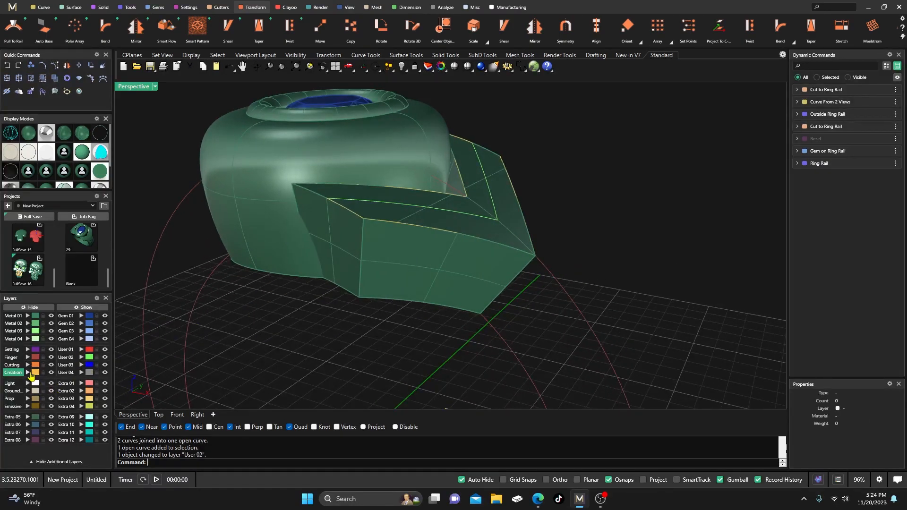
{"action": "left_click", "coordinate": [35, 373]}
{"action": "left_click", "coordinate": [81, 375]}
{"action": "left_click", "coordinate": [104, 374]}
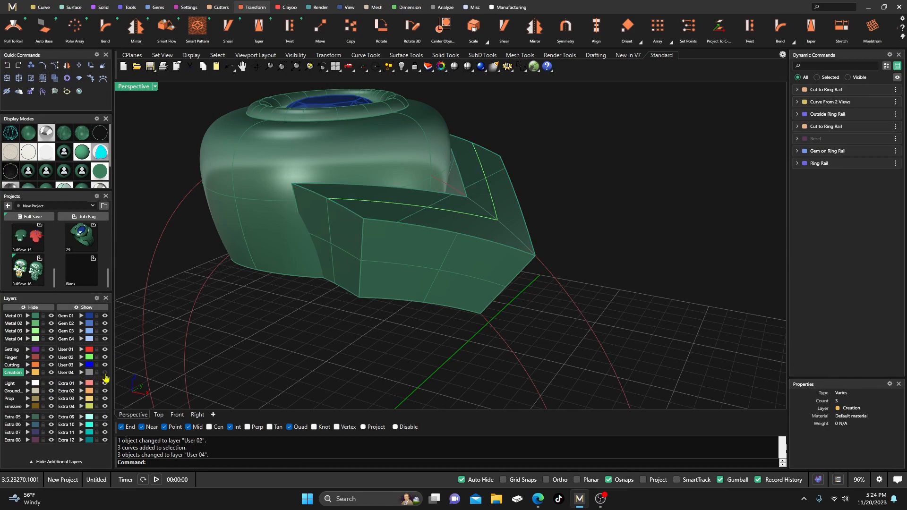
Blend the chevron solid's top-face edges, the point's outer vertical edge and the arm ends' inner vertical edges with a 0.3 radius
{"action": "scroll", "coordinate": [437, 273], "scroll_direction": "down", "scroll_amount": 5}
{"action": "right_click_drag", "start_coordinate": [437, 273], "coordinate": [412, 308]}
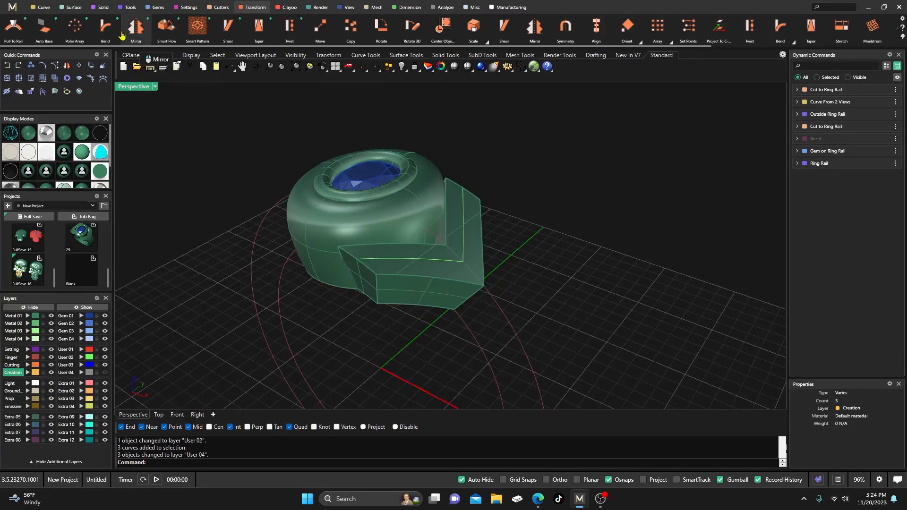
{"action": "scroll", "coordinate": [373, 278], "scroll_direction": "up", "scroll_amount": 2}
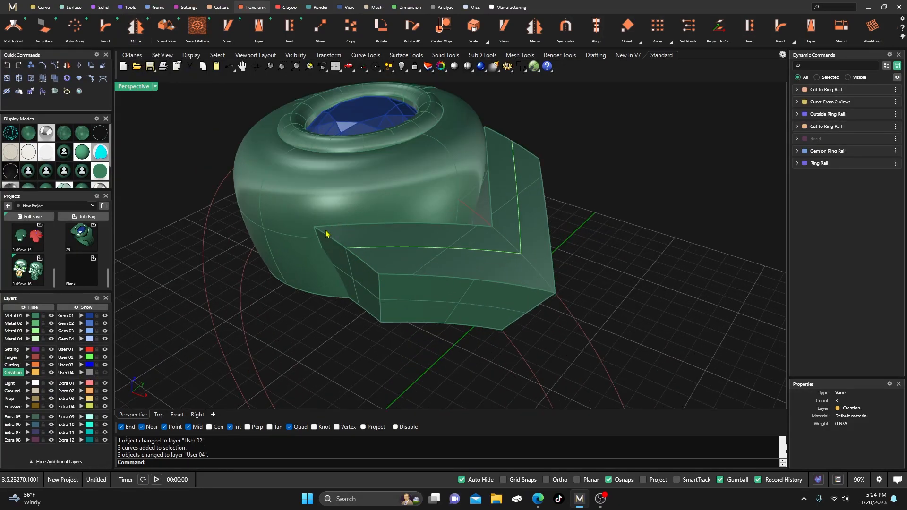
{"action": "left_click", "coordinate": [106, 9]}
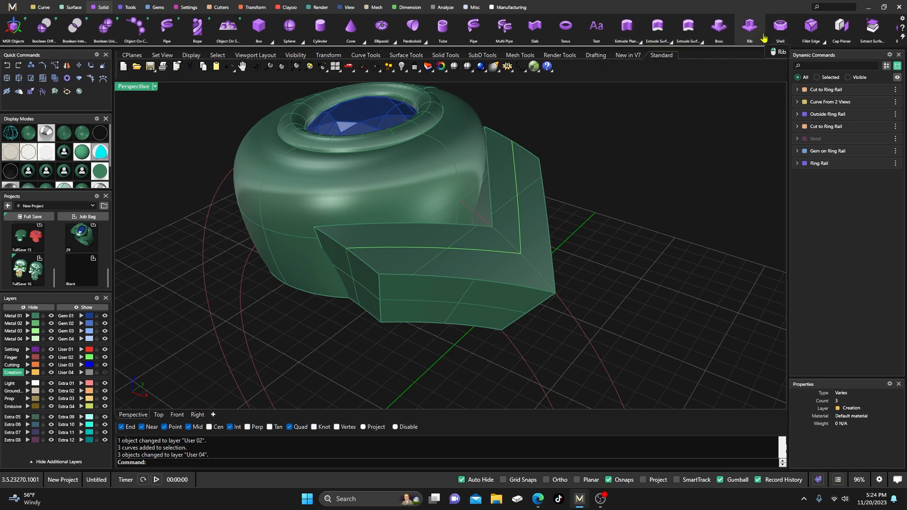
{"action": "left_click", "coordinate": [811, 38]}
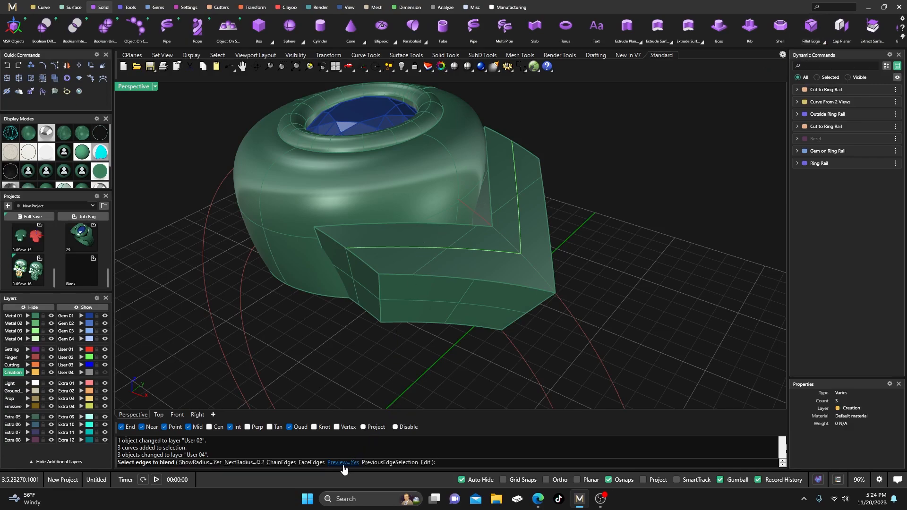
{"action": "left_click", "coordinate": [427, 276]}
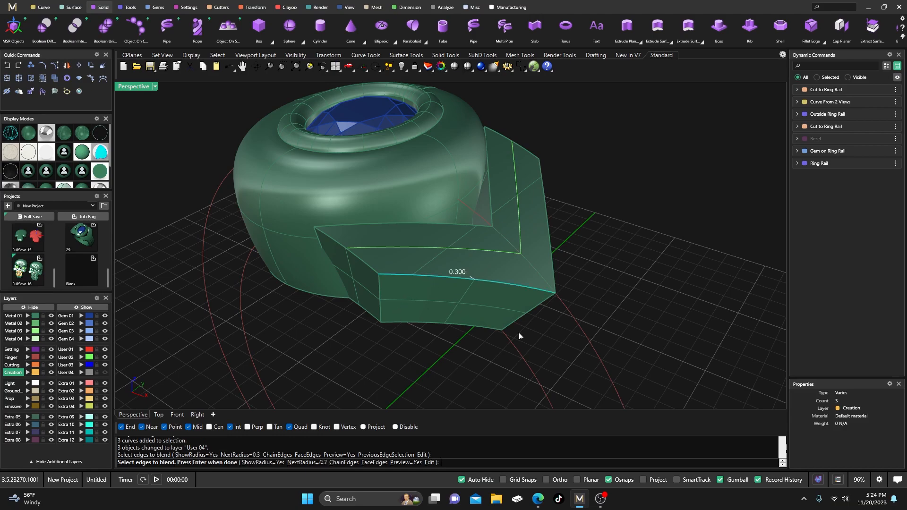
{"action": "left_click", "coordinate": [543, 303]}
{"action": "right_click_drag", "start_coordinate": [556, 326], "coordinate": [363, 318]}
{"action": "right_click_drag", "start_coordinate": [420, 212], "coordinate": [411, 244]}
{"action": "left_click", "coordinate": [414, 233]}
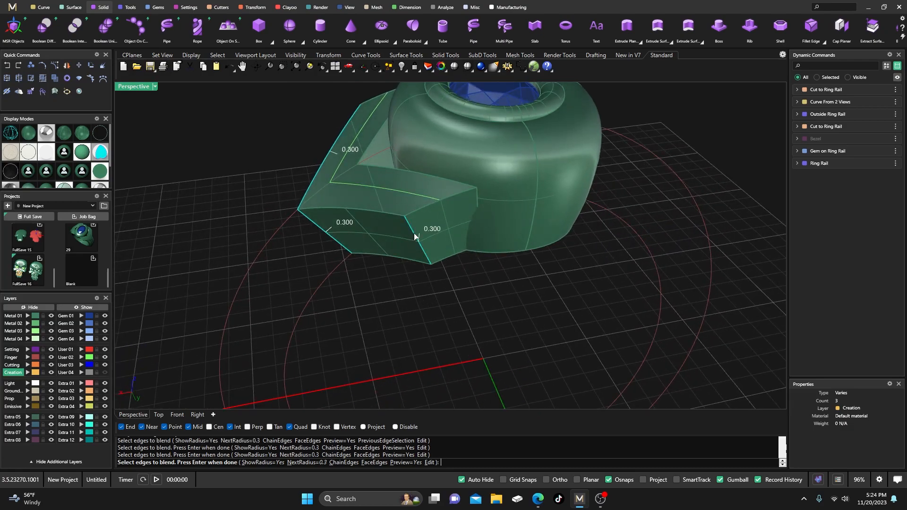
{"action": "left_click", "coordinate": [395, 216]}
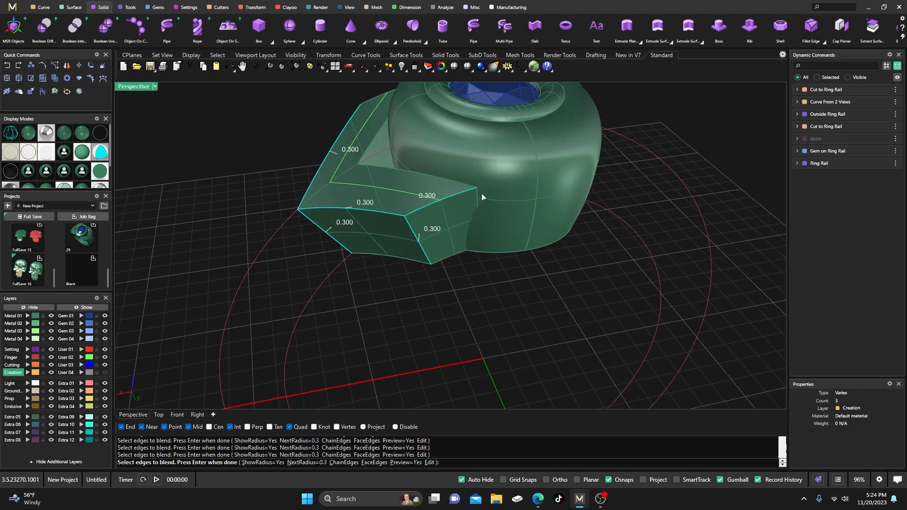
{"action": "right_click_drag", "start_coordinate": [409, 170], "coordinate": [476, 200]}
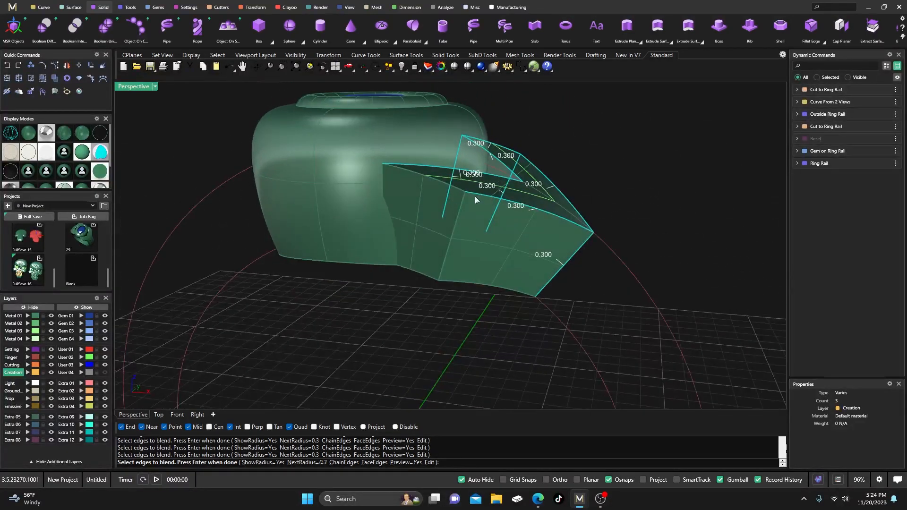
{"action": "left_click", "coordinate": [424, 178]}
{"action": "right_click_drag", "start_coordinate": [424, 177], "coordinate": [368, 255]}
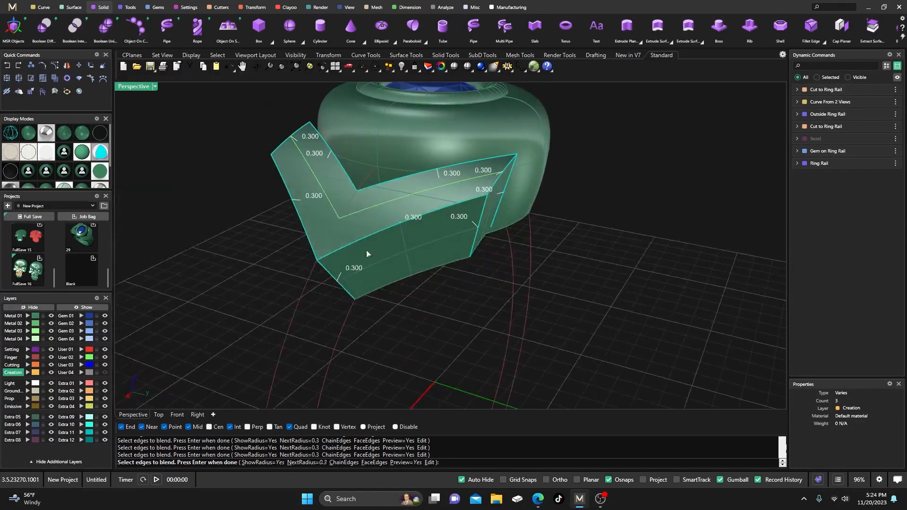
{"action": "left_click", "coordinate": [473, 246]}
{"action": "right_click_drag", "start_coordinate": [472, 294], "coordinate": [482, 248]}
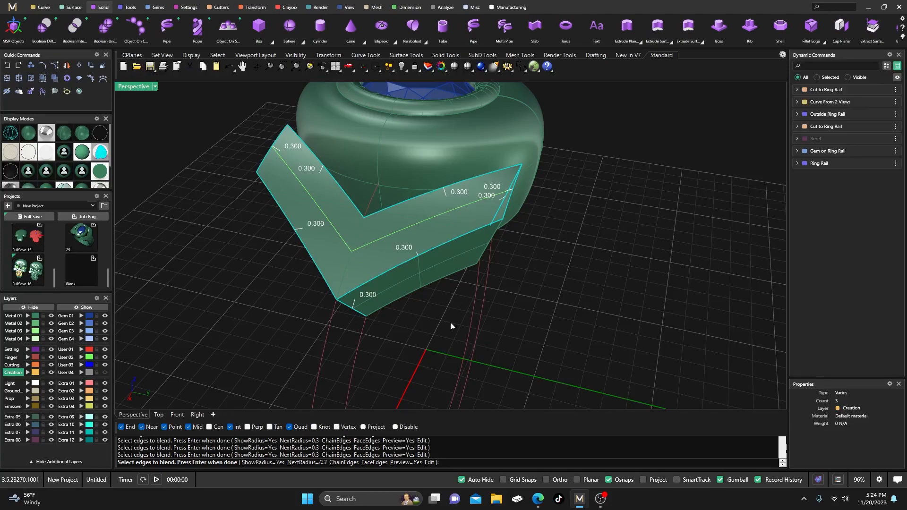
{"action": "key", "text": "Return"}
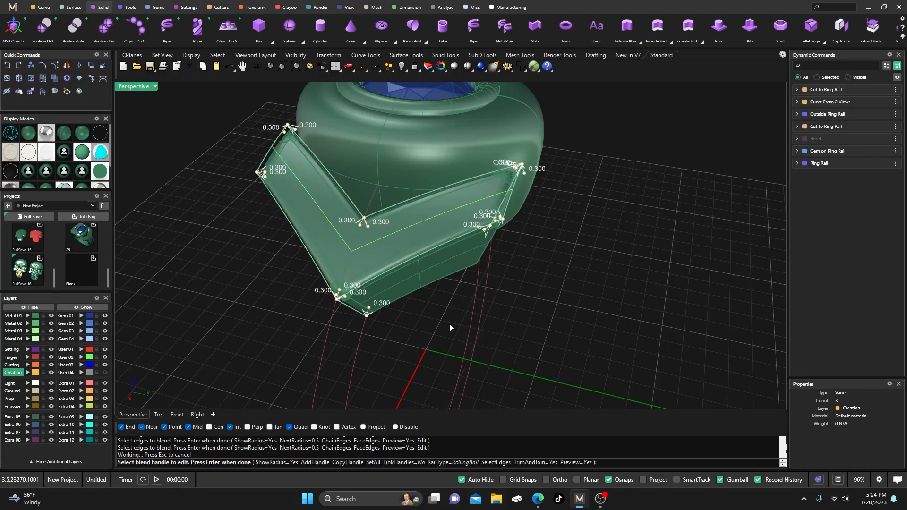
{"action": "key", "text": "Return"}
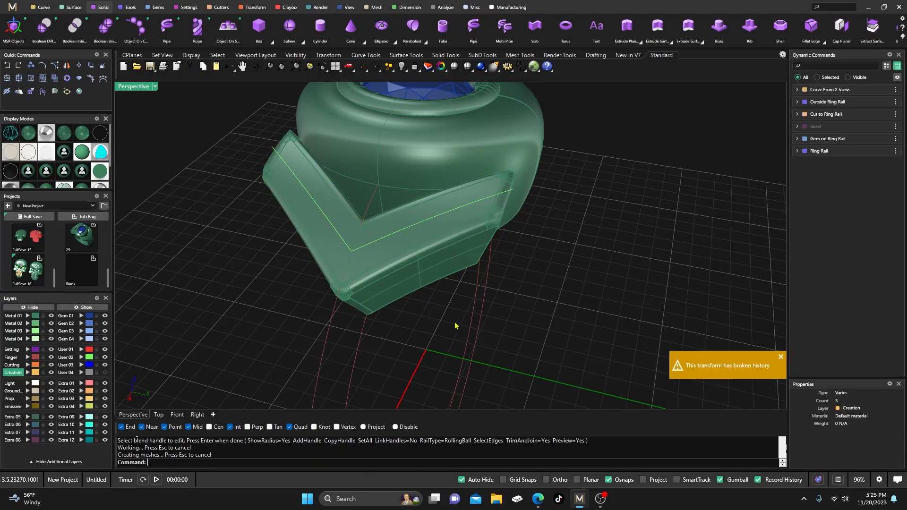
Examine the chevron solid's blended edges and corners at the point and arm ends from several angles
{"action": "right_click_drag", "start_coordinate": [502, 328], "coordinate": [431, 197]}
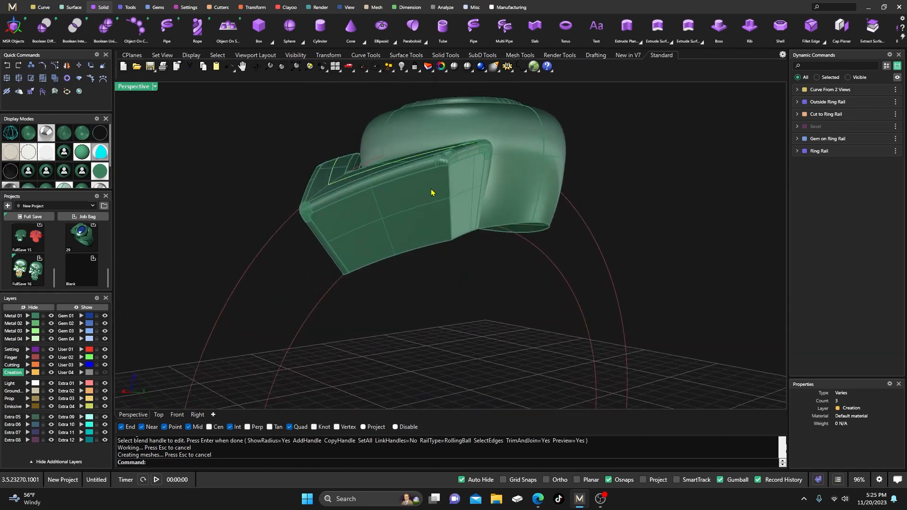
{"action": "left_click", "coordinate": [386, 218], "text": "shift"}
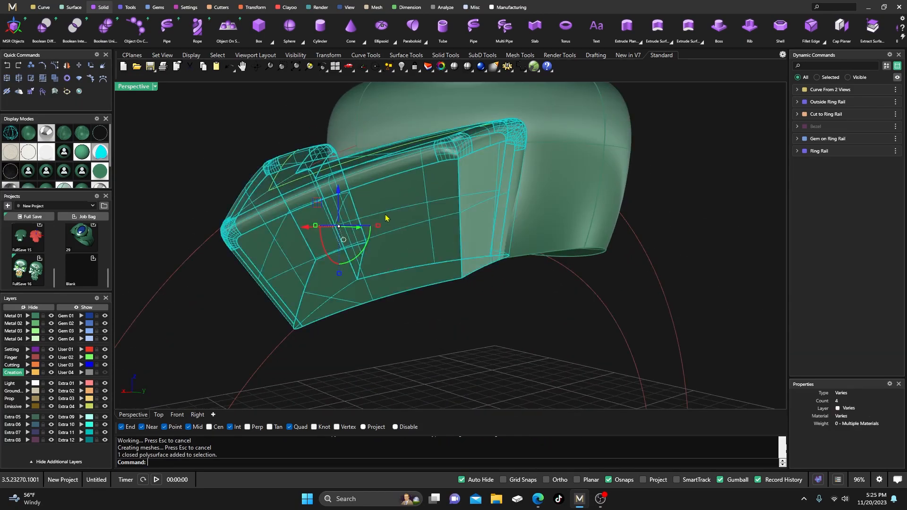
{"action": "left_click", "coordinate": [433, 317]}
{"action": "left_click", "coordinate": [409, 250]}
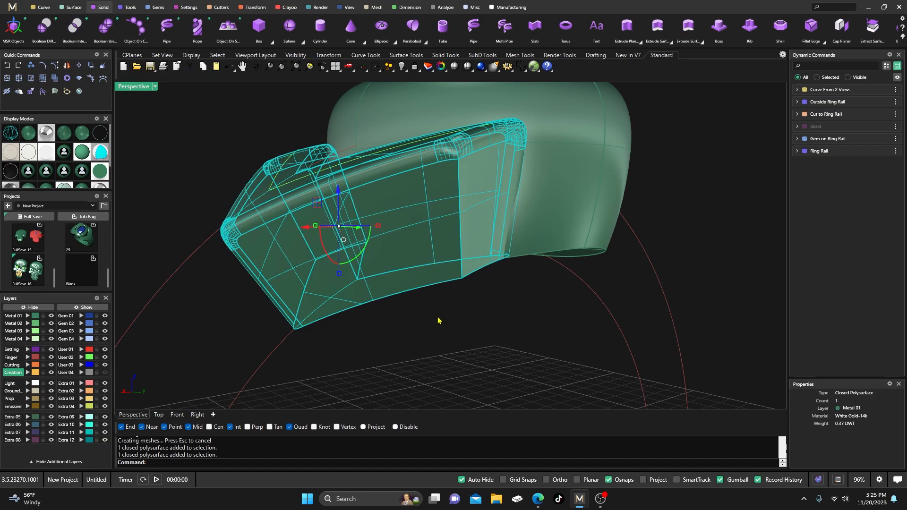
{"action": "left_click", "coordinate": [449, 354]}
{"action": "scroll", "coordinate": [405, 307], "scroll_direction": "down", "scroll_amount": 4}
{"action": "right_click_drag", "start_coordinate": [405, 306], "coordinate": [441, 322]}
{"action": "scroll", "coordinate": [490, 254], "scroll_direction": "up", "scroll_amount": 6}
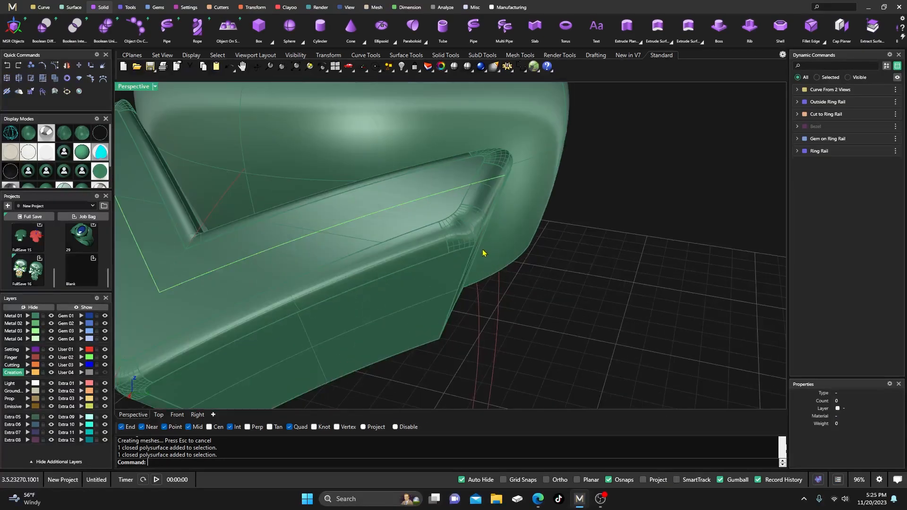
{"action": "scroll", "coordinate": [478, 272], "scroll_direction": "down", "scroll_amount": 4}
{"action": "right_click_drag", "start_coordinate": [482, 290], "coordinate": [449, 259]}
{"action": "scroll", "coordinate": [441, 239], "scroll_direction": "up", "scroll_amount": 3}
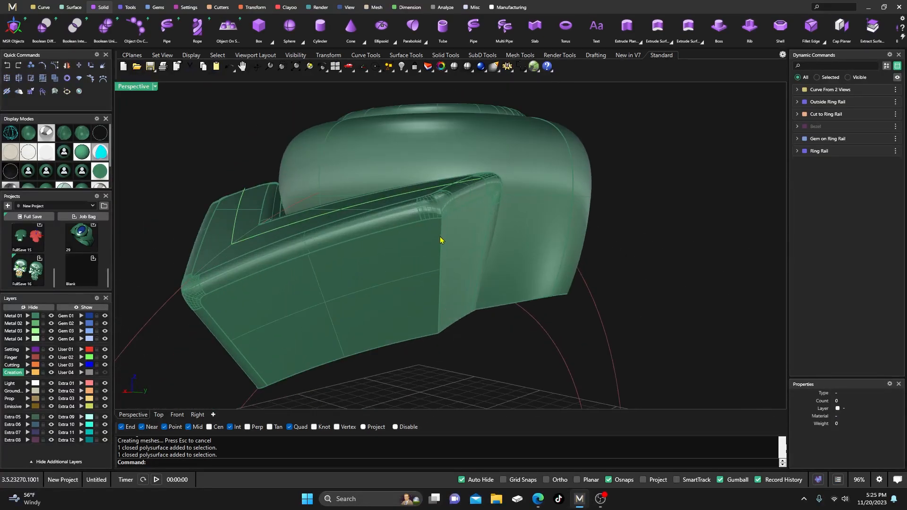
{"action": "right_click_drag", "start_coordinate": [439, 308], "coordinate": [528, 307]}
{"action": "scroll", "coordinate": [413, 284], "scroll_direction": "down", "scroll_amount": 3}
{"action": "scroll", "coordinate": [490, 308], "scroll_direction": "down", "scroll_amount": 4}
{"action": "scroll", "coordinate": [480, 297], "scroll_direction": "up", "scroll_amount": 5}
{"action": "mouse_move", "coordinate": [420, 360]}
{"action": "right_mouse_down"}
{"action": "mouse_move", "coordinate": [399, 357]}
{"action": "mouse_move", "coordinate": [415, 348]}
{"action": "mouse_move", "coordinate": [401, 344]}
{"action": "mouse_move", "coordinate": [362, 347]}
{"action": "mouse_move", "coordinate": [411, 348]}
{"action": "right_mouse_up"}
{"action": "scroll", "coordinate": [401, 344], "scroll_direction": "down", "scroll_amount": 3}
{"action": "scroll", "coordinate": [390, 336], "scroll_direction": "down", "scroll_amount": 2}
{"action": "scroll", "coordinate": [429, 333], "scroll_direction": "up", "scroll_amount": 4}
Place round diamonds with Gem on Curve along the chevron's top-face curve, from start position 0.16 to end position 0.87
{"action": "left_click", "coordinate": [429, 333]}
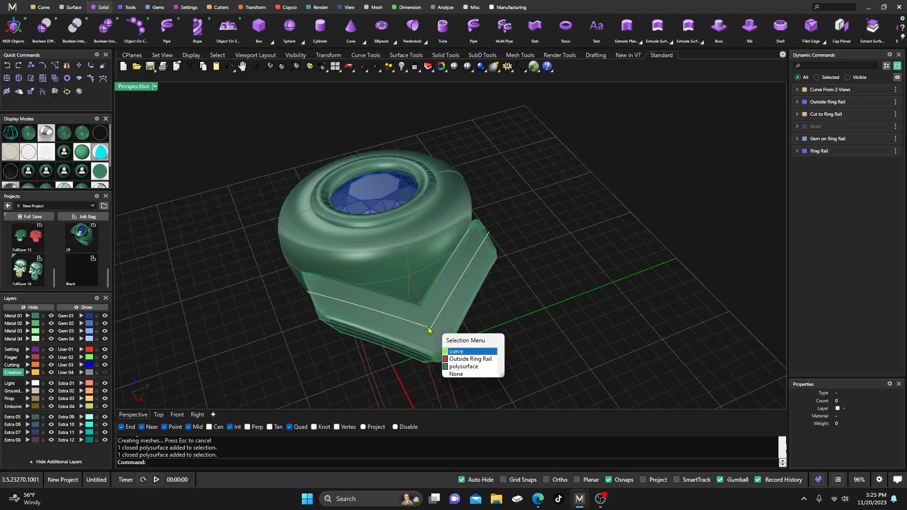
{"action": "left_click", "coordinate": [447, 354]}
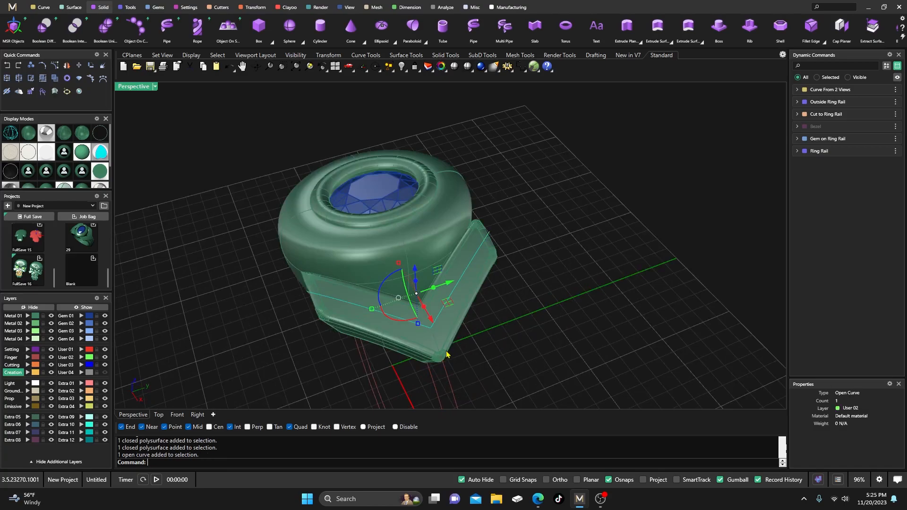
{"action": "left_click", "coordinate": [159, 7]}
{"action": "left_click", "coordinate": [259, 26]}
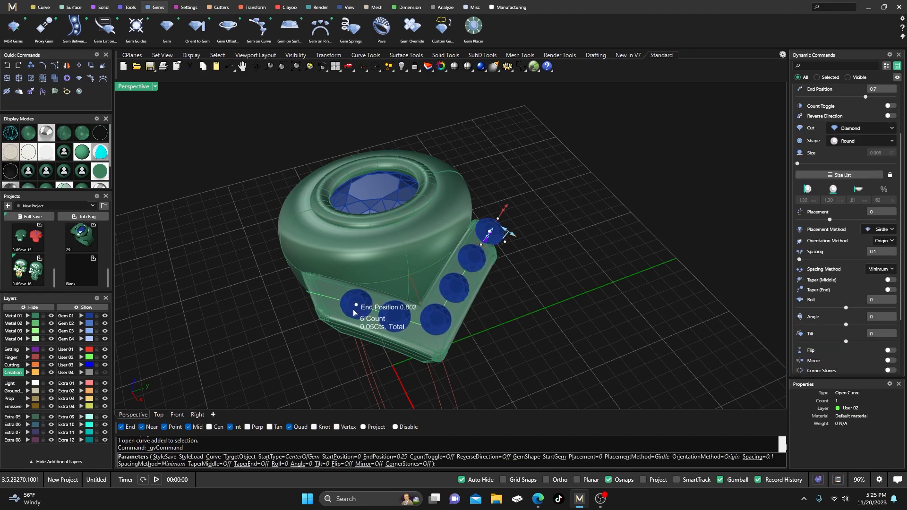
{"action": "left_click", "coordinate": [339, 304]}
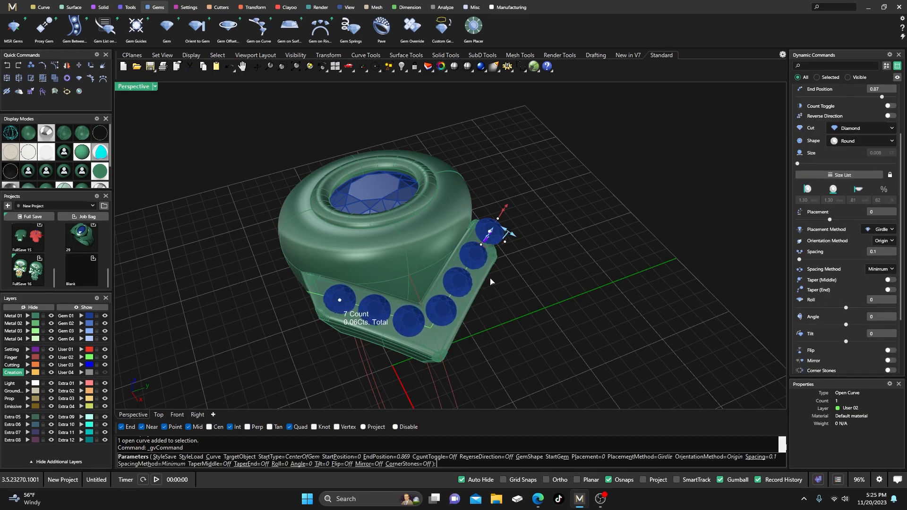
{"action": "left_click", "coordinate": [489, 232]}
{"action": "left_click", "coordinate": [471, 262]}
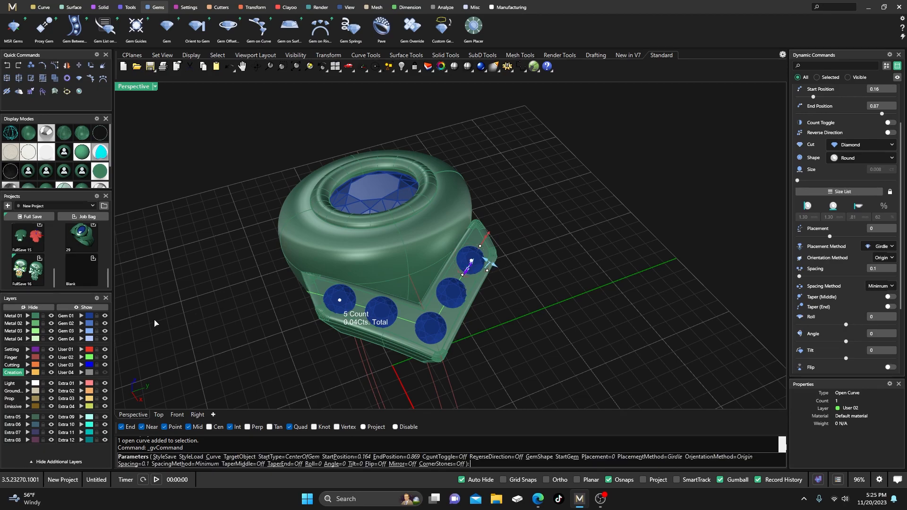
Reduce the round gems on the chevron curve to 1.10 mm and set their start position to 0.15
{"action": "scroll", "coordinate": [352, 315], "scroll_direction": "up", "scroll_amount": 6}
{"action": "right_click_drag", "start_coordinate": [425, 320], "coordinate": [401, 313]}
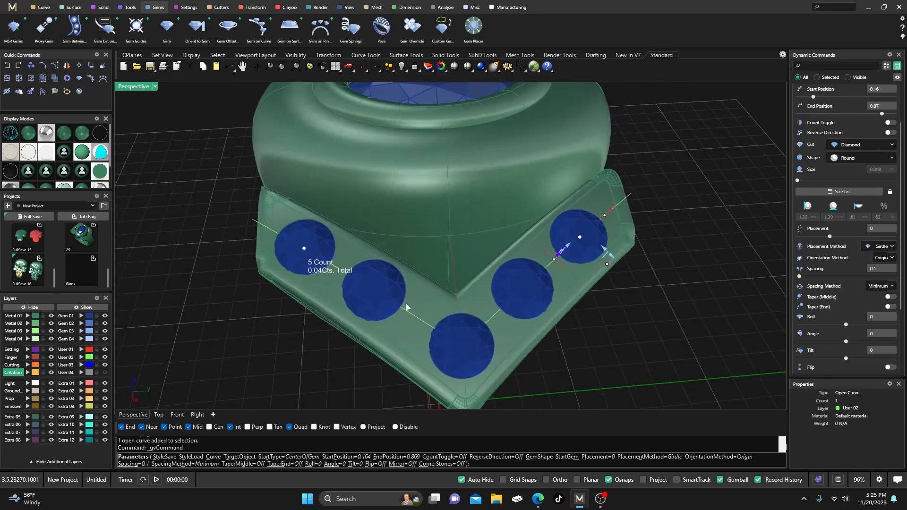
{"action": "scroll", "coordinate": [427, 285], "scroll_direction": "down", "scroll_amount": 4}
{"action": "right_click_drag", "start_coordinate": [427, 285], "coordinate": [488, 287]}
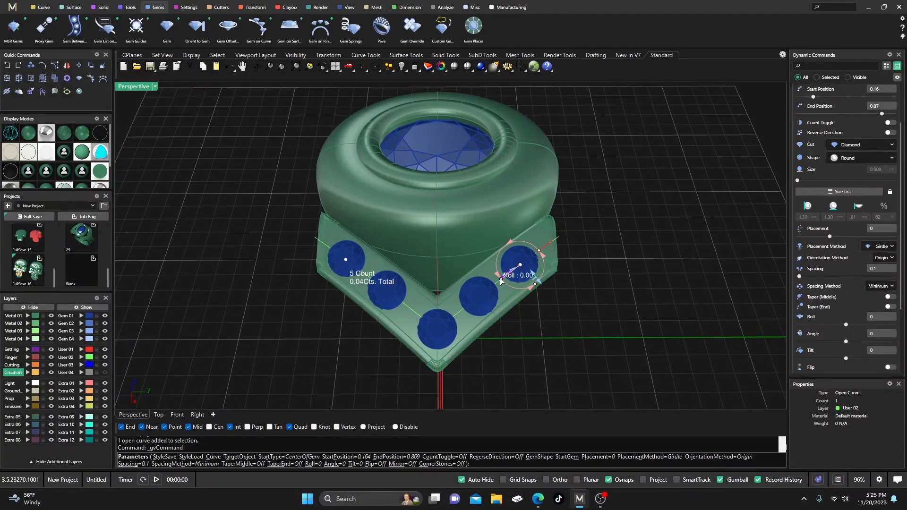
{"action": "scroll", "coordinate": [531, 302], "scroll_direction": "up", "scroll_amount": 3}
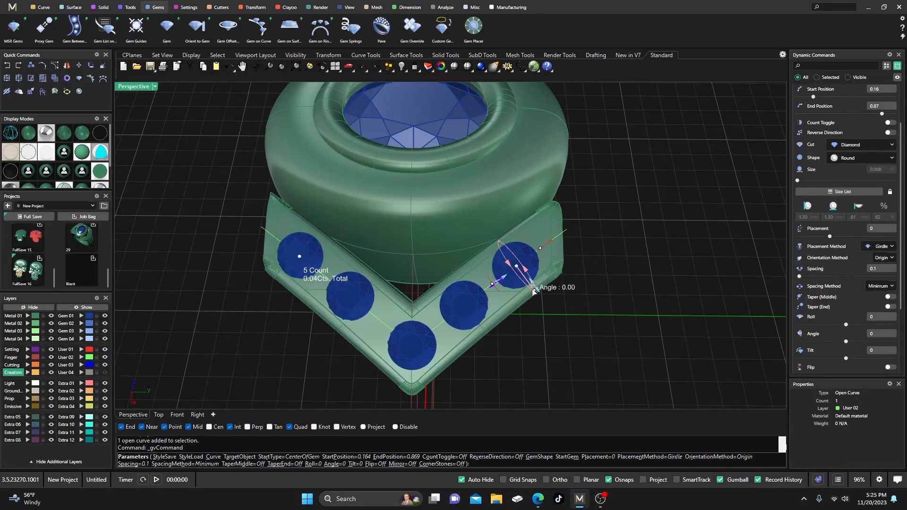
{"action": "left_click_drag", "start_coordinate": [536, 289], "coordinate": [524, 265]}
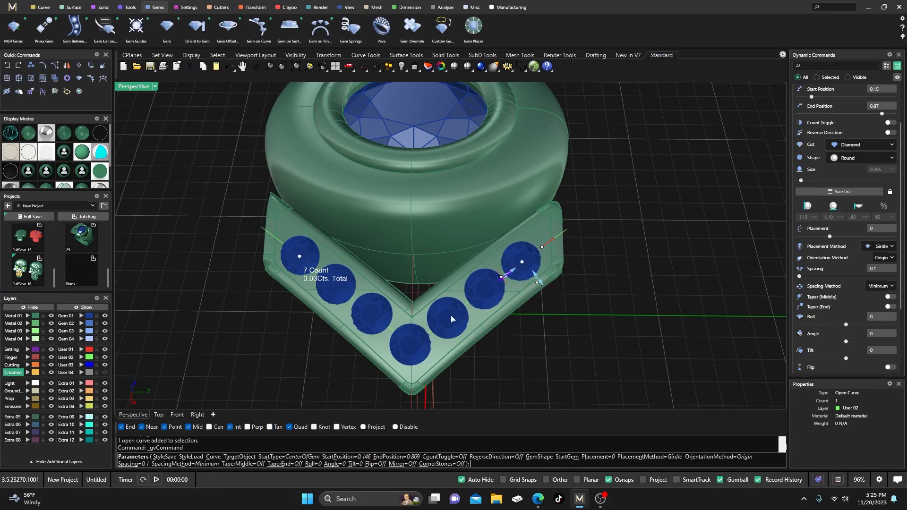
Examine the orientation and fit of the round gems on the chevron's top face from several angles and distances
{"action": "right_click_drag", "start_coordinate": [262, 335], "coordinate": [301, 275]}
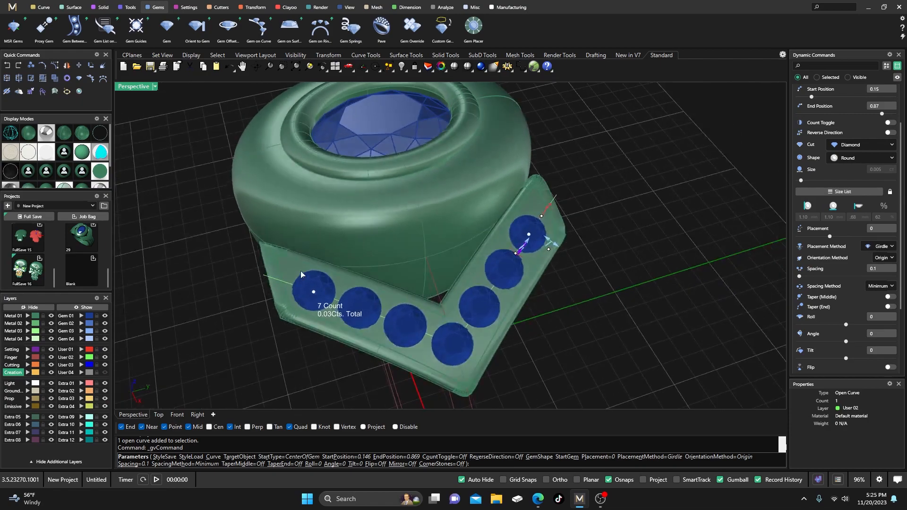
{"action": "right_click_drag", "start_coordinate": [334, 354], "coordinate": [391, 331]}
{"action": "scroll", "coordinate": [475, 263], "scroll_direction": "down", "scroll_amount": 5}
{"action": "mouse_move", "coordinate": [475, 265]}
{"action": "right_mouse_down"}
{"action": "mouse_move", "coordinate": [487, 310]}
{"action": "mouse_move", "coordinate": [529, 291]}
{"action": "mouse_move", "coordinate": [463, 273]}
{"action": "right_mouse_up"}
{"action": "scroll", "coordinate": [486, 310], "scroll_direction": "up", "scroll_amount": 4}
{"action": "scroll", "coordinate": [491, 262], "scroll_direction": "down", "scroll_amount": 4}
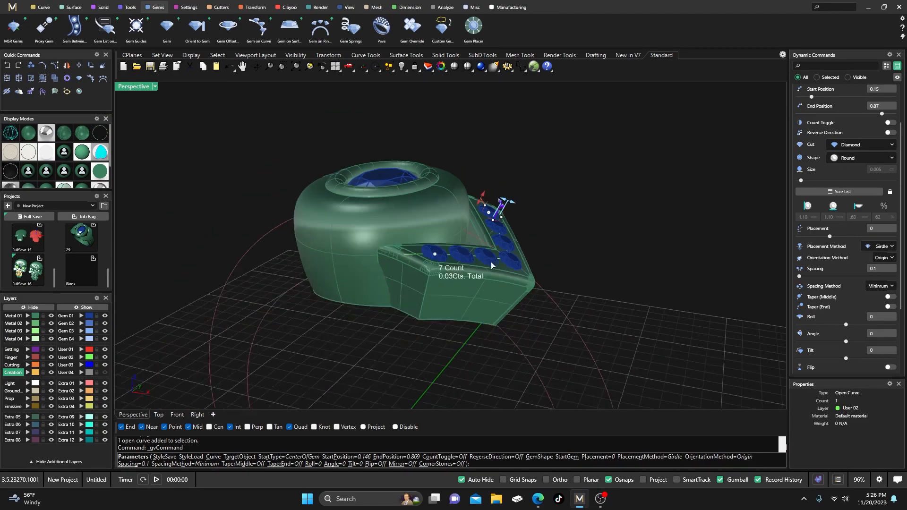
{"action": "scroll", "coordinate": [412, 261], "scroll_direction": "down", "scroll_amount": 4}
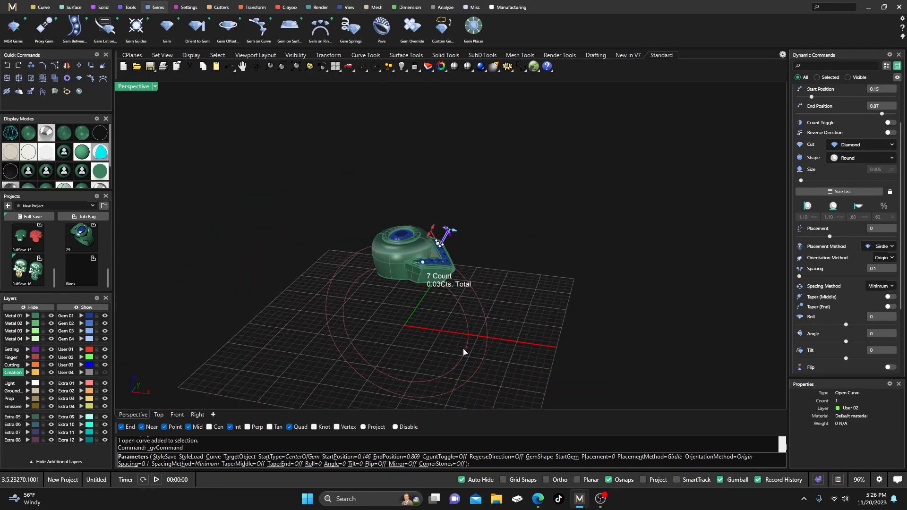
{"action": "scroll", "coordinate": [416, 279], "scroll_direction": "up", "scroll_amount": 8}
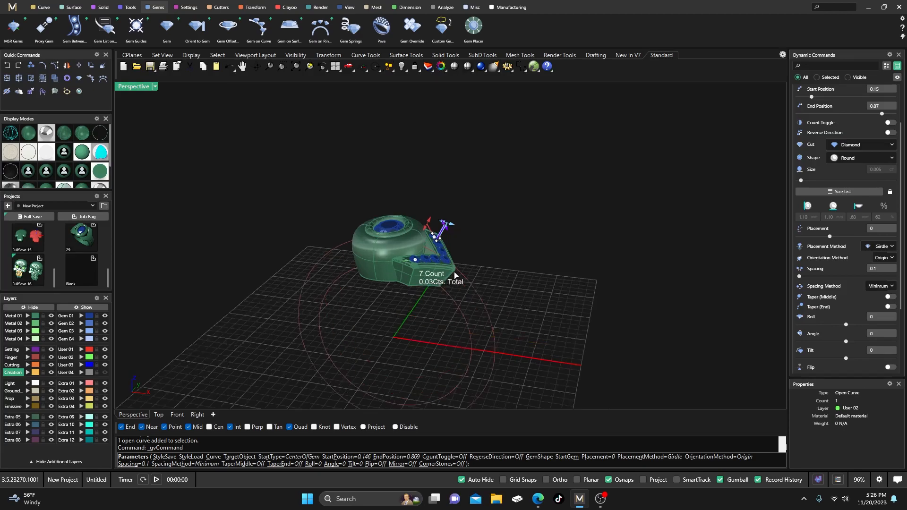
{"action": "scroll", "coordinate": [413, 271], "scroll_direction": "down", "scroll_amount": 4}
{"action": "scroll", "coordinate": [416, 273], "scroll_direction": "up", "scroll_amount": 7}
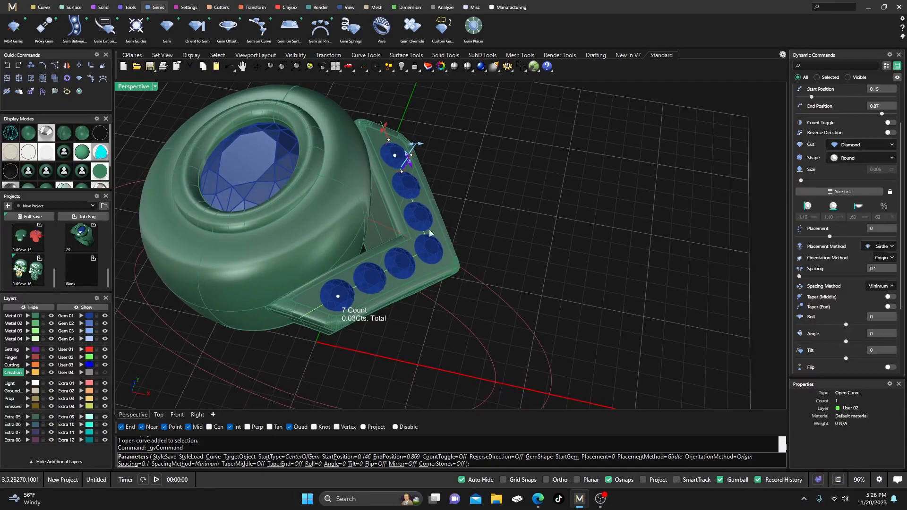
Set the chevron solid as the gems' target object and reduce the round gems to 1.00 mm
{"action": "scroll", "coordinate": [812, 185], "scroll_direction": "up", "scroll_amount": 2}
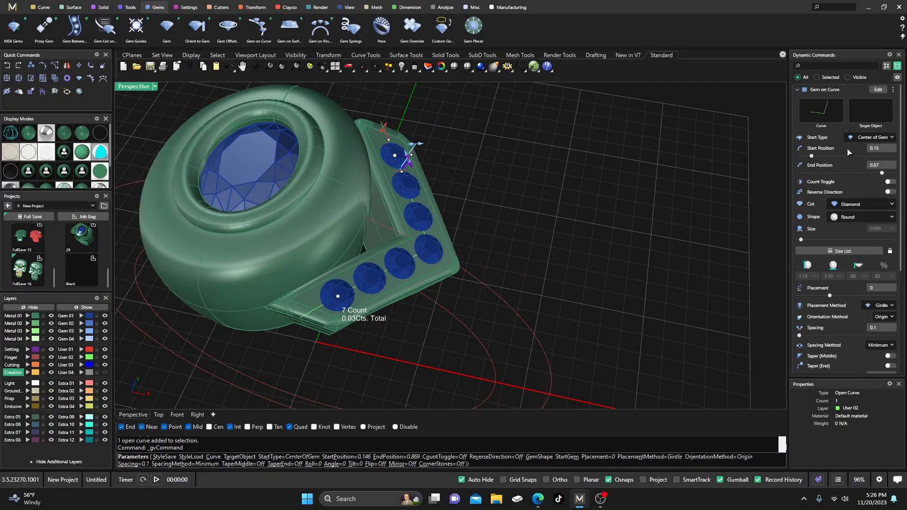
{"action": "left_click", "coordinate": [869, 114]}
{"action": "left_click", "coordinate": [424, 271]}
{"action": "right_click_drag", "start_coordinate": [423, 270], "coordinate": [392, 309]}
{"action": "scroll", "coordinate": [389, 192], "scroll_direction": "up", "scroll_amount": 5}
{"action": "right_click_drag", "start_coordinate": [389, 198], "coordinate": [384, 268]}
{"action": "scroll", "coordinate": [491, 205], "scroll_direction": "up", "scroll_amount": 2}
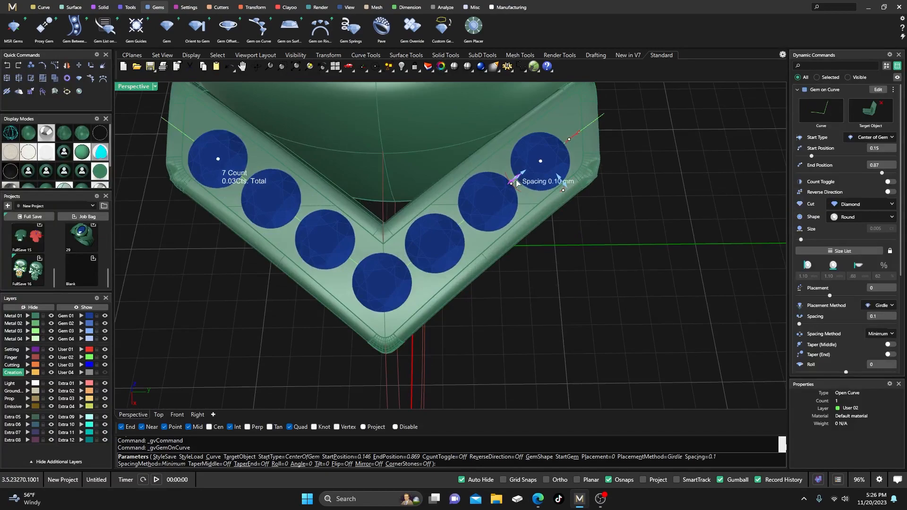
{"action": "left_click_drag", "start_coordinate": [562, 186], "coordinate": [559, 182]}
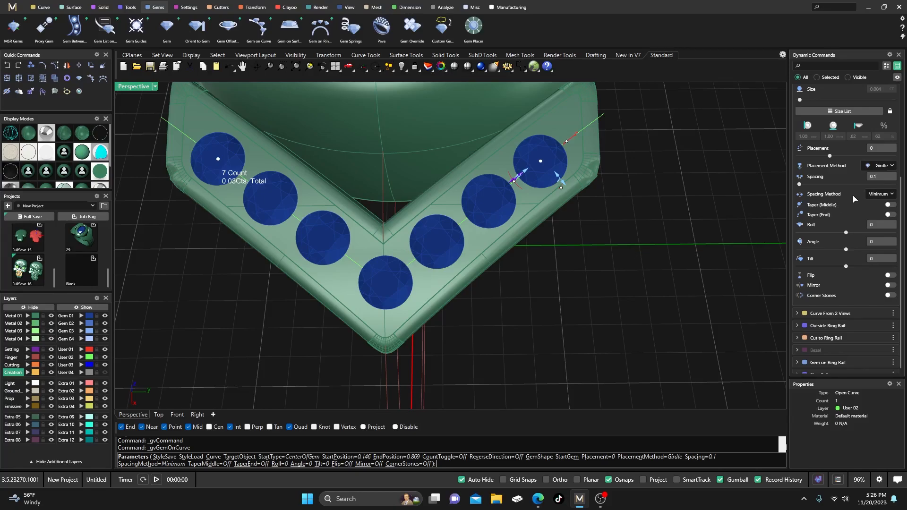
Set the gems' placement method to Table with a placement of -0.02 and finish the Gem on Curve command
{"action": "left_click", "coordinate": [881, 166]}
{"action": "left_click", "coordinate": [879, 191]}
{"action": "right_click_drag", "start_coordinate": [614, 317], "coordinate": [673, 272]}
{"action": "right_click_drag", "start_coordinate": [546, 269], "coordinate": [557, 243]}
{"action": "mouse_move", "coordinate": [462, 186]}
{"action": "mouse_move", "coordinate": [437, 152]}
{"action": "left_click_drag", "start_coordinate": [438, 152], "coordinate": [438, 153]}
{"action": "key", "text": "Return"}
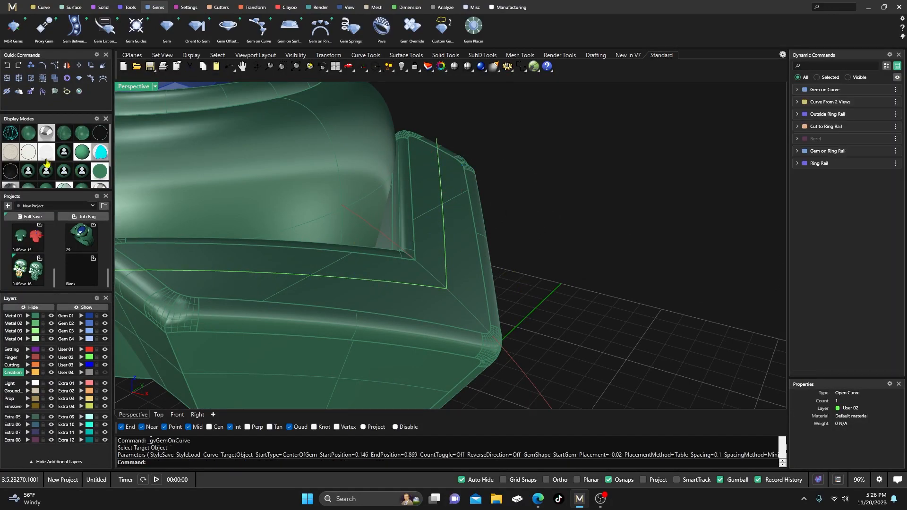
{"action": "left_click", "coordinate": [10, 134]}
{"action": "right_click_drag", "start_coordinate": [466, 268], "coordinate": [427, 243]}
{"action": "left_click", "coordinate": [454, 259]}
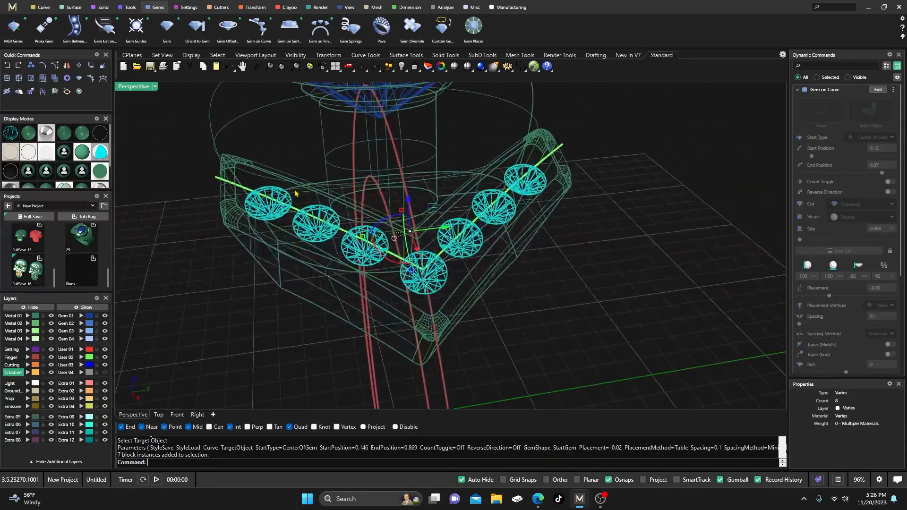
{"action": "left_click", "coordinate": [220, 7]}
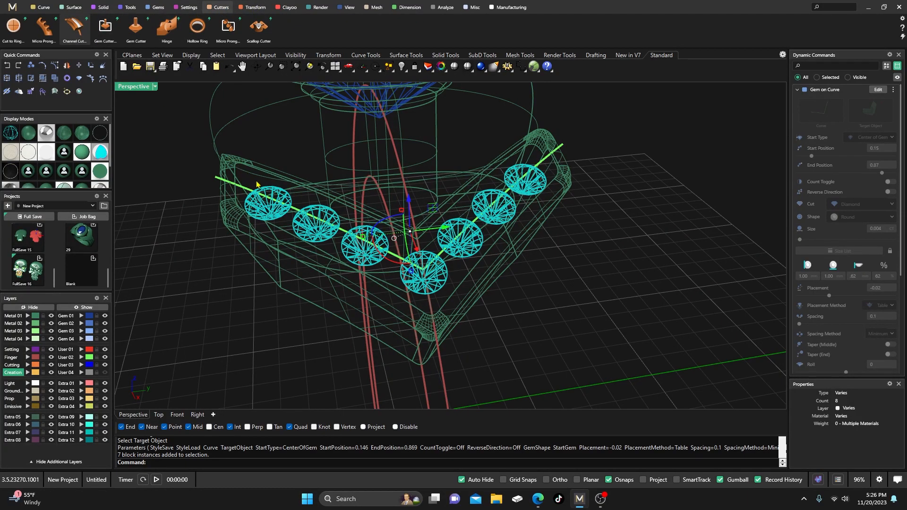
{"action": "right_click_drag", "start_coordinate": [314, 266], "coordinate": [316, 285]}
{"action": "right_click_drag", "start_coordinate": [310, 319], "coordinate": [320, 321]}
{"action": "key", "text": "Escape"}
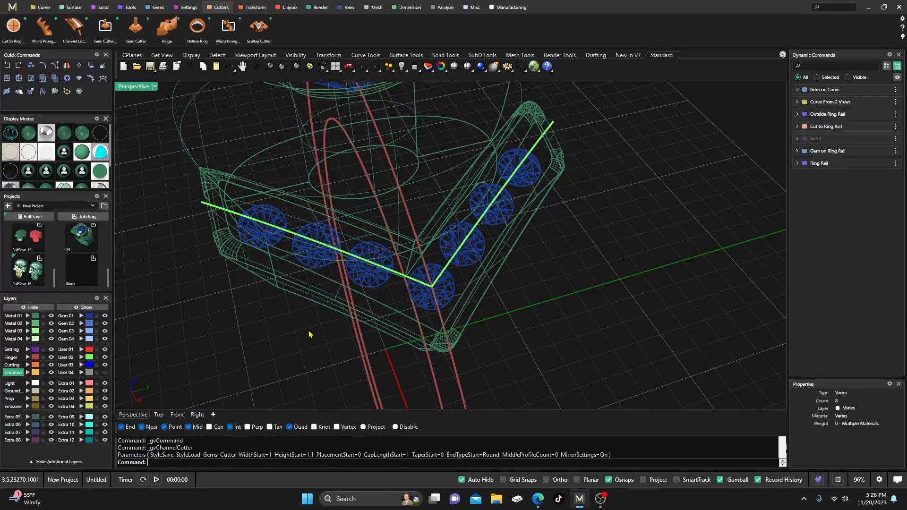
{"action": "left_click", "coordinate": [29, 133]}
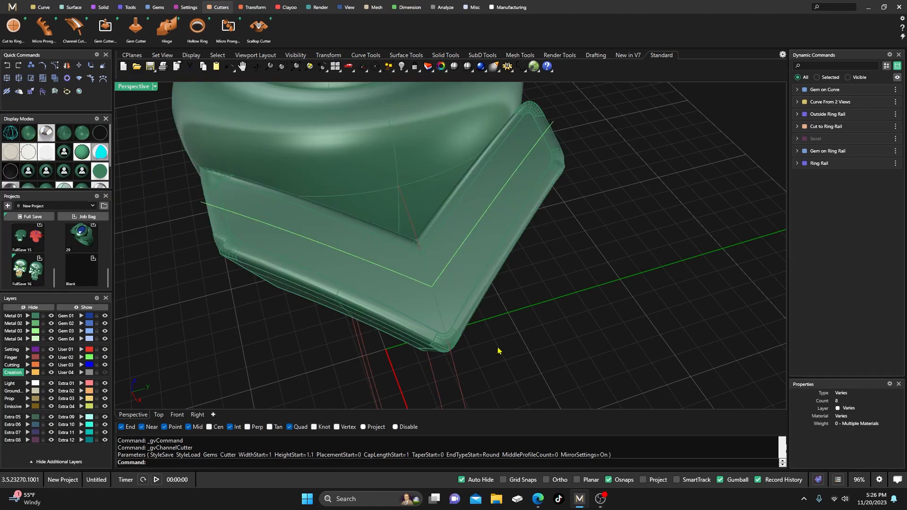
Start duplicating edges and choose the straight border edges of the chevron's top face along its arms and arm ends
{"action": "scroll", "coordinate": [503, 351], "scroll_direction": "down", "scroll_amount": 3}
{"action": "right_click_drag", "start_coordinate": [506, 349], "coordinate": [504, 325]}
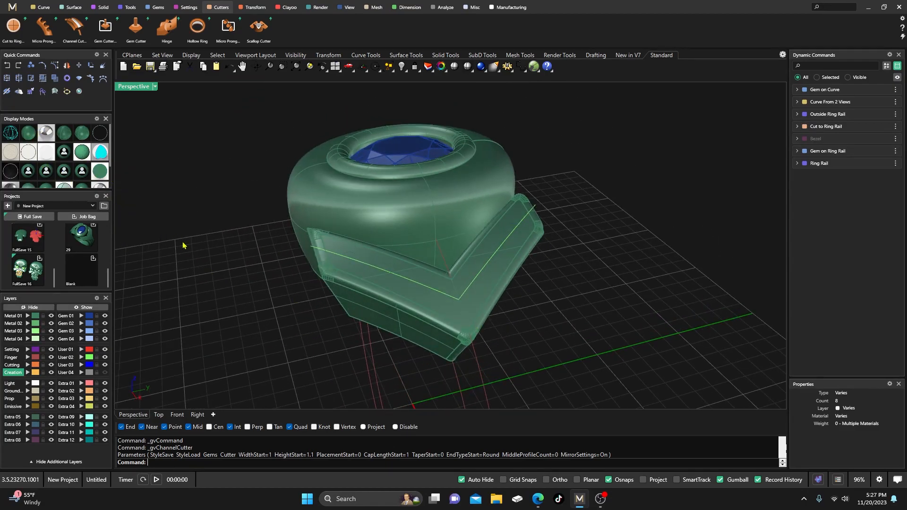
{"action": "right_click_drag", "start_coordinate": [183, 244], "coordinate": [187, 271]}
{"action": "scroll", "coordinate": [374, 311], "scroll_direction": "up", "scroll_amount": 3}
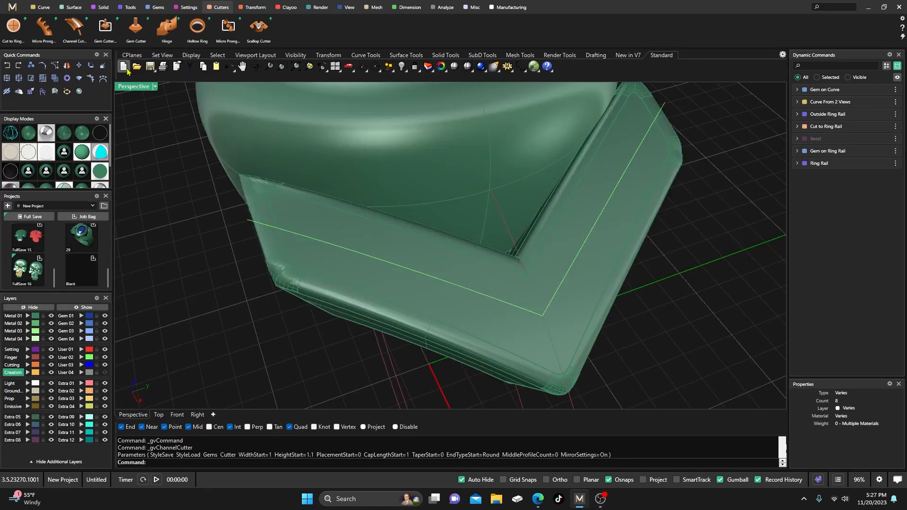
{"action": "left_click", "coordinate": [45, 9]}
{"action": "scroll", "coordinate": [854, 32], "scroll_direction": "down", "scroll_amount": 4}
{"action": "scroll", "coordinate": [854, 32], "scroll_direction": "down", "scroll_amount": 2}
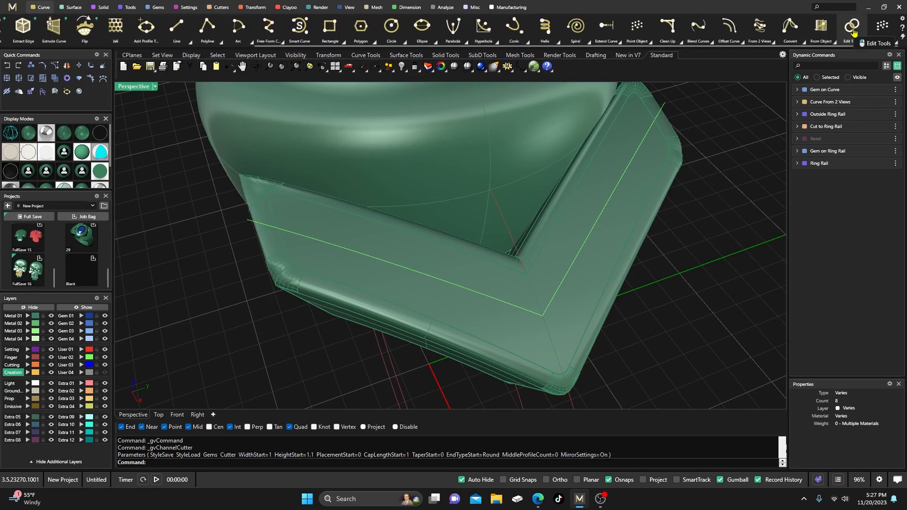
{"action": "left_click", "coordinate": [832, 39]}
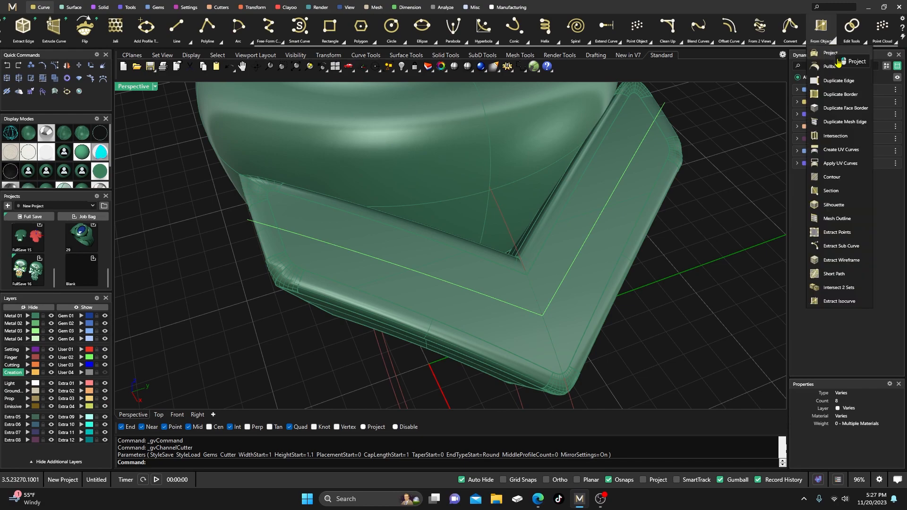
{"action": "left_click", "coordinate": [828, 83]}
{"action": "left_click", "coordinate": [594, 155]}
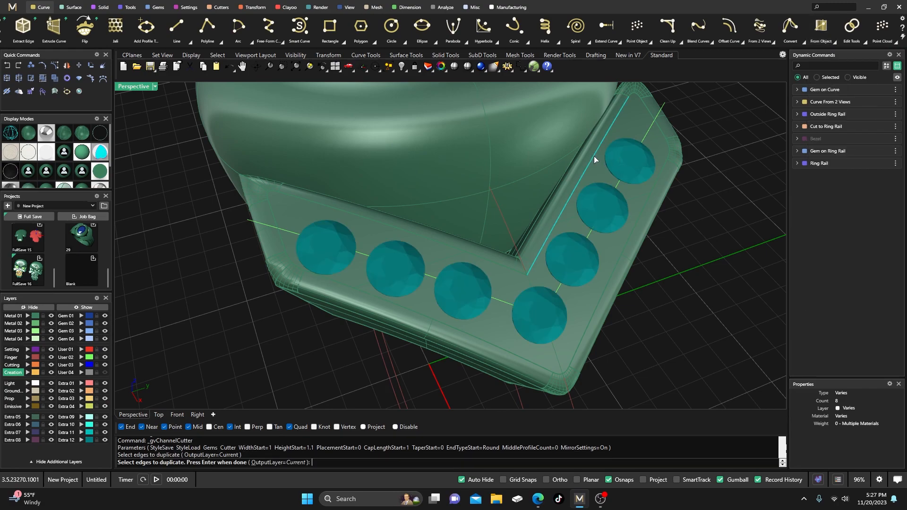
{"action": "left_click", "coordinate": [644, 106]}
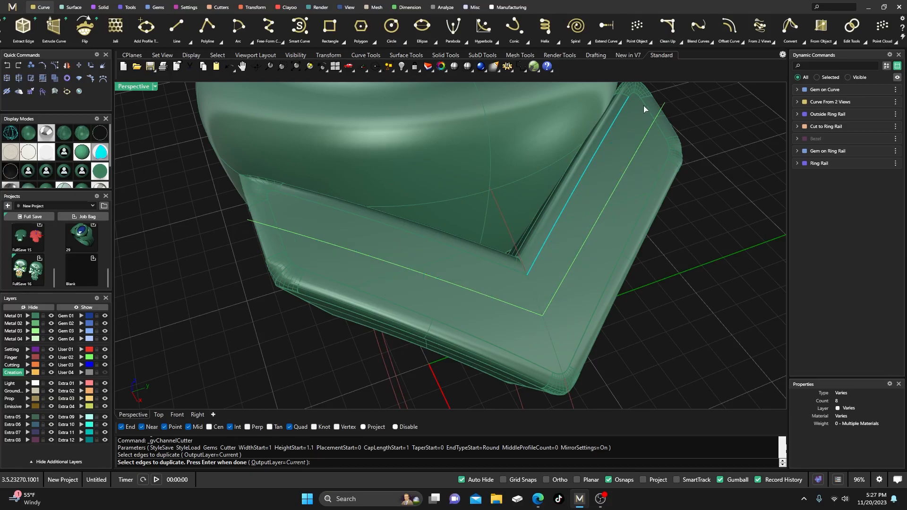
{"action": "left_click", "coordinate": [643, 109]}
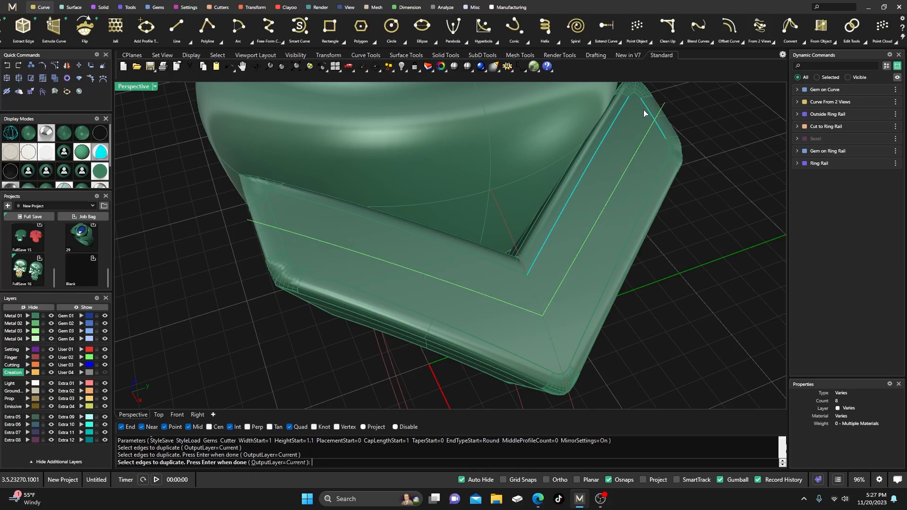
{"action": "left_click", "coordinate": [659, 176]}
{"action": "left_click", "coordinate": [484, 341]}
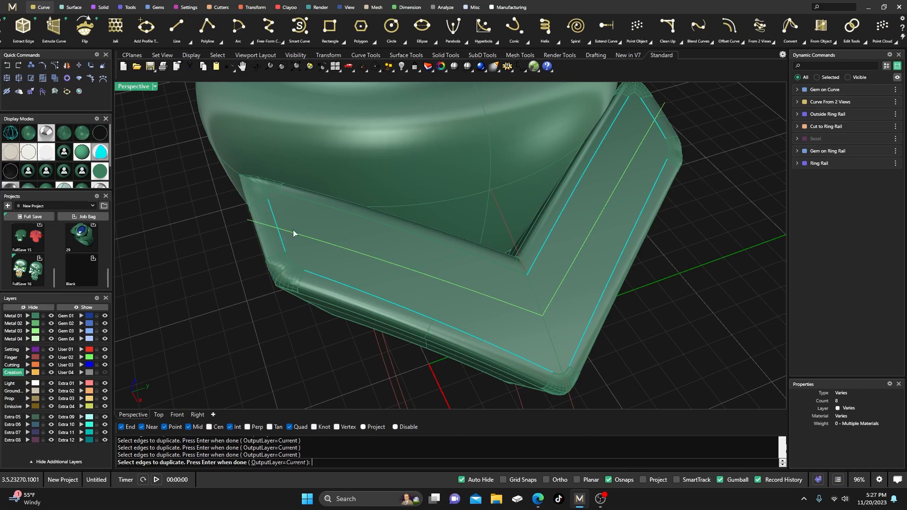
Add the small rounded edge at the chevron point's outer corner to the top-face edges being duplicated
{"action": "right_click_drag", "start_coordinate": [399, 263], "coordinate": [377, 237]}
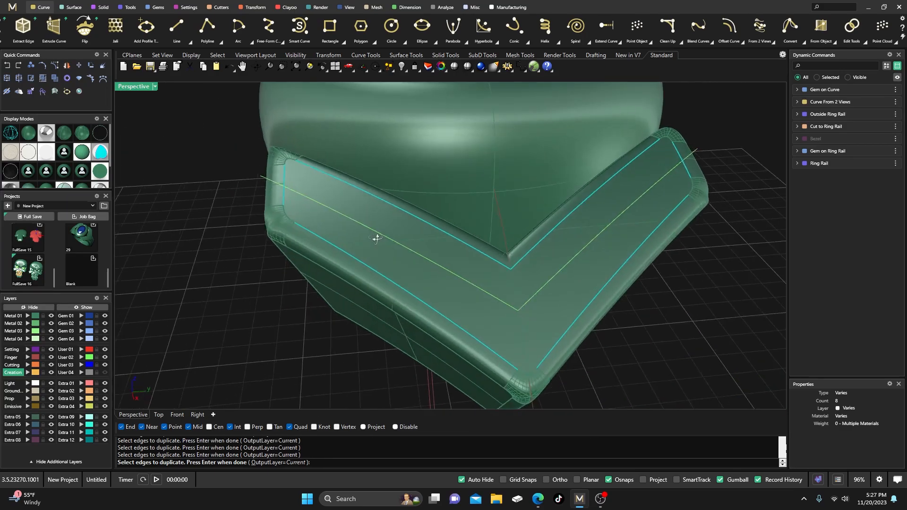
{"action": "scroll", "coordinate": [445, 304], "scroll_direction": "down", "scroll_amount": 3}
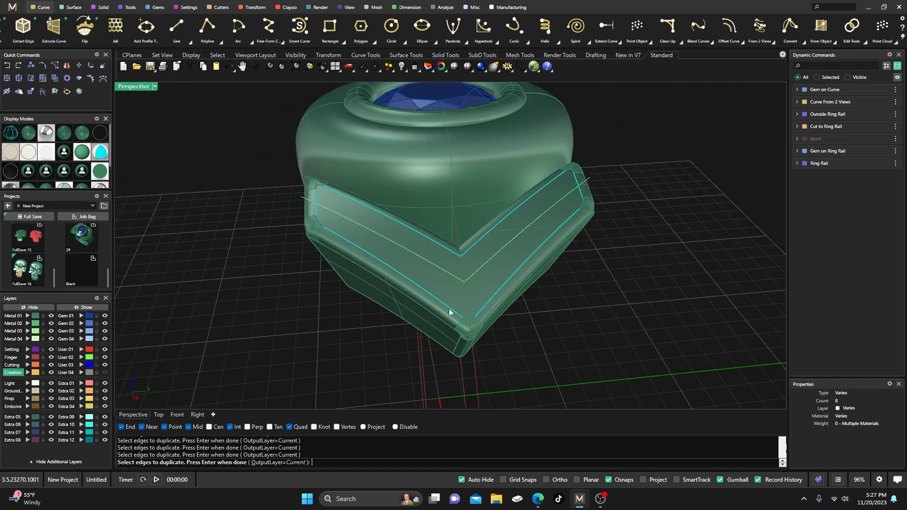
{"action": "scroll", "coordinate": [470, 314], "scroll_direction": "up", "scroll_amount": 6}
{"action": "left_click", "coordinate": [460, 303]}
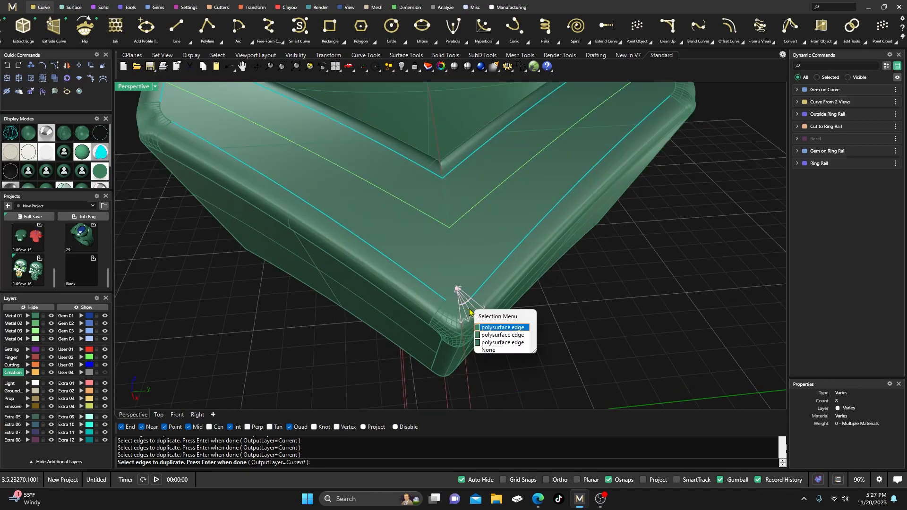
{"action": "key", "text": "Return"}
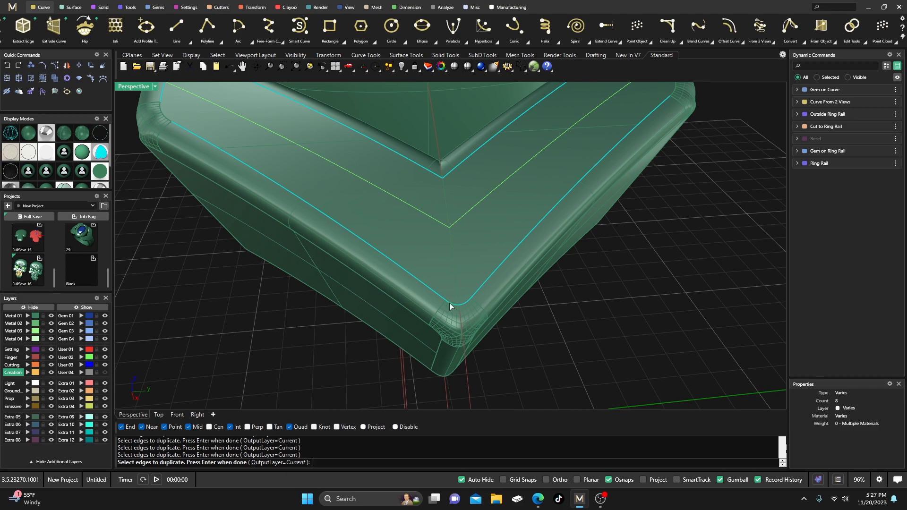
{"action": "scroll", "coordinate": [446, 305], "scroll_direction": "down", "scroll_amount": 3}
{"action": "right_click_drag", "start_coordinate": [440, 311], "coordinate": [324, 231]}
{"action": "scroll", "coordinate": [307, 217], "scroll_direction": "up", "scroll_amount": 4}
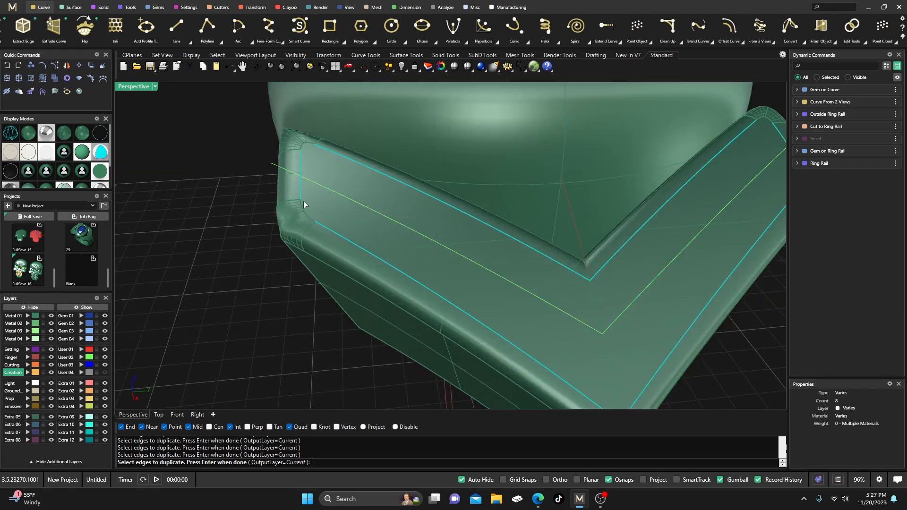
Duplicate the border edges of the V-shaped plate's top face and join them into one closed curve
{"action": "scroll", "coordinate": [303, 201], "scroll_direction": "up", "scroll_amount": 2}
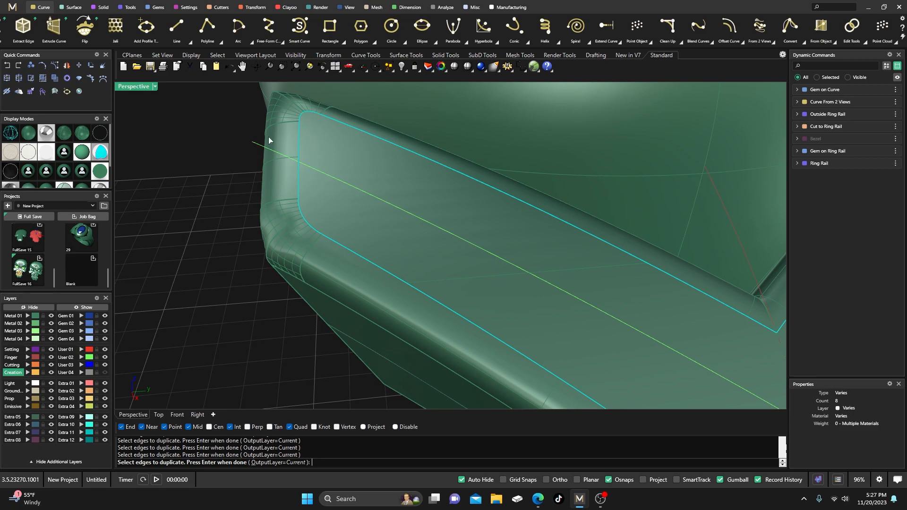
{"action": "scroll", "coordinate": [263, 149], "scroll_direction": "down", "scroll_amount": 3}
{"action": "scroll", "coordinate": [560, 116], "scroll_direction": "up", "scroll_amount": 4}
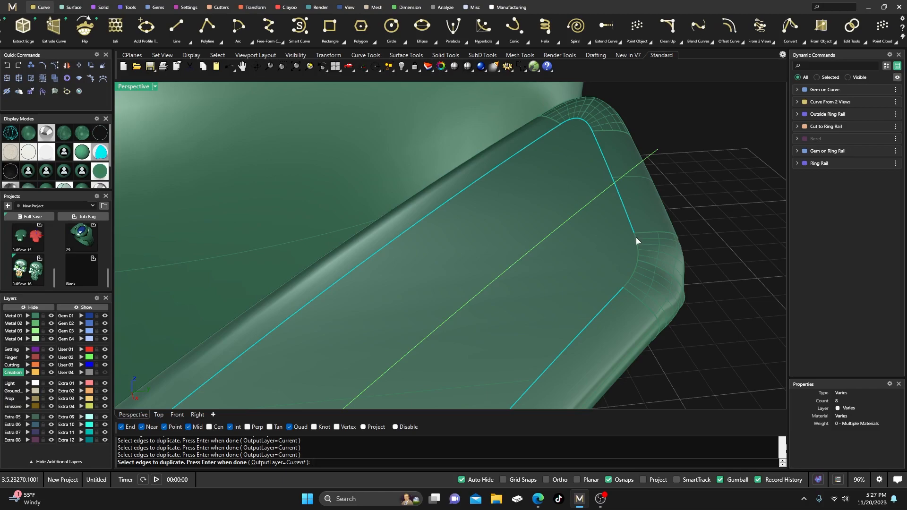
{"action": "scroll", "coordinate": [634, 185], "scroll_direction": "down", "scroll_amount": 6}
{"action": "right_click_drag", "start_coordinate": [404, 359], "coordinate": [426, 350]}
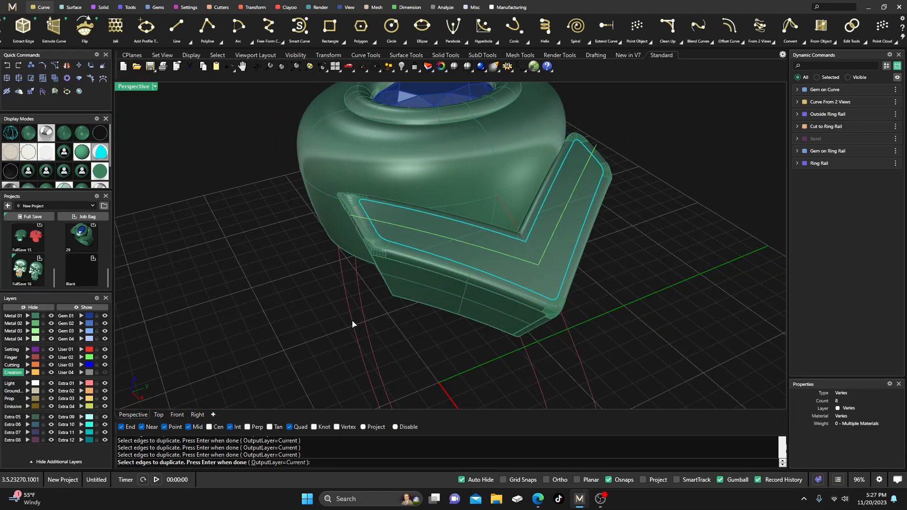
{"action": "key", "text": "Return"}
{"action": "left_click", "coordinate": [7, 78]}
{"action": "left_click", "coordinate": [451, 287]}
{"action": "left_click", "coordinate": [299, 315]}
Apply Pull Push to the V-shaped plate's top surface, using the joined border curve as its boundary
{"action": "right_click_drag", "start_coordinate": [326, 330], "coordinate": [390, 263]}
{"action": "scroll", "coordinate": [421, 213], "scroll_direction": "up", "scroll_amount": 3}
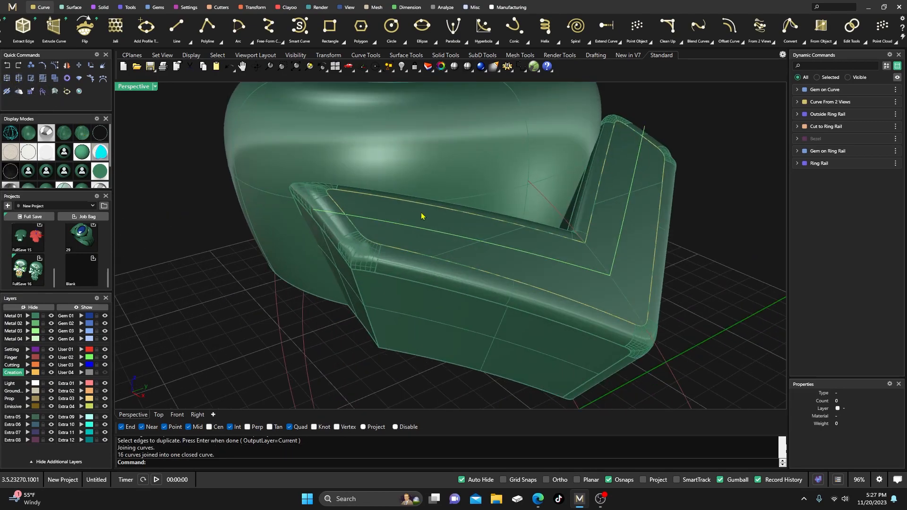
{"action": "left_click", "coordinate": [447, 211]}
{"action": "right_click_drag", "start_coordinate": [320, 258], "coordinate": [385, 247]}
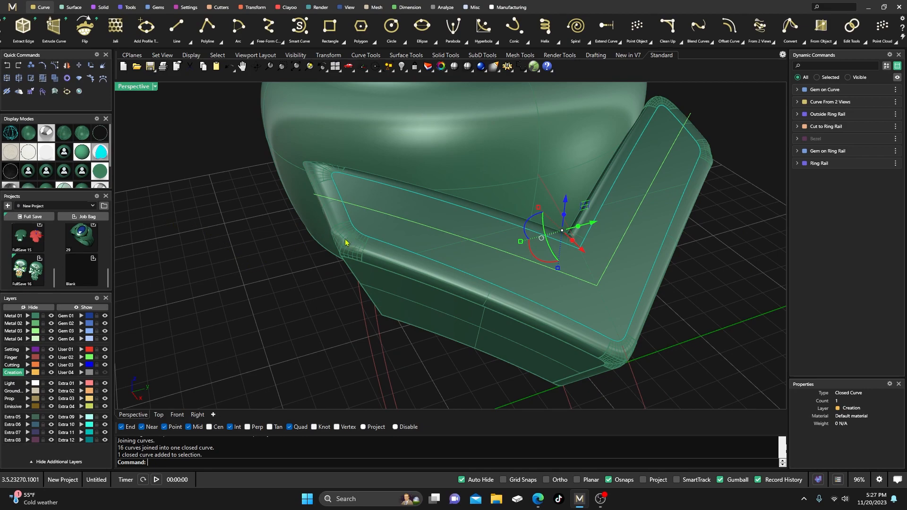
{"action": "left_click", "coordinate": [75, 8]}
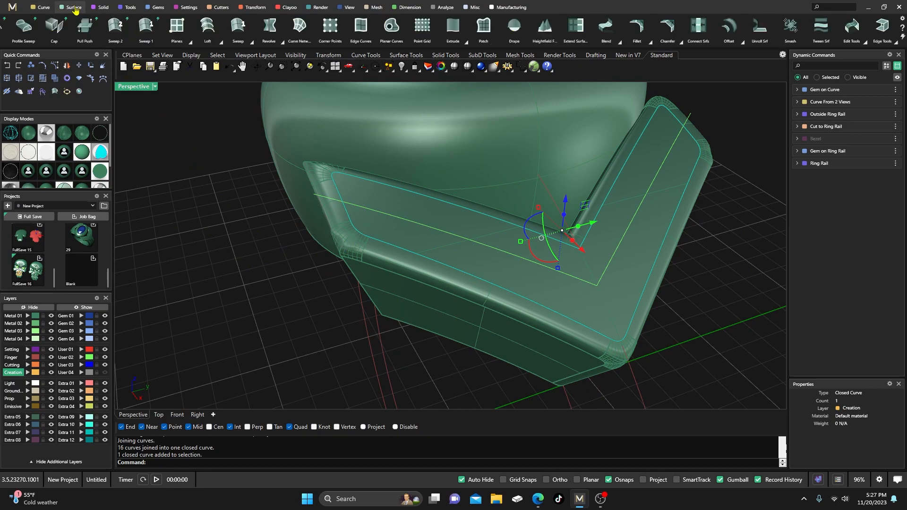
{"action": "left_click", "coordinate": [86, 29]}
{"action": "left_click", "coordinate": [395, 234]}
Set the Pull Push depth to -0.3 mm, accept it, and move the original V-shaped plate to layer User 04
{"action": "right_click_drag", "start_coordinate": [302, 310], "coordinate": [425, 245]}
{"action": "scroll", "coordinate": [308, 296], "scroll_direction": "down", "scroll_amount": 5}
{"action": "scroll", "coordinate": [516, 241], "scroll_direction": "up", "scroll_amount": 6}
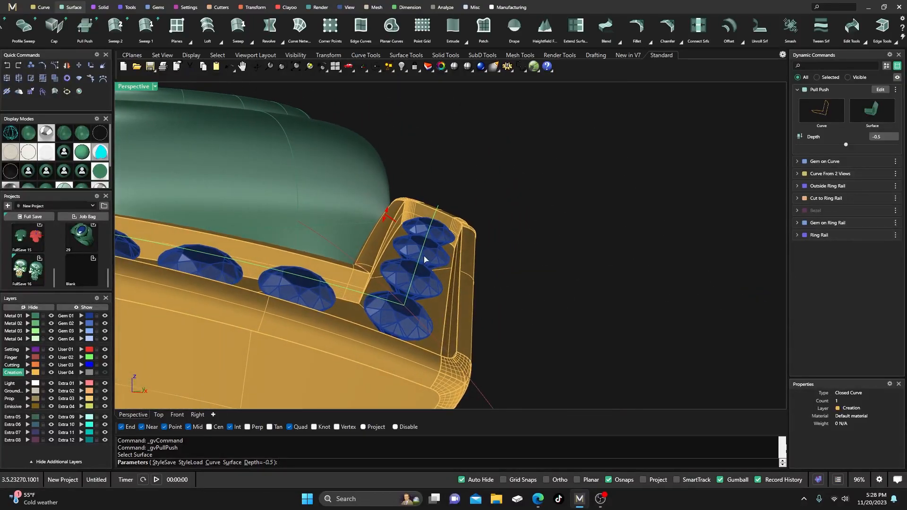
{"action": "left_click_drag", "start_coordinate": [387, 216], "coordinate": [394, 207]}
{"action": "right_click_drag", "start_coordinate": [553, 230], "coordinate": [489, 222]}
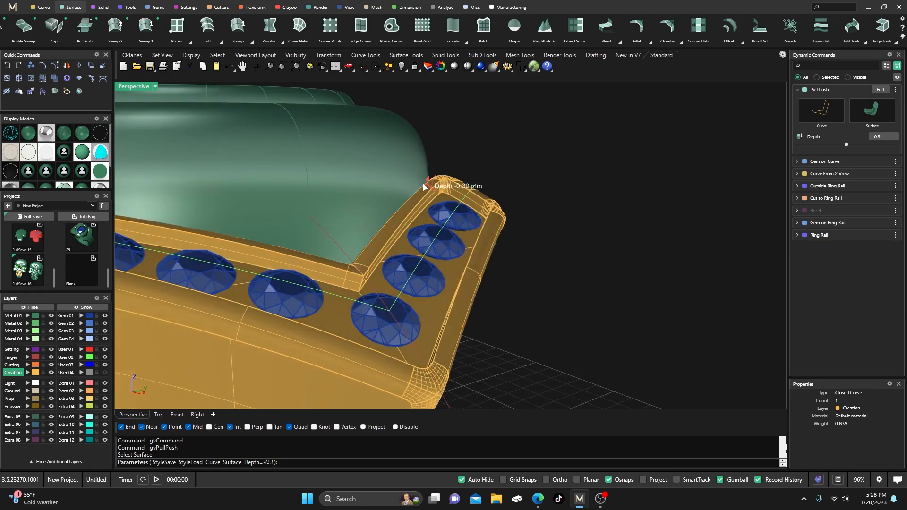
{"action": "right_click_drag", "start_coordinate": [423, 186], "coordinate": [451, 309]}
{"action": "key", "text": "Return"}
{"action": "left_click", "coordinate": [414, 292]}
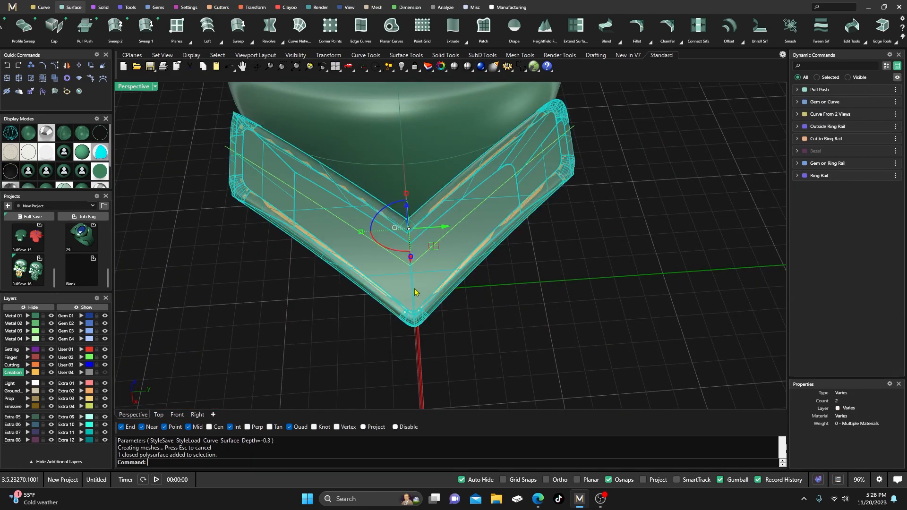
{"action": "left_click", "coordinate": [106, 373]}
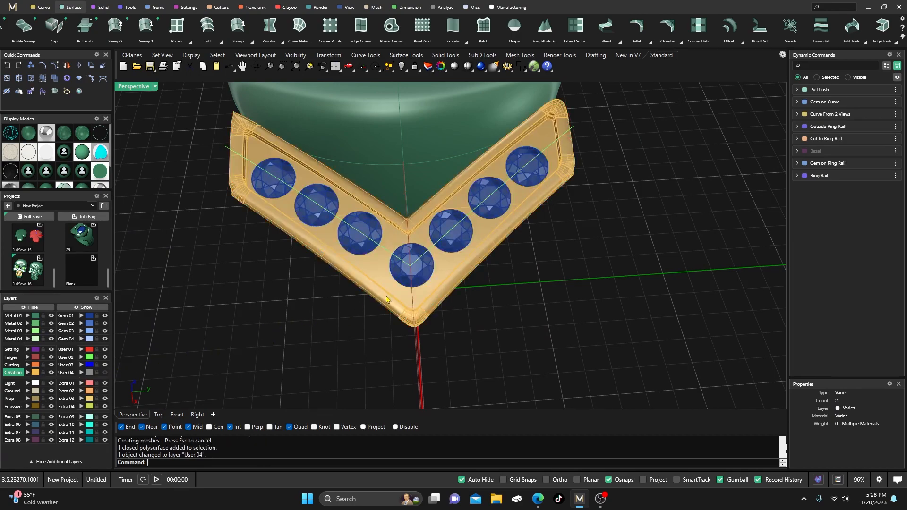
Add prongs to the V plate's gems with Prong Placer, using height offset 0.21 and nudge 0.07
{"action": "left_click", "coordinate": [416, 281], "text": "shift"}
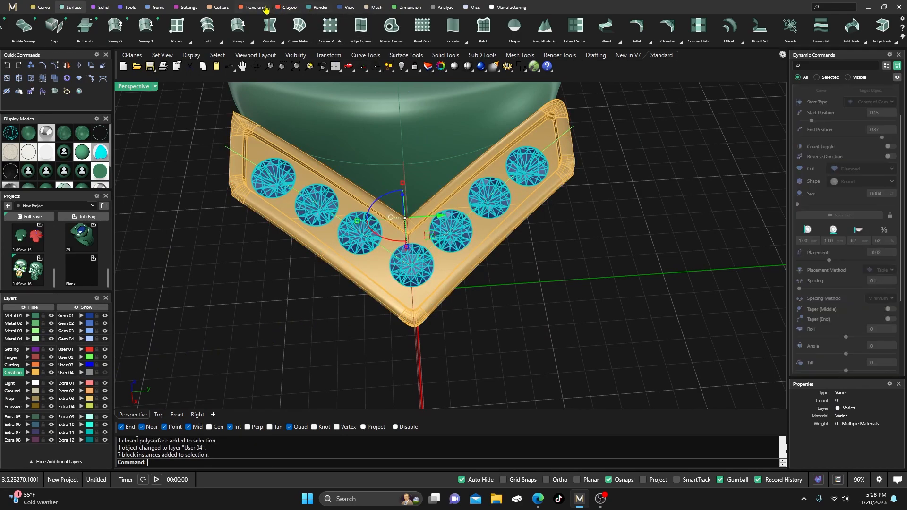
{"action": "left_click", "coordinate": [189, 10]}
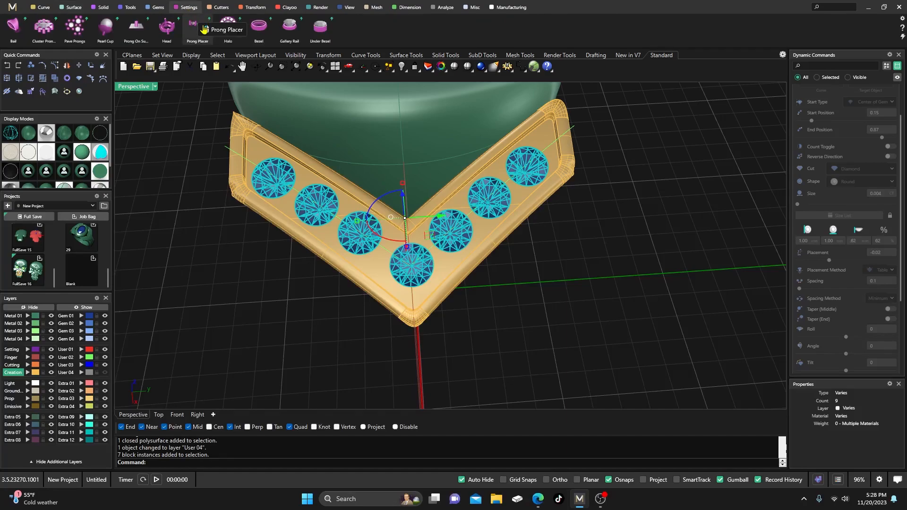
{"action": "left_click", "coordinate": [198, 26]}
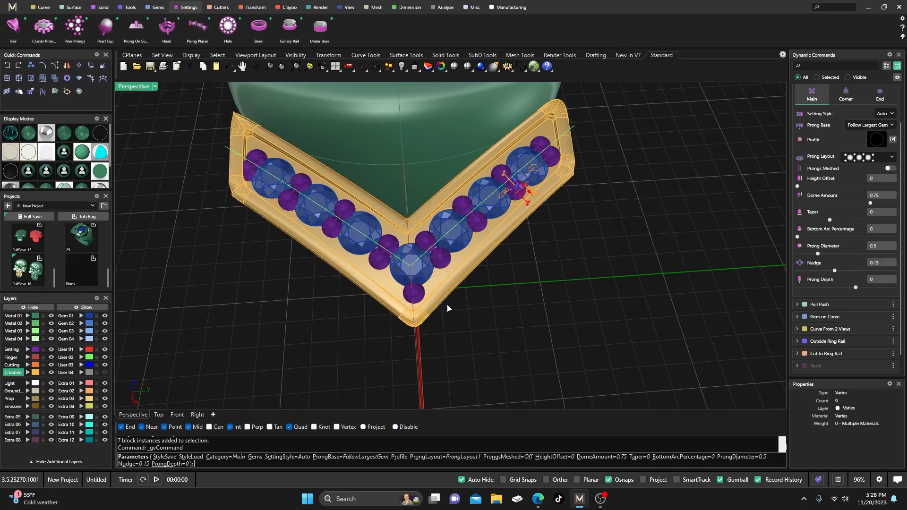
{"action": "right_click_drag", "start_coordinate": [530, 277], "coordinate": [459, 266]}
{"action": "scroll", "coordinate": [533, 238], "scroll_direction": "up", "scroll_amount": 5}
{"action": "right_click_drag", "start_coordinate": [554, 255], "coordinate": [500, 266]}
{"action": "scroll", "coordinate": [500, 283], "scroll_direction": "up", "scroll_amount": 2}
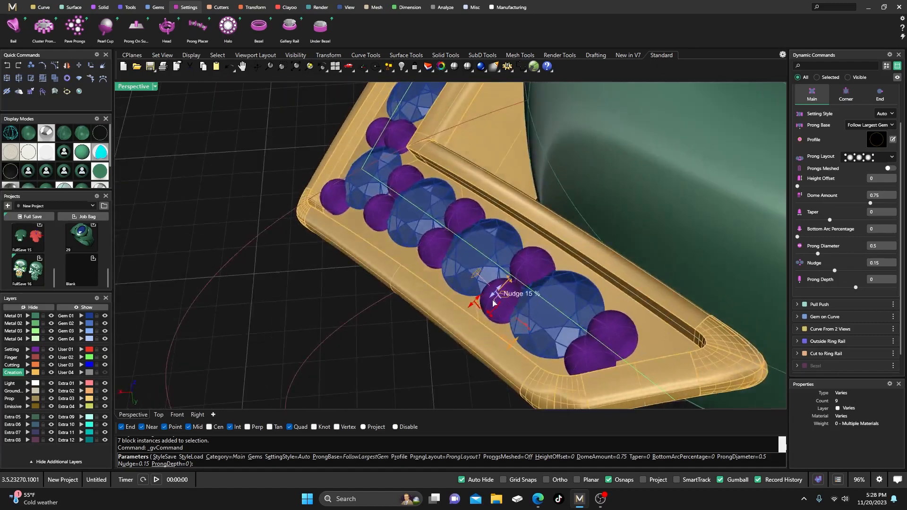
{"action": "scroll", "coordinate": [500, 293], "scroll_direction": "up", "scroll_amount": 2}
{"action": "left_click_drag", "start_coordinate": [500, 294], "coordinate": [499, 266]}
{"action": "scroll", "coordinate": [500, 267], "scroll_direction": "down", "scroll_amount": 6}
{"action": "right_click_drag", "start_coordinate": [509, 270], "coordinate": [625, 269]}
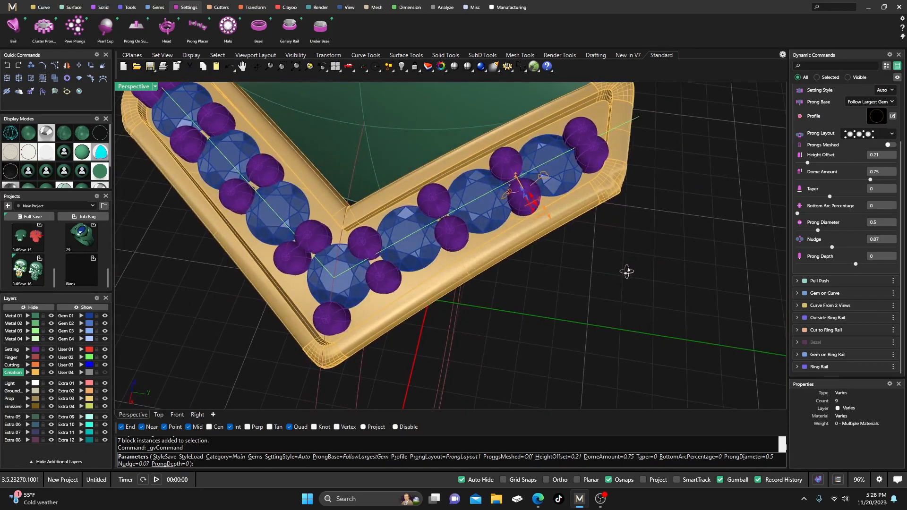
Switch the end prongs to ProngPlacerStyleEnd6, with a single prong at each end of the gem row
{"action": "scroll", "coordinate": [840, 181], "scroll_direction": "up", "scroll_amount": 3}
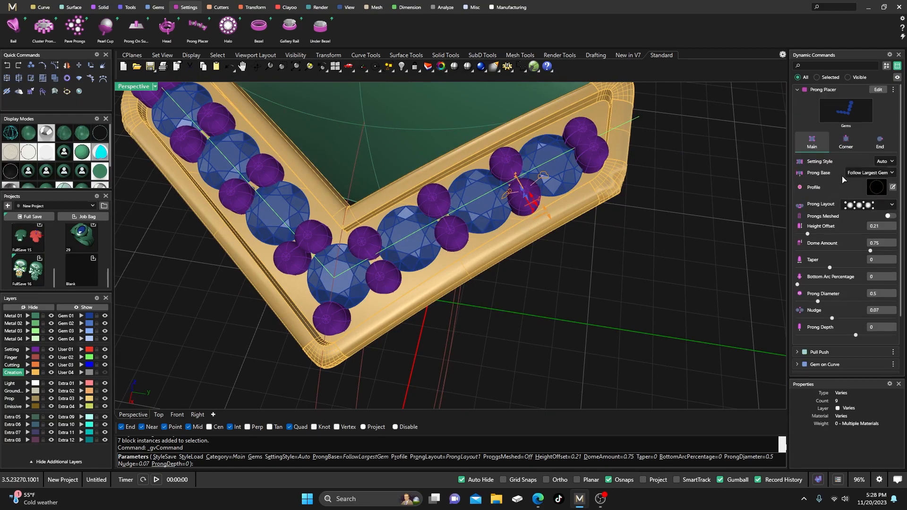
{"action": "left_click", "coordinate": [881, 143]}
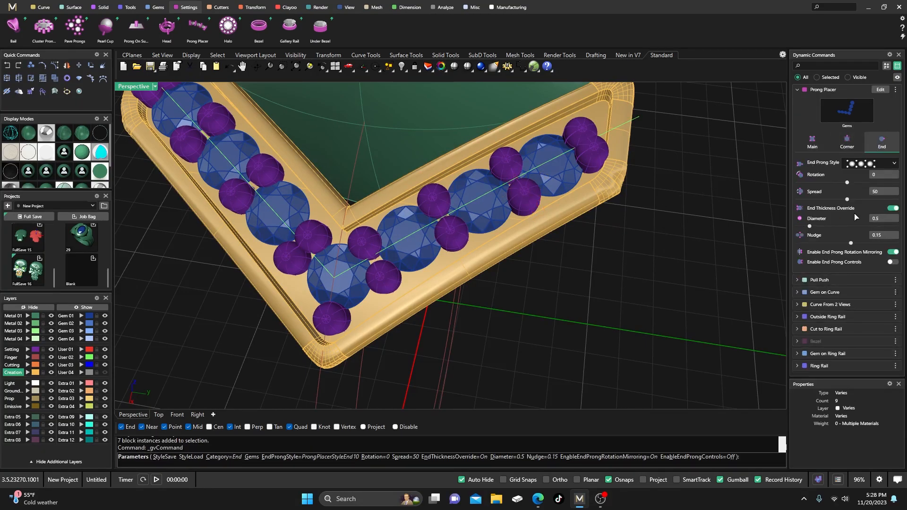
{"action": "scroll", "coordinate": [684, 253], "scroll_direction": "down", "scroll_amount": 2}
{"action": "right_click_drag", "start_coordinate": [712, 255], "coordinate": [725, 266]}
{"action": "left_click", "coordinate": [875, 165]}
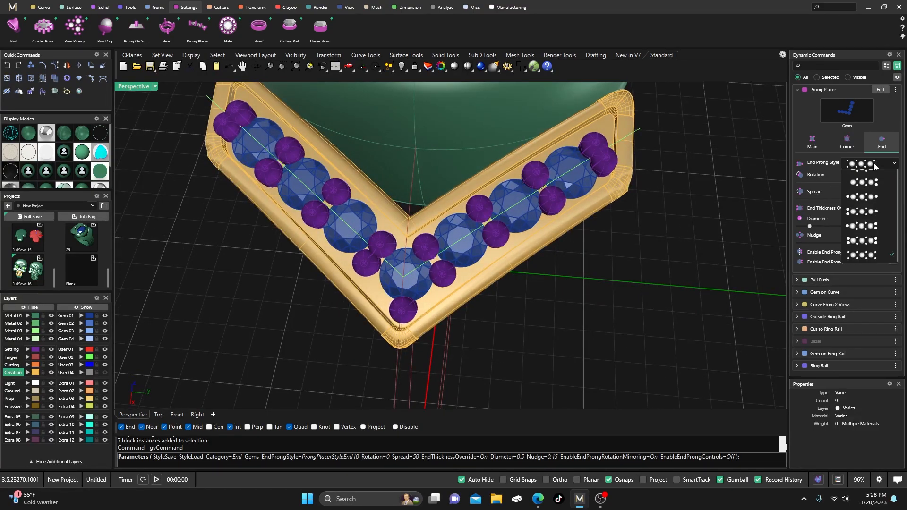
{"action": "left_click", "coordinate": [869, 238]}
{"action": "right_click_drag", "start_coordinate": [702, 270], "coordinate": [707, 206]}
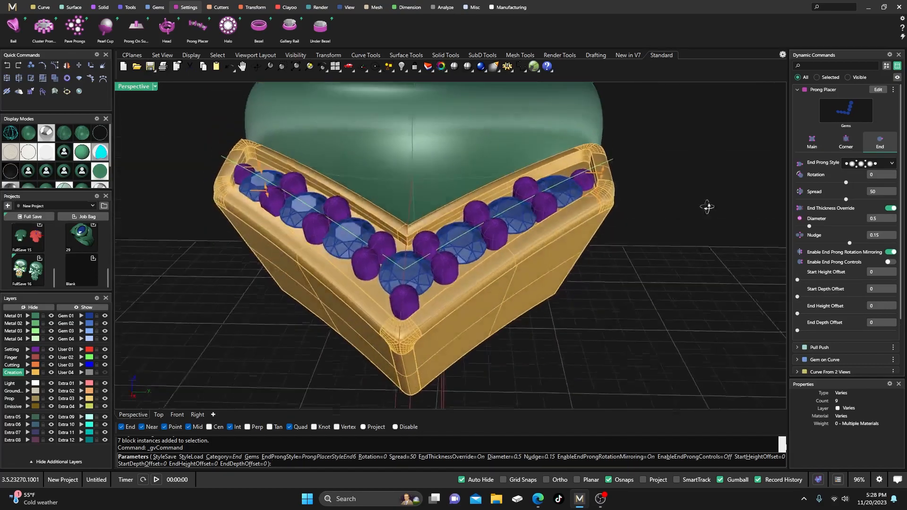
Set the end prongs' start height offset to 0.28, raise the end height offset slightly, and accept the prongs
{"action": "left_click_drag", "start_coordinate": [602, 176], "coordinate": [603, 166]}
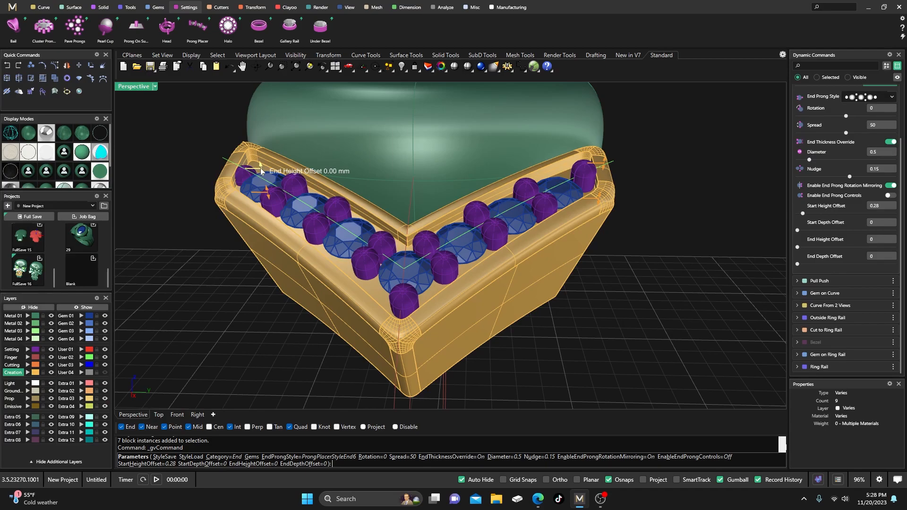
{"action": "left_click_drag", "start_coordinate": [261, 167], "coordinate": [260, 160]}
{"action": "right_click_drag", "start_coordinate": [525, 203], "coordinate": [511, 297]}
{"action": "right_click", "coordinate": [512, 296]}
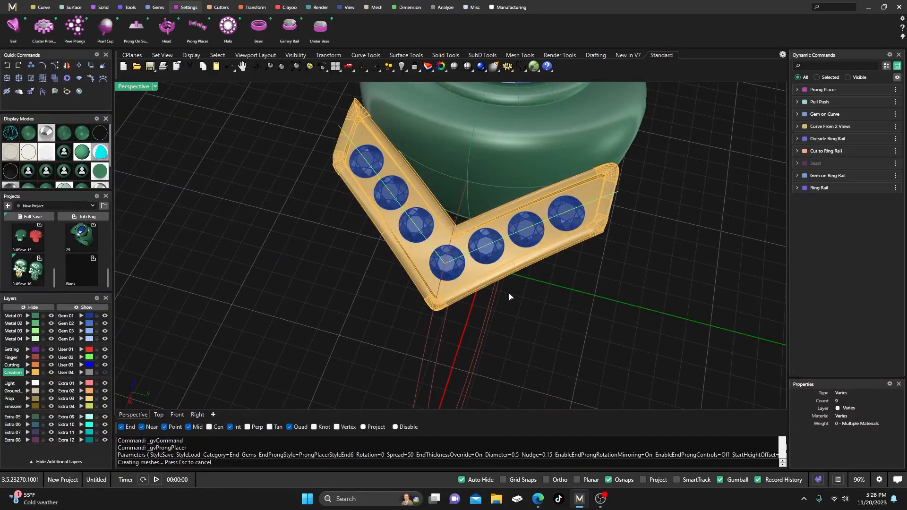
Edit the V plate's Gem on Curve row, setting its start position to 0.154 and end position to 0.851
{"action": "right_click_drag", "start_coordinate": [355, 162], "coordinate": [397, 218]}
{"action": "right_click_drag", "start_coordinate": [344, 160], "coordinate": [338, 208]}
{"action": "left_click", "coordinate": [331, 209]}
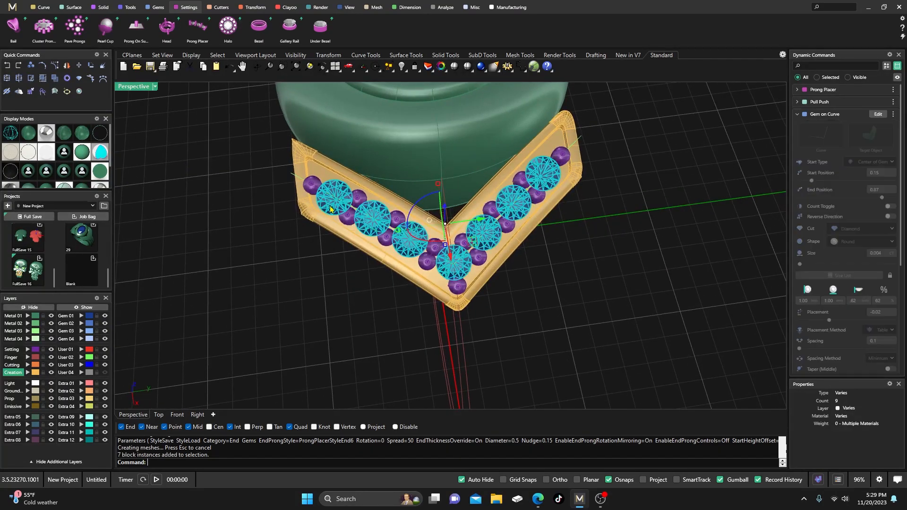
{"action": "left_click", "coordinate": [877, 114]}
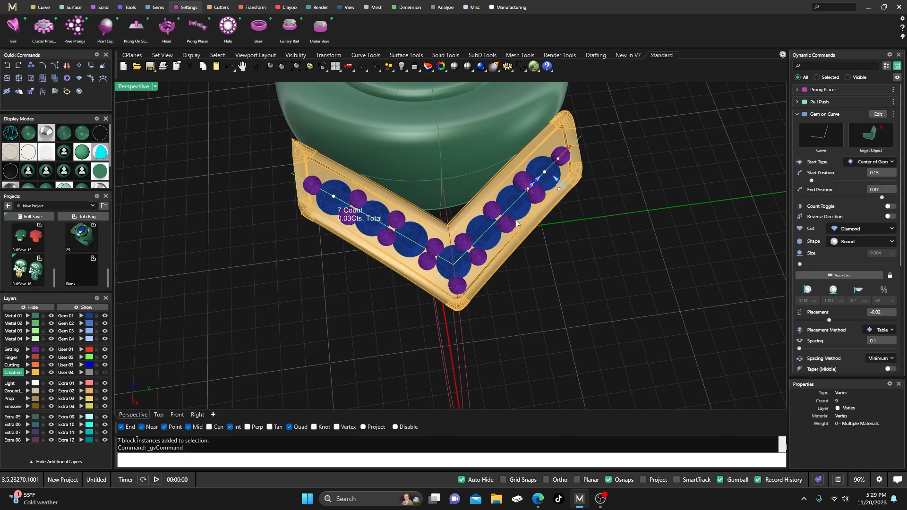
{"action": "left_click_drag", "start_coordinate": [333, 198], "coordinate": [343, 203]}
{"action": "right_click_drag", "start_coordinate": [588, 219], "coordinate": [567, 206]}
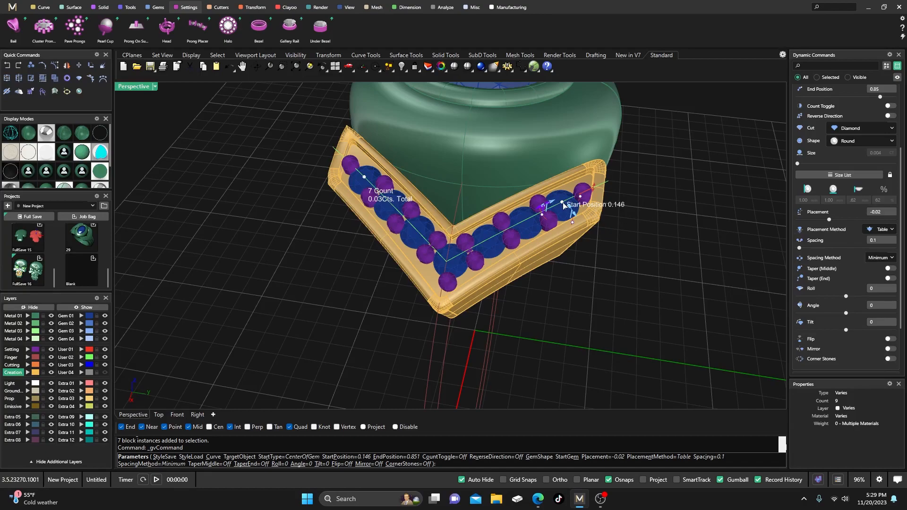
{"action": "left_click_drag", "start_coordinate": [564, 204], "coordinate": [559, 204]}
{"action": "right_click_drag", "start_coordinate": [601, 290], "coordinate": [405, 332]}
{"action": "right_click", "coordinate": [584, 314]}
{"action": "scroll", "coordinate": [405, 330], "scroll_direction": "up", "scroll_amount": 7}
{"action": "scroll", "coordinate": [486, 229], "scroll_direction": "down", "scroll_amount": 5}
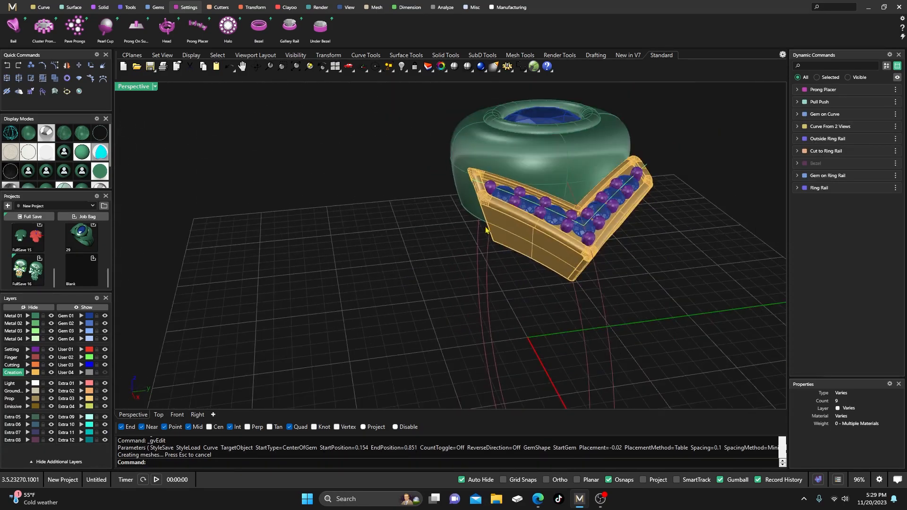
Move the recessed V-shaped plate to layer Metal 02
{"action": "right_click_drag", "start_coordinate": [486, 229], "coordinate": [519, 254]}
{"action": "scroll", "coordinate": [518, 221], "scroll_direction": "up", "scroll_amount": 2}
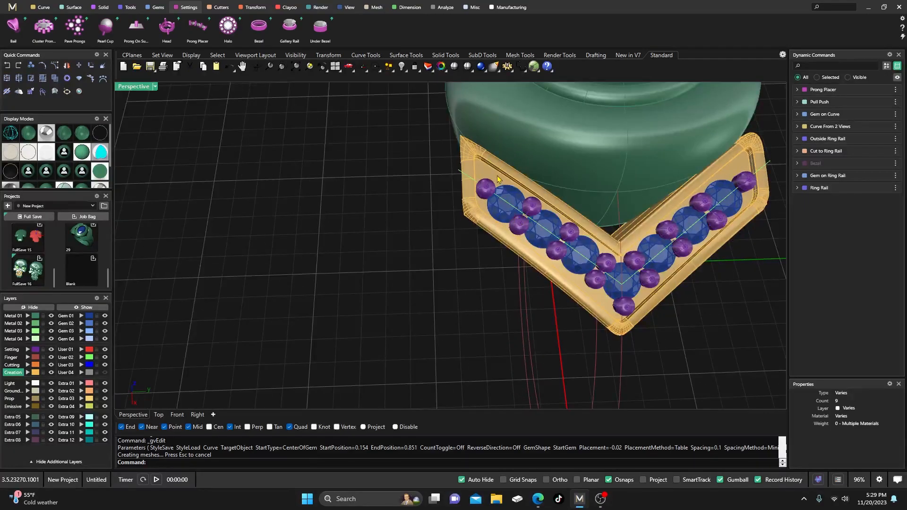
{"action": "scroll", "coordinate": [423, 200], "scroll_direction": "down", "scroll_amount": 4}
{"action": "right_click_drag", "start_coordinate": [421, 201], "coordinate": [429, 233]}
{"action": "scroll", "coordinate": [486, 256], "scroll_direction": "up", "scroll_amount": 6}
{"action": "right_click_drag", "start_coordinate": [486, 257], "coordinate": [524, 230]}
{"action": "left_click", "coordinate": [524, 230]}
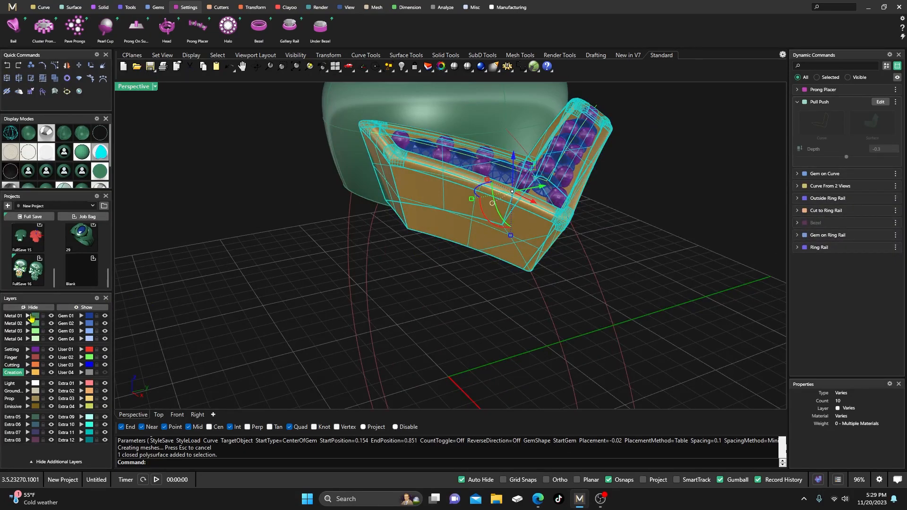
{"action": "left_click", "coordinate": [27, 324]}
{"action": "left_click", "coordinate": [368, 259]}
Examine the recessed V plate with its gems and prongs up close and from several angles
{"action": "right_click_drag", "start_coordinate": [368, 259], "coordinate": [467, 253]}
{"action": "scroll", "coordinate": [449, 245], "scroll_direction": "up", "scroll_amount": 6}
{"action": "right_click_drag", "start_coordinate": [440, 223], "coordinate": [361, 232]}
{"action": "scroll", "coordinate": [425, 298], "scroll_direction": "up", "scroll_amount": 10}
{"action": "scroll", "coordinate": [367, 287], "scroll_direction": "down", "scroll_amount": 14}
{"action": "scroll", "coordinate": [361, 231], "scroll_direction": "down", "scroll_amount": 4}
{"action": "right_click_drag", "start_coordinate": [363, 278], "coordinate": [386, 279]}
{"action": "scroll", "coordinate": [361, 311], "scroll_direction": "down", "scroll_amount": 5}
{"action": "scroll", "coordinate": [379, 280], "scroll_direction": "up", "scroll_amount": 8}
Start Profile Placer on the finger rail curve and choose shank profile 15 from the library
{"action": "left_click", "coordinate": [408, 310]}
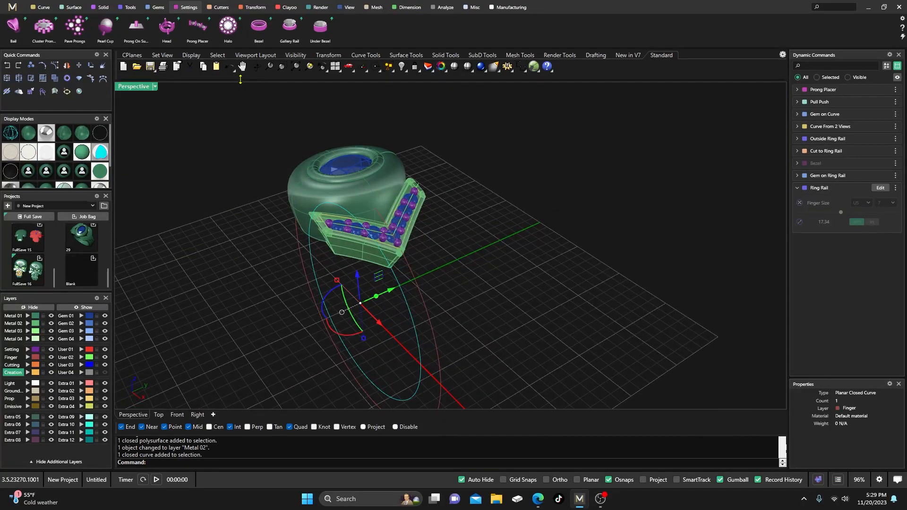
{"action": "left_click", "coordinate": [131, 10]}
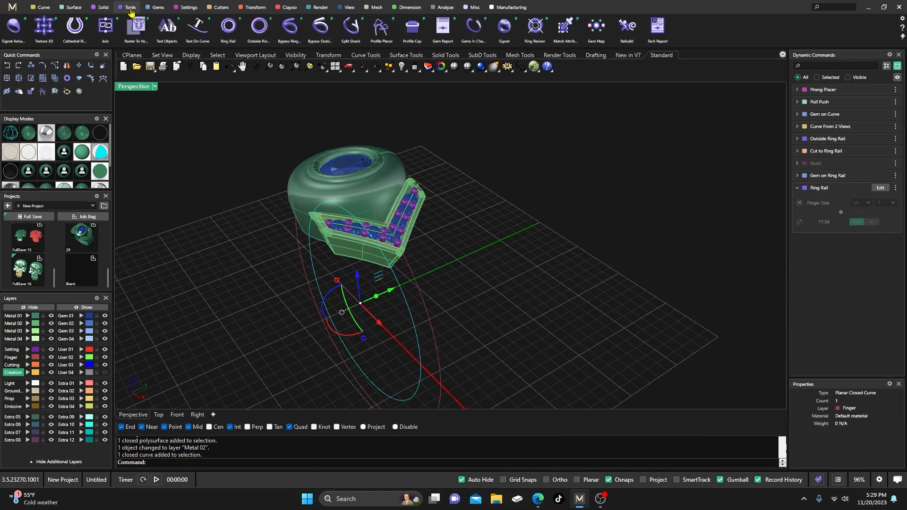
{"action": "left_click", "coordinate": [381, 27]}
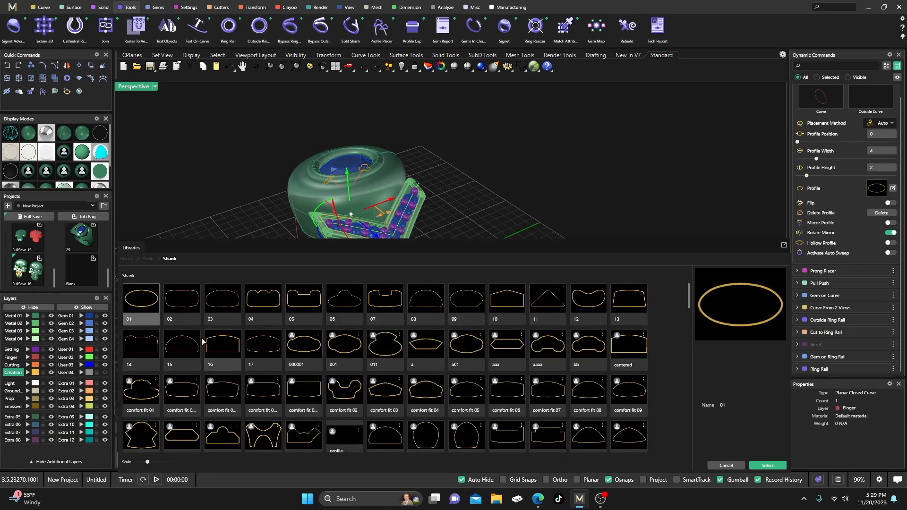
{"action": "left_click", "coordinate": [193, 344]}
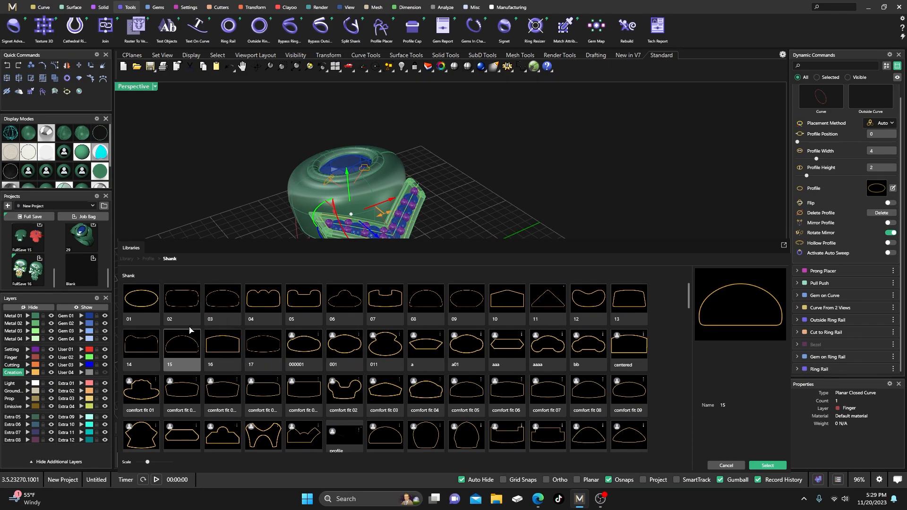
{"action": "double_click", "coordinate": [203, 340]}
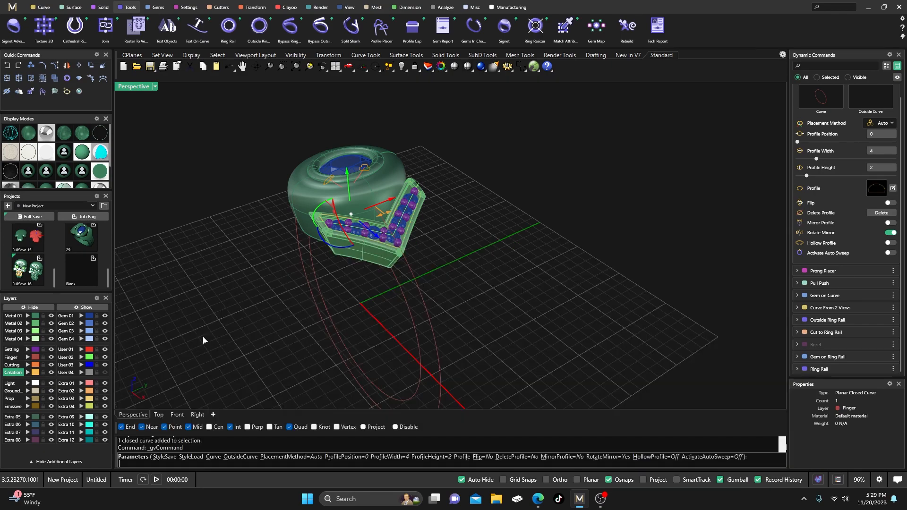
Move the profile along the ring rail to position 0.11, and check the ring's reference photo in the browser
{"action": "right_click_drag", "start_coordinate": [349, 307], "coordinate": [435, 290]}
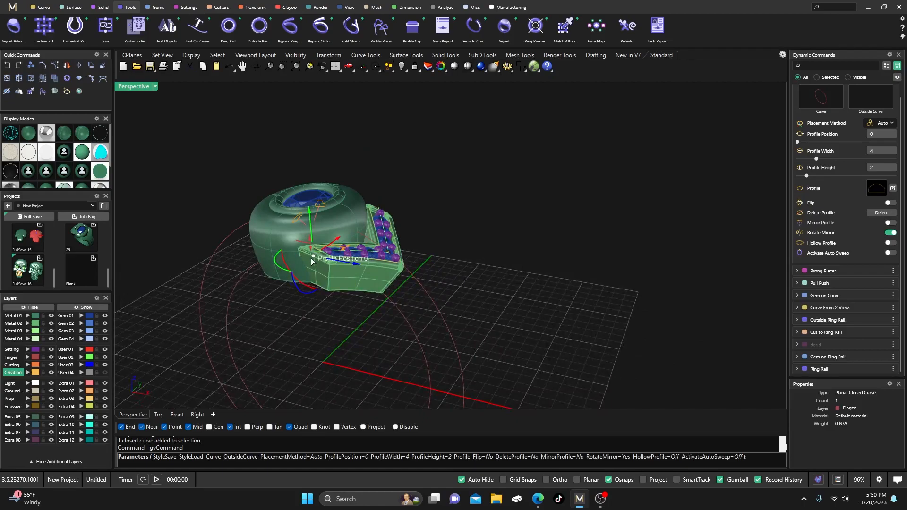
{"action": "left_click_drag", "start_coordinate": [312, 258], "coordinate": [383, 303]}
{"action": "left_click_drag", "start_coordinate": [0, 129], "coordinate": [343, 98]}
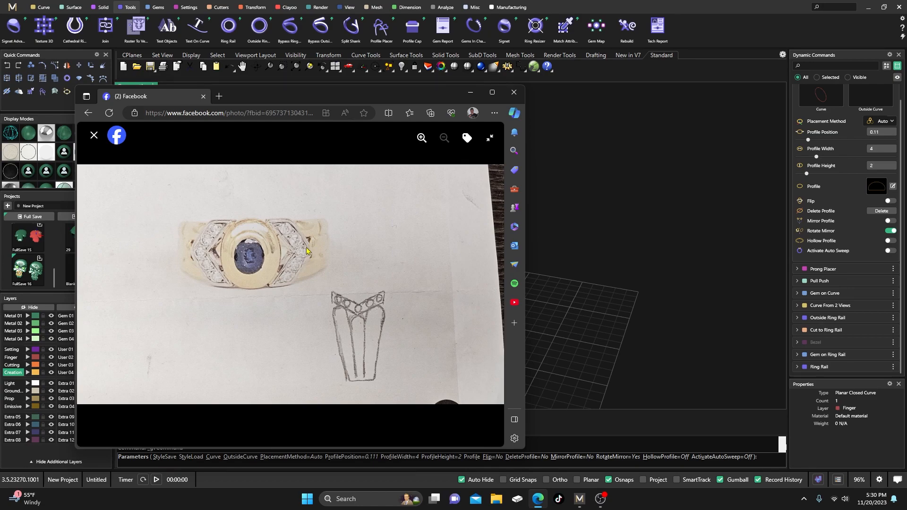
{"action": "left_click_drag", "start_coordinate": [373, 94], "coordinate": [0, 85]}
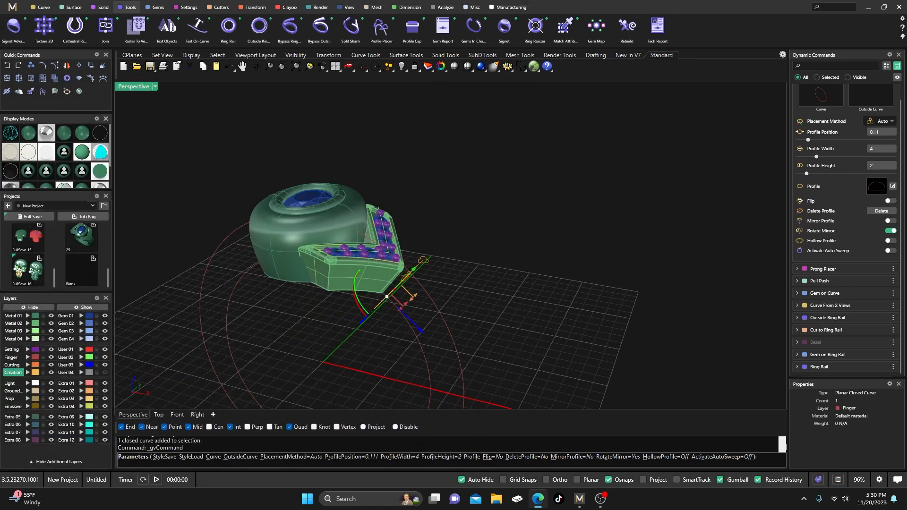
Place the profile at position 0.109 at the V panel's end and size it 2 mm wide and 2.7 mm high
{"action": "scroll", "coordinate": [388, 300], "scroll_direction": "up", "scroll_amount": 2}
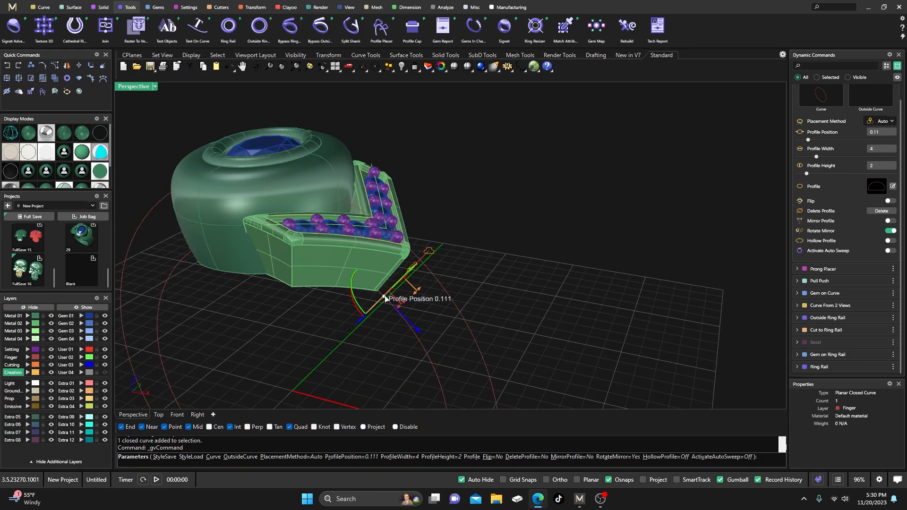
{"action": "left_click_drag", "start_coordinate": [384, 298], "coordinate": [385, 296]}
{"action": "scroll", "coordinate": [427, 345], "scroll_direction": "down", "scroll_amount": 6}
{"action": "right_click_drag", "start_coordinate": [426, 344], "coordinate": [353, 287]}
{"action": "scroll", "coordinate": [429, 320], "scroll_direction": "up", "scroll_amount": 3}
{"action": "left_click_drag", "start_coordinate": [408, 345], "coordinate": [367, 345]}
{"action": "left_click_drag", "start_coordinate": [353, 309], "coordinate": [353, 290]}
{"action": "right_click_drag", "start_coordinate": [359, 291], "coordinate": [433, 327]}
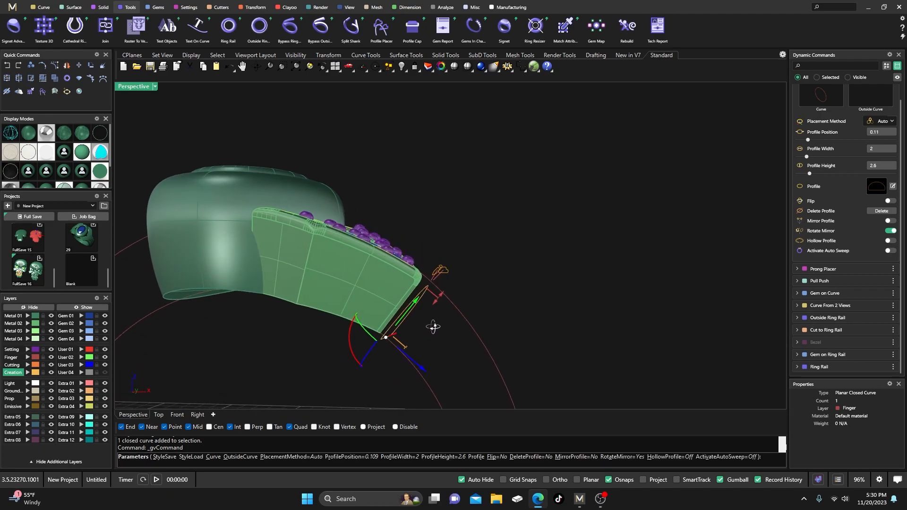
{"action": "scroll", "coordinate": [423, 309], "scroll_direction": "up", "scroll_amount": 3}
{"action": "mouse_move", "coordinate": [438, 297]}
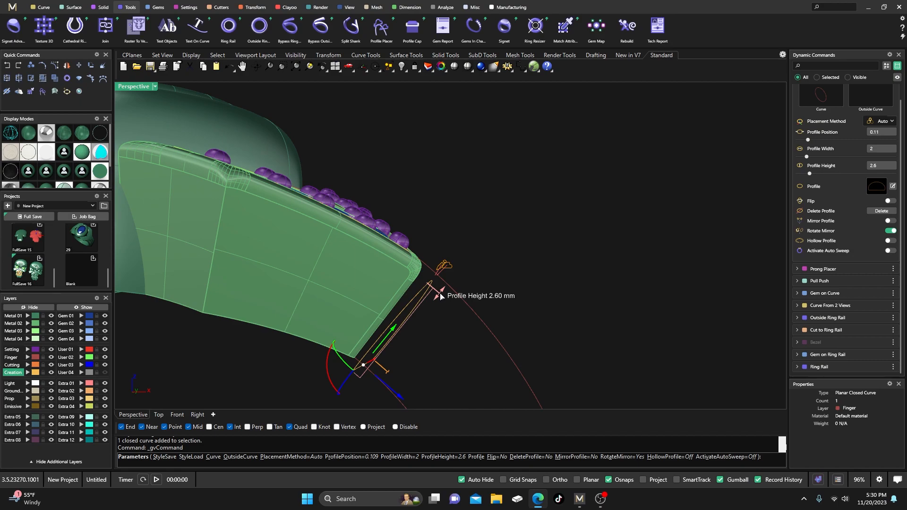
{"action": "left_click_drag", "start_coordinate": [441, 296], "coordinate": [441, 292]}
{"action": "scroll", "coordinate": [412, 265], "scroll_direction": "down", "scroll_amount": 5}
Add a second profile at position 0.5 at the base of the ring, set its height to 2.5 mm, and finish the placement
{"action": "right_click_drag", "start_coordinate": [433, 308], "coordinate": [336, 321]}
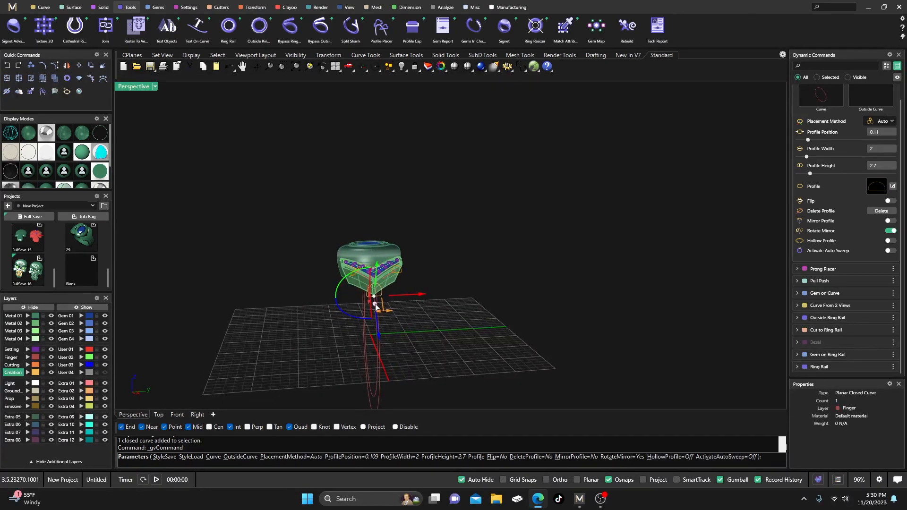
{"action": "scroll", "coordinate": [281, 294], "scroll_direction": "down", "scroll_amount": 6}
{"action": "right_click_drag", "start_coordinate": [281, 294], "coordinate": [344, 347]}
{"action": "scroll", "coordinate": [344, 347], "scroll_direction": "down", "scroll_amount": 6}
{"action": "scroll", "coordinate": [333, 370], "scroll_direction": "up", "scroll_amount": 5}
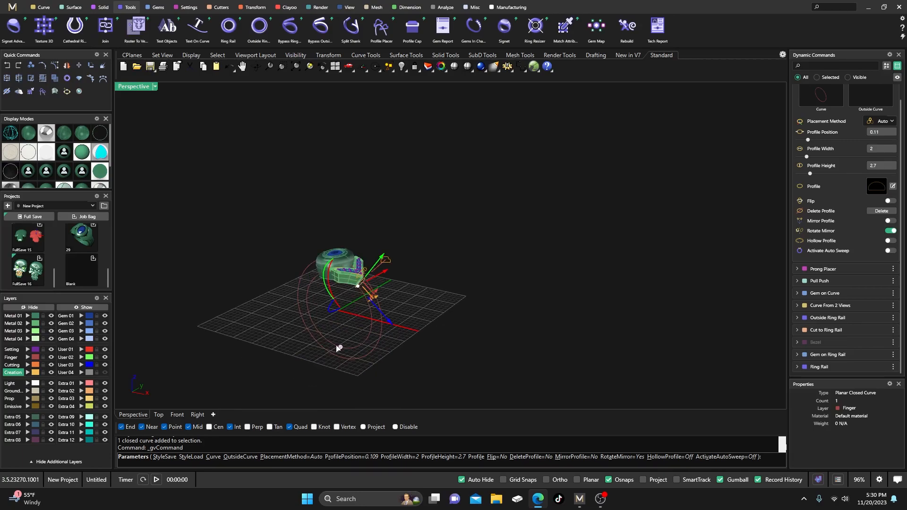
{"action": "left_click", "coordinate": [338, 349]}
{"action": "right_click_drag", "start_coordinate": [420, 367], "coordinate": [323, 348]}
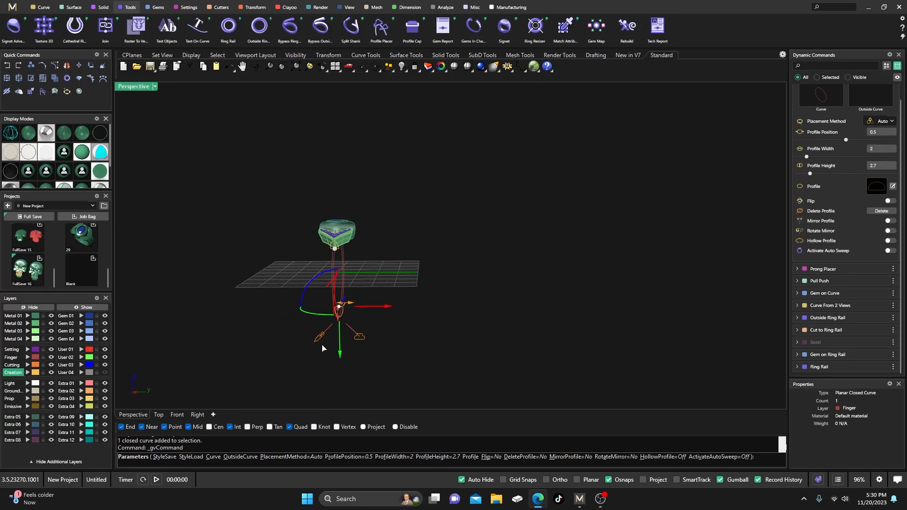
{"action": "scroll", "coordinate": [334, 327], "scroll_direction": "up", "scroll_amount": 3}
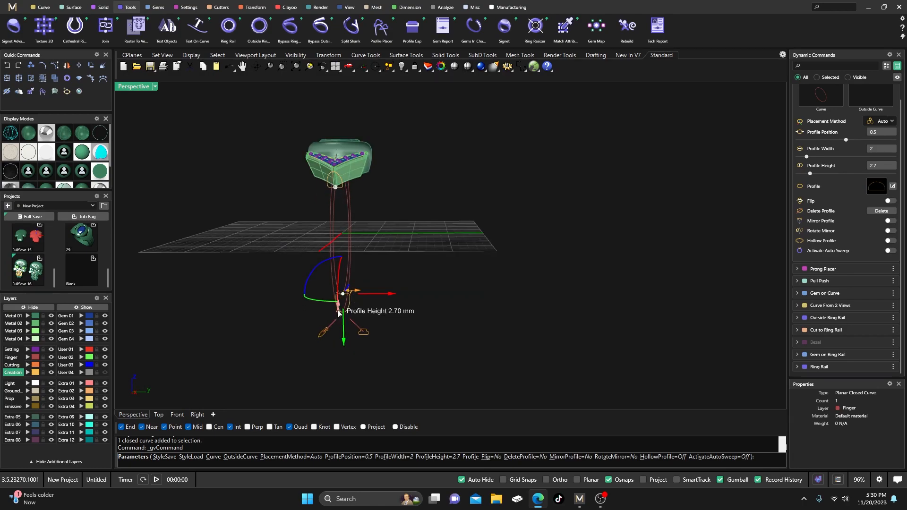
{"action": "left_click_drag", "start_coordinate": [338, 312], "coordinate": [338, 311]}
{"action": "right_click_drag", "start_coordinate": [316, 314], "coordinate": [396, 287]}
{"action": "scroll", "coordinate": [407, 286], "scroll_direction": "up", "scroll_amount": 5}
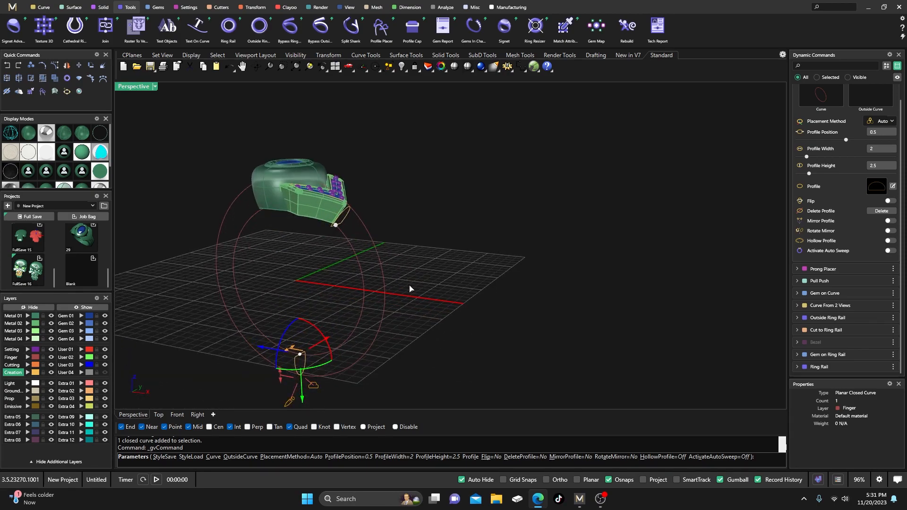
{"action": "key", "text": "Return"}
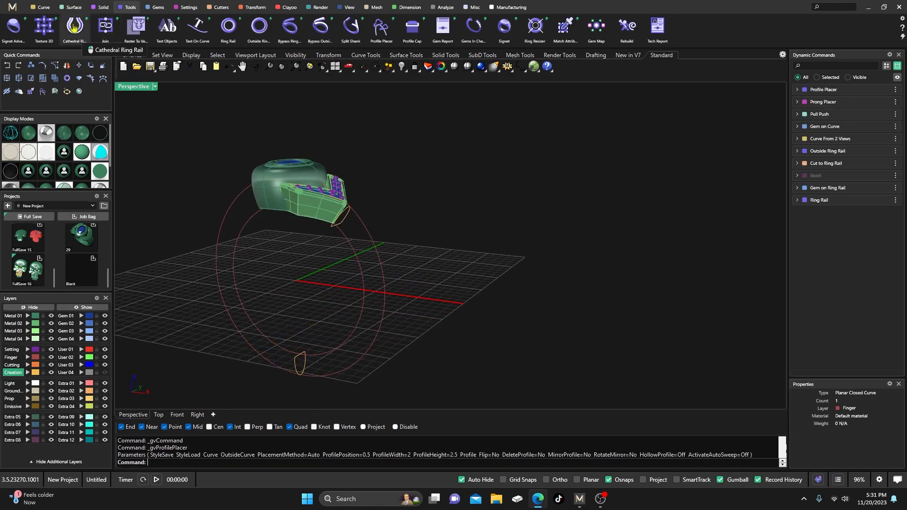
Sweep the upper and base profiles along the finger rail with Sweep 1 to form half of the shank
{"action": "left_click", "coordinate": [70, 9]}
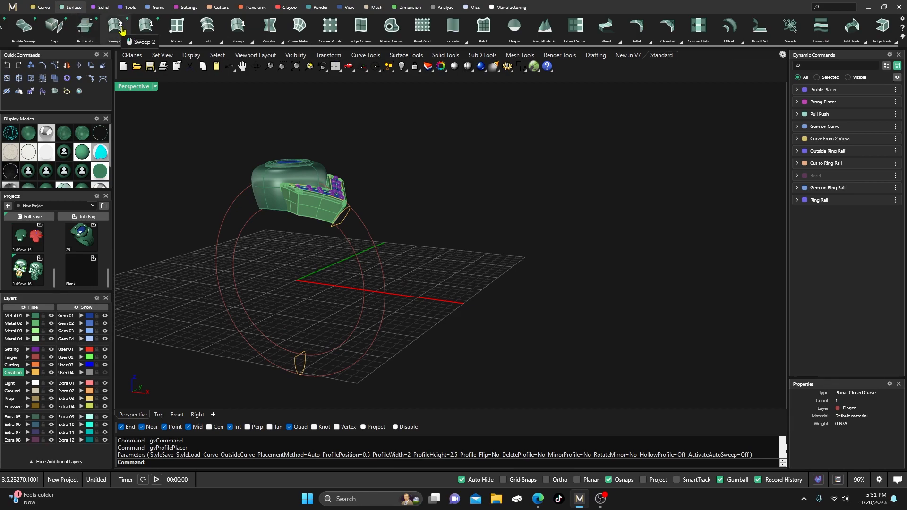
{"action": "left_click", "coordinate": [146, 26]}
{"action": "left_click", "coordinate": [351, 250]}
{"action": "left_click", "coordinate": [345, 218]}
{"action": "left_click", "coordinate": [306, 368]}
{"action": "key", "text": "Return"}
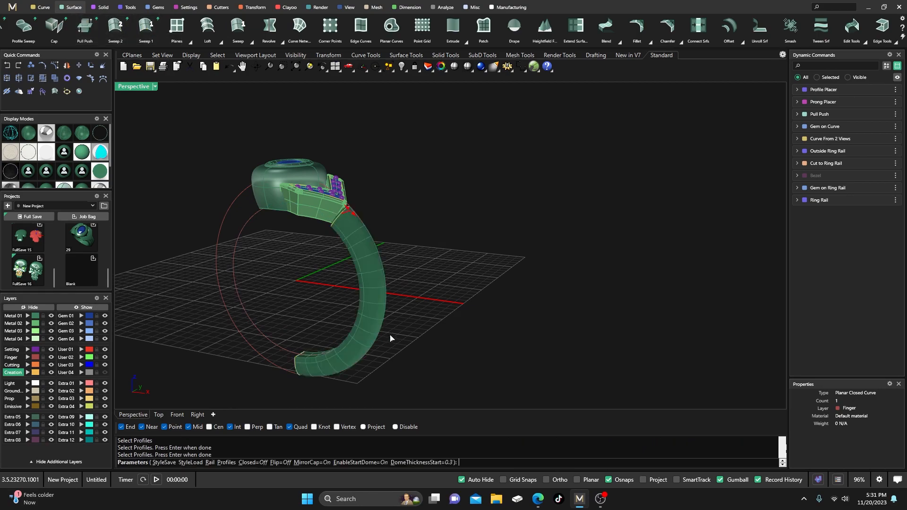
Set the sweep's start dome thickness to 1.8 mm so the shank's upper end runs into the V panel
{"action": "right_click_drag", "start_coordinate": [411, 282], "coordinate": [426, 298]}
{"action": "scroll", "coordinate": [351, 243], "scroll_direction": "up", "scroll_amount": 8}
{"action": "mouse_move", "coordinate": [326, 212]}
{"action": "left_click_drag", "start_coordinate": [330, 215], "coordinate": [283, 168]}
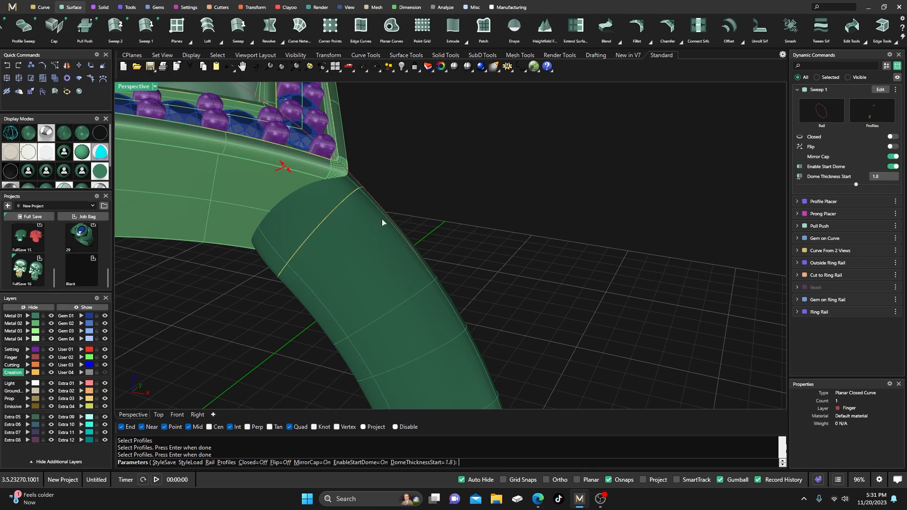
{"action": "scroll", "coordinate": [529, 250], "scroll_direction": "down", "scroll_amount": 7}
{"action": "scroll", "coordinate": [495, 246], "scroll_direction": "down", "scroll_amount": 4}
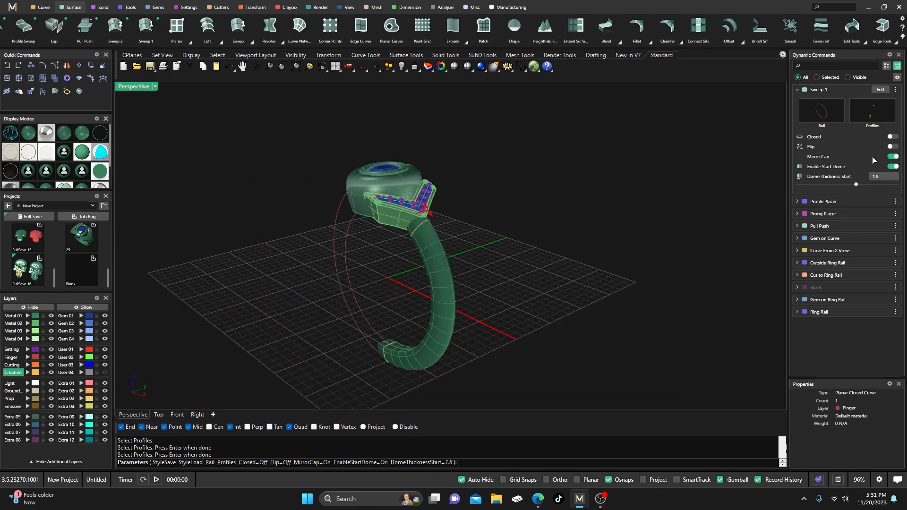
Turn off the mirror cap and the end dome at the shank's base, and finish the sweep
{"action": "left_click", "coordinate": [898, 157]}
{"action": "right_click_drag", "start_coordinate": [597, 309], "coordinate": [418, 351]}
{"action": "scroll", "coordinate": [484, 353], "scroll_direction": "up", "scroll_amount": 4}
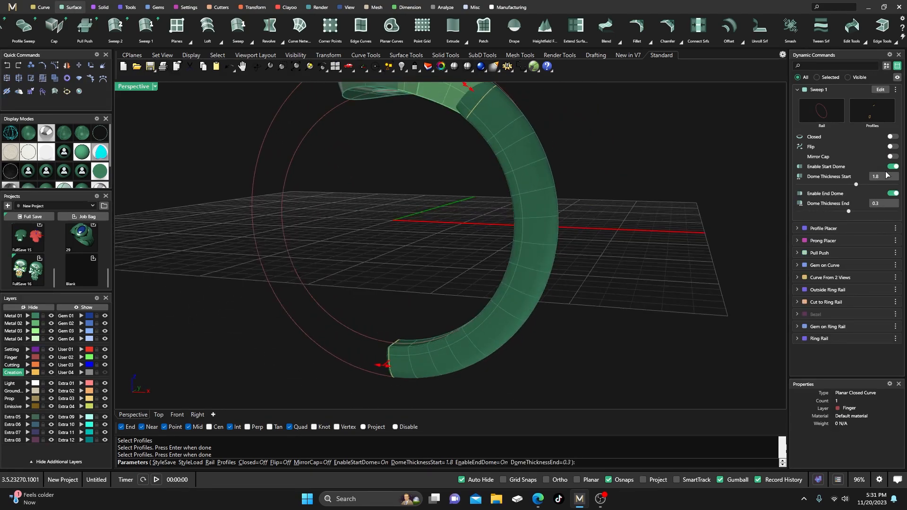
{"action": "left_click", "coordinate": [893, 193]}
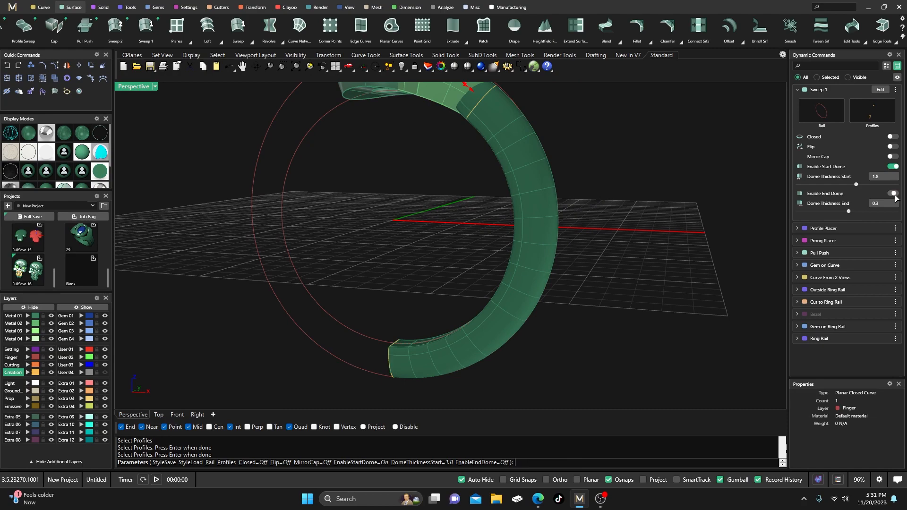
{"action": "right_click_drag", "start_coordinate": [502, 357], "coordinate": [595, 238]}
{"action": "scroll", "coordinate": [558, 350], "scroll_direction": "down", "scroll_amount": 5}
{"action": "scroll", "coordinate": [383, 274], "scroll_direction": "up", "scroll_amount": 6}
{"action": "scroll", "coordinate": [403, 260], "scroll_direction": "down", "scroll_amount": 5}
{"action": "right_click", "coordinate": [411, 307]}
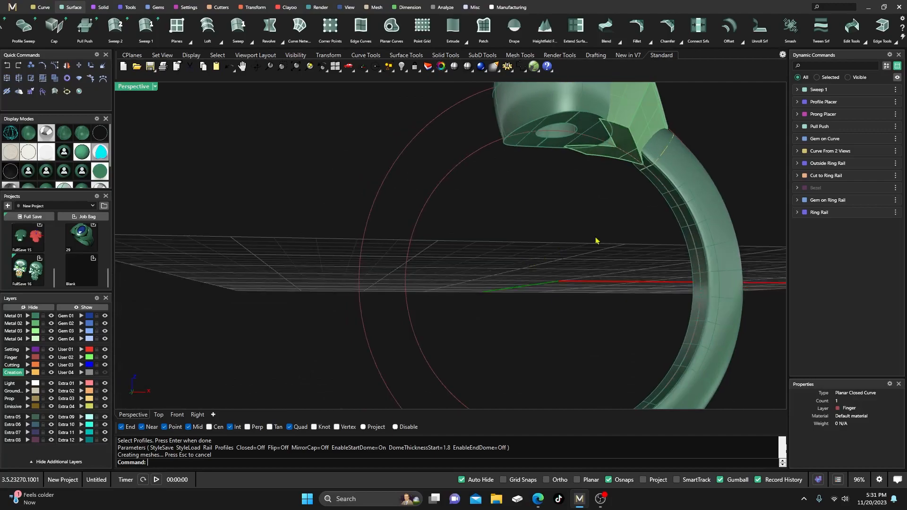
Start Profile Placer on the ring rail curve and choose a half-round profile for a side band
{"action": "left_click", "coordinate": [672, 198]}
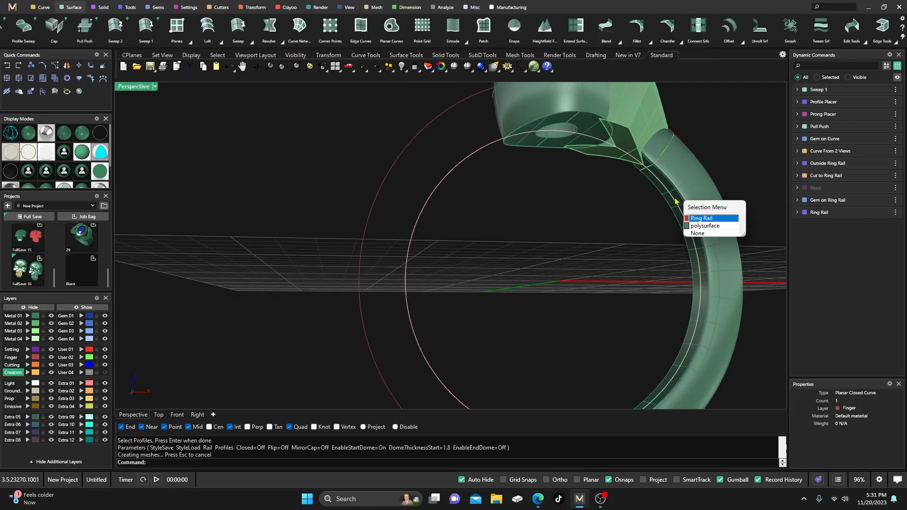
{"action": "left_click", "coordinate": [701, 219]}
{"action": "right_click_drag", "start_coordinate": [543, 265], "coordinate": [330, 249]}
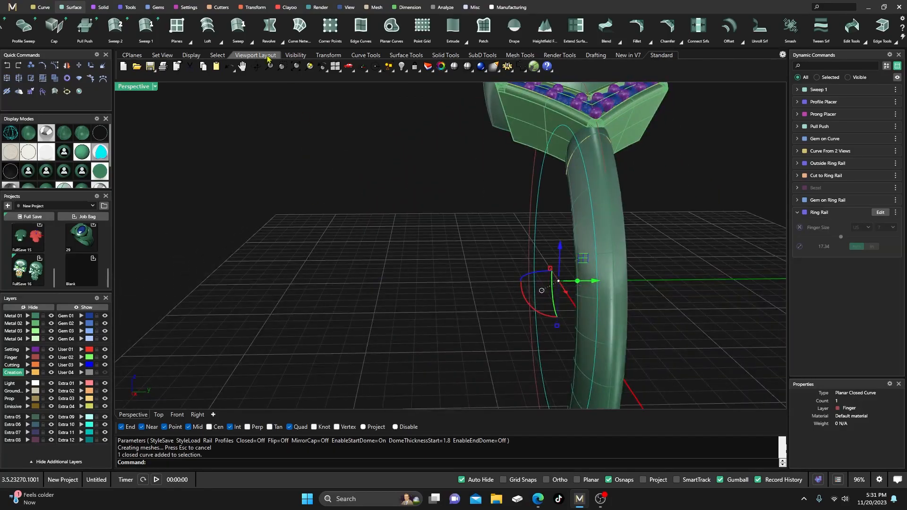
{"action": "left_click", "coordinate": [129, 7]}
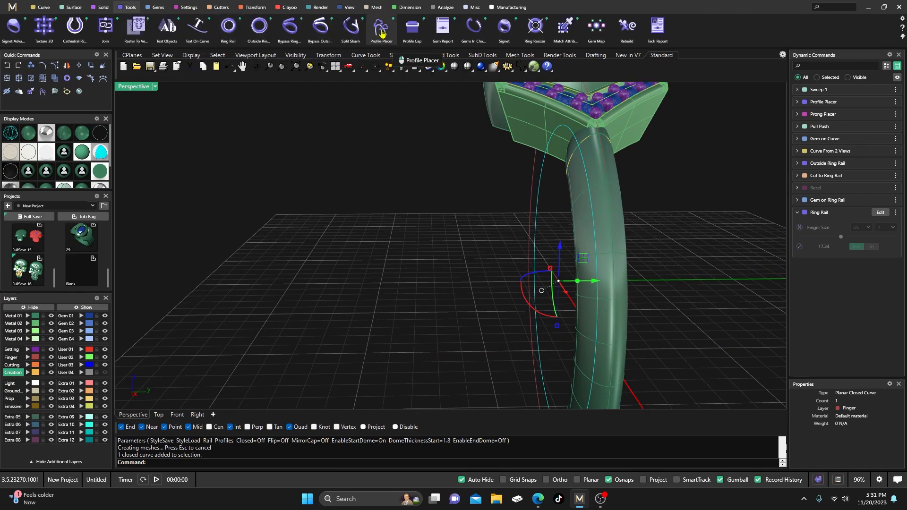
{"action": "left_click", "coordinate": [382, 36]}
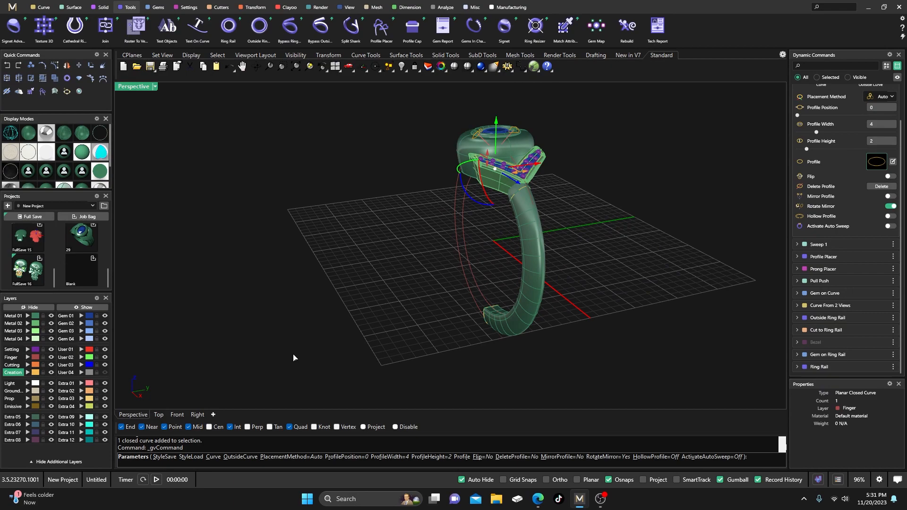
{"action": "left_click", "coordinate": [181, 348]}
{"action": "scroll", "coordinate": [506, 174], "scroll_direction": "up", "scroll_amount": 5}
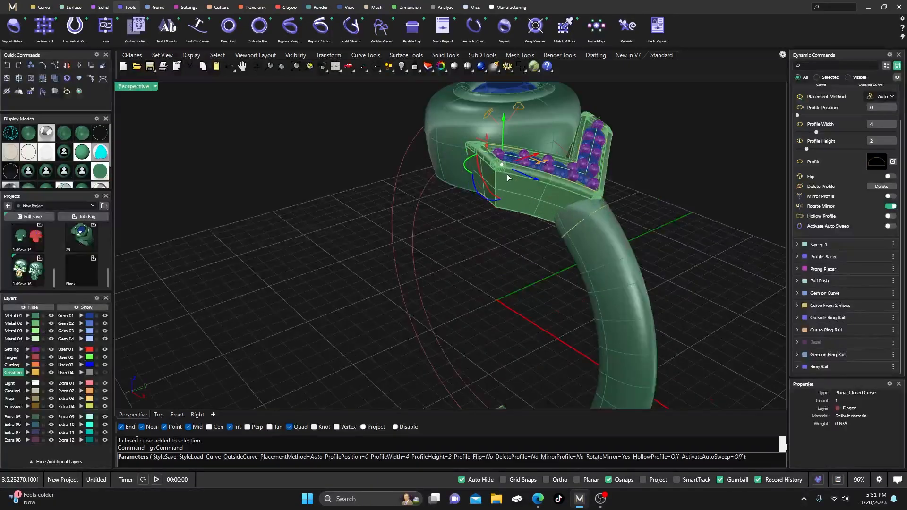
Move the profile to position 0.088, set its width to 2 mm, and offset it sideways beside the first shank band
{"action": "left_click_drag", "start_coordinate": [509, 173], "coordinate": [562, 222]}
{"action": "right_click_drag", "start_coordinate": [562, 222], "coordinate": [522, 253]}
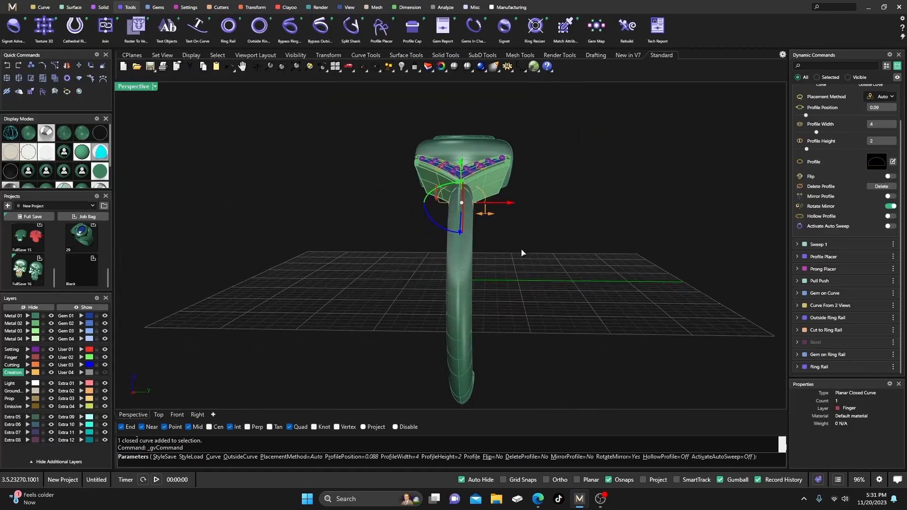
{"action": "scroll", "coordinate": [522, 253], "scroll_direction": "up", "scroll_amount": 3}
{"action": "mouse_move", "coordinate": [489, 209]}
{"action": "left_mouse_down"}
{"action": "mouse_move", "coordinate": [497, 218]}
{"action": "mouse_move", "coordinate": [489, 209]}
{"action": "mouse_move", "coordinate": [499, 203]}
{"action": "mouse_move", "coordinate": [526, 212]}
{"action": "mouse_move", "coordinate": [479, 205]}
{"action": "left_mouse_up"}
{"action": "scroll", "coordinate": [478, 189], "scroll_direction": "up", "scroll_amount": 3}
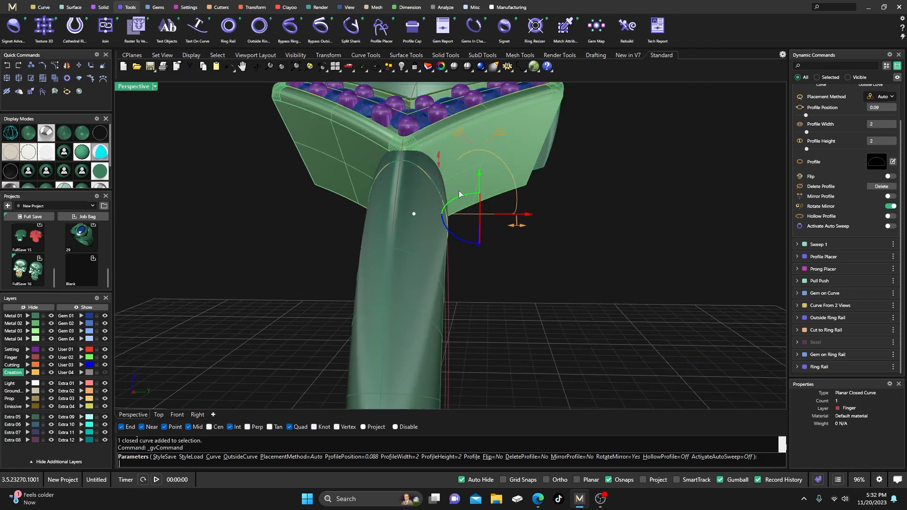
{"action": "scroll", "coordinate": [453, 199], "scroll_direction": "down", "scroll_amount": 3}
{"action": "scroll", "coordinate": [425, 246], "scroll_direction": "down", "scroll_amount": 2}
{"action": "right_click_drag", "start_coordinate": [425, 249], "coordinate": [499, 327]}
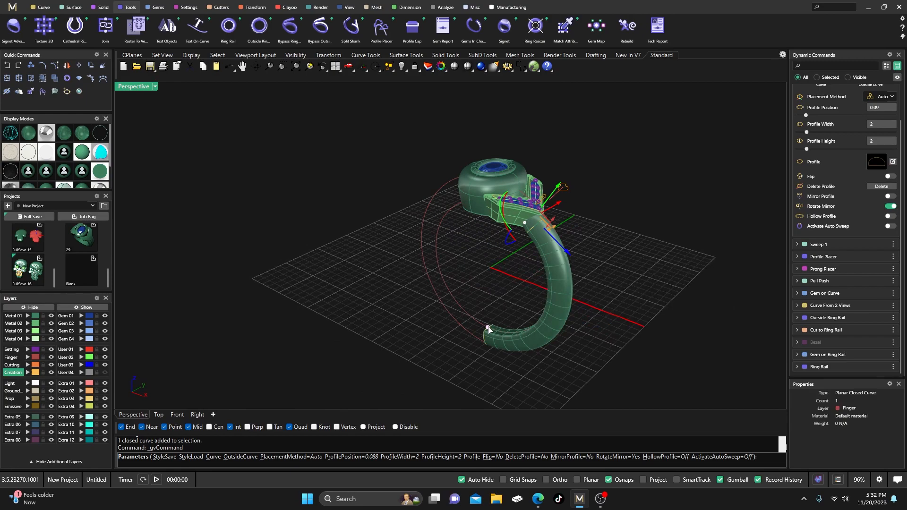
Add a base profile at position 0.5, offset it sideways beside the first shank band, and finish the placement
{"action": "left_click", "coordinate": [491, 327]}
{"action": "right_click_drag", "start_coordinate": [489, 326], "coordinate": [398, 322]}
{"action": "scroll", "coordinate": [397, 325], "scroll_direction": "up", "scroll_amount": 4}
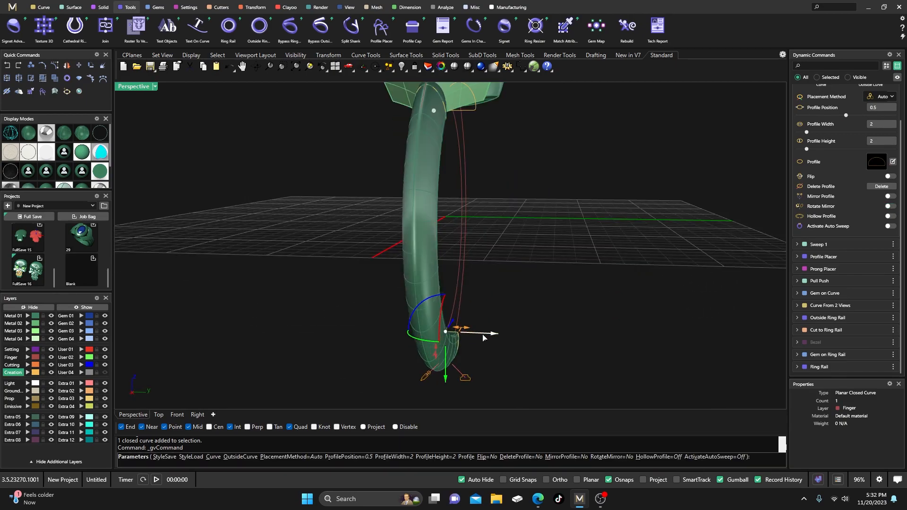
{"action": "left_click_drag", "start_coordinate": [516, 339], "coordinate": [514, 340]}
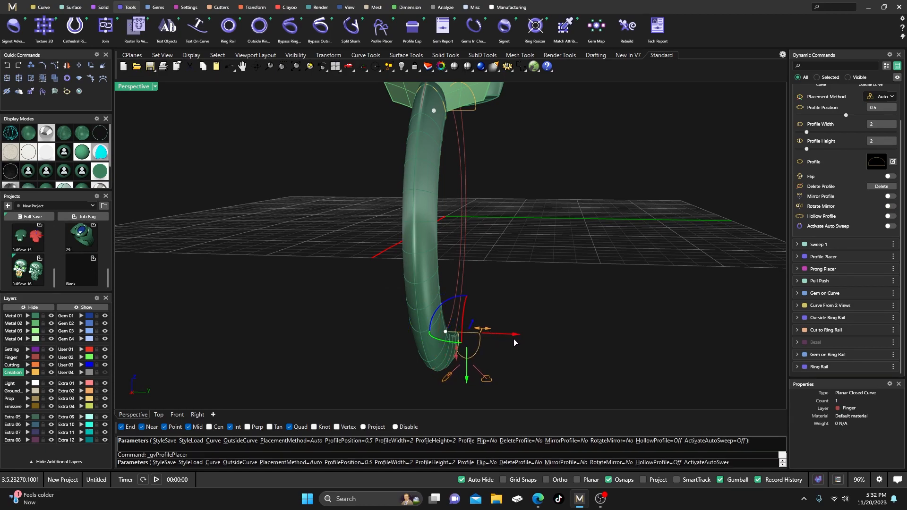
{"action": "scroll", "coordinate": [351, 268], "scroll_direction": "down", "scroll_amount": 4}
{"action": "right_click", "coordinate": [339, 275]}
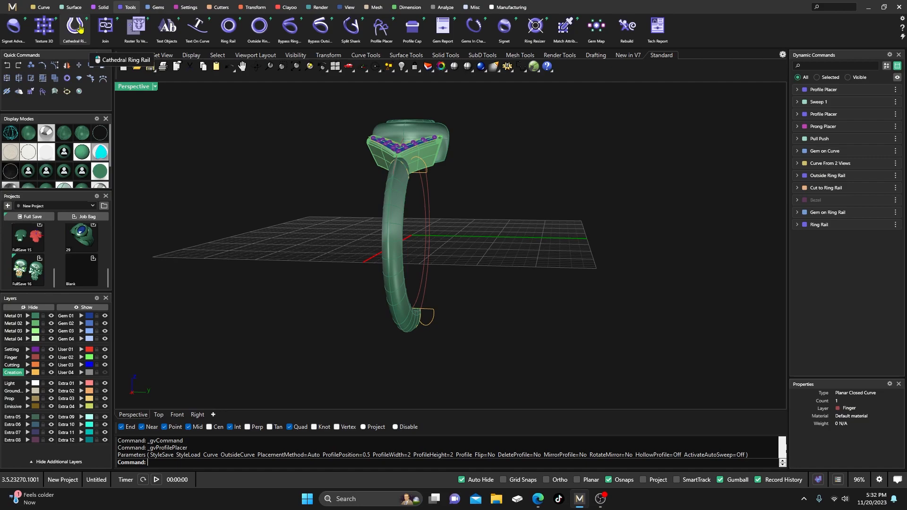
Sweep the two offset half-round profiles along the finger rail with Sweep 1 to form the side band
{"action": "left_click", "coordinate": [72, 8]}
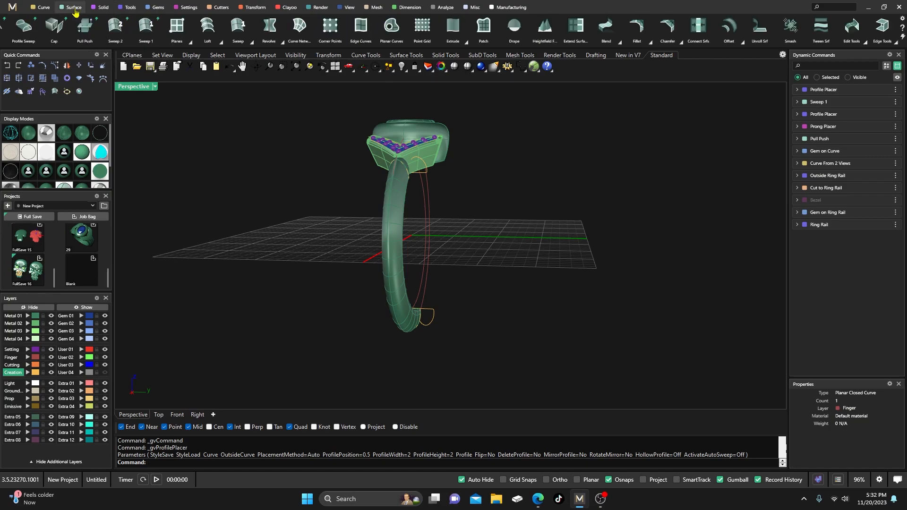
{"action": "left_click", "coordinate": [144, 33]}
{"action": "right_click_drag", "start_coordinate": [426, 208], "coordinate": [403, 186]}
{"action": "left_click", "coordinate": [438, 204]}
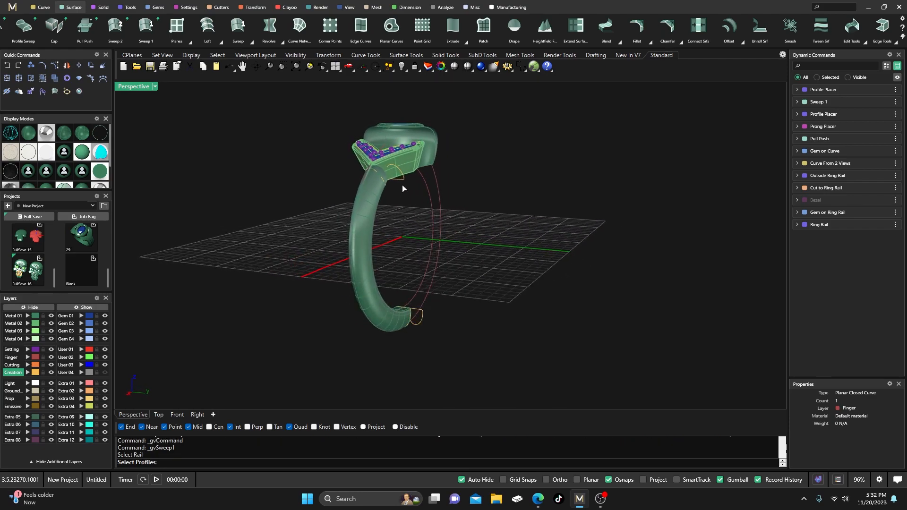
{"action": "left_click", "coordinate": [422, 328]}
{"action": "right_click", "coordinate": [446, 337]}
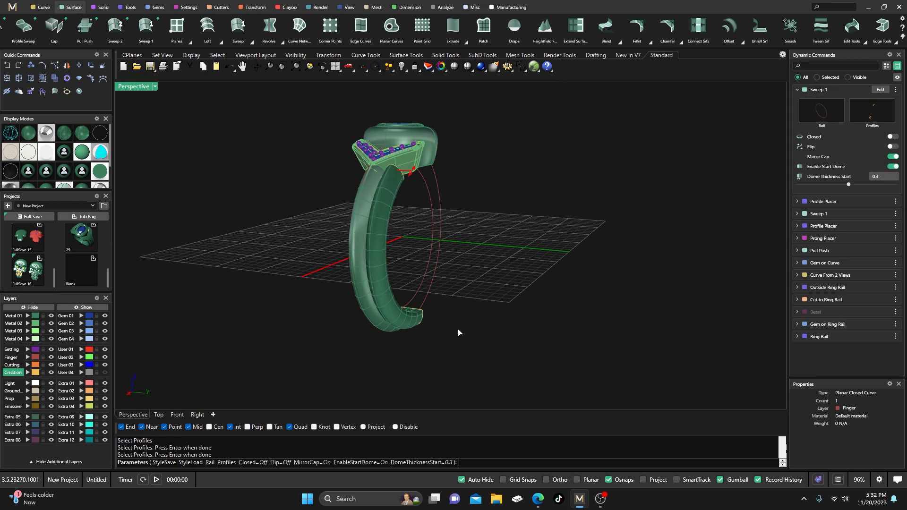
Set the side band's start dome thickness to 0.2 mm where it meets the V panel
{"action": "right_click_drag", "start_coordinate": [459, 332], "coordinate": [406, 338]}
{"action": "scroll", "coordinate": [362, 181], "scroll_direction": "up", "scroll_amount": 7}
{"action": "mouse_move", "coordinate": [374, 164]}
{"action": "left_mouse_down"}
{"action": "mouse_move", "coordinate": [399, 146]}
{"action": "mouse_move", "coordinate": [365, 166]}
{"action": "left_mouse_up"}
{"action": "right_click_drag", "start_coordinate": [365, 166], "coordinate": [362, 223]}
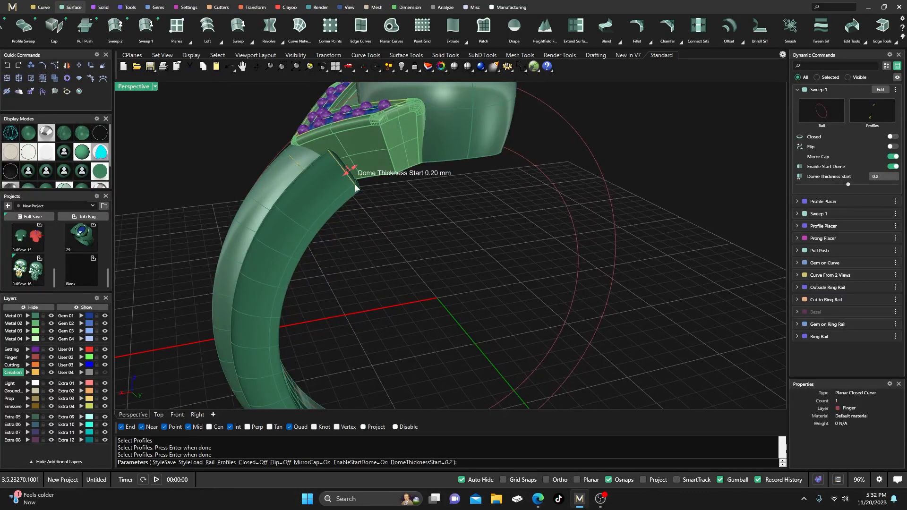
Turn off the side band's mirror cap and end dome, and inspect its open end at the base of the ring
{"action": "scroll", "coordinate": [364, 197], "scroll_direction": "down", "scroll_amount": 5}
{"action": "right_click_drag", "start_coordinate": [371, 219], "coordinate": [366, 153]}
{"action": "scroll", "coordinate": [412, 349], "scroll_direction": "up", "scroll_amount": 6}
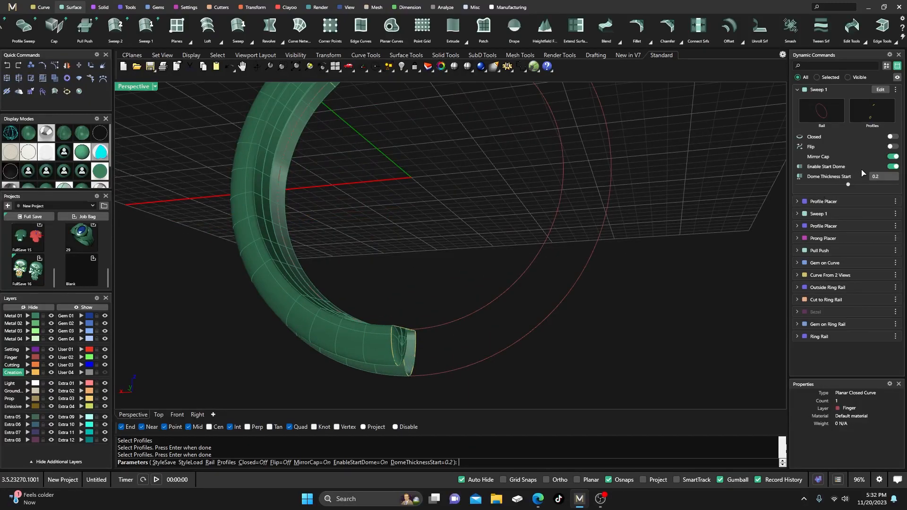
{"action": "left_click", "coordinate": [893, 157]}
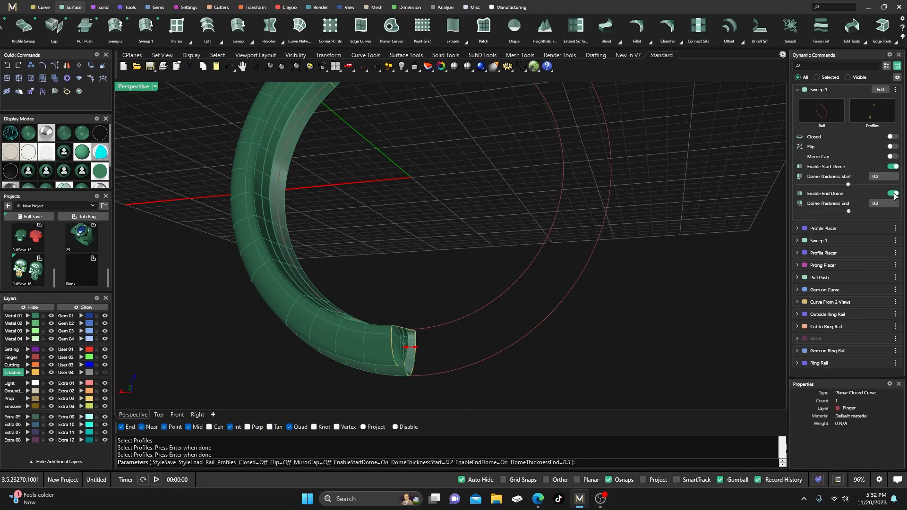
{"action": "left_click", "coordinate": [893, 194]}
{"action": "scroll", "coordinate": [488, 282], "scroll_direction": "down", "scroll_amount": 4}
{"action": "right_click_drag", "start_coordinate": [488, 282], "coordinate": [502, 325]}
{"action": "right_click_drag", "start_coordinate": [435, 245], "coordinate": [410, 275]}
{"action": "right_click_drag", "start_coordinate": [496, 297], "coordinate": [444, 292]}
{"action": "scroll", "coordinate": [443, 293], "scroll_direction": "up", "scroll_amount": 5}
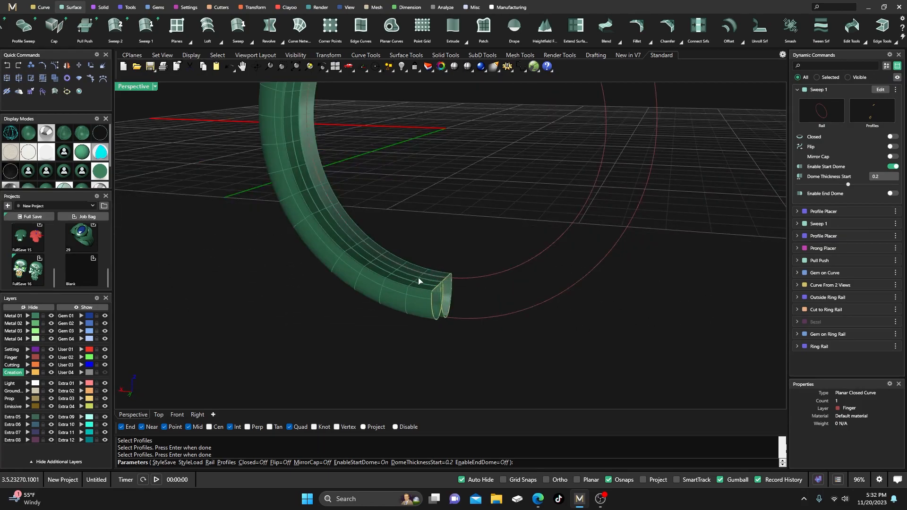
{"action": "scroll", "coordinate": [420, 286], "scroll_direction": "down", "scroll_amount": 5}
{"action": "right_click_drag", "start_coordinate": [434, 261], "coordinate": [474, 259]}
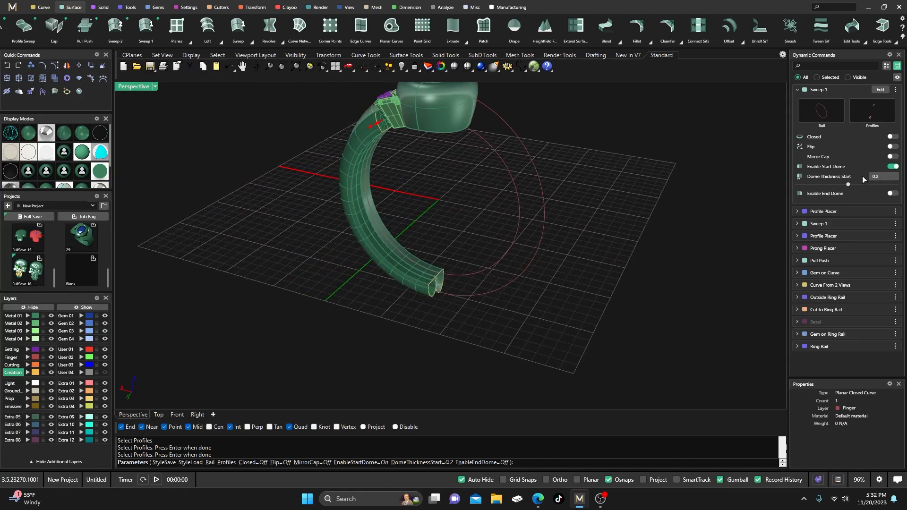
Turn on the side band's mirror cap and finish the sweep
{"action": "left_click", "coordinate": [893, 157]}
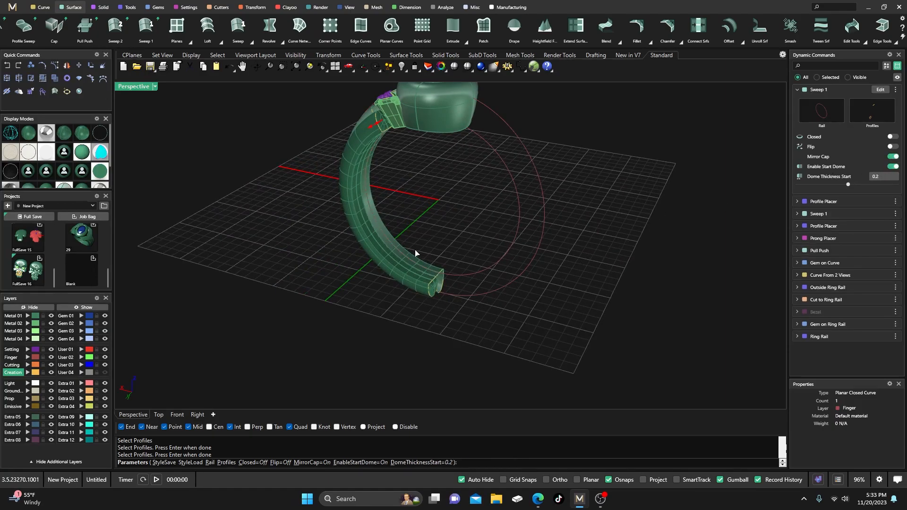
{"action": "scroll", "coordinate": [376, 126], "scroll_direction": "up", "scroll_amount": 6}
{"action": "right_click_drag", "start_coordinate": [383, 204], "coordinate": [451, 231]}
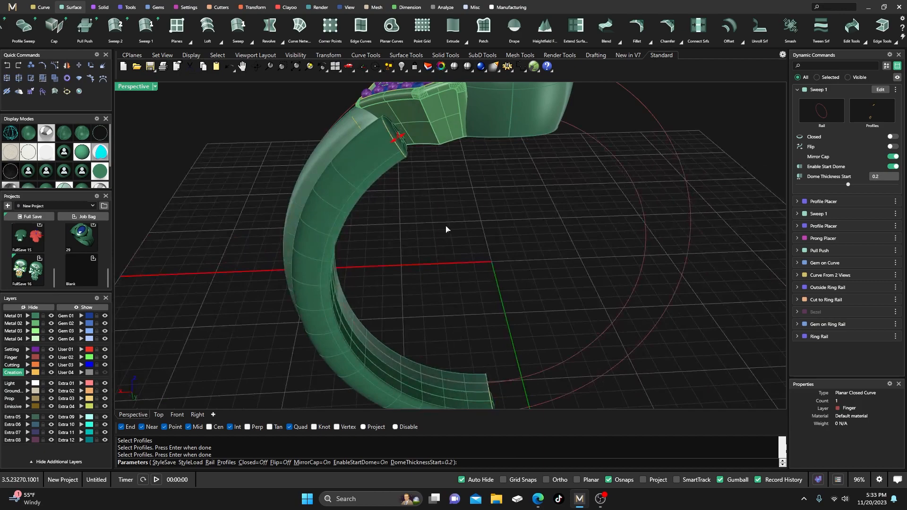
{"action": "right_click", "coordinate": [439, 223]}
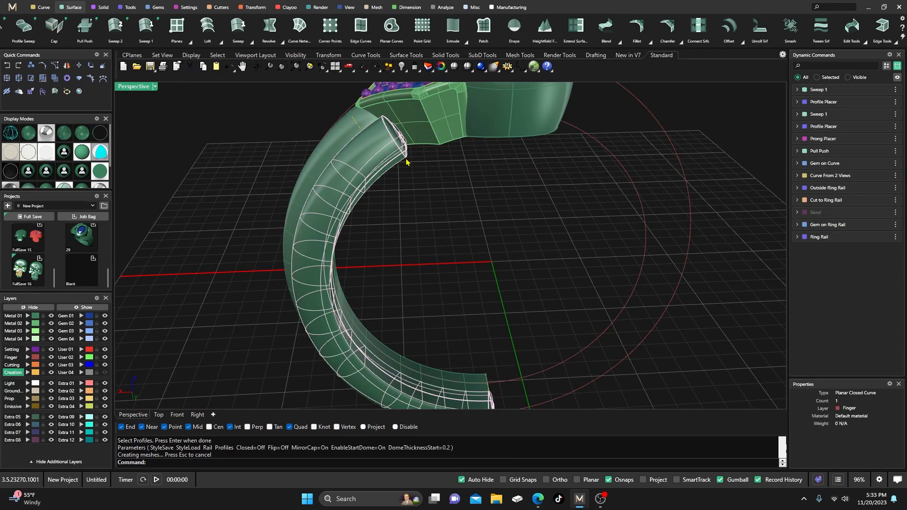
{"action": "left_click", "coordinate": [428, 208]}
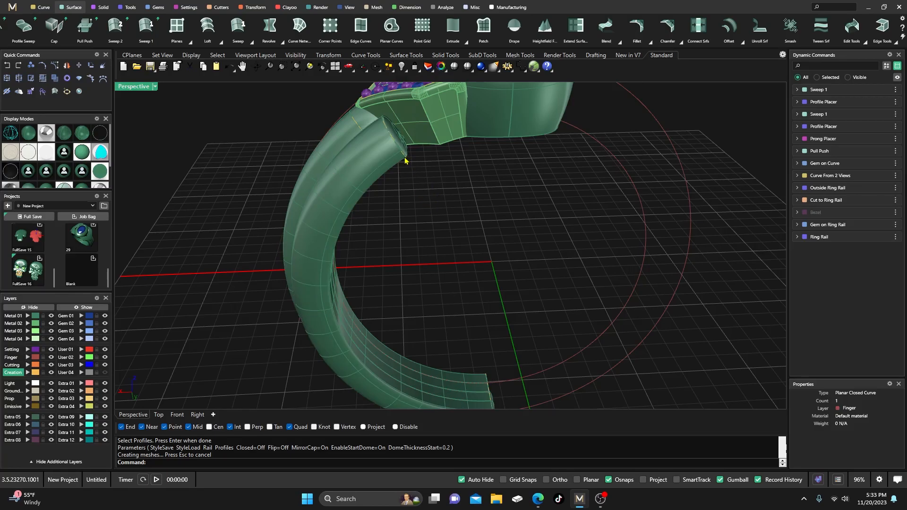
Reopen the side band's profile placement and move its start profile to position 0.06, closer to the V panel
{"action": "left_click", "coordinate": [405, 161]}
{"action": "left_click", "coordinate": [412, 168]}
{"action": "scroll", "coordinate": [406, 156], "scroll_direction": "up", "scroll_amount": 5}
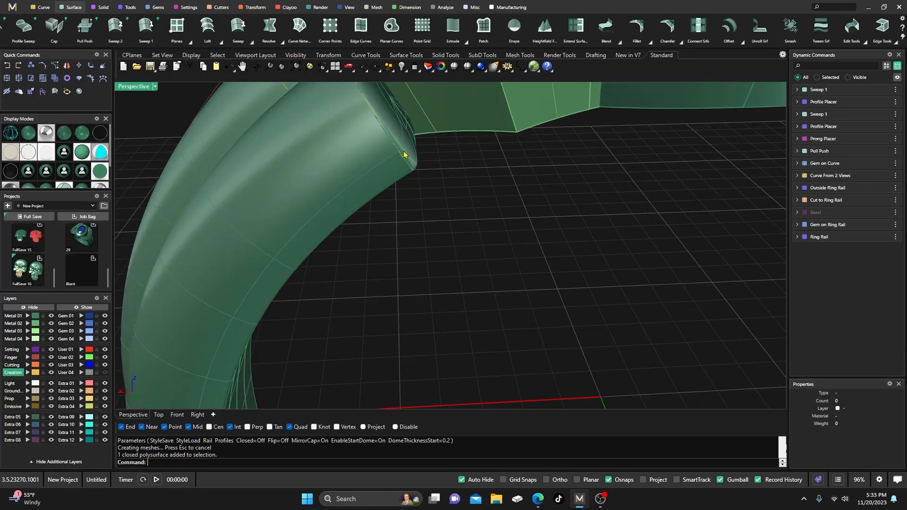
{"action": "left_click", "coordinate": [409, 166]}
{"action": "left_click", "coordinate": [438, 188]}
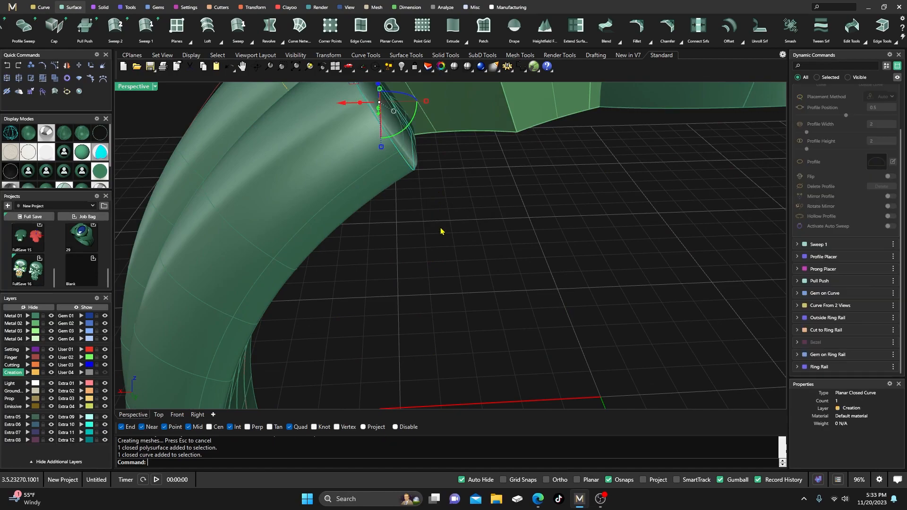
{"action": "scroll", "coordinate": [454, 235], "scroll_direction": "down", "scroll_amount": 3}
{"action": "scroll", "coordinate": [847, 178], "scroll_direction": "up", "scroll_amount": 2}
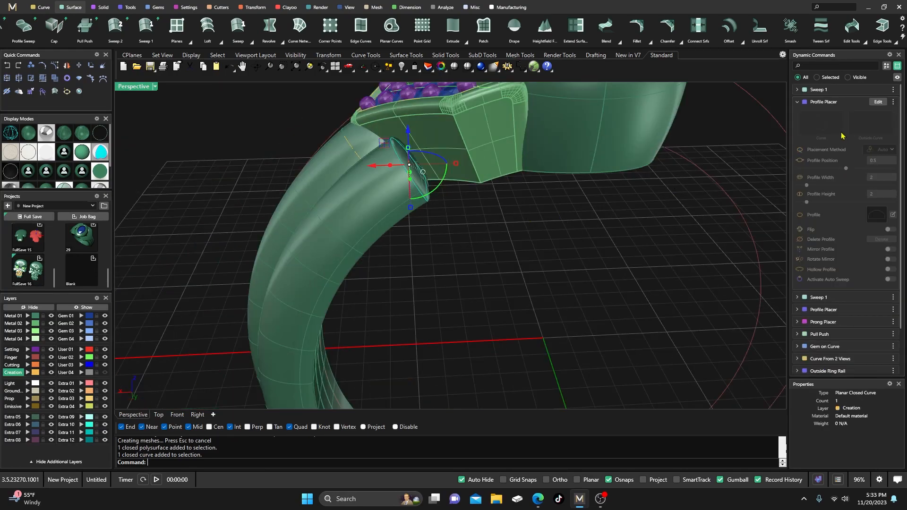
{"action": "left_click", "coordinate": [878, 101]}
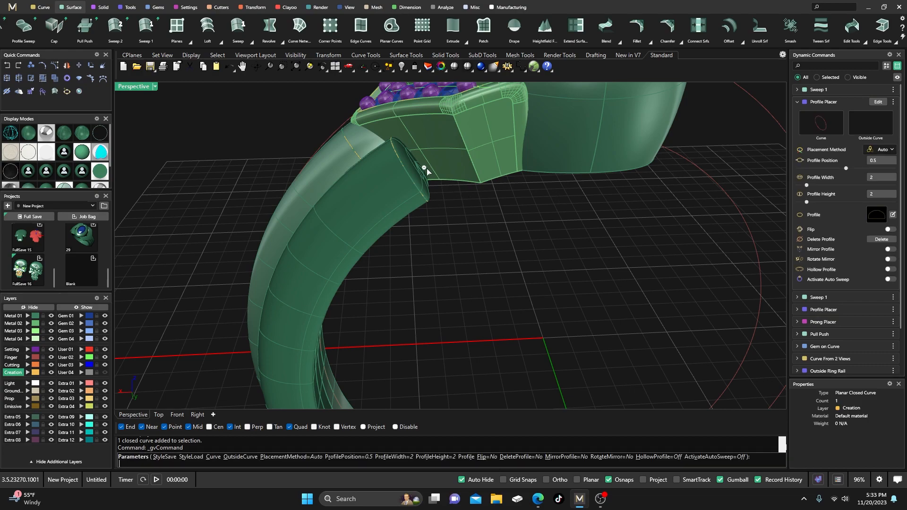
{"action": "left_click", "coordinate": [423, 168]}
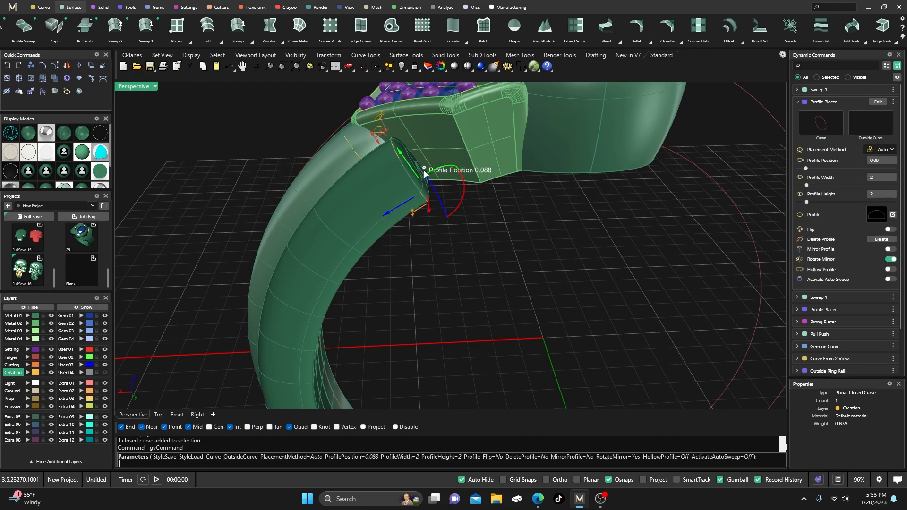
{"action": "left_click_drag", "start_coordinate": [425, 171], "coordinate": [464, 148]}
Try mirroring the side band's profile around the ring while keeping the placement open
{"action": "scroll", "coordinate": [469, 200], "scroll_direction": "down", "scroll_amount": 5}
{"action": "right_click_drag", "start_coordinate": [488, 259], "coordinate": [456, 246]}
{"action": "scroll", "coordinate": [505, 375], "scroll_direction": "up", "scroll_amount": 6}
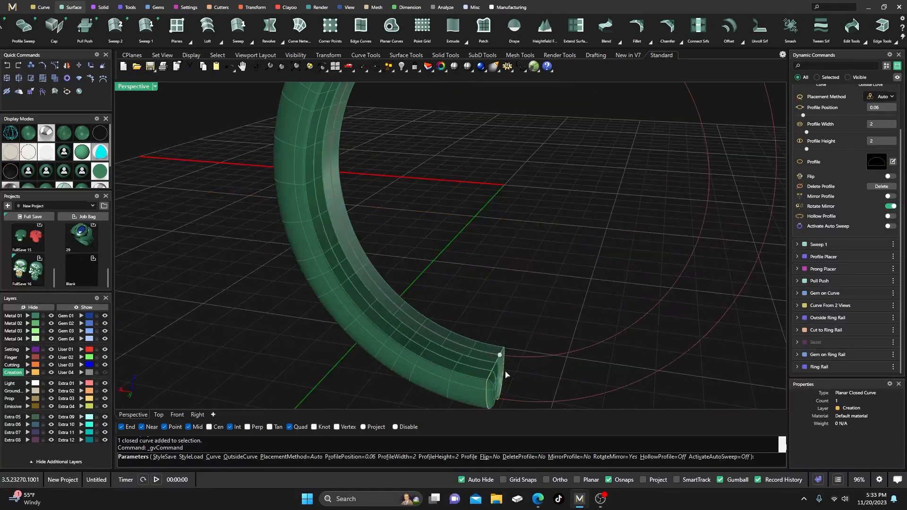
{"action": "right_click_drag", "start_coordinate": [503, 374], "coordinate": [652, 283]}
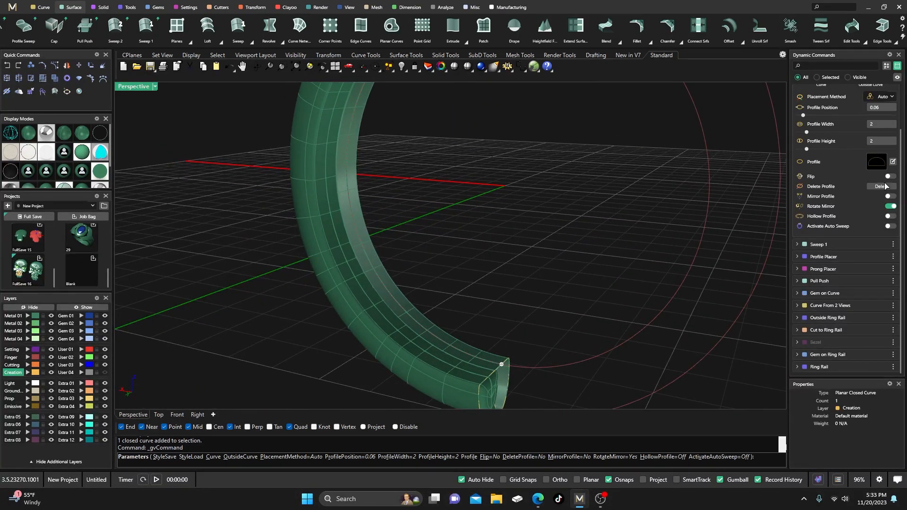
{"action": "scroll", "coordinate": [852, 137], "scroll_direction": "up", "scroll_amount": 2}
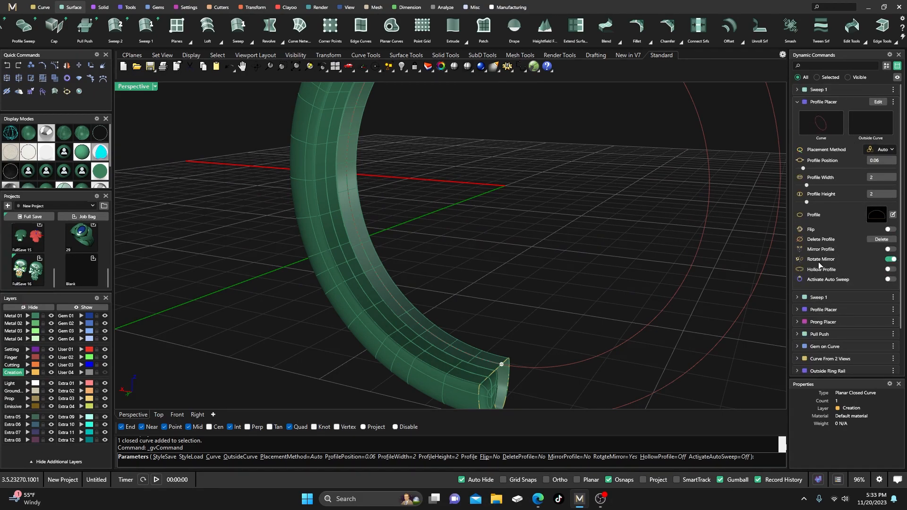
{"action": "left_click", "coordinate": [890, 248]}
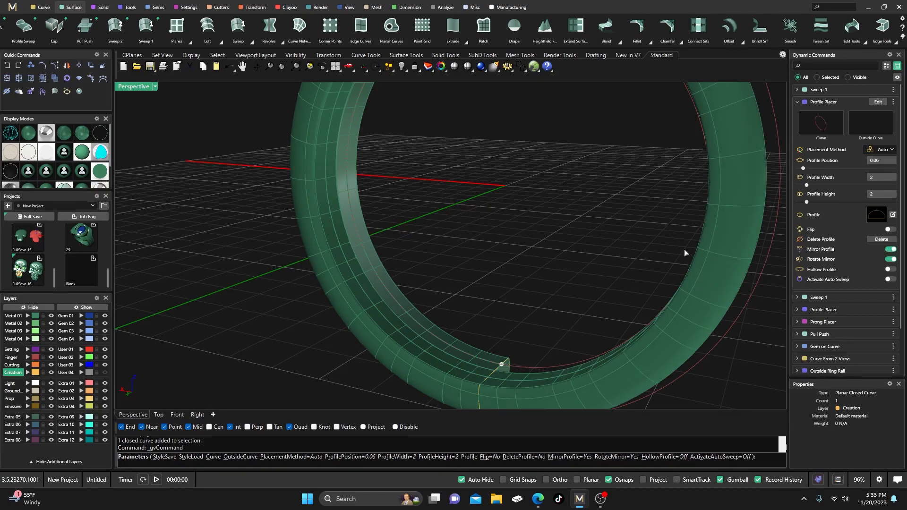
{"action": "left_click", "coordinate": [892, 250]}
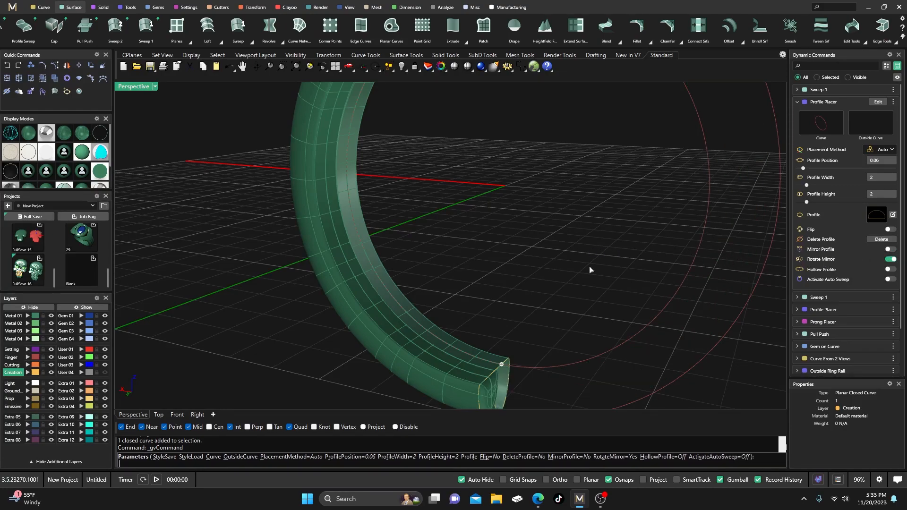
Finish the side band's profile placement
{"action": "scroll", "coordinate": [479, 265], "scroll_direction": "down", "scroll_amount": 2}
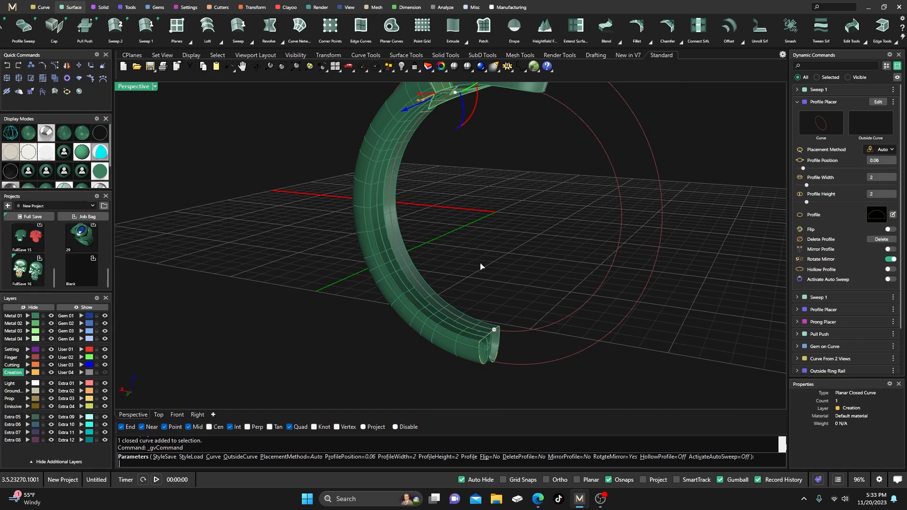
{"action": "right_click_drag", "start_coordinate": [491, 268], "coordinate": [473, 300]}
{"action": "right_click", "coordinate": [503, 275]}
Try turning on the mirror cap of the centre band's sweep and finish the edit
{"action": "scroll", "coordinate": [492, 326], "scroll_direction": "up", "scroll_amount": 5}
{"action": "left_click", "coordinate": [493, 325]}
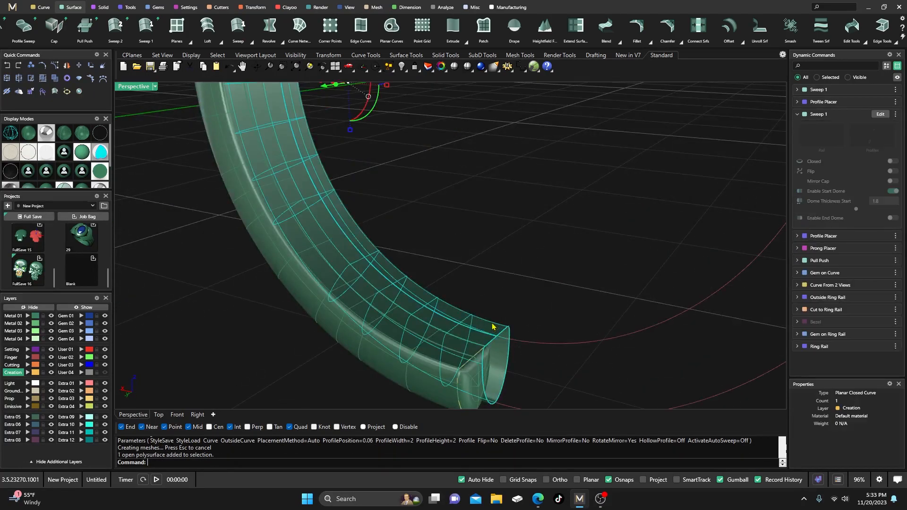
{"action": "left_click", "coordinate": [881, 115]}
{"action": "left_click", "coordinate": [892, 181]}
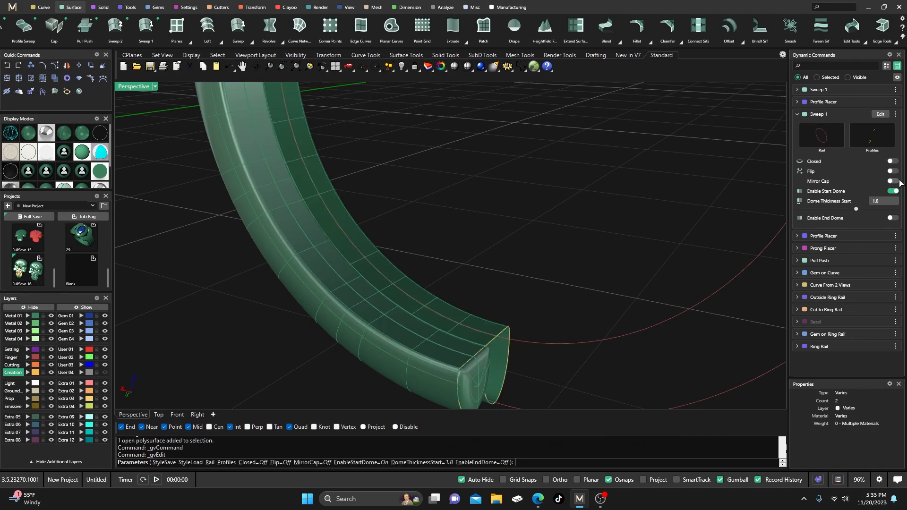
{"action": "right_click_drag", "start_coordinate": [530, 208], "coordinate": [528, 211]}
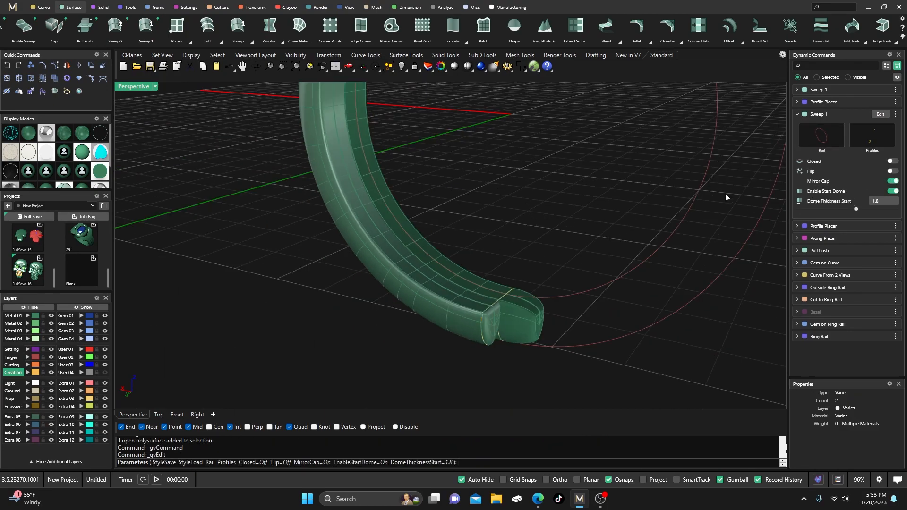
{"action": "scroll", "coordinate": [610, 286], "scroll_direction": "down", "scroll_amount": 3}
{"action": "right_click_drag", "start_coordinate": [610, 286], "coordinate": [621, 302]}
{"action": "scroll", "coordinate": [563, 302], "scroll_direction": "up", "scroll_amount": 5}
{"action": "scroll", "coordinate": [563, 302], "scroll_direction": "down", "scroll_amount": 2}
{"action": "right_click_drag", "start_coordinate": [559, 300], "coordinate": [522, 286]}
{"action": "scroll", "coordinate": [523, 285], "scroll_direction": "down", "scroll_amount": 3}
{"action": "scroll", "coordinate": [529, 289], "scroll_direction": "down", "scroll_amount": 2}
{"action": "right_click_drag", "start_coordinate": [477, 312], "coordinate": [539, 331]}
{"action": "right_click", "coordinate": [508, 309]}
Inspect how the two bands run beneath the V panel, and undo the last sweep edit
{"action": "right_click_drag", "start_coordinate": [479, 304], "coordinate": [434, 229]}
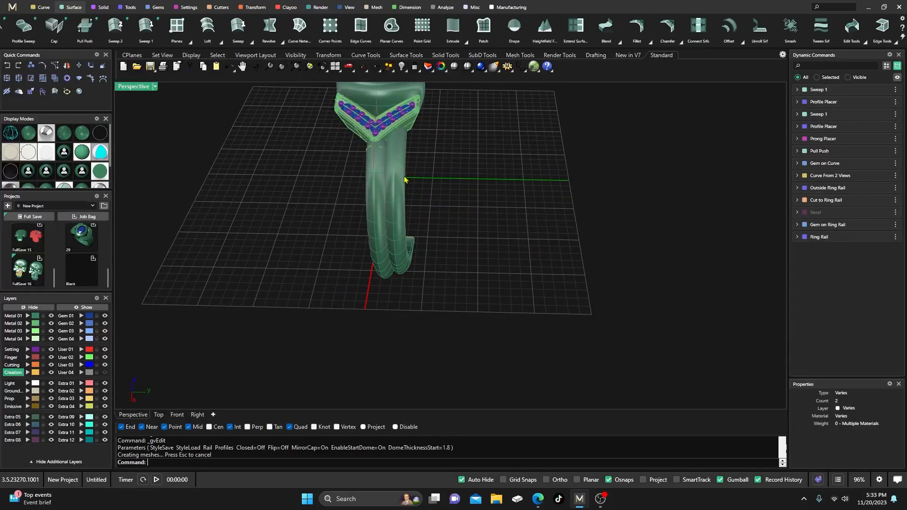
{"action": "scroll", "coordinate": [397, 158], "scroll_direction": "up", "scroll_amount": 5}
{"action": "scroll", "coordinate": [422, 237], "scroll_direction": "up", "scroll_amount": 2}
{"action": "scroll", "coordinate": [459, 336], "scroll_direction": "down", "scroll_amount": 6}
{"action": "right_click_drag", "start_coordinate": [459, 334], "coordinate": [457, 261]}
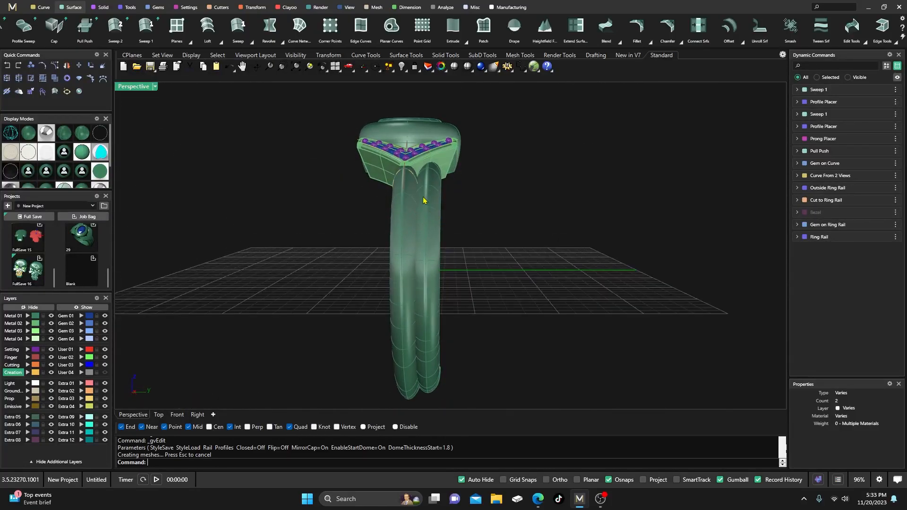
{"action": "scroll", "coordinate": [427, 208], "scroll_direction": "up", "scroll_amount": 3}
{"action": "right_click_drag", "start_coordinate": [429, 203], "coordinate": [383, 178]}
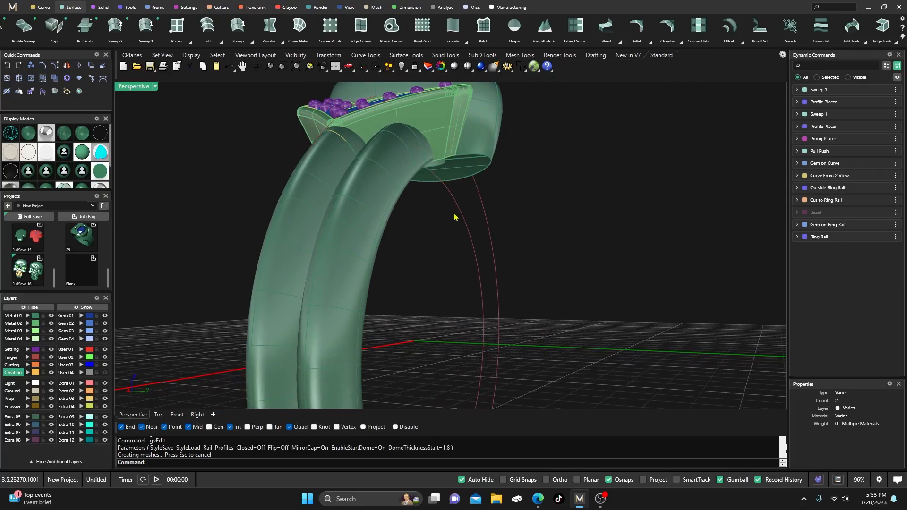
{"action": "right_click_drag", "start_coordinate": [453, 215], "coordinate": [395, 239]}
{"action": "left_click", "coordinate": [8, 66]}
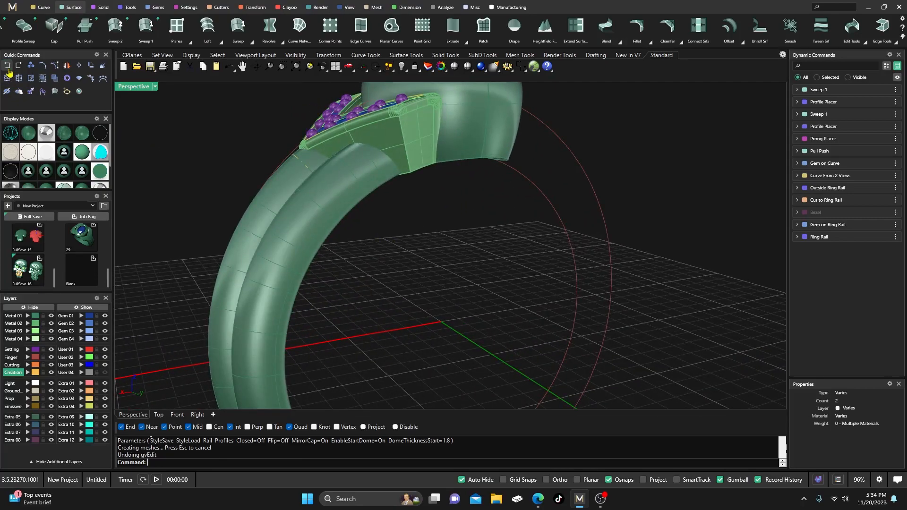
Pick the side band's start profile in wireframe display, reopen its placement in shaded display, and set its height to 2.5 mm
{"action": "left_click", "coordinate": [14, 137]}
{"action": "left_click", "coordinate": [383, 141]}
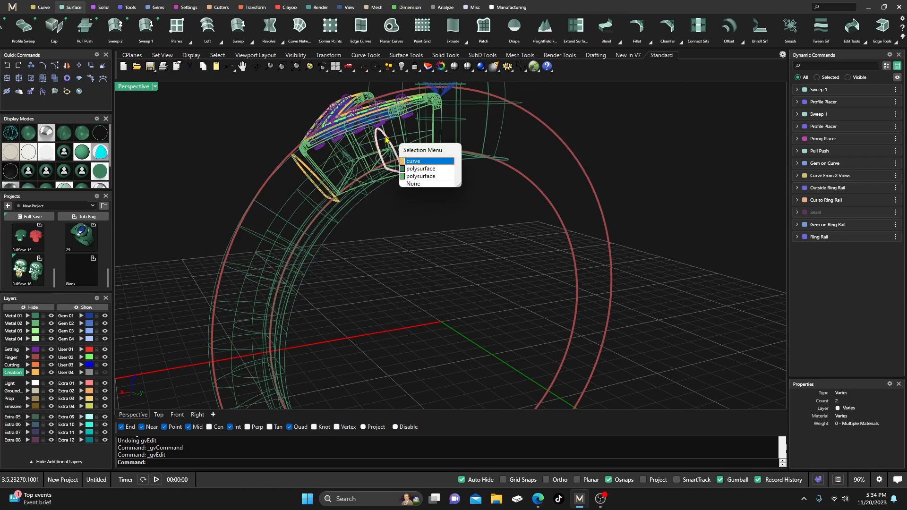
{"action": "left_click", "coordinate": [414, 162]}
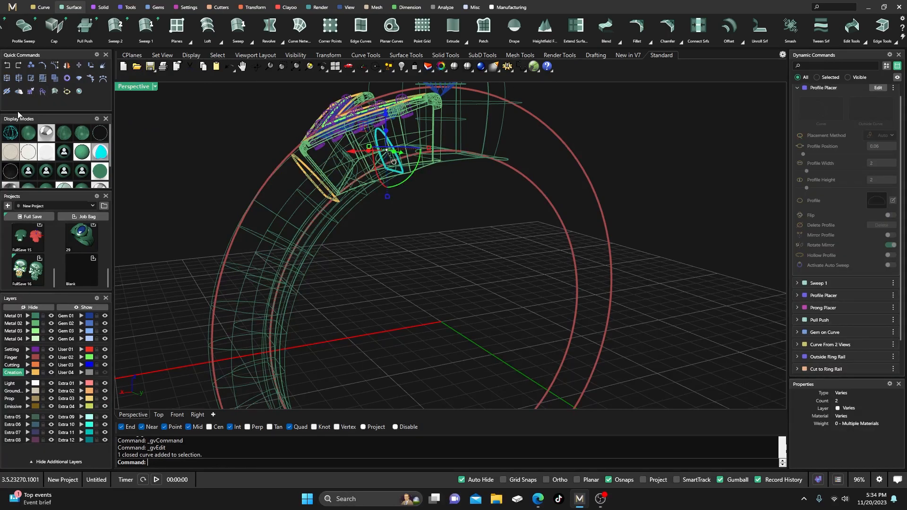
{"action": "left_click", "coordinate": [24, 136]}
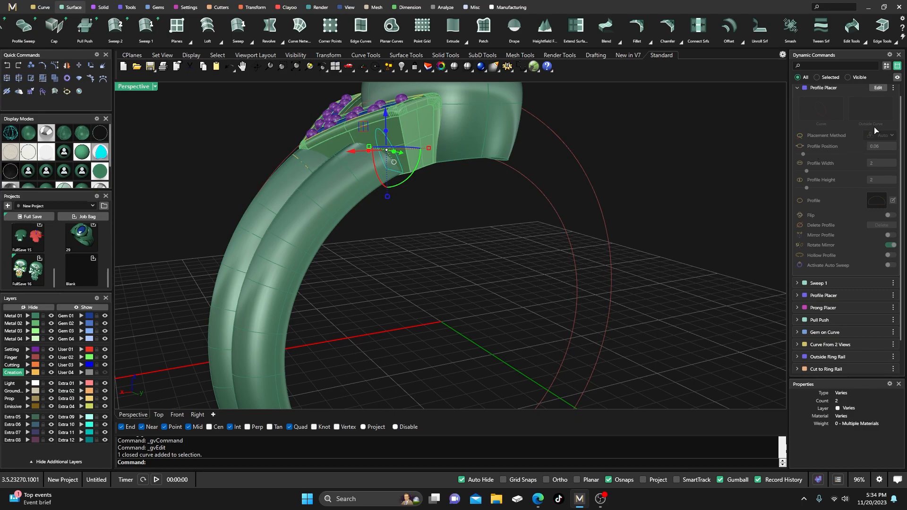
{"action": "right_click_drag", "start_coordinate": [686, 184], "coordinate": [420, 238]}
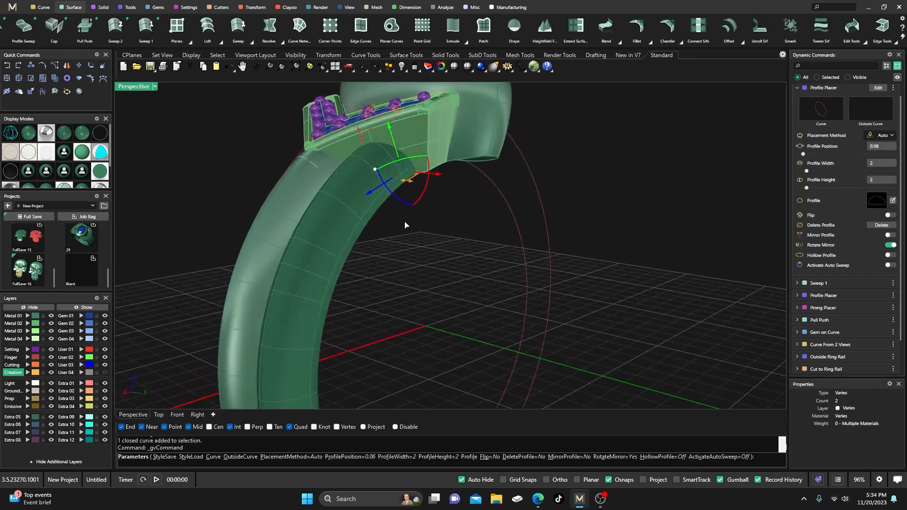
{"action": "right_click_drag", "start_coordinate": [360, 144], "coordinate": [396, 123]}
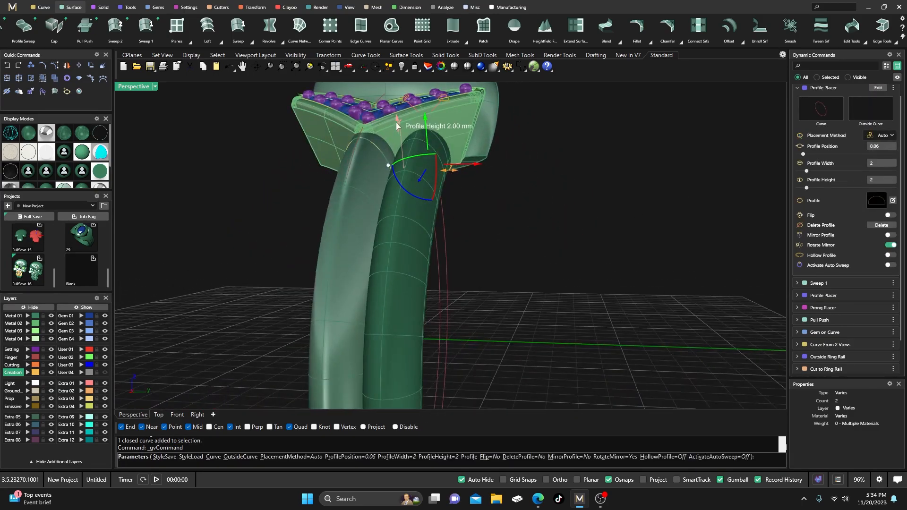
{"action": "left_click_drag", "start_coordinate": [397, 124], "coordinate": [397, 112]}
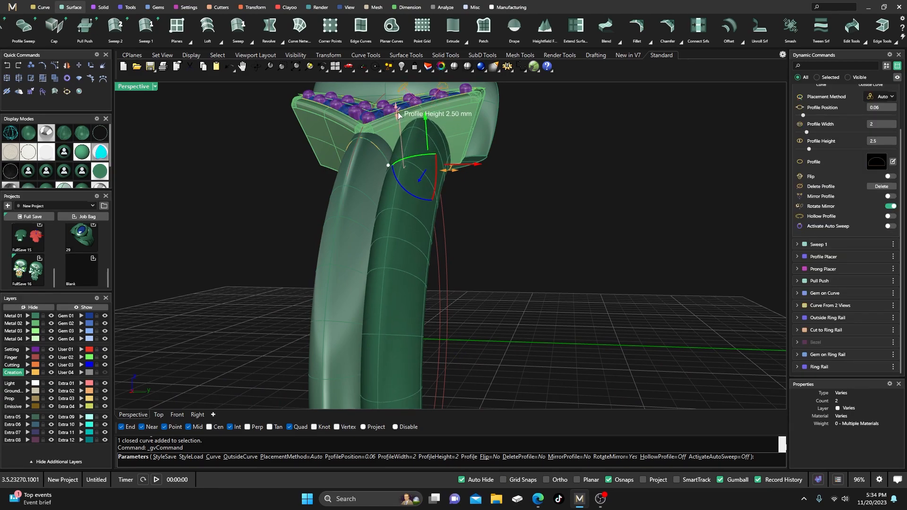
Shift the side band's start profile sideways, closer to the centre band under the V panel
{"action": "right_click_drag", "start_coordinate": [419, 202], "coordinate": [450, 175]}
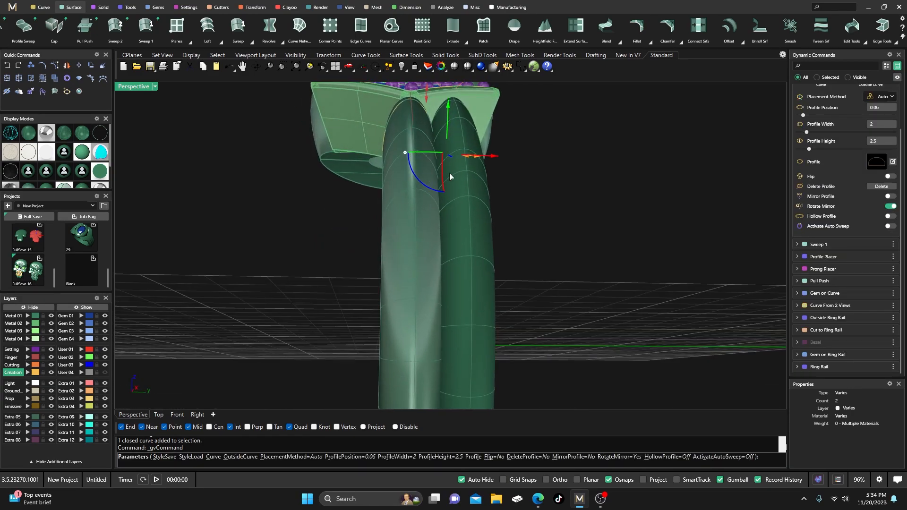
{"action": "left_click_drag", "start_coordinate": [497, 156], "coordinate": [489, 156]}
{"action": "scroll", "coordinate": [488, 159], "scroll_direction": "down", "scroll_amount": 5}
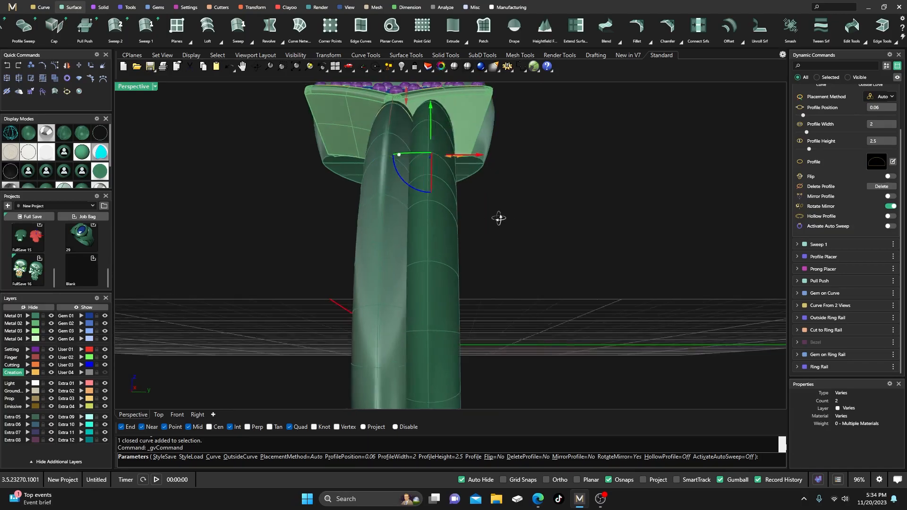
Shift the side band's base profile at position 0.5 closer to the centre band and finish the placement
{"action": "scroll", "coordinate": [483, 354], "scroll_direction": "up", "scroll_amount": 5}
{"action": "right_click_drag", "start_coordinate": [479, 353], "coordinate": [478, 315]}
{"action": "left_click", "coordinate": [424, 336]}
{"action": "mouse_move", "coordinate": [499, 339]}
{"action": "left_mouse_down"}
{"action": "mouse_move", "coordinate": [482, 338]}
{"action": "mouse_move", "coordinate": [492, 336]}
{"action": "left_mouse_up"}
{"action": "right_click_drag", "start_coordinate": [490, 289], "coordinate": [520, 270]}
{"action": "right_click", "coordinate": [511, 251]}
Mirror the side band to the other side of the centre band, with X Mirror on and Y Mirror off
{"action": "left_click", "coordinate": [479, 198]}
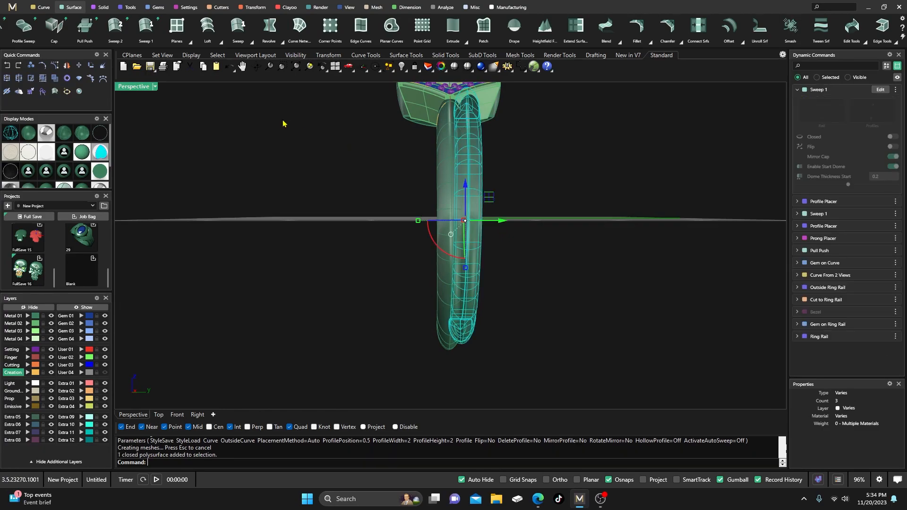
{"action": "left_click", "coordinate": [255, 7]}
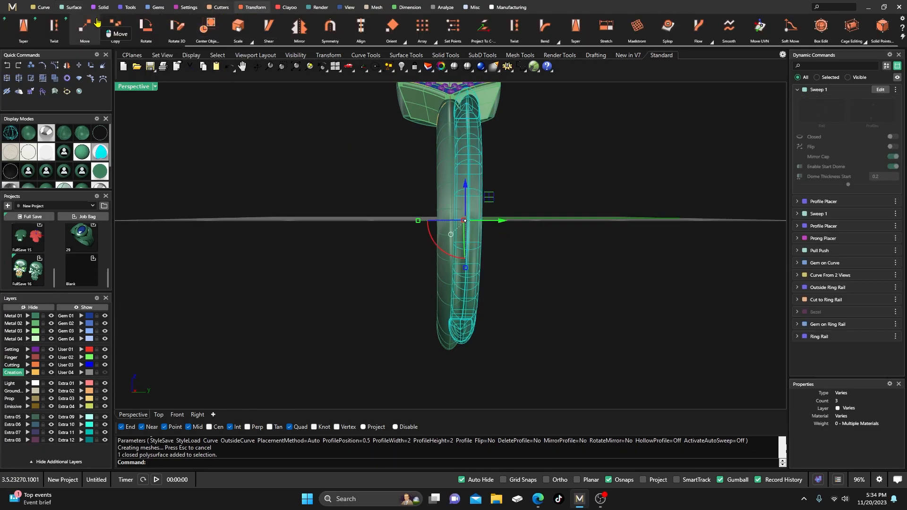
{"action": "scroll", "coordinate": [133, 29], "scroll_direction": "up", "scroll_amount": 5}
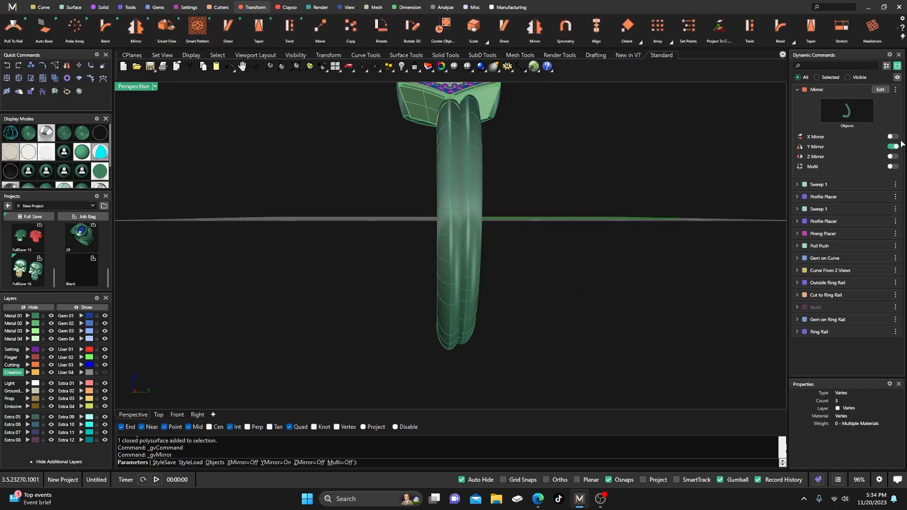
{"action": "left_click", "coordinate": [892, 137]}
{"action": "left_click", "coordinate": [898, 147]}
{"action": "right_click_drag", "start_coordinate": [695, 229], "coordinate": [688, 239]}
{"action": "right_click", "coordinate": [610, 299]}
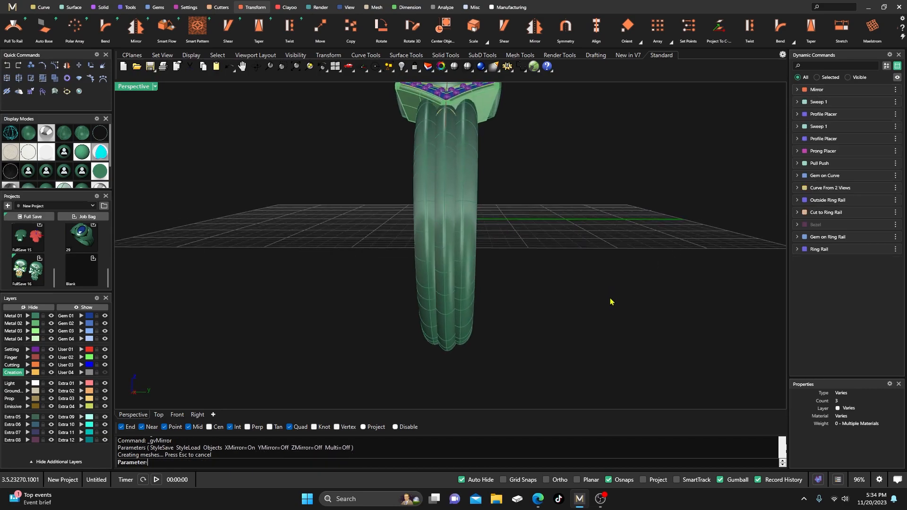
{"action": "right_click_drag", "start_coordinate": [595, 314], "coordinate": [476, 334]}
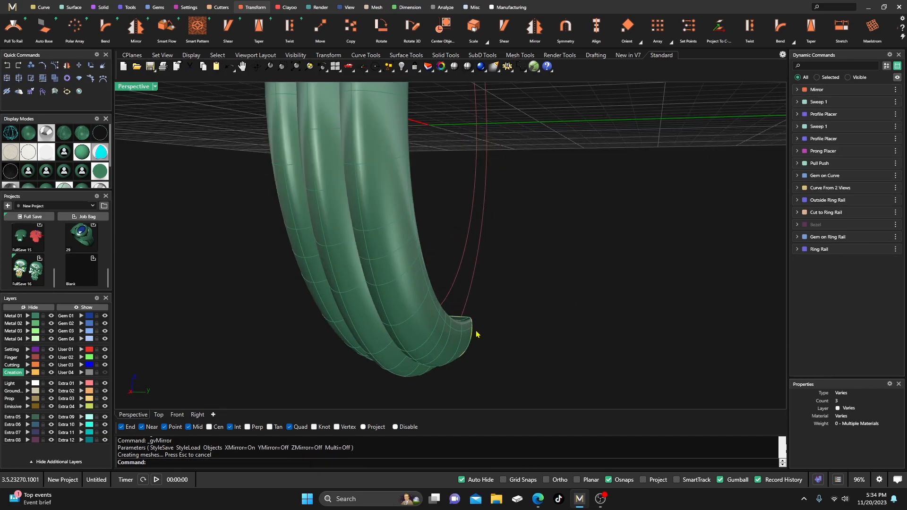
Reopen the placement of the side band's base profile at position 0.5 and shift it slightly closer to the centre band
{"action": "left_click", "coordinate": [474, 333]}
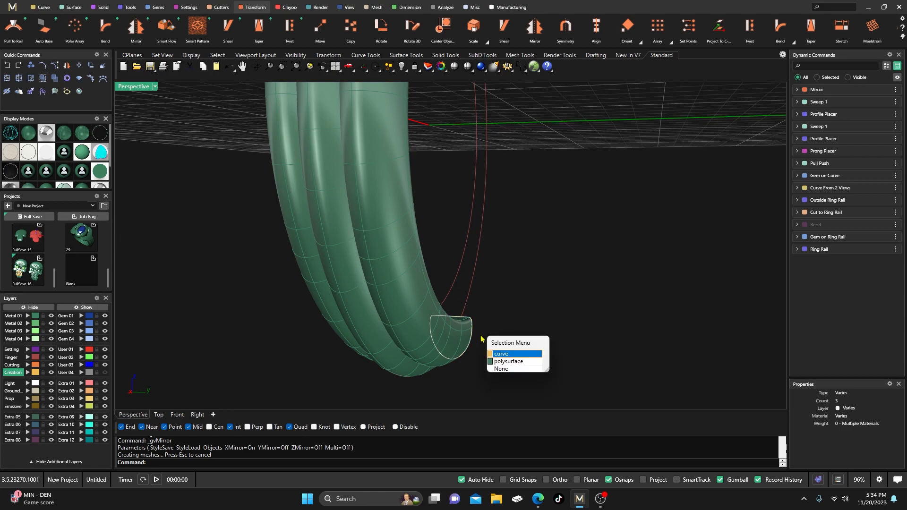
{"action": "left_click", "coordinate": [497, 355]}
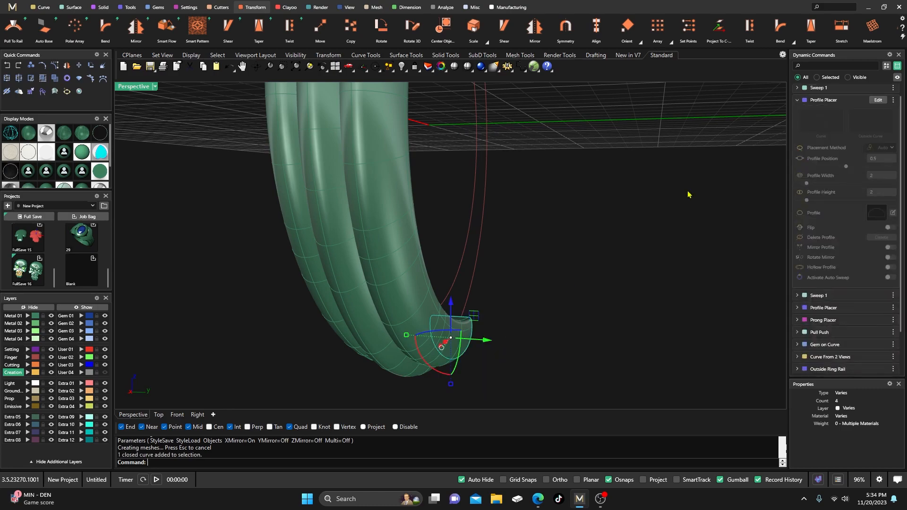
{"action": "left_click", "coordinate": [879, 101]}
{"action": "scroll", "coordinate": [539, 236], "scroll_direction": "down", "scroll_amount": 5}
{"action": "right_click_drag", "start_coordinate": [537, 245], "coordinate": [509, 288]}
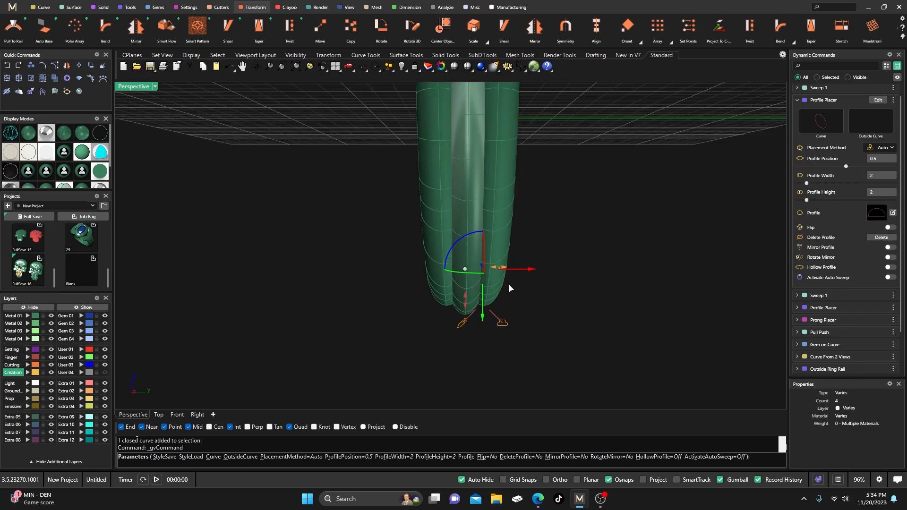
{"action": "left_click_drag", "start_coordinate": [528, 269], "coordinate": [523, 271]}
Check how the three bands fit together between the V panel and the base, and finish the base profile's placement
{"action": "scroll", "coordinate": [517, 308], "scroll_direction": "down", "scroll_amount": 2}
{"action": "mouse_move", "coordinate": [507, 317]}
{"action": "right_mouse_down"}
{"action": "mouse_move", "coordinate": [527, 314]}
{"action": "mouse_move", "coordinate": [510, 333]}
{"action": "right_mouse_up"}
{"action": "scroll", "coordinate": [392, 279], "scroll_direction": "down", "scroll_amount": 4}
{"action": "right_click_drag", "start_coordinate": [391, 280], "coordinate": [423, 297]}
{"action": "scroll", "coordinate": [458, 224], "scroll_direction": "up", "scroll_amount": 6}
{"action": "right_click_drag", "start_coordinate": [457, 224], "coordinate": [414, 183]}
{"action": "scroll", "coordinate": [418, 154], "scroll_direction": "up", "scroll_amount": 4}
{"action": "scroll", "coordinate": [412, 175], "scroll_direction": "down", "scroll_amount": 7}
{"action": "right_click_drag", "start_coordinate": [397, 223], "coordinate": [375, 226]}
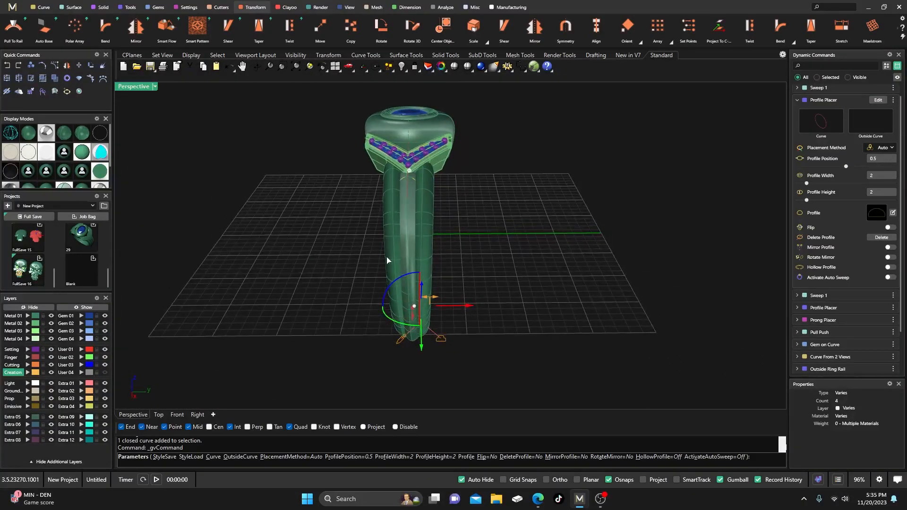
{"action": "scroll", "coordinate": [394, 256], "scroll_direction": "up", "scroll_amount": 5}
{"action": "right_click_drag", "start_coordinate": [395, 257], "coordinate": [415, 279]}
{"action": "mouse_move", "coordinate": [474, 221]}
{"action": "right_mouse_down"}
{"action": "mouse_move", "coordinate": [472, 203]}
{"action": "mouse_move", "coordinate": [417, 191]}
{"action": "mouse_move", "coordinate": [462, 231]}
{"action": "right_mouse_up"}
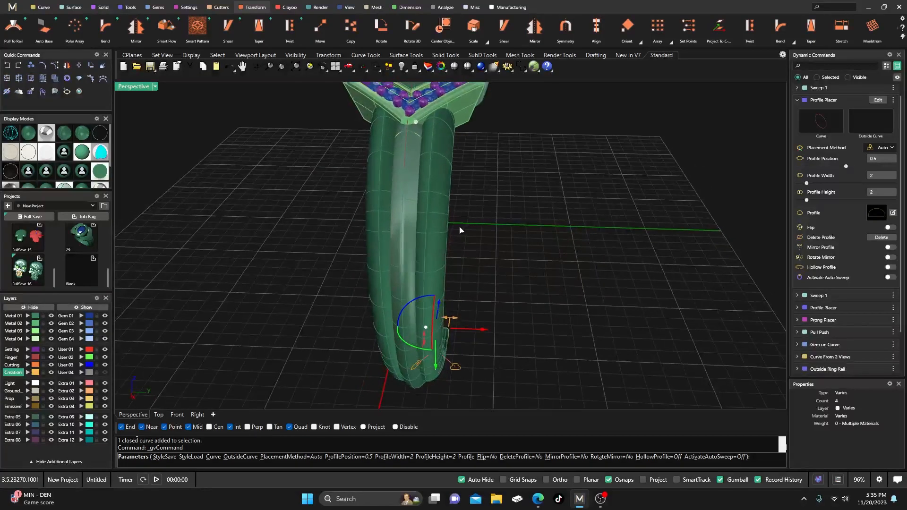
{"action": "right_click", "coordinate": [468, 247]}
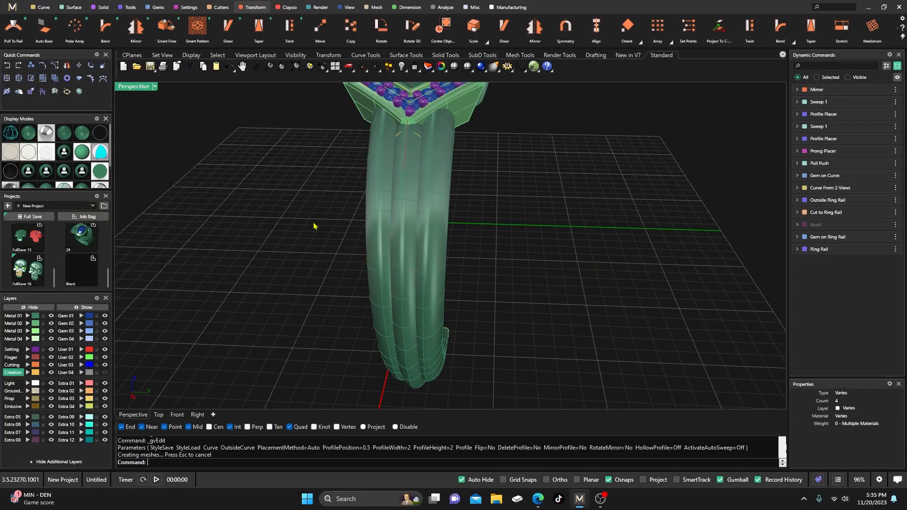
Pick the side band's start profile under the V panel in wireframe display and reopen its placement in shaded display
{"action": "left_click", "coordinate": [101, 135]}
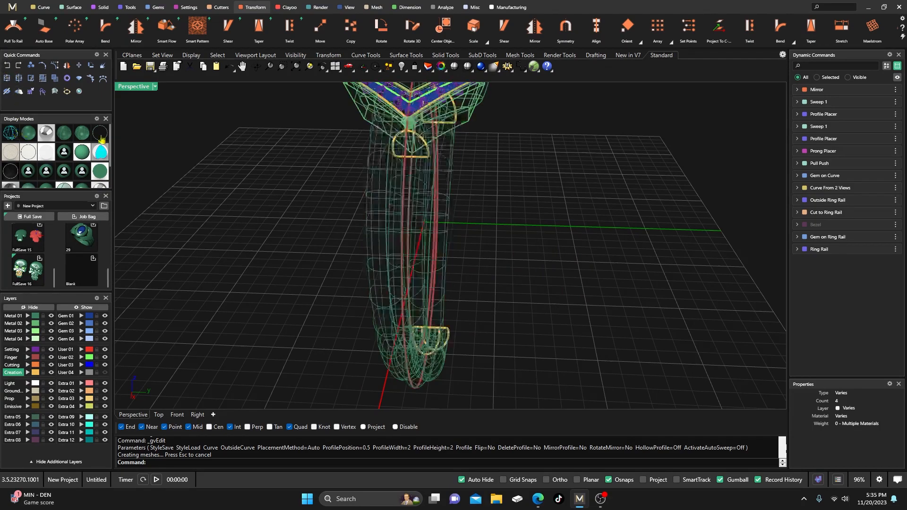
{"action": "right_click_drag", "start_coordinate": [463, 246], "coordinate": [443, 116]}
{"action": "left_click", "coordinate": [444, 114]}
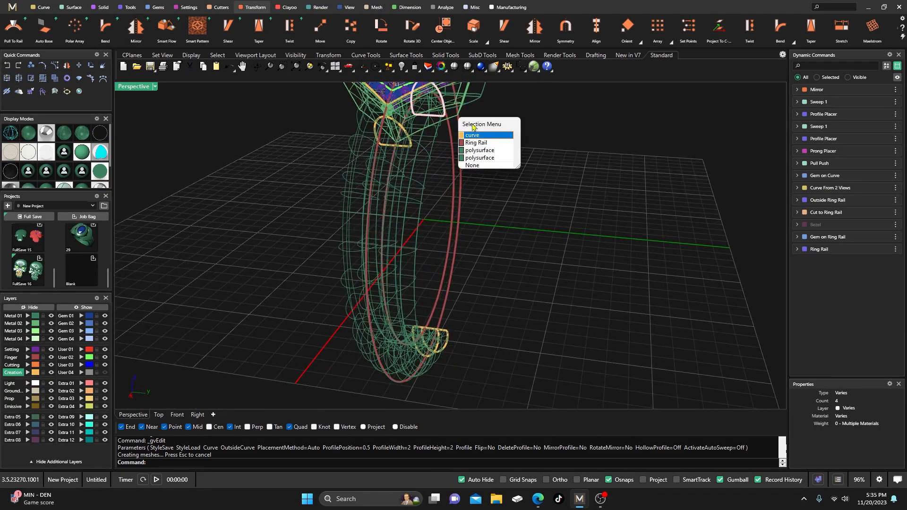
{"action": "left_click", "coordinate": [473, 134]}
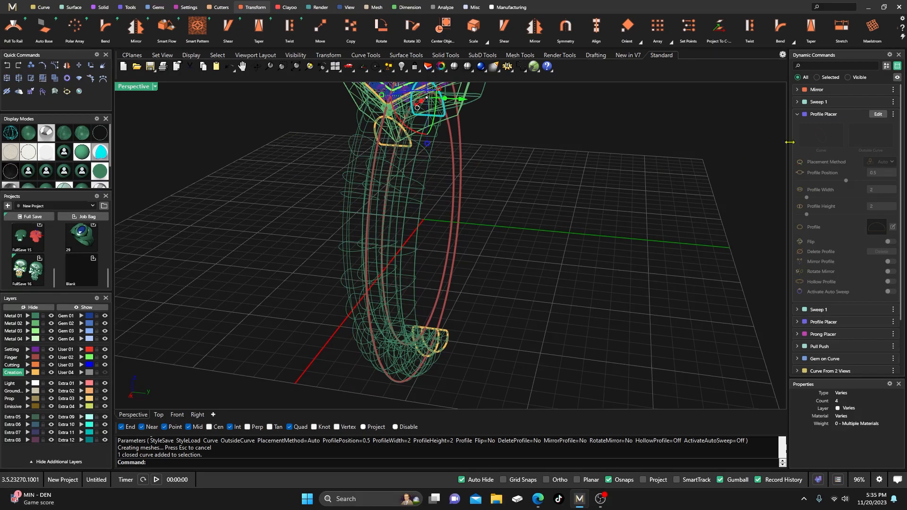
{"action": "left_click", "coordinate": [877, 116]}
{"action": "left_click", "coordinate": [28, 135]}
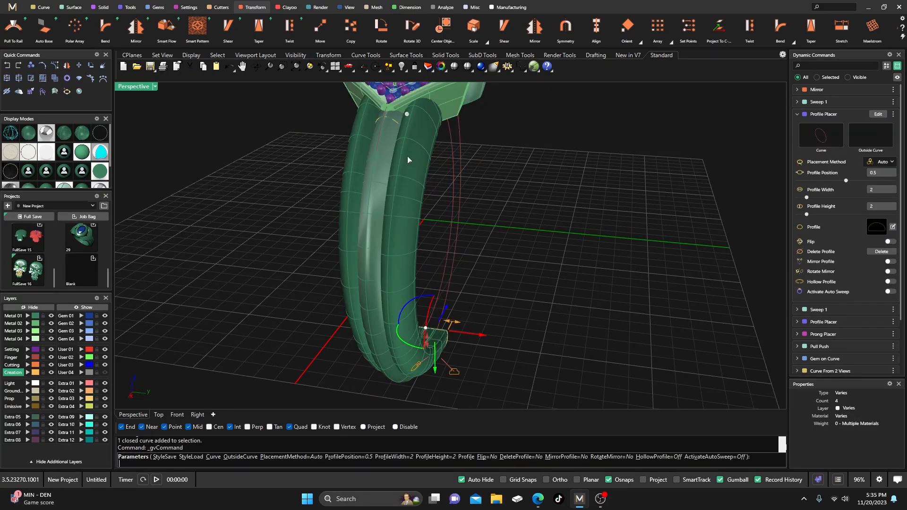
Shift the side band's start profile at position 0.06 slightly outward, away from the centre band
{"action": "left_click", "coordinate": [407, 115]}
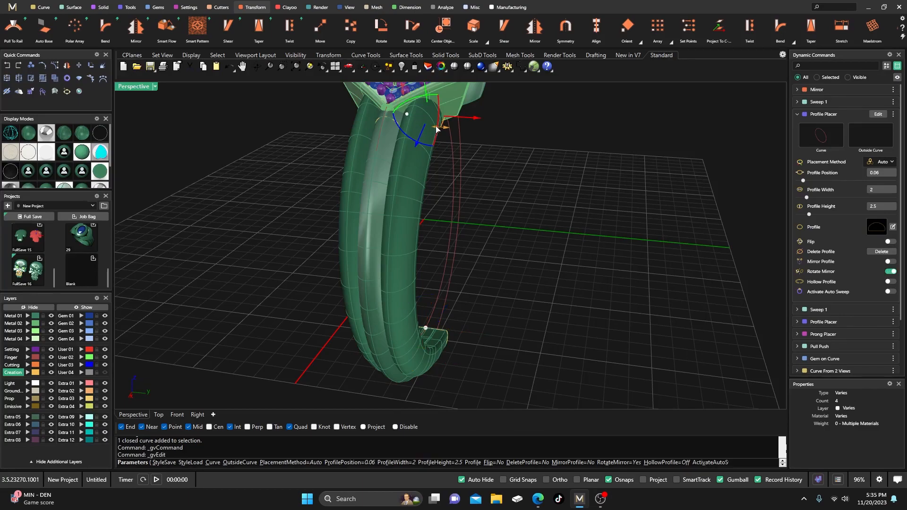
{"action": "right_click_drag", "start_coordinate": [477, 195], "coordinate": [496, 184]}
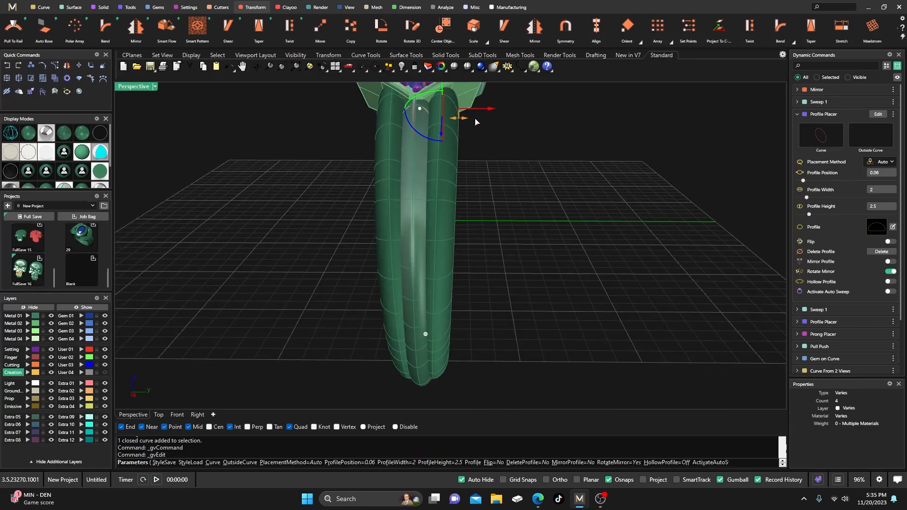
{"action": "left_click_drag", "start_coordinate": [489, 112], "coordinate": [494, 113]}
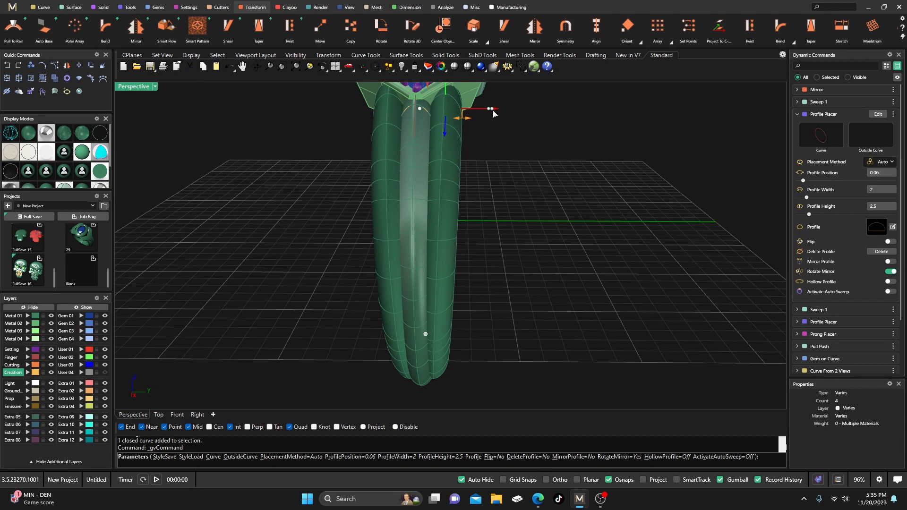
Set the side band's start profile height to 2.4 mm and finish the placement
{"action": "right_click_drag", "start_coordinate": [522, 243], "coordinate": [517, 186]}
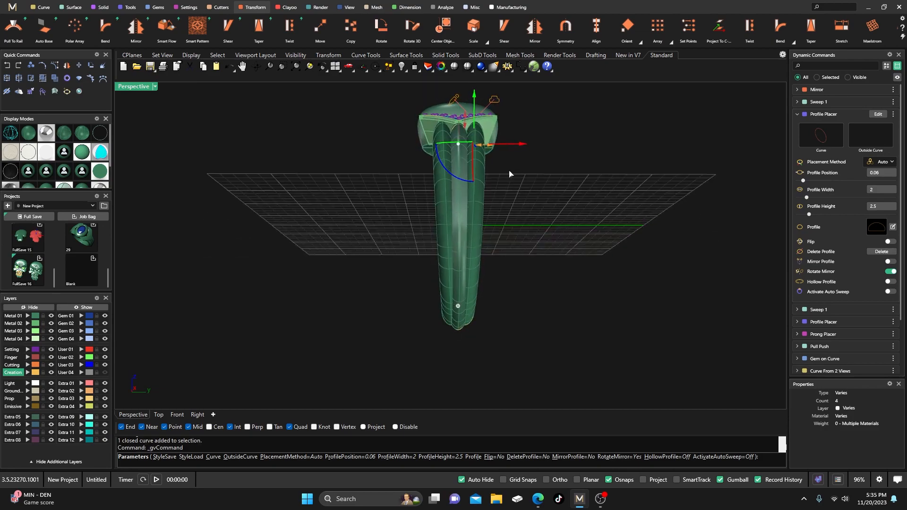
{"action": "scroll", "coordinate": [480, 114], "scroll_direction": "up", "scroll_amount": 5}
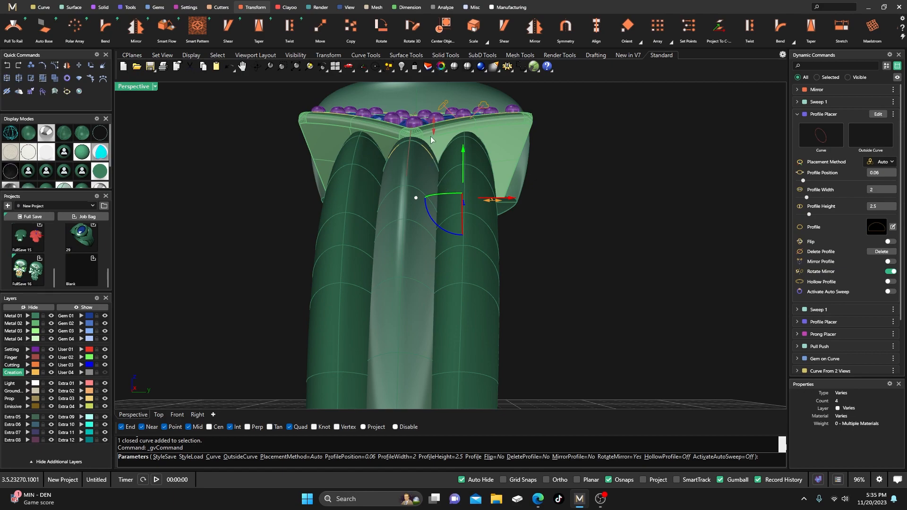
{"action": "left_click_drag", "start_coordinate": [434, 127], "coordinate": [435, 129]}
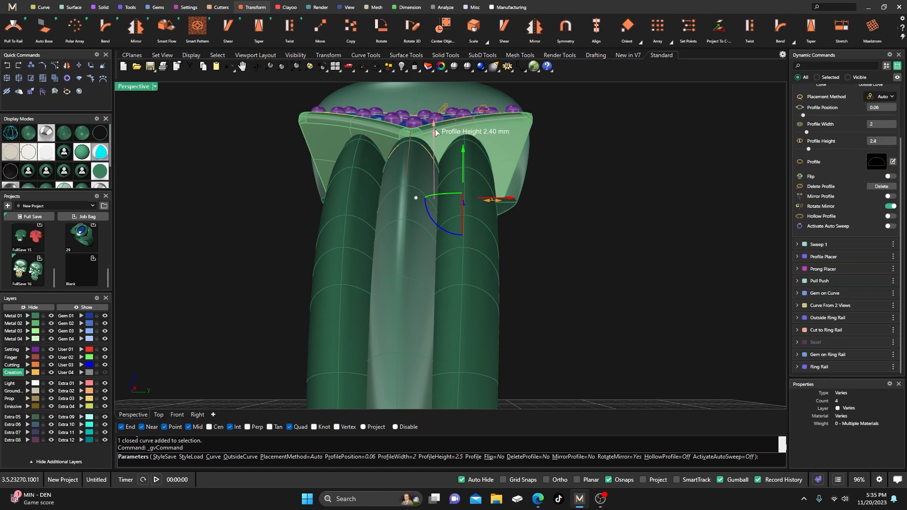
{"action": "right_click_drag", "start_coordinate": [431, 181], "coordinate": [386, 327]}
{"action": "right_click", "coordinate": [447, 180]}
Reopen the side band's base profile at position 0.5, set its height to 2.5 mm and finish the placement
{"action": "scroll", "coordinate": [447, 181], "scroll_direction": "down", "scroll_amount": 8}
{"action": "scroll", "coordinate": [367, 245], "scroll_direction": "up", "scroll_amount": 6}
{"action": "right_click_drag", "start_coordinate": [397, 291], "coordinate": [378, 316]}
{"action": "scroll", "coordinate": [368, 228], "scroll_direction": "down", "scroll_amount": 6}
{"action": "scroll", "coordinate": [369, 228], "scroll_direction": "down", "scroll_amount": 3}
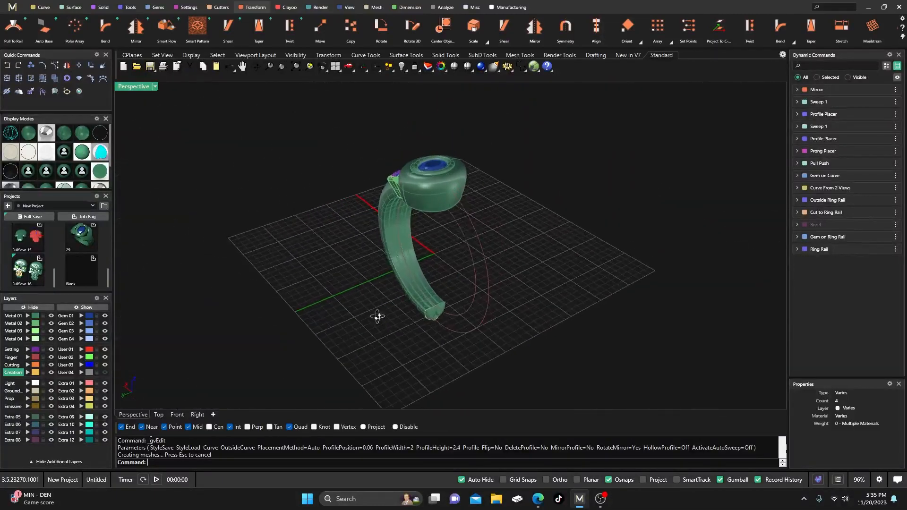
{"action": "scroll", "coordinate": [444, 311], "scroll_direction": "up", "scroll_amount": 11}
{"action": "right_click_drag", "start_coordinate": [432, 349], "coordinate": [417, 333]}
{"action": "scroll", "coordinate": [429, 334], "scroll_direction": "down", "scroll_amount": 5}
{"action": "scroll", "coordinate": [423, 345], "scroll_direction": "up", "scroll_amount": 6}
{"action": "left_click", "coordinate": [409, 380]}
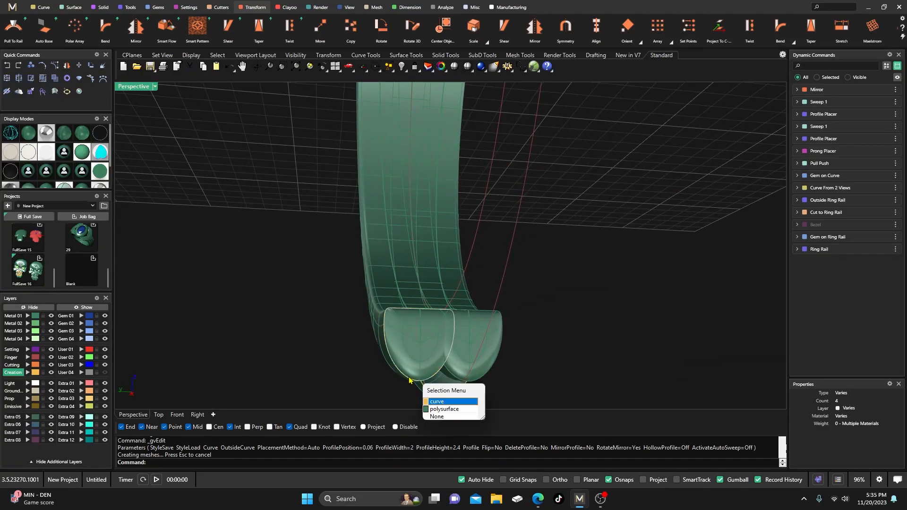
{"action": "left_click", "coordinate": [432, 402]}
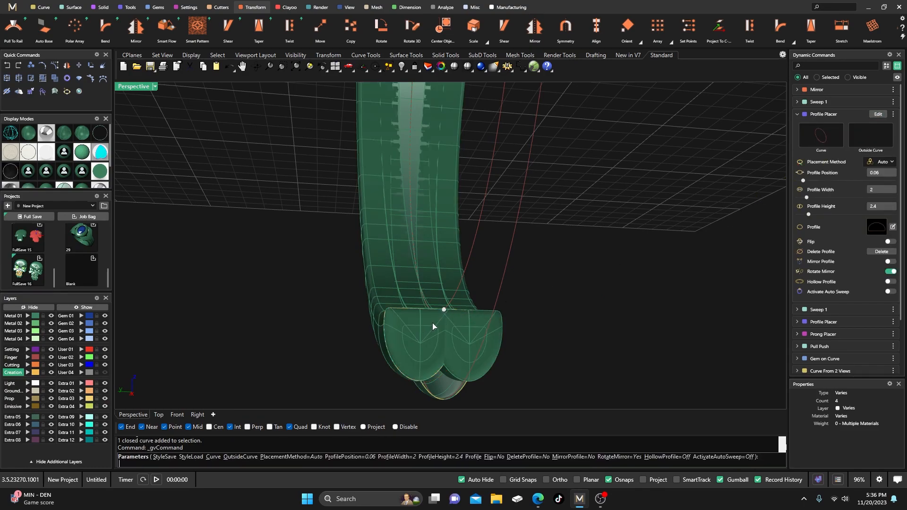
{"action": "left_click", "coordinate": [445, 310]}
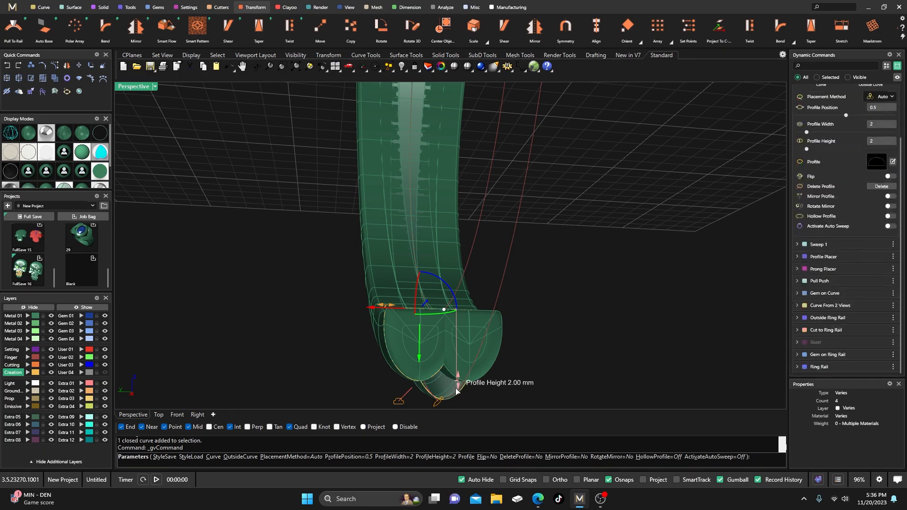
{"action": "left_click_drag", "start_coordinate": [458, 385], "coordinate": [457, 396]}
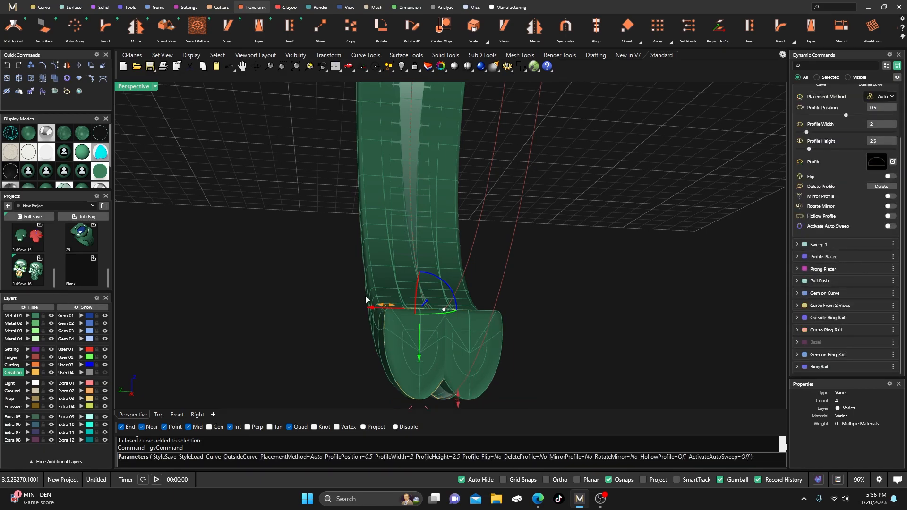
{"action": "key", "text": "Return"}
Examine the three-band shank from all sides, checking its base ends, underside and transition into the V panel
{"action": "right_click_drag", "start_coordinate": [367, 300], "coordinate": [502, 255]}
{"action": "scroll", "coordinate": [405, 295], "scroll_direction": "up", "scroll_amount": 5}
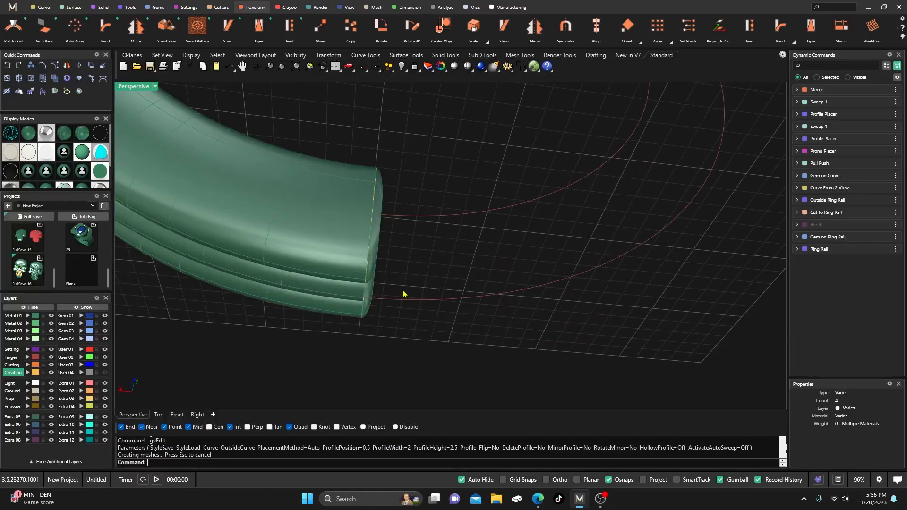
{"action": "scroll", "coordinate": [422, 289], "scroll_direction": "down", "scroll_amount": 4}
{"action": "right_click_drag", "start_coordinate": [405, 300], "coordinate": [398, 175]}
{"action": "scroll", "coordinate": [404, 295], "scroll_direction": "down", "scroll_amount": 6}
{"action": "scroll", "coordinate": [347, 271], "scroll_direction": "up", "scroll_amount": 5}
{"action": "scroll", "coordinate": [415, 259], "scroll_direction": "down", "scroll_amount": 6}
{"action": "right_click_drag", "start_coordinate": [415, 259], "coordinate": [409, 181]}
{"action": "scroll", "coordinate": [416, 171], "scroll_direction": "up", "scroll_amount": 8}
{"action": "scroll", "coordinate": [416, 171], "scroll_direction": "down", "scroll_amount": 5}
{"action": "scroll", "coordinate": [432, 206], "scroll_direction": "down", "scroll_amount": 7}
{"action": "right_click_drag", "start_coordinate": [431, 210], "coordinate": [429, 312]}
{"action": "right_click_drag", "start_coordinate": [427, 236], "coordinate": [437, 286]}
{"action": "scroll", "coordinate": [438, 283], "scroll_direction": "up", "scroll_amount": 6}
{"action": "left_click", "coordinate": [436, 182]}
{"action": "left_click", "coordinate": [285, 217]}
{"action": "right_click_drag", "start_coordinate": [285, 217], "coordinate": [343, 325]}
{"action": "left_click", "coordinate": [347, 253]}
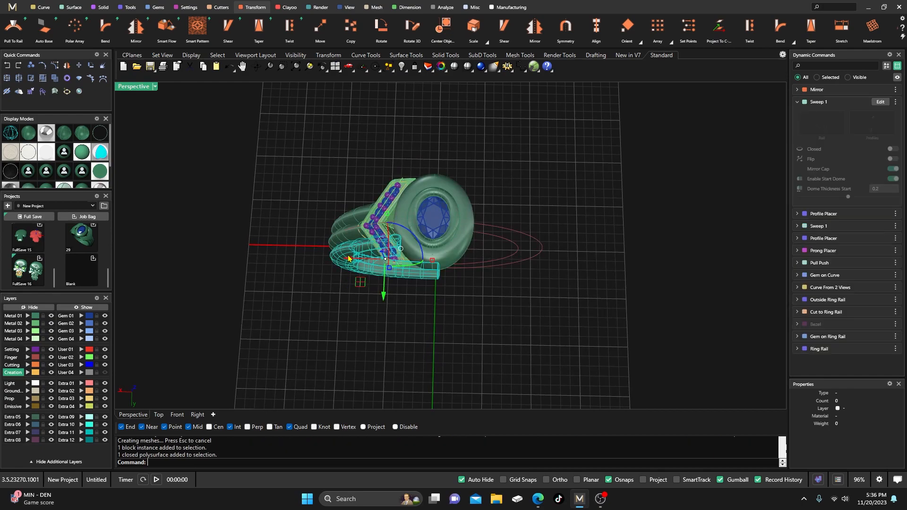
{"action": "right_click_drag", "start_coordinate": [262, 300], "coordinate": [363, 269]}
{"action": "key", "text": "Escape"}
Try to join the shank with a Boolean Union, using one band as first surface and the other two as second surfaces
{"action": "left_click", "coordinate": [103, 8]}
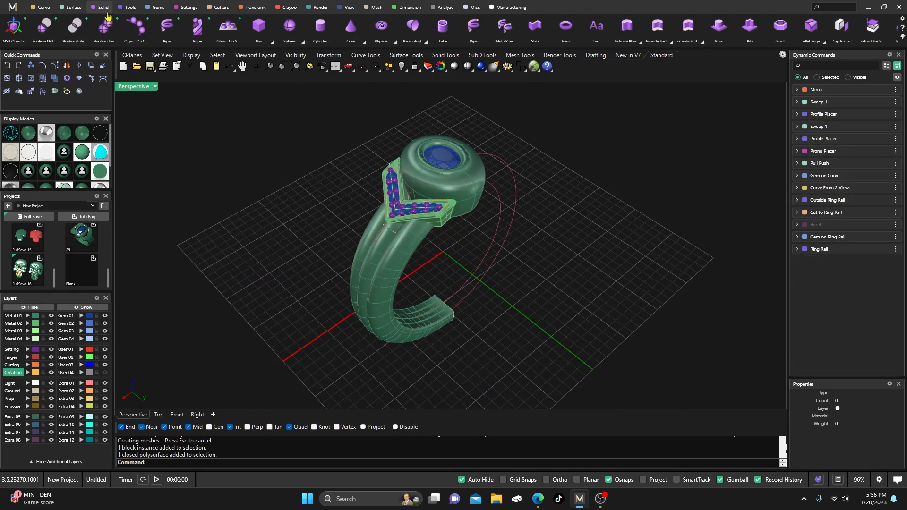
{"action": "left_click", "coordinate": [111, 33]}
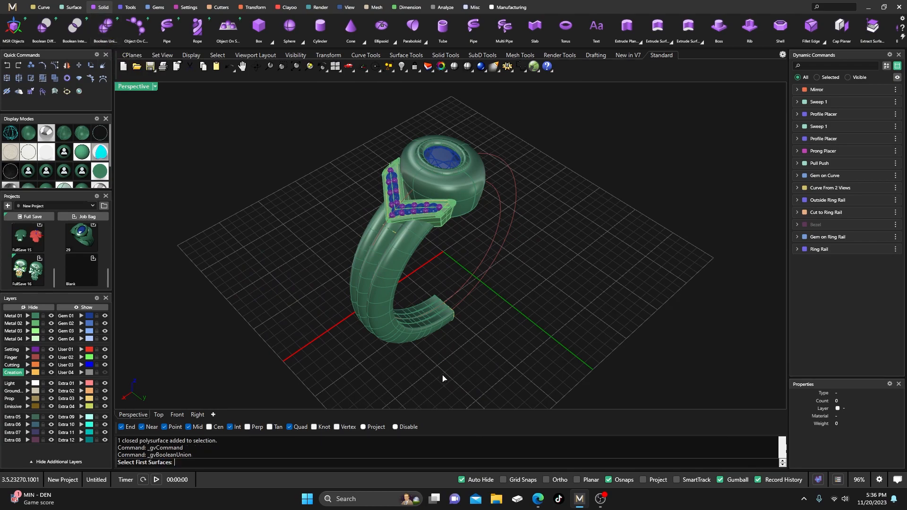
{"action": "left_click", "coordinate": [370, 263]}
{"action": "key", "text": "Return"}
{"action": "left_click", "coordinate": [373, 262]}
{"action": "left_click", "coordinate": [367, 242]}
{"action": "key", "text": "Return"}
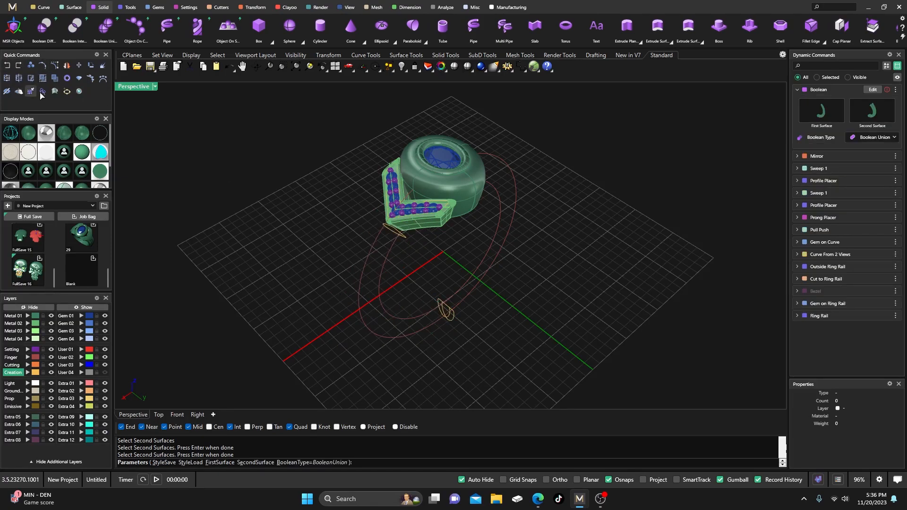
{"action": "key", "text": "Escape"}
Try a Boolean Union of only two of the shank bands and undo it
{"action": "key", "text": "Return"}
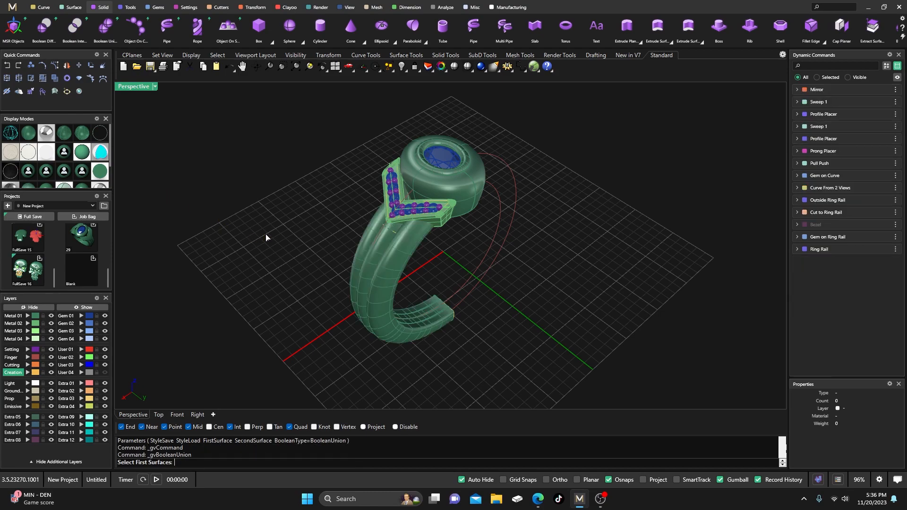
{"action": "left_click", "coordinate": [382, 245]}
{"action": "key", "text": "Return"}
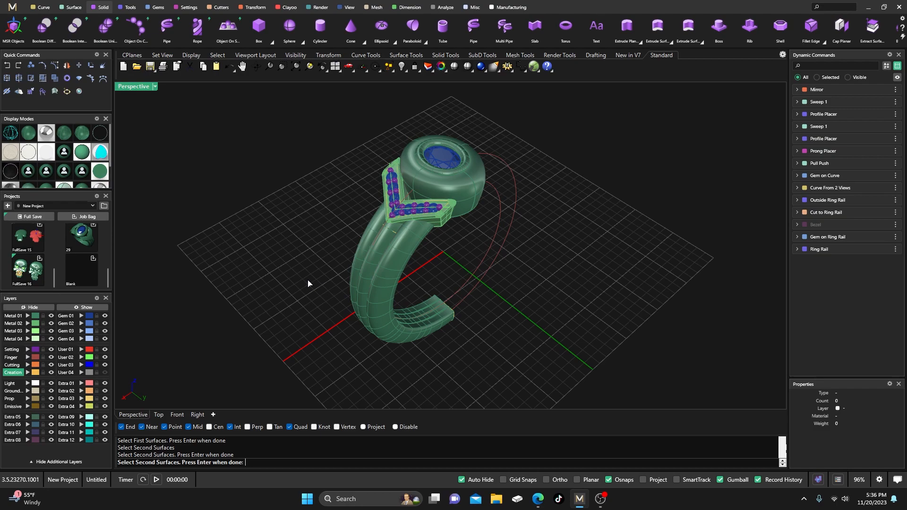
{"action": "key", "text": "Return"}
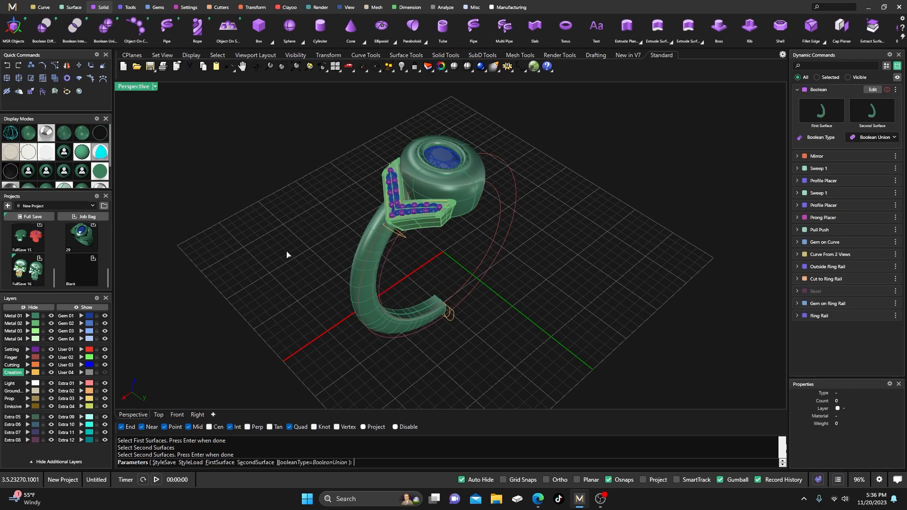
{"action": "left_click", "coordinate": [8, 69]}
{"action": "left_click", "coordinate": [463, 275]}
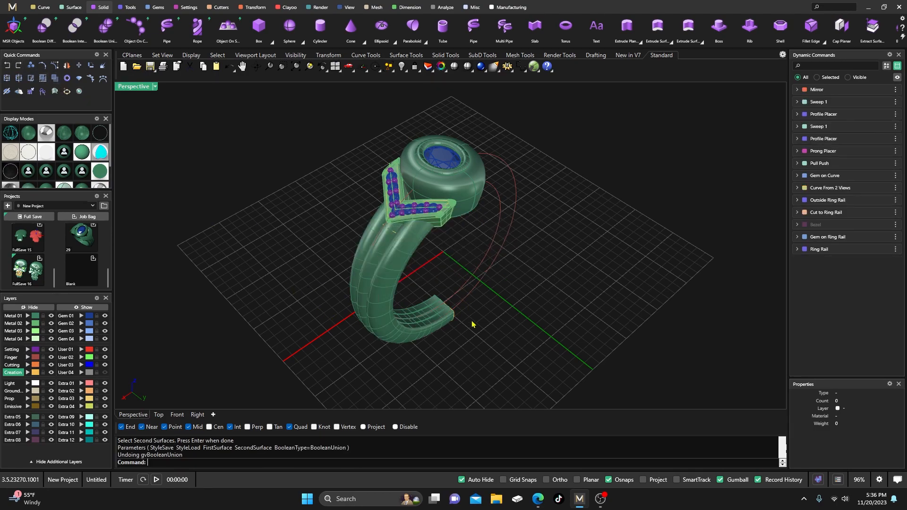
Reopen the side band's base profile, move it along the rail to position 0.502 and finish the placement
{"action": "scroll", "coordinate": [440, 330], "scroll_direction": "up", "scroll_amount": 10}
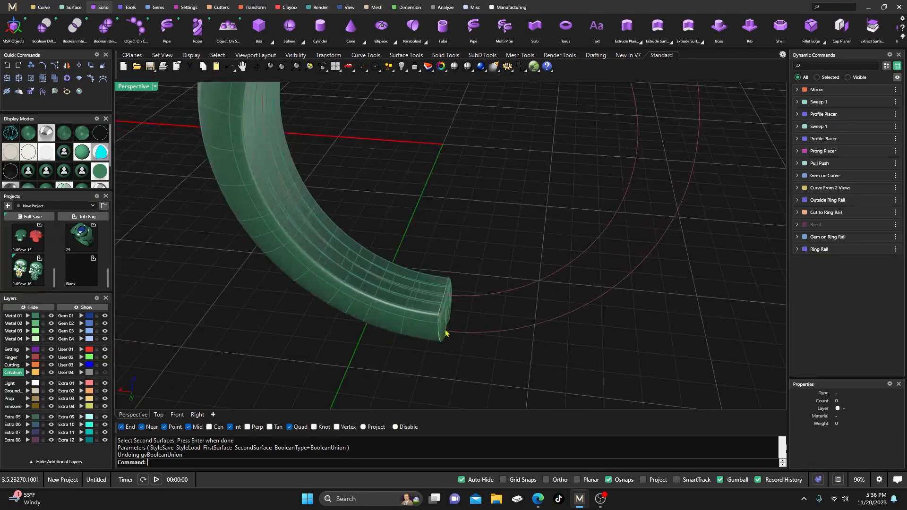
{"action": "left_click", "coordinate": [431, 317]}
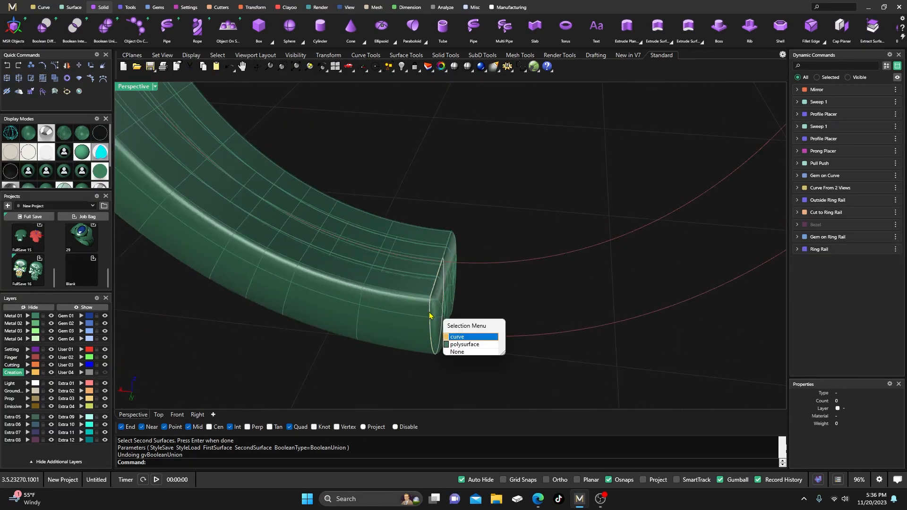
{"action": "left_click", "coordinate": [456, 338]}
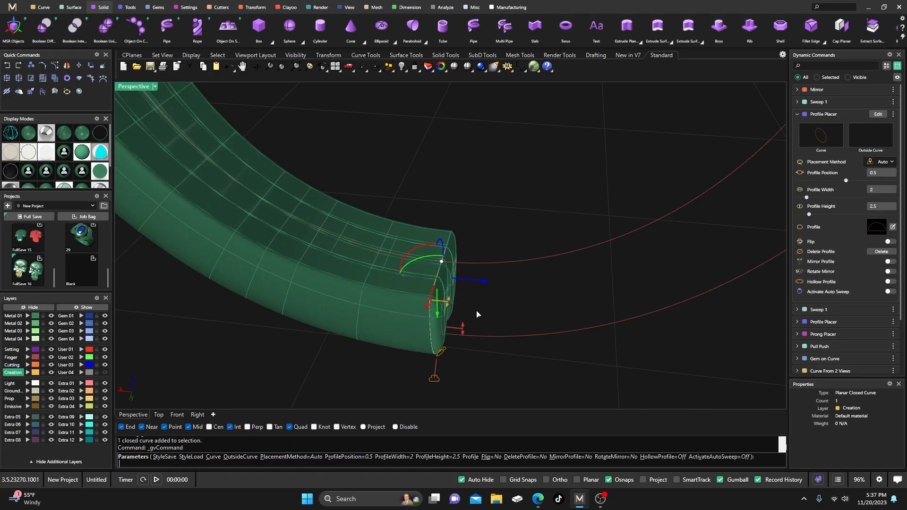
{"action": "left_click_drag", "start_coordinate": [442, 264], "coordinate": [446, 263]}
{"action": "scroll", "coordinate": [427, 175], "scroll_direction": "down", "scroll_amount": 3}
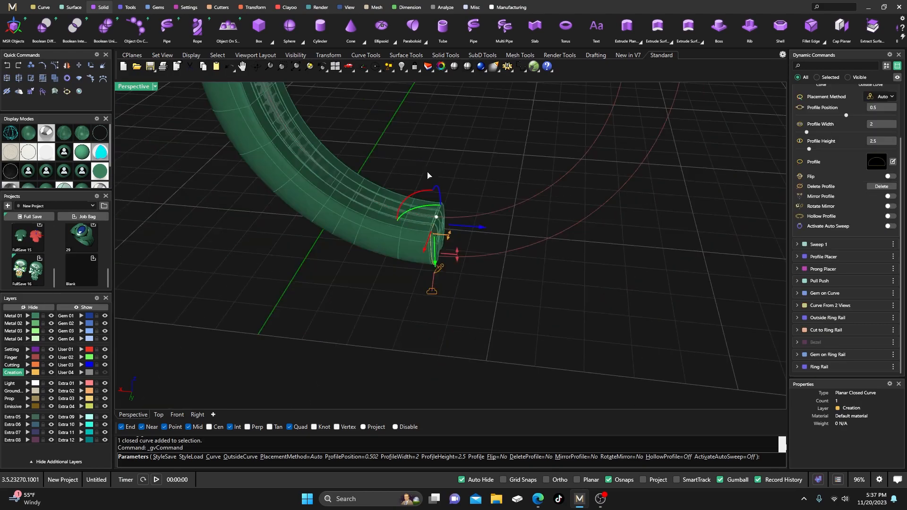
{"action": "right_click", "coordinate": [428, 175]}
{"action": "scroll", "coordinate": [428, 175], "scroll_direction": "down", "scroll_amount": 4}
{"action": "right_click_drag", "start_coordinate": [427, 175], "coordinate": [502, 235]}
{"action": "scroll", "coordinate": [491, 222], "scroll_direction": "down", "scroll_amount": 3}
{"action": "scroll", "coordinate": [391, 185], "scroll_direction": "up", "scroll_amount": 3}
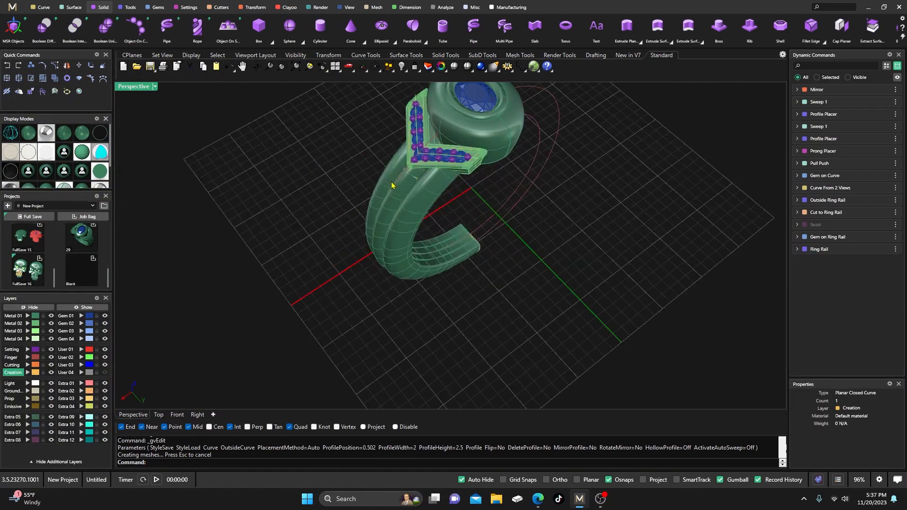
Try to join the centre shank band and one side band with a Boolean Union, aborting the command
{"action": "left_click", "coordinate": [105, 26]}
{"action": "left_click", "coordinate": [402, 209]}
{"action": "key", "text": "Return"}
{"action": "left_click", "coordinate": [396, 198]}
{"action": "key", "text": "Return"}
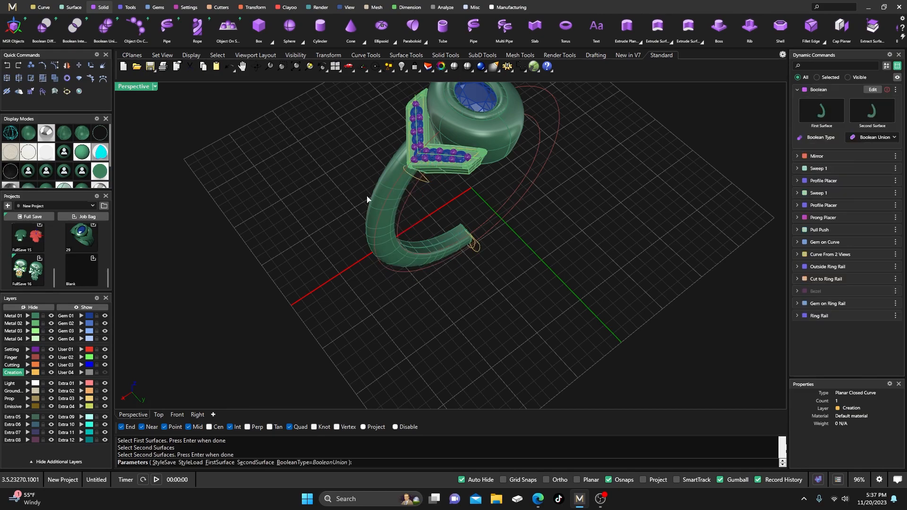
{"action": "left_click", "coordinate": [7, 79]}
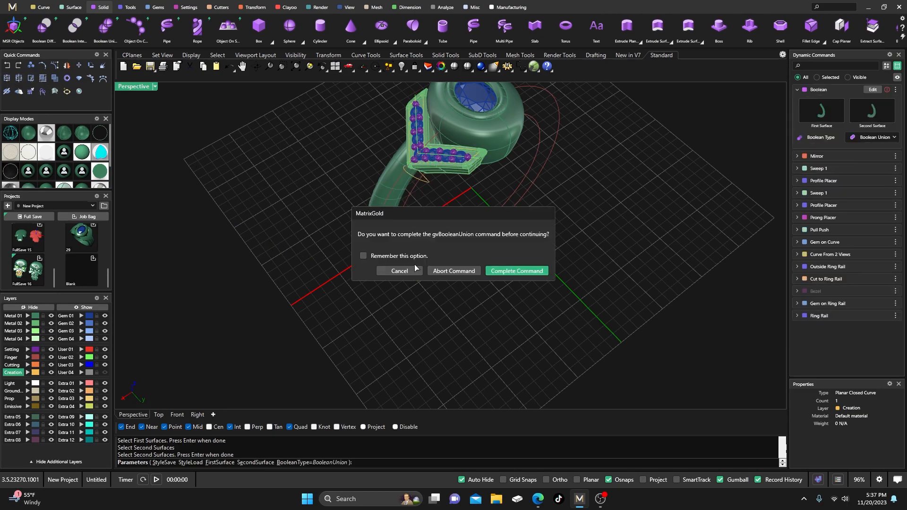
{"action": "left_click", "coordinate": [467, 271]}
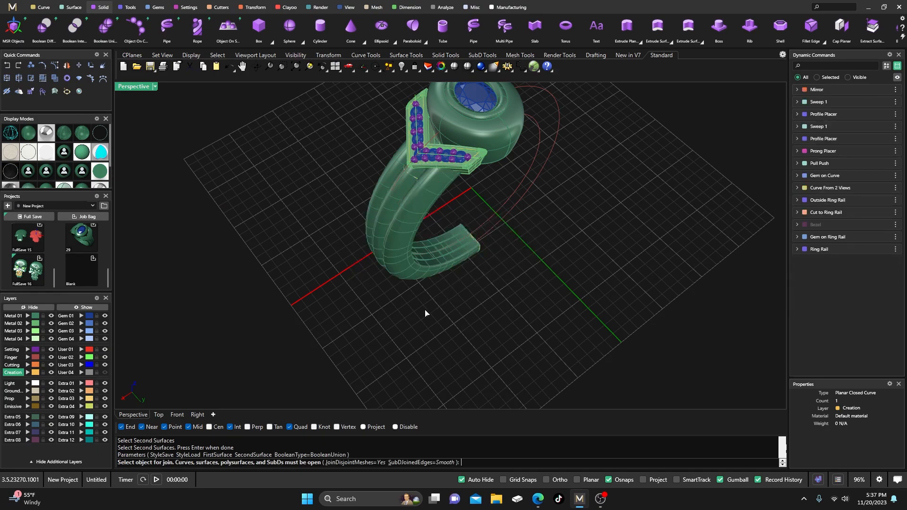
{"action": "right_click", "coordinate": [393, 309]}
Select the shank bands one by one and check whether each is a closed or open polysurface, examining their base ends
{"action": "left_click", "coordinate": [401, 250]}
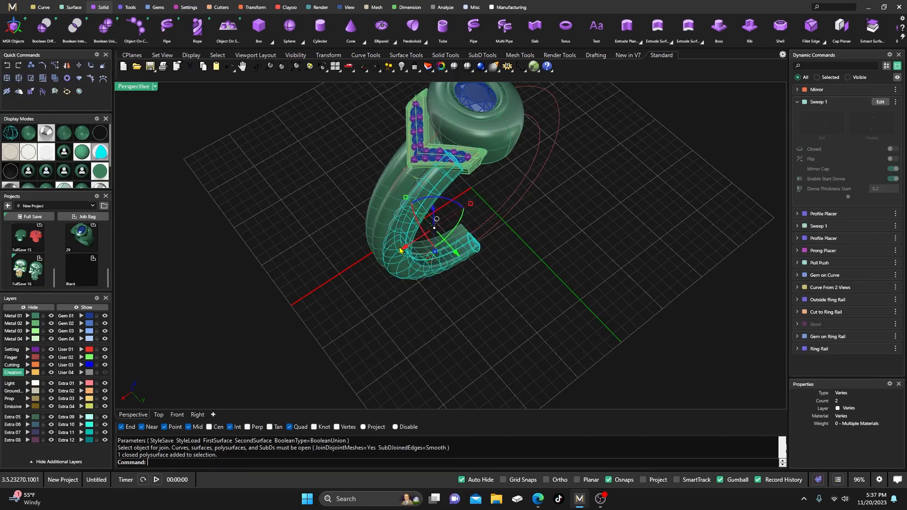
{"action": "left_click", "coordinate": [391, 298]}
{"action": "left_click", "coordinate": [405, 263]}
{"action": "left_click", "coordinate": [391, 298]}
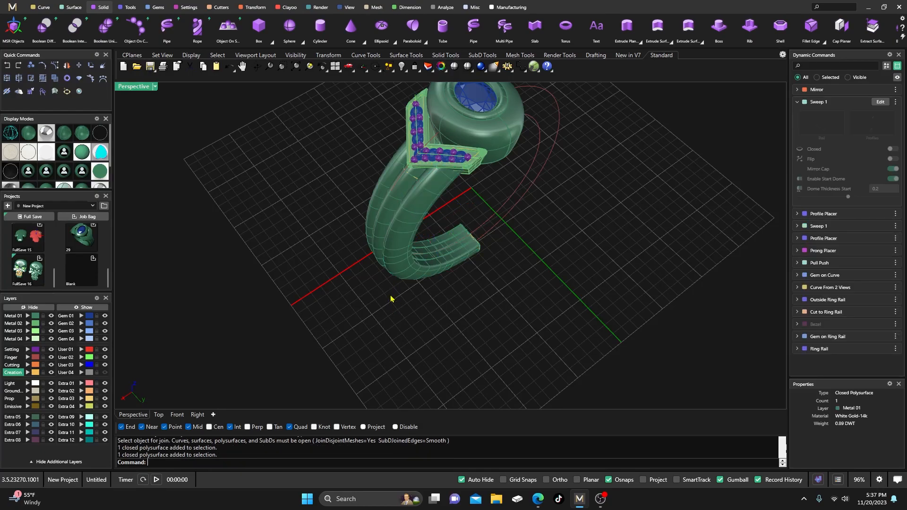
{"action": "left_click", "coordinate": [387, 224]}
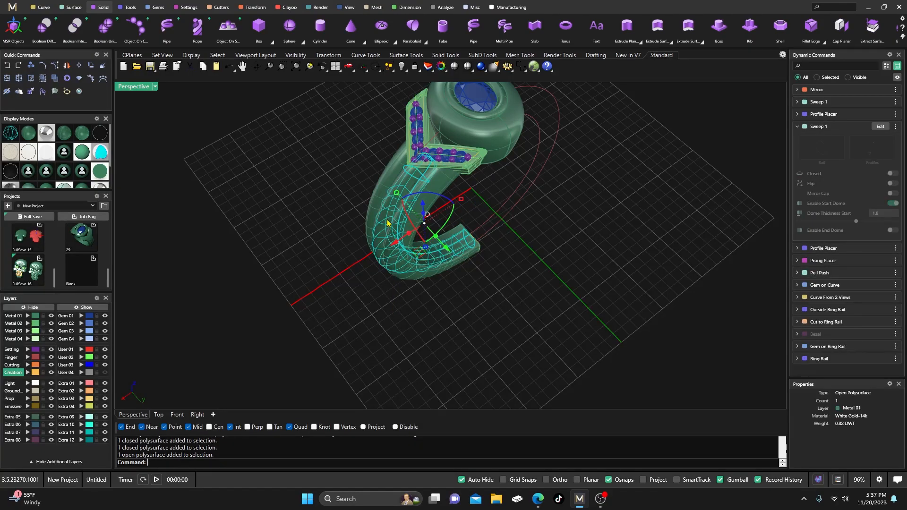
{"action": "right_click_drag", "start_coordinate": [396, 317], "coordinate": [303, 279]}
{"action": "scroll", "coordinate": [481, 338], "scroll_direction": "up", "scroll_amount": 7}
{"action": "right_click_drag", "start_coordinate": [481, 338], "coordinate": [432, 316]}
{"action": "scroll", "coordinate": [431, 316], "scroll_direction": "up", "scroll_amount": 5}
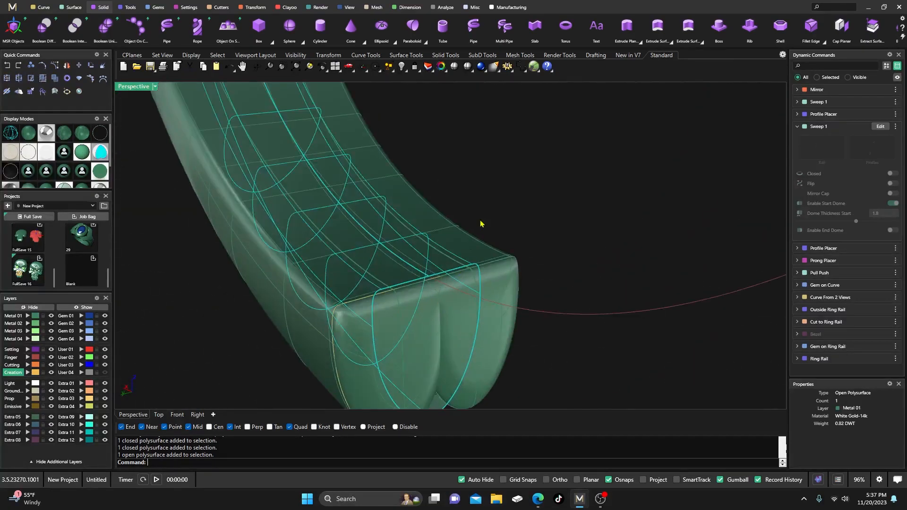
{"action": "left_click", "coordinate": [452, 221]}
Hide the near side band and review the centre band's base profile placement settings
{"action": "left_click", "coordinate": [286, 300]}
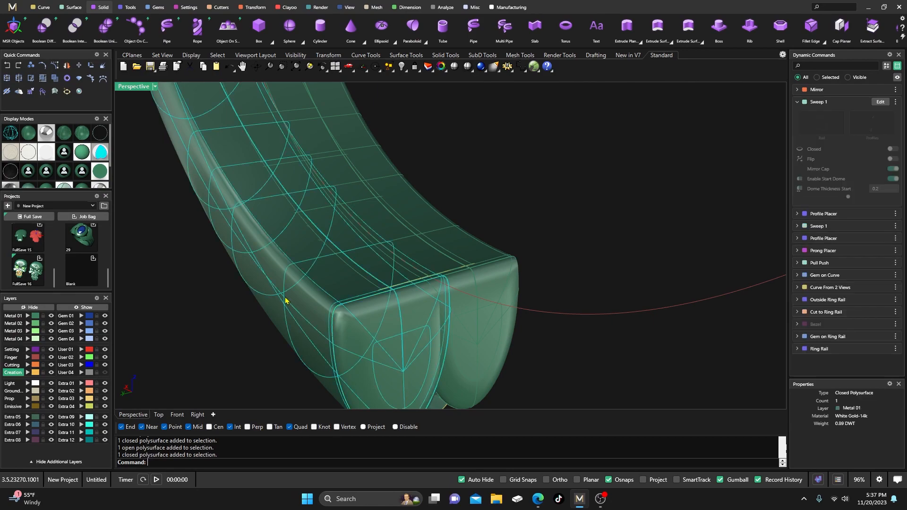
{"action": "left_click", "coordinate": [37, 308]}
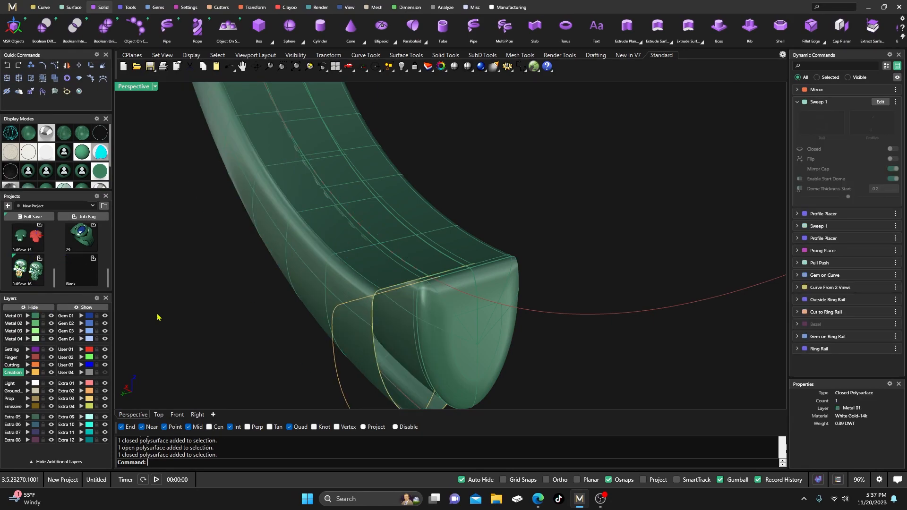
{"action": "left_click", "coordinate": [375, 340]}
{"action": "left_click", "coordinate": [405, 363]}
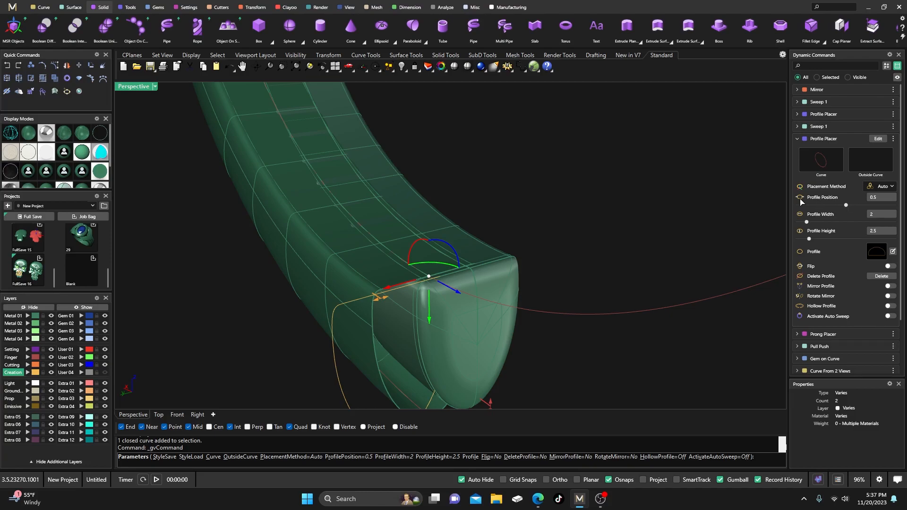
{"action": "right_click", "coordinate": [618, 180]}
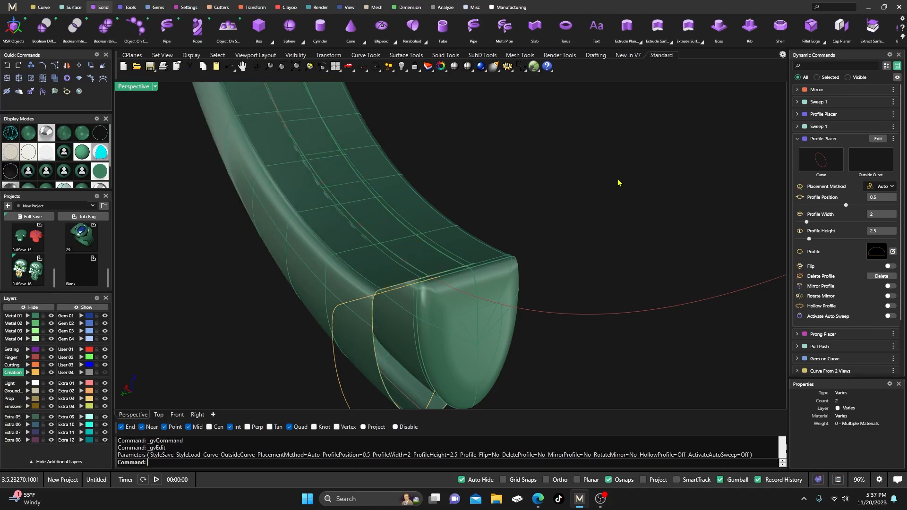
Edit the centre band's sweep to enable an end dome with thickness 0.3, keeping Mirror Cap off
{"action": "left_click", "coordinate": [351, 350]}
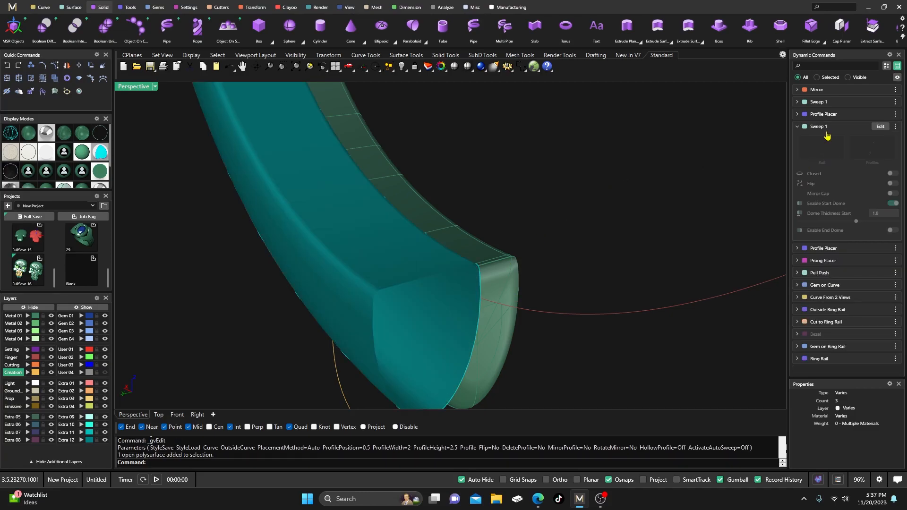
{"action": "left_click", "coordinate": [878, 127]}
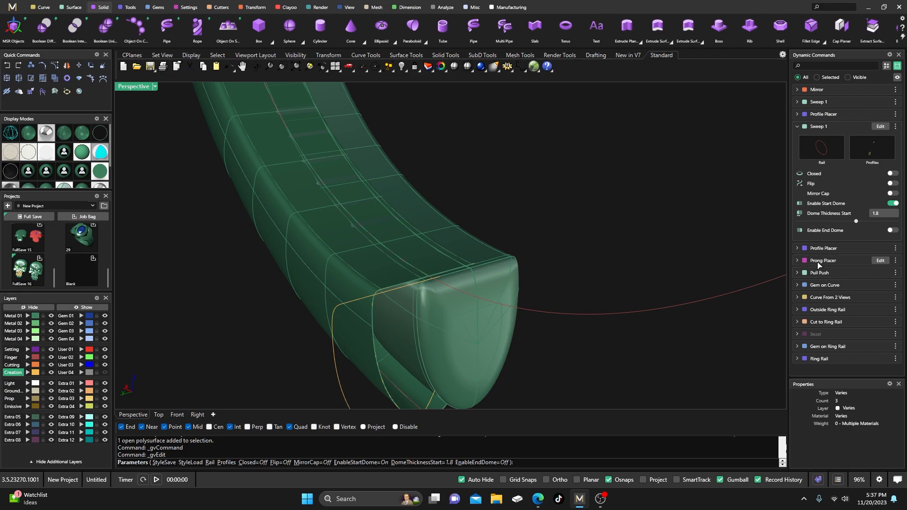
{"action": "left_click", "coordinate": [892, 194]}
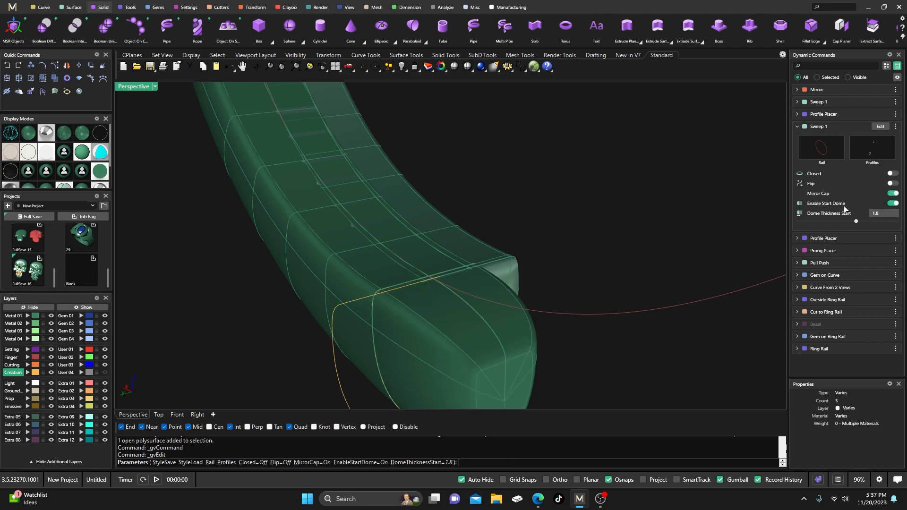
{"action": "scroll", "coordinate": [648, 253], "scroll_direction": "down", "scroll_amount": 7}
{"action": "right_click_drag", "start_coordinate": [649, 254], "coordinate": [662, 259]}
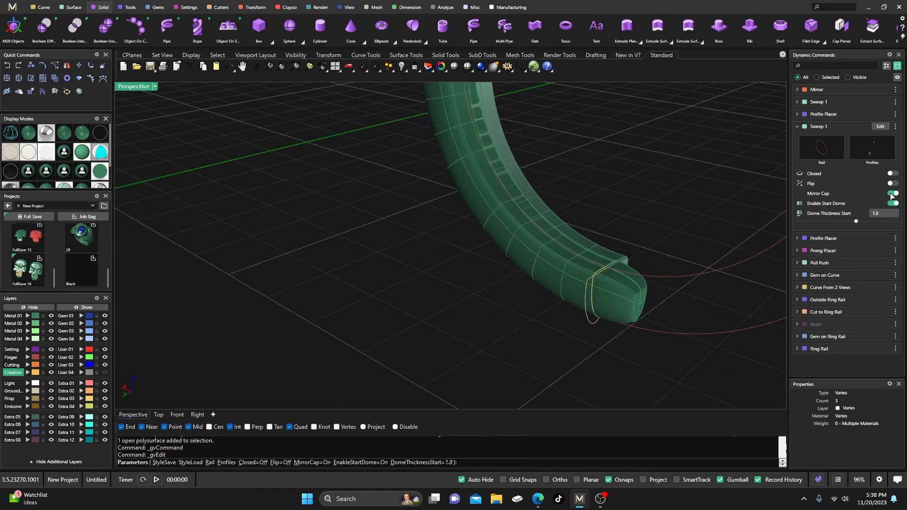
{"action": "left_click", "coordinate": [894, 194]}
{"action": "left_click", "coordinate": [893, 230]}
{"action": "right_click_drag", "start_coordinate": [662, 304], "coordinate": [674, 308]}
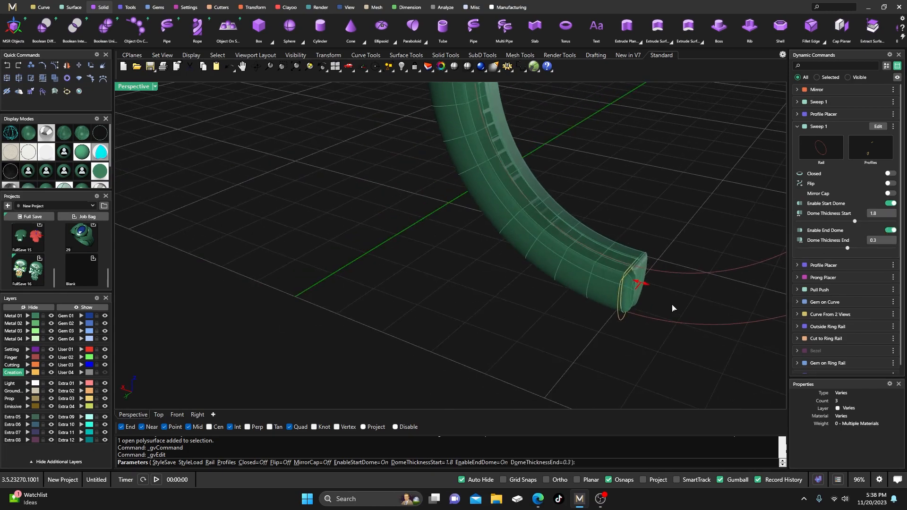
{"action": "right_click", "coordinate": [666, 305]}
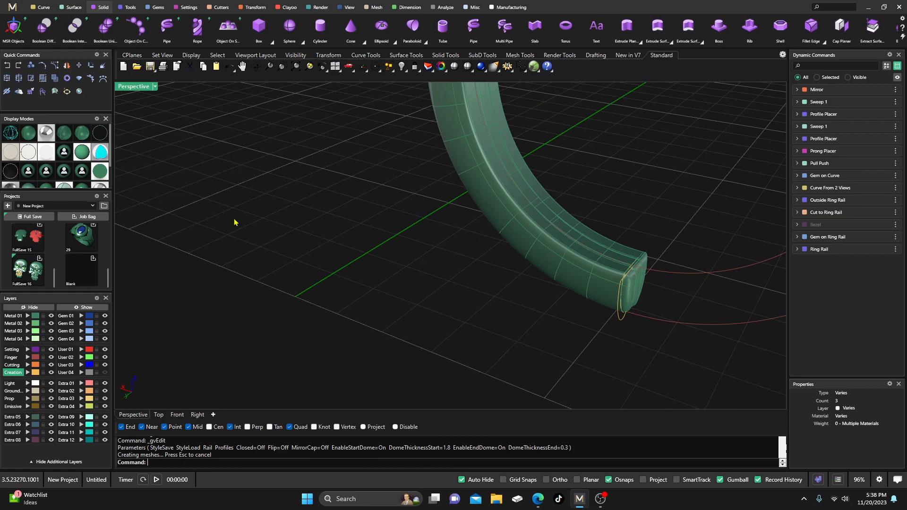
Unhide the side band and check each of the three shank bands for being a closed polysurface
{"action": "left_click", "coordinate": [94, 308]}
{"action": "right_click_drag", "start_coordinate": [331, 271], "coordinate": [466, 292]}
{"action": "left_click", "coordinate": [490, 184]}
{"action": "left_click", "coordinate": [480, 166]}
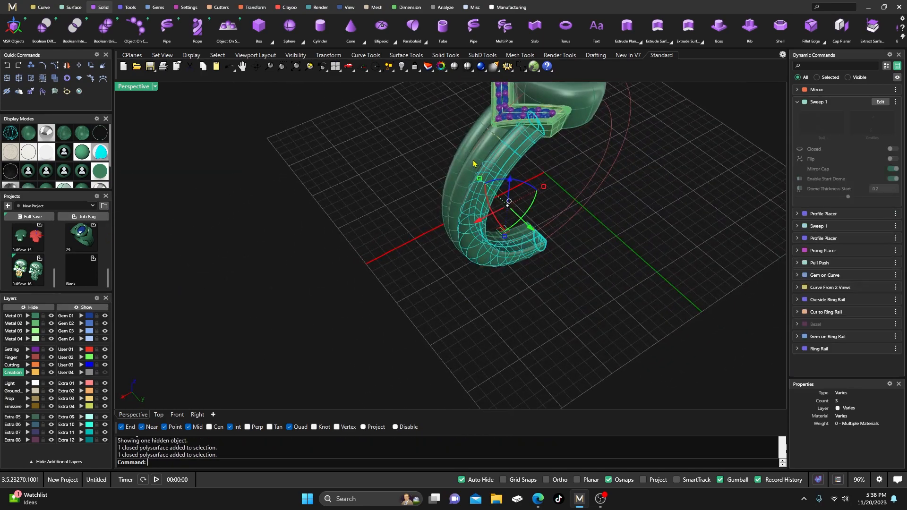
{"action": "left_click", "coordinate": [473, 161]}
{"action": "left_click", "coordinate": [464, 150]}
{"action": "left_click", "coordinate": [424, 136]}
{"action": "left_click", "coordinate": [465, 154]}
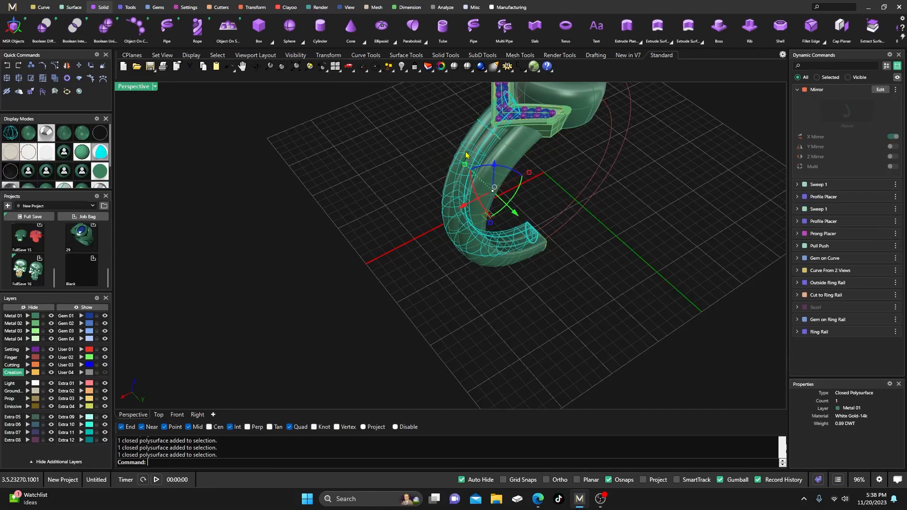
{"action": "left_click", "coordinate": [441, 140]}
{"action": "left_click", "coordinate": [469, 163]}
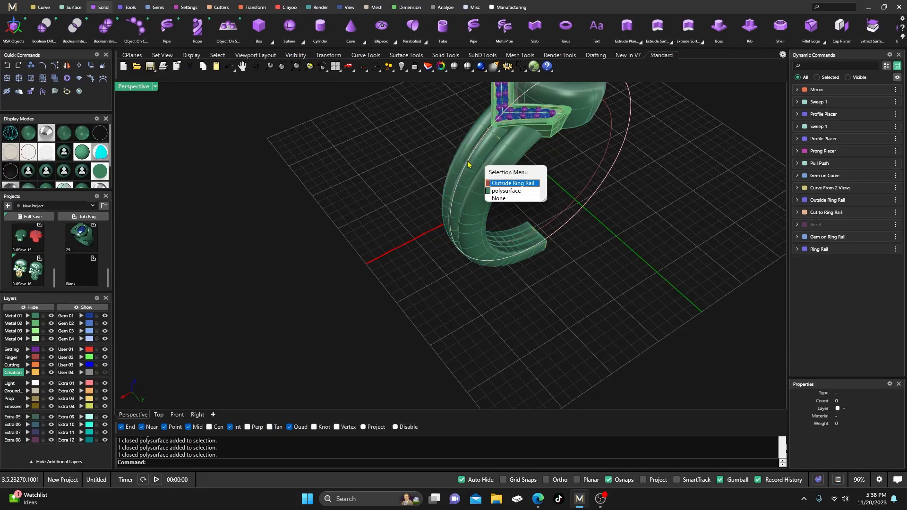
{"action": "left_click", "coordinate": [504, 191]}
{"action": "left_click", "coordinate": [398, 164]}
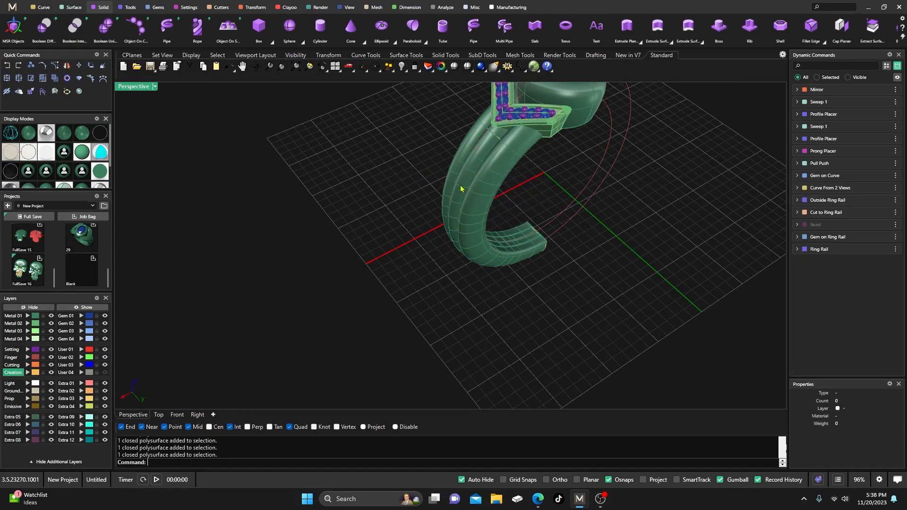
{"action": "left_click", "coordinate": [485, 197]}
{"action": "left_click", "coordinate": [383, 190]}
{"action": "scroll", "coordinate": [422, 284], "scroll_direction": "down", "scroll_amount": 3}
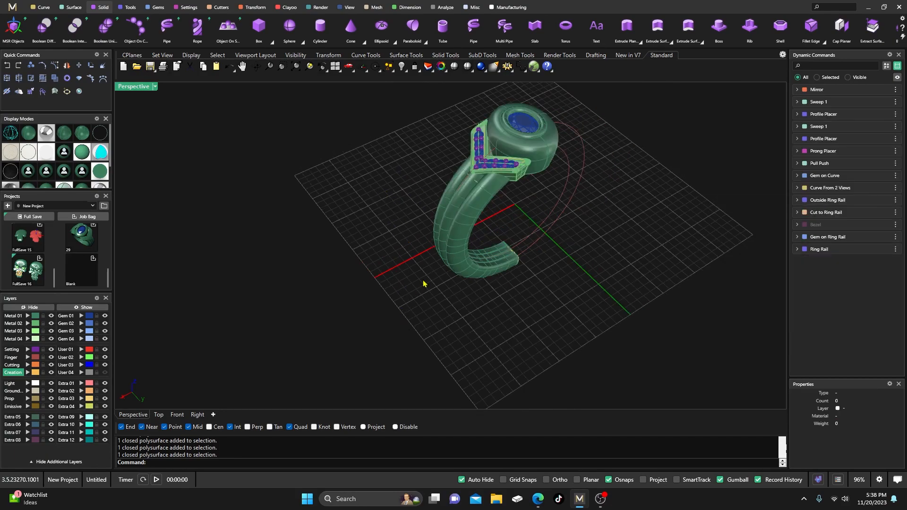
{"action": "scroll", "coordinate": [450, 250], "scroll_direction": "up", "scroll_amount": 8}
{"action": "scroll", "coordinate": [410, 265], "scroll_direction": "down", "scroll_amount": 3}
Try a Boolean Union of the domed centre band with the near side band, aborting the command
{"action": "left_click", "coordinate": [106, 26]}
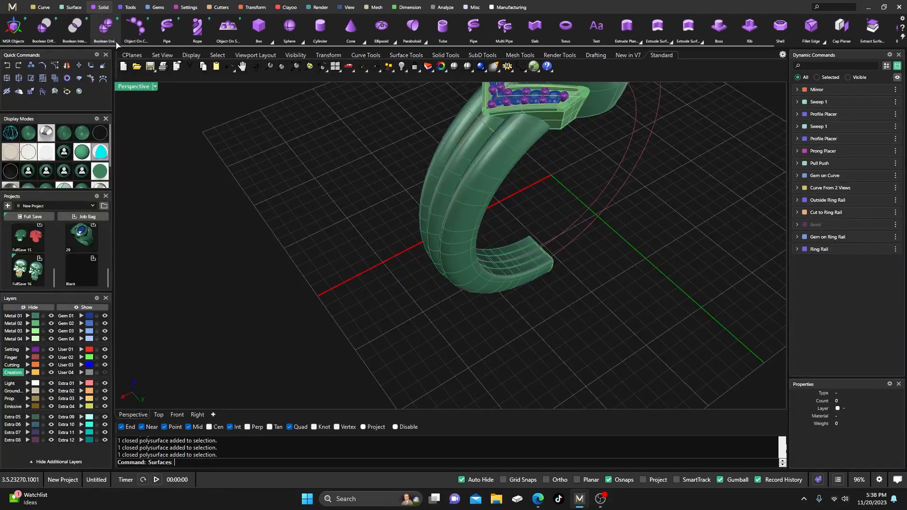
{"action": "left_click", "coordinate": [477, 188]}
{"action": "key", "text": "Return"}
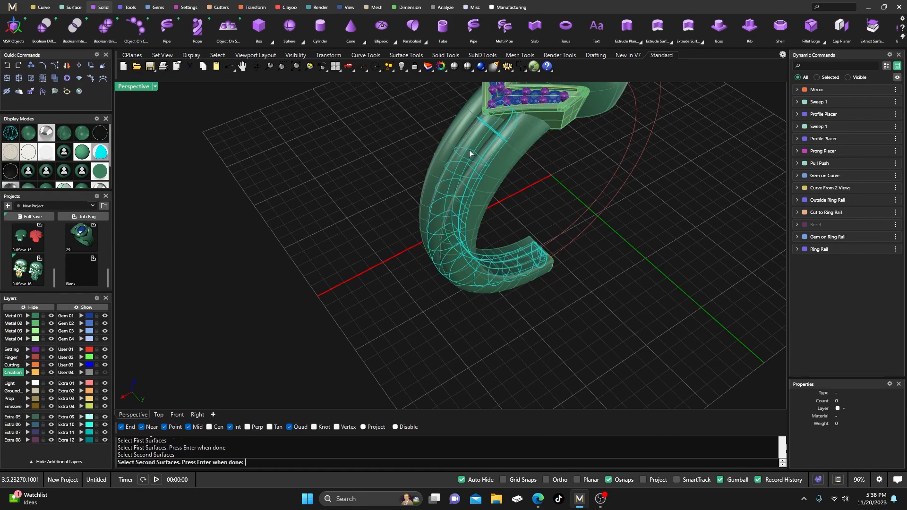
{"action": "left_click", "coordinate": [469, 203]}
{"action": "key", "text": "Return"}
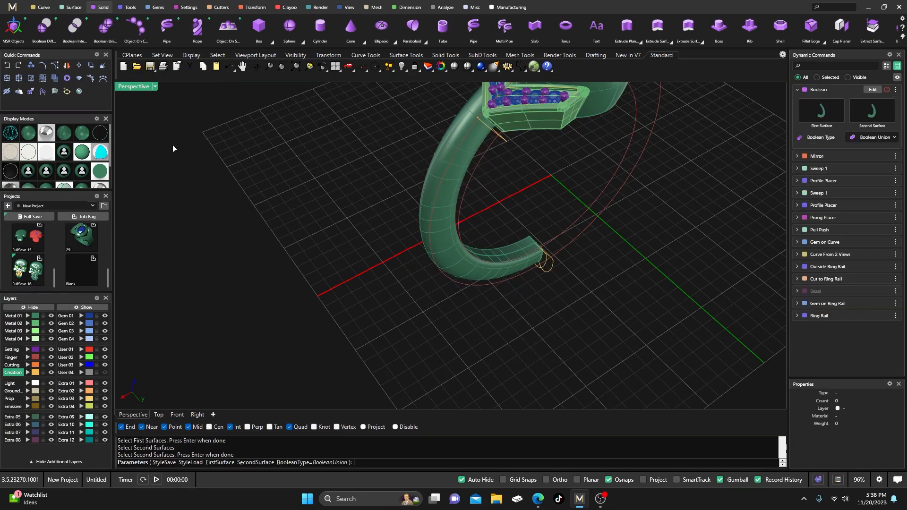
{"action": "left_click", "coordinate": [7, 65]}
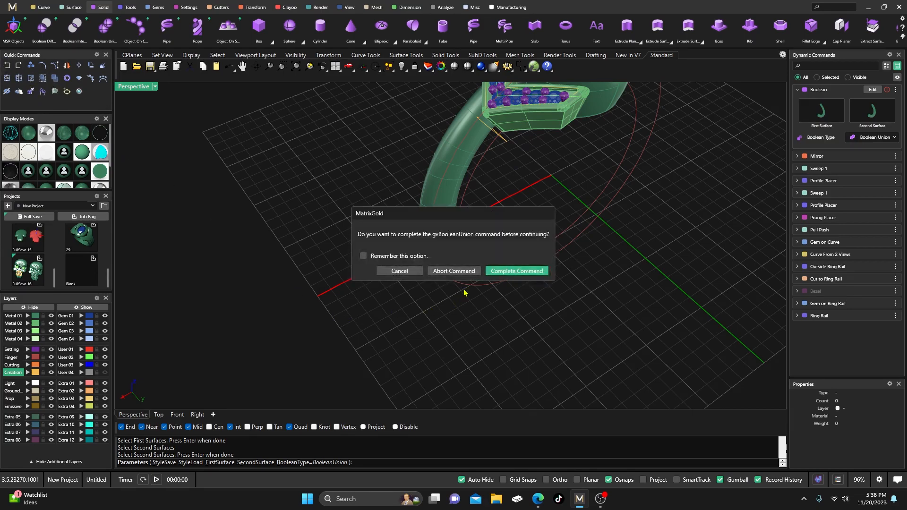
{"action": "left_click", "coordinate": [462, 271]}
Try a Boolean Union of the two outer shank bands, picking them at their base ends, and abort the command
{"action": "right_click_drag", "start_coordinate": [420, 345], "coordinate": [342, 309]}
{"action": "scroll", "coordinate": [502, 284], "scroll_direction": "up", "scroll_amount": 6}
{"action": "scroll", "coordinate": [502, 285], "scroll_direction": "up", "scroll_amount": 5}
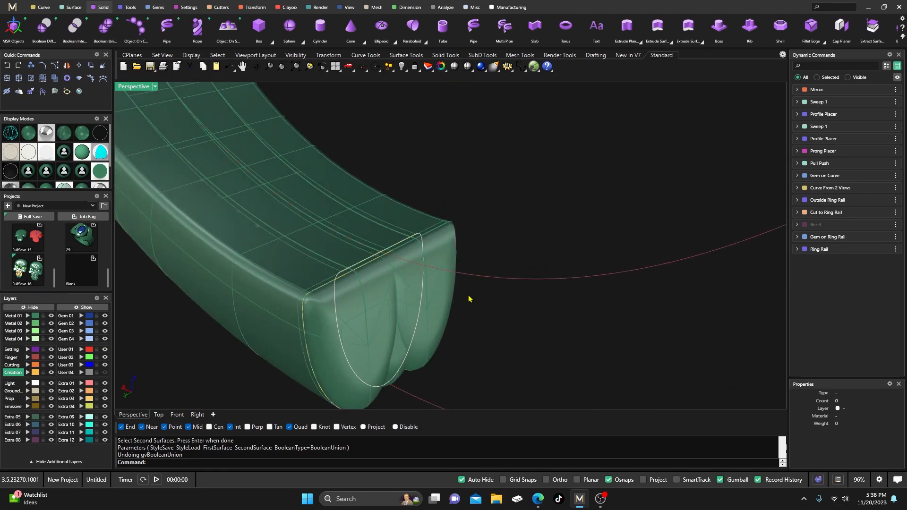
{"action": "left_click", "coordinate": [468, 299]}
{"action": "left_click", "coordinate": [487, 232]}
{"action": "scroll", "coordinate": [495, 232], "scroll_direction": "down", "scroll_amount": 6}
{"action": "right_click_drag", "start_coordinate": [496, 234], "coordinate": [426, 266]}
{"action": "scroll", "coordinate": [483, 269], "scroll_direction": "up", "scroll_amount": 2}
{"action": "right_click", "coordinate": [428, 245]}
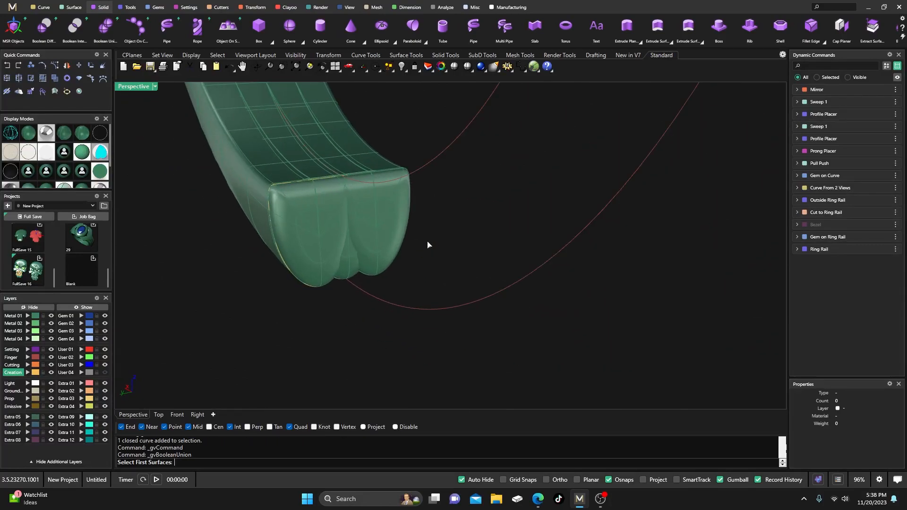
{"action": "left_click", "coordinate": [381, 216]}
{"action": "key", "text": "Return"}
{"action": "left_click", "coordinate": [313, 223]}
{"action": "key", "text": "Return"}
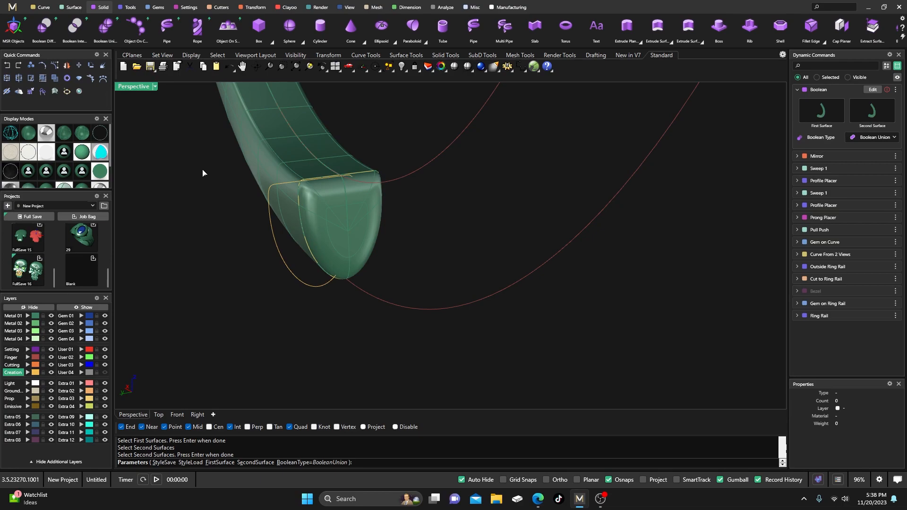
{"action": "left_click", "coordinate": [44, 79]}
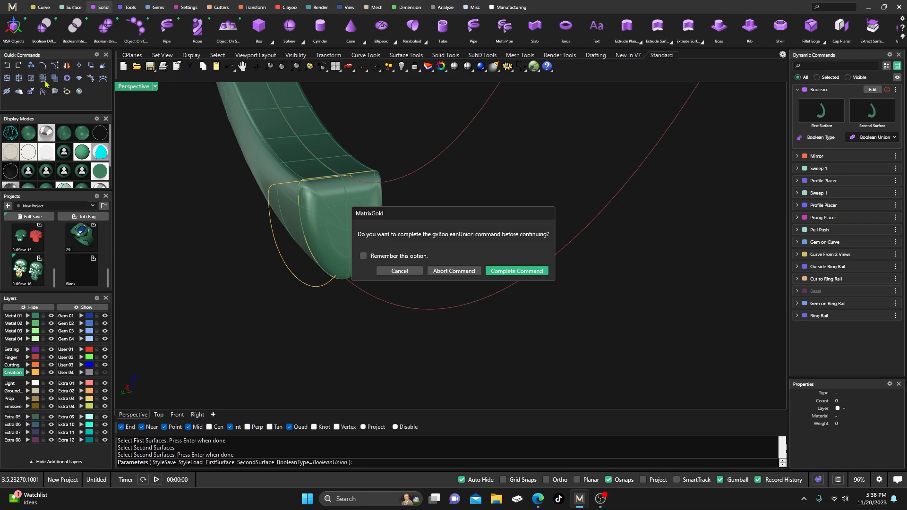
{"action": "left_click", "coordinate": [455, 270]}
Recheck the individual shank bands and examine the ring's side and underside where the shank meets the V panel and bezel
{"action": "left_click", "coordinate": [396, 225]}
{"action": "left_click", "coordinate": [465, 229]}
{"action": "left_click", "coordinate": [298, 244]}
{"action": "left_click", "coordinate": [473, 230]}
{"action": "right_click_drag", "start_coordinate": [457, 270], "coordinate": [523, 294]}
{"action": "scroll", "coordinate": [590, 337], "scroll_direction": "down", "scroll_amount": 6}
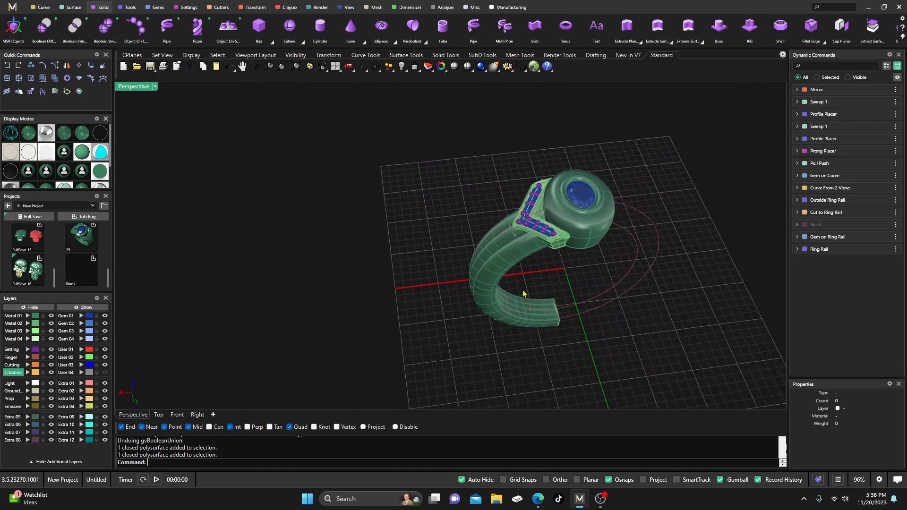
{"action": "scroll", "coordinate": [513, 256], "scroll_direction": "up", "scroll_amount": 3}
{"action": "left_click", "coordinate": [499, 267]}
{"action": "left_click", "coordinate": [384, 215]}
{"action": "right_click_drag", "start_coordinate": [399, 240], "coordinate": [543, 182]}
{"action": "scroll", "coordinate": [466, 252], "scroll_direction": "down", "scroll_amount": 6}
{"action": "scroll", "coordinate": [544, 163], "scroll_direction": "up", "scroll_amount": 4}
{"action": "scroll", "coordinate": [479, 229], "scroll_direction": "down", "scroll_amount": 6}
{"action": "right_click_drag", "start_coordinate": [479, 230], "coordinate": [524, 238]}
{"action": "scroll", "coordinate": [482, 204], "scroll_direction": "up", "scroll_amount": 5}
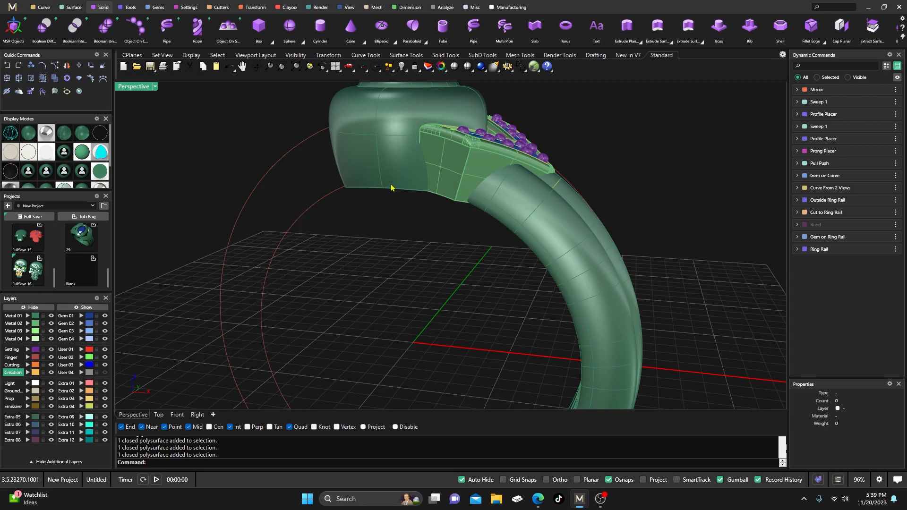
Hide the bezel, centre gem, V panel and ring rails, and examine the upper ends of the three shank bands
{"action": "left_click_drag", "start_coordinate": [434, 223], "coordinate": [343, 138]}
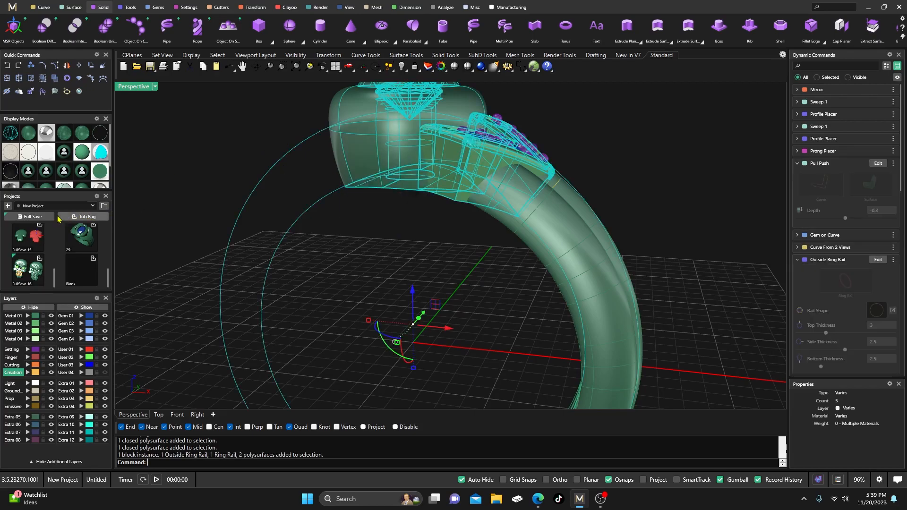
{"action": "left_click", "coordinate": [31, 307]}
{"action": "right_click_drag", "start_coordinate": [407, 245], "coordinate": [541, 230]}
{"action": "scroll", "coordinate": [485, 203], "scroll_direction": "up", "scroll_amount": 3}
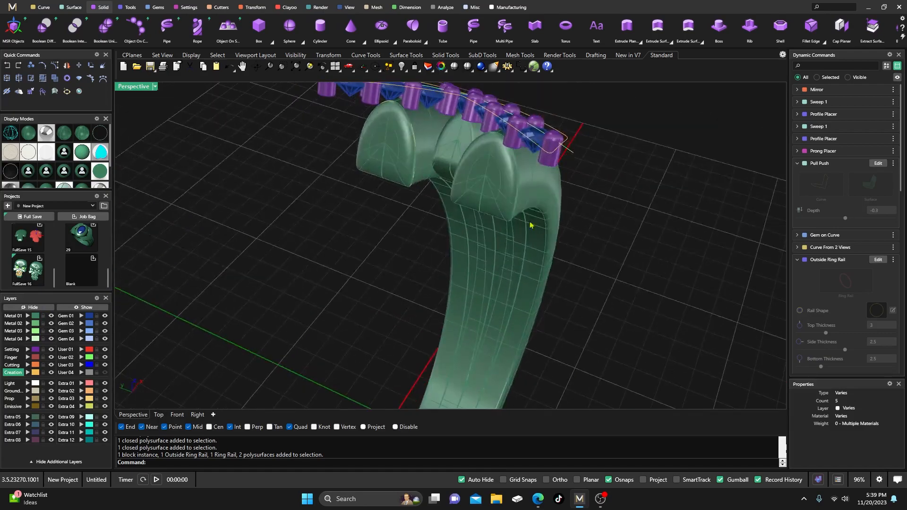
{"action": "right_click_drag", "start_coordinate": [449, 200], "coordinate": [555, 204]}
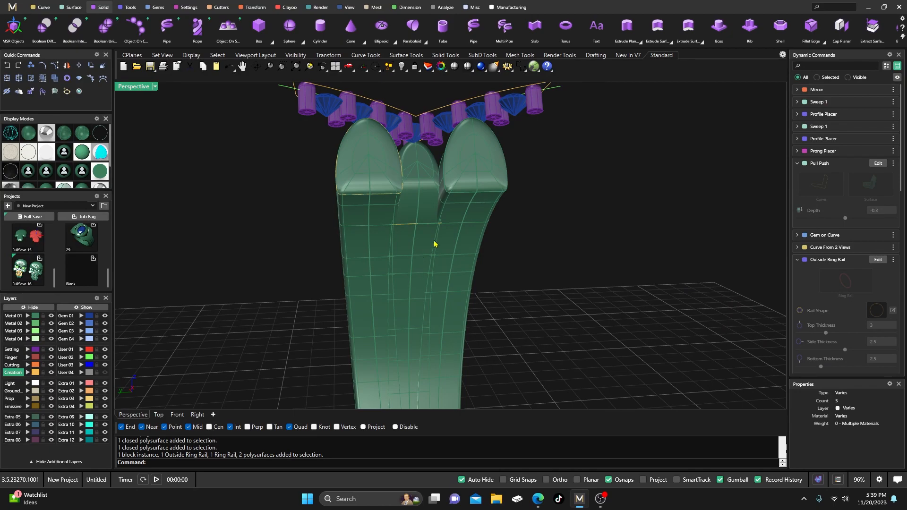
Show the hidden bezel, centre gem, V panel and ring rails again and recheck the individual shank bands
{"action": "scroll", "coordinate": [494, 298], "scroll_direction": "down", "scroll_amount": 3}
{"action": "right_click_drag", "start_coordinate": [494, 298], "coordinate": [380, 316]}
{"action": "scroll", "coordinate": [367, 263], "scroll_direction": "down", "scroll_amount": 5}
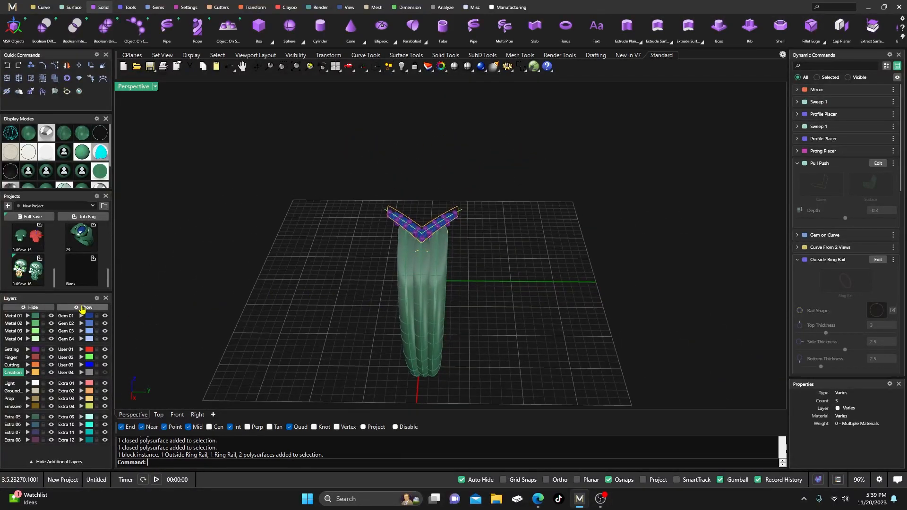
{"action": "left_click", "coordinate": [82, 308]}
{"action": "scroll", "coordinate": [461, 279], "scroll_direction": "up", "scroll_amount": 5}
{"action": "right_click_drag", "start_coordinate": [469, 273], "coordinate": [453, 245]}
{"action": "scroll", "coordinate": [436, 245], "scroll_direction": "down", "scroll_amount": 4}
{"action": "right_click_drag", "start_coordinate": [427, 275], "coordinate": [462, 296]}
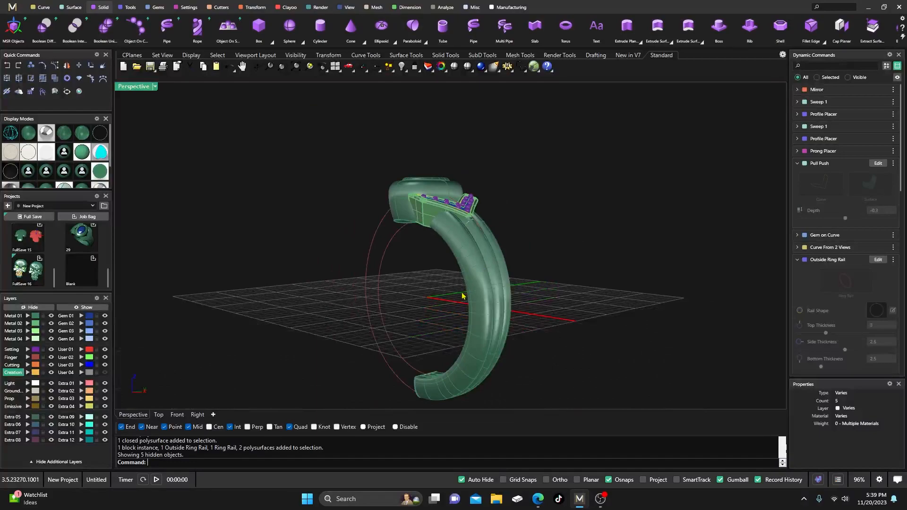
{"action": "left_click", "coordinate": [470, 260], "text": "shift"}
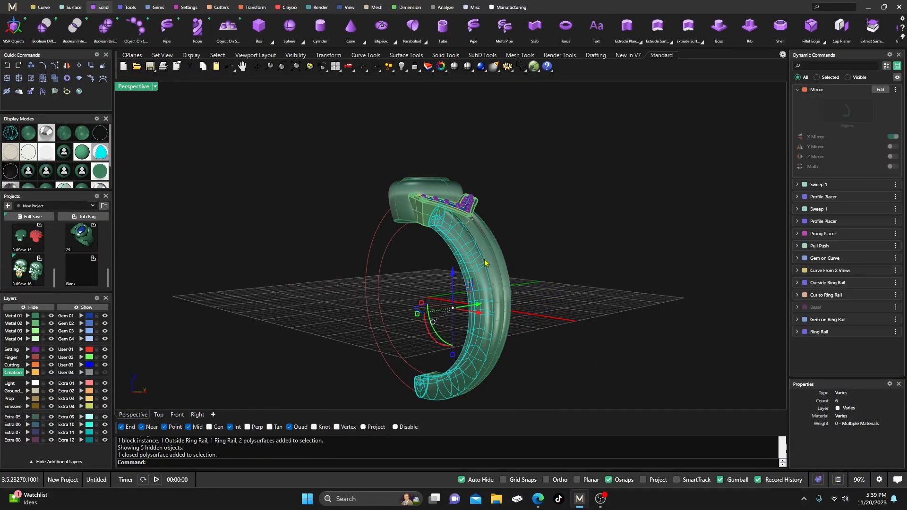
{"action": "left_click", "coordinate": [494, 274], "text": "shift"}
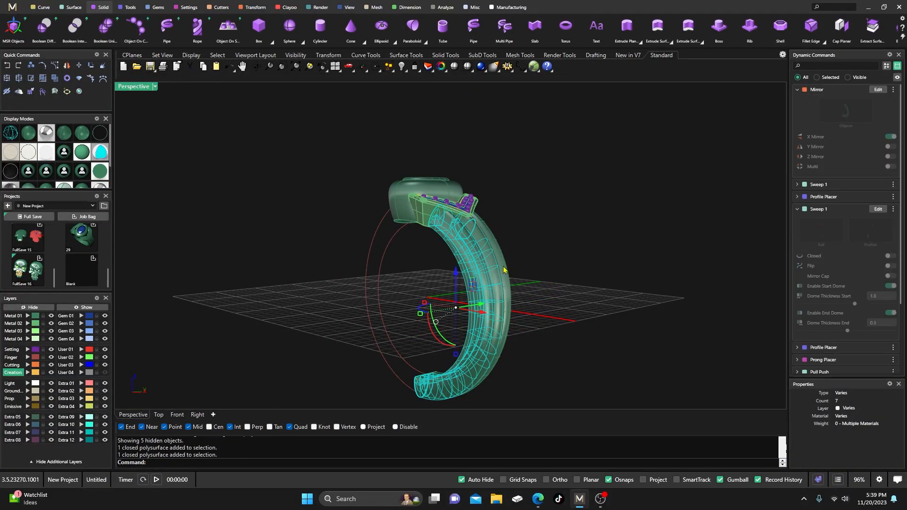
{"action": "left_click", "coordinate": [402, 274]}
{"action": "right_click_drag", "start_coordinate": [407, 300], "coordinate": [430, 307]}
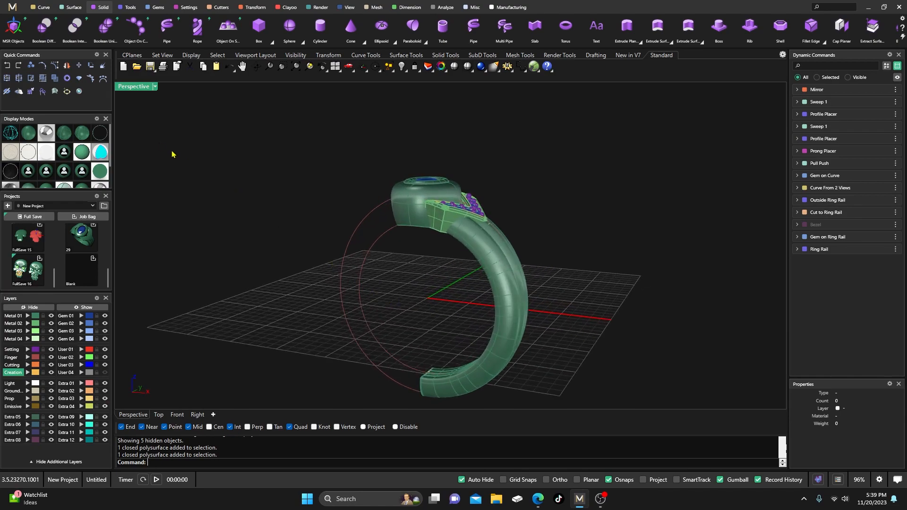
Switch to the four-view layout and draw a rectangular plane in the Right view around the shank's base
{"action": "double_click", "coordinate": [133, 88]}
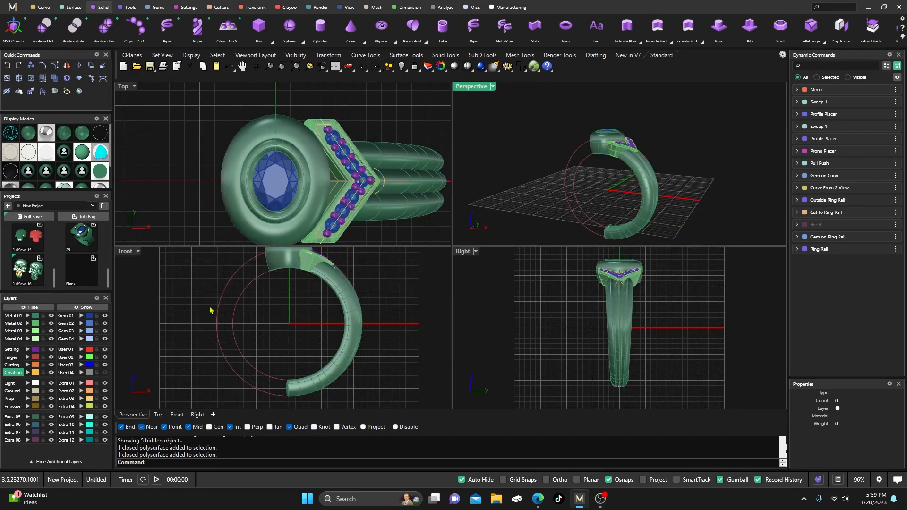
{"action": "left_click", "coordinate": [72, 8]}
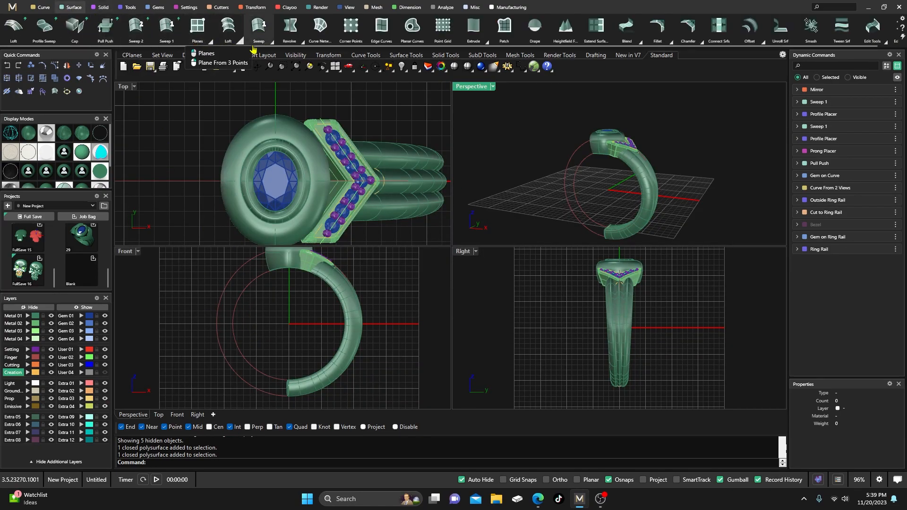
{"action": "left_click", "coordinate": [197, 27]}
{"action": "left_click", "coordinate": [591, 353]}
{"action": "left_click", "coordinate": [654, 401]}
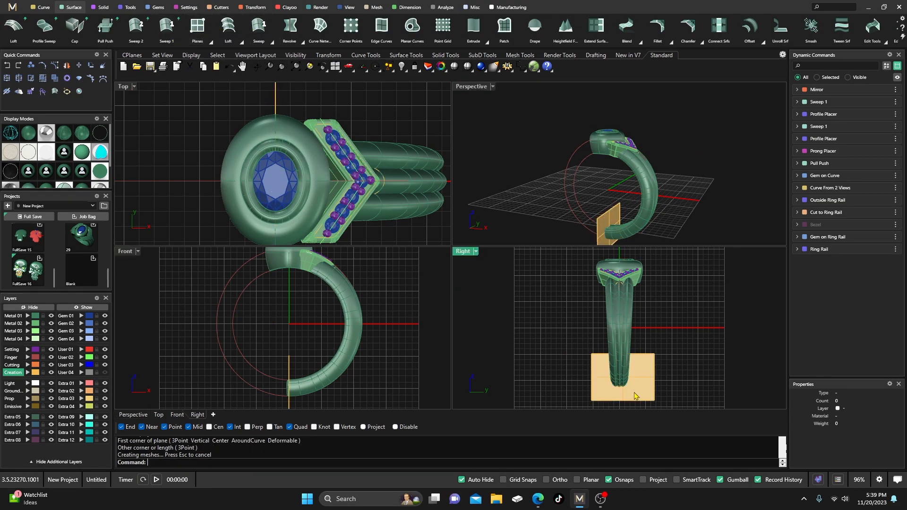
Split the three shank bands with the plane at the base, leaving the outside ring rail out of the selection
{"action": "left_click", "coordinate": [363, 323]}
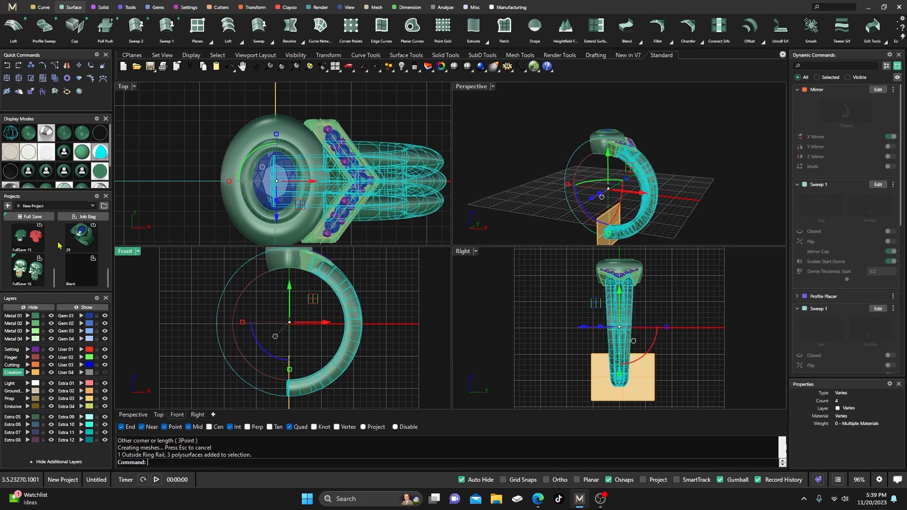
{"action": "left_click", "coordinate": [220, 306], "text": "ctrl"}
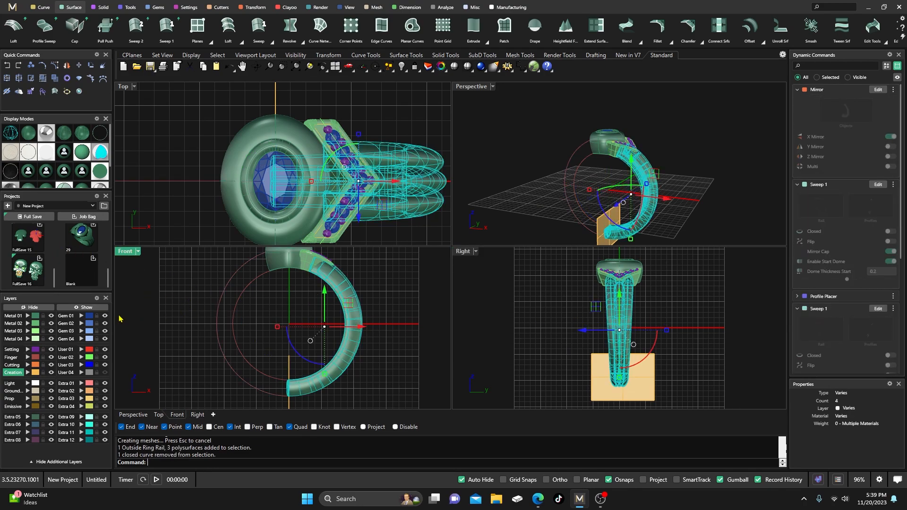
{"action": "left_click", "coordinate": [20, 79]}
{"action": "left_click", "coordinate": [608, 393]}
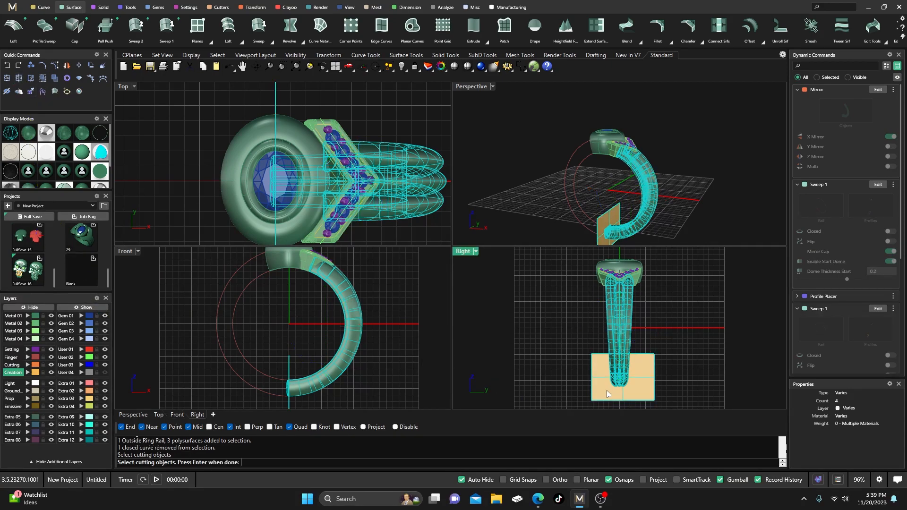
{"action": "right_click", "coordinate": [539, 382]}
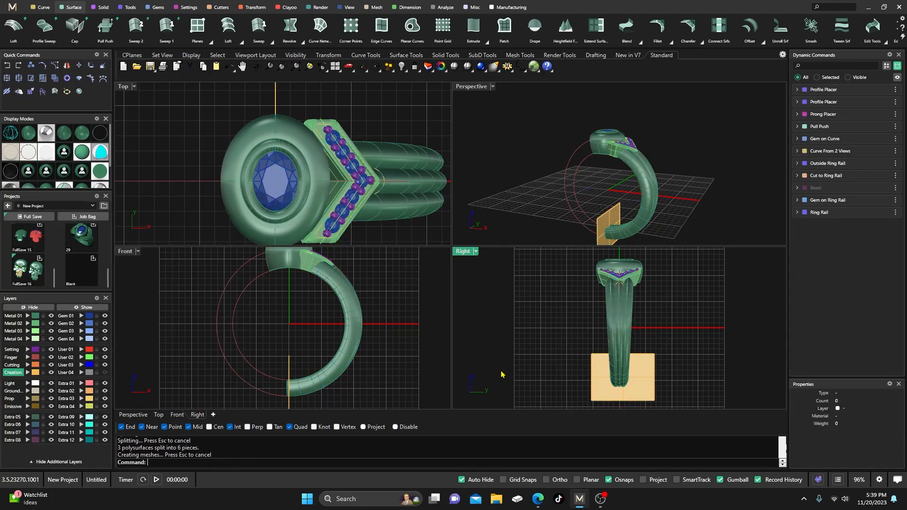
Delete the cutting plane and the band end pieces that extend past the ring's centre line at the base
{"action": "scroll", "coordinate": [292, 336], "scroll_direction": "down", "scroll_amount": 2}
{"action": "left_click_drag", "start_coordinate": [275, 334], "coordinate": [302, 392]}
{"action": "key", "text": "Delete"}
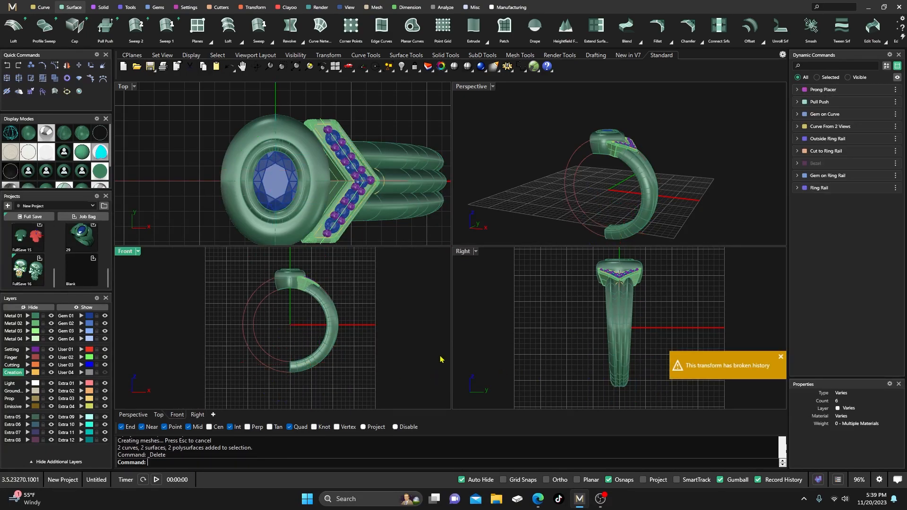
{"action": "left_click", "coordinate": [523, 331]}
{"action": "left_click", "coordinate": [375, 336]}
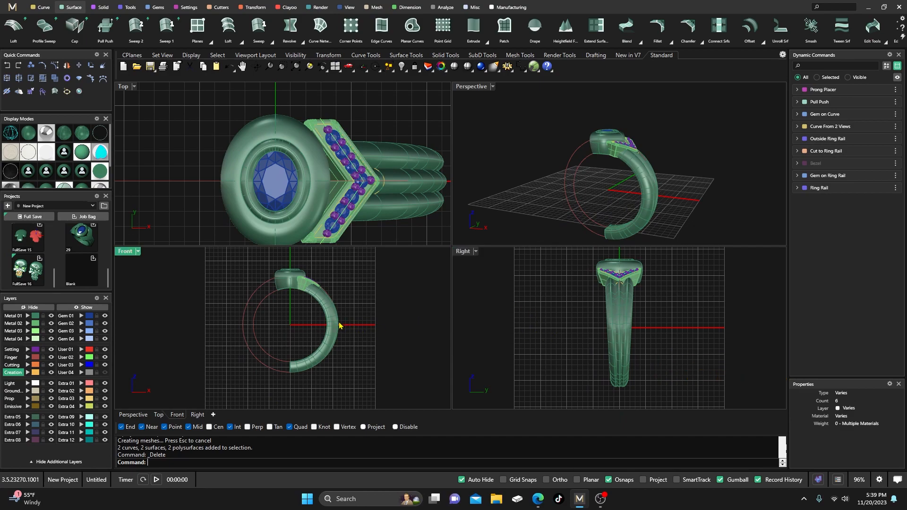
Mirror the three open shank bands to the ring's opposite side with only Y Mirror on
{"action": "left_click", "coordinate": [411, 218]}
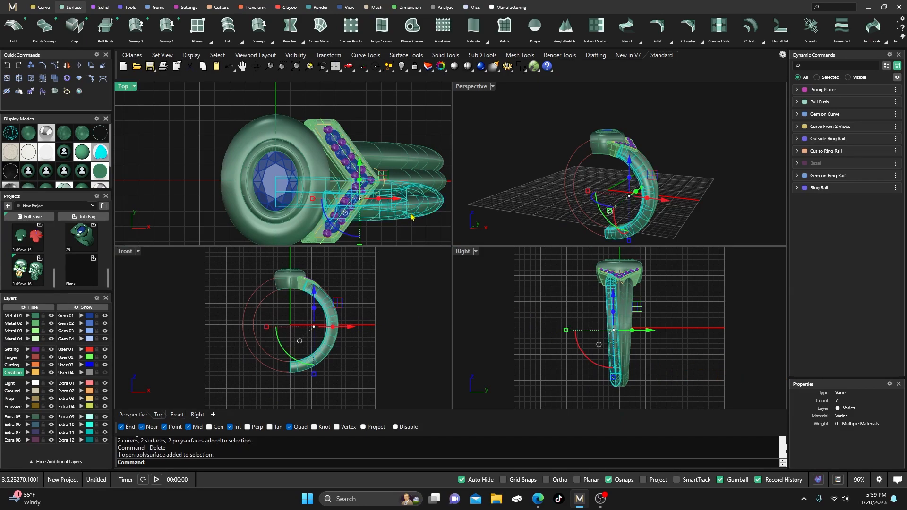
{"action": "left_click", "coordinate": [418, 180], "text": "shift"}
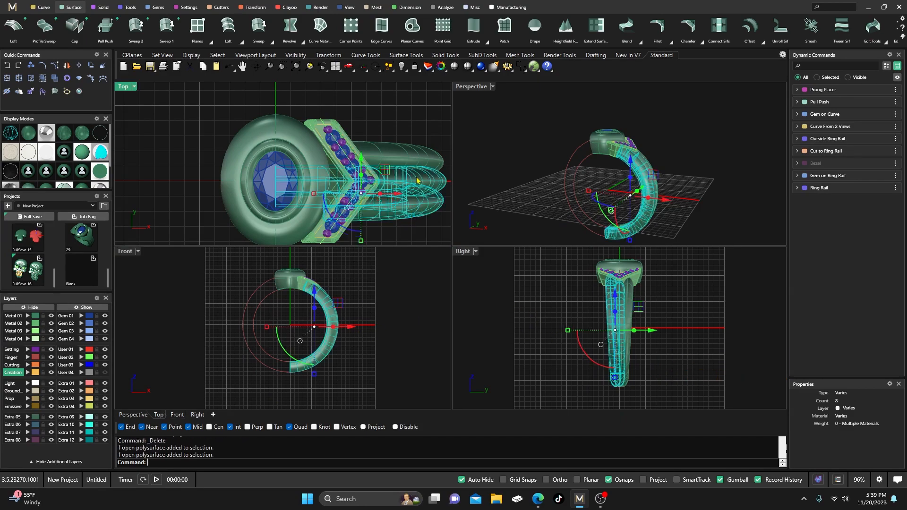
{"action": "left_click", "coordinate": [384, 152], "text": "shift"}
{"action": "left_click", "coordinate": [256, 7]}
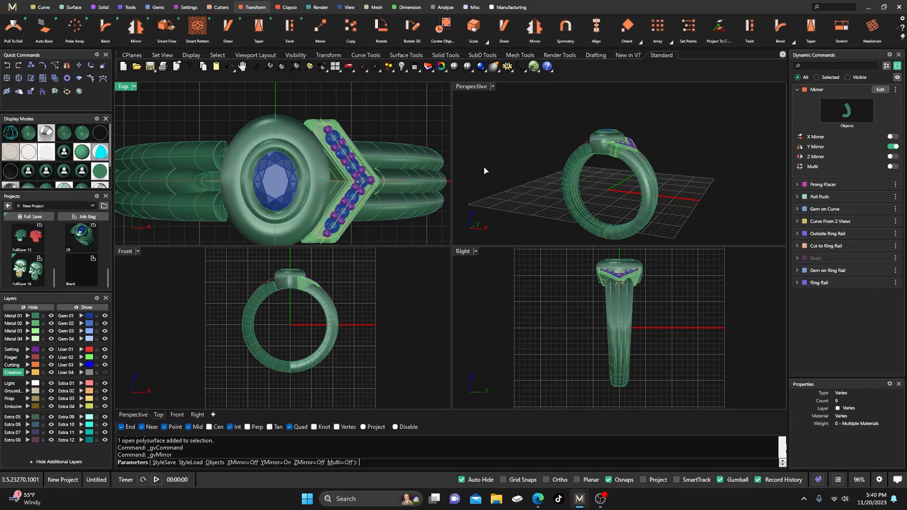
{"action": "double_click", "coordinate": [472, 87]}
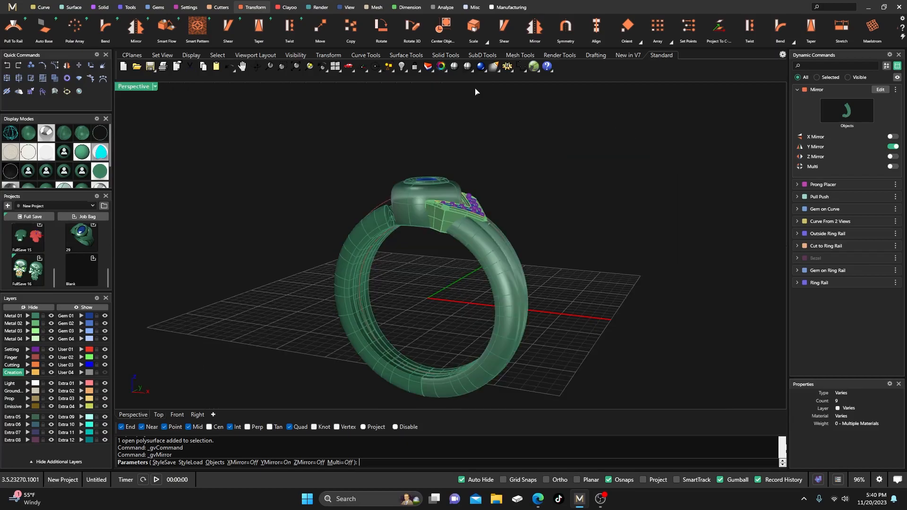
{"action": "right_click_drag", "start_coordinate": [514, 221], "coordinate": [637, 250]}
{"action": "right_click_drag", "start_coordinate": [498, 283], "coordinate": [404, 290]}
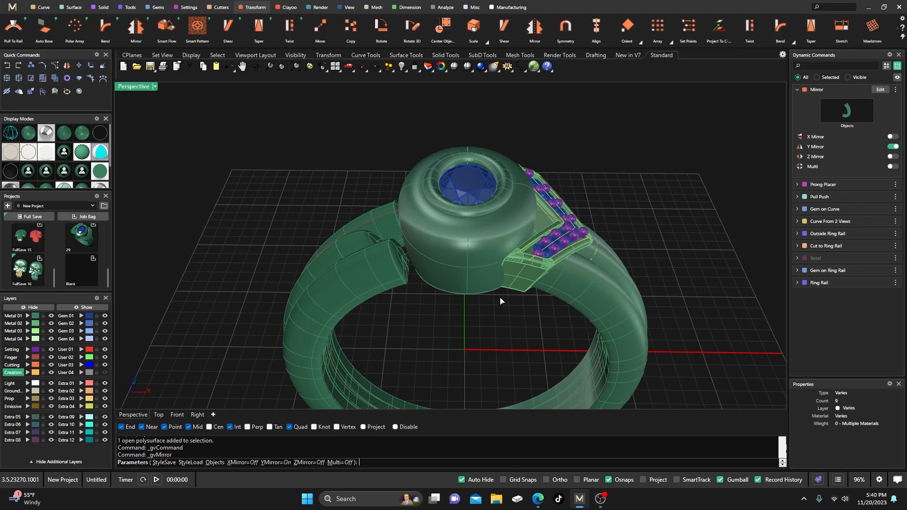
{"action": "key", "text": "Return"}
Mirror the V-shaped side panel with its prongs and gems to the bezel's opposite side, using Y Mirror
{"action": "left_click", "coordinate": [519, 285]}
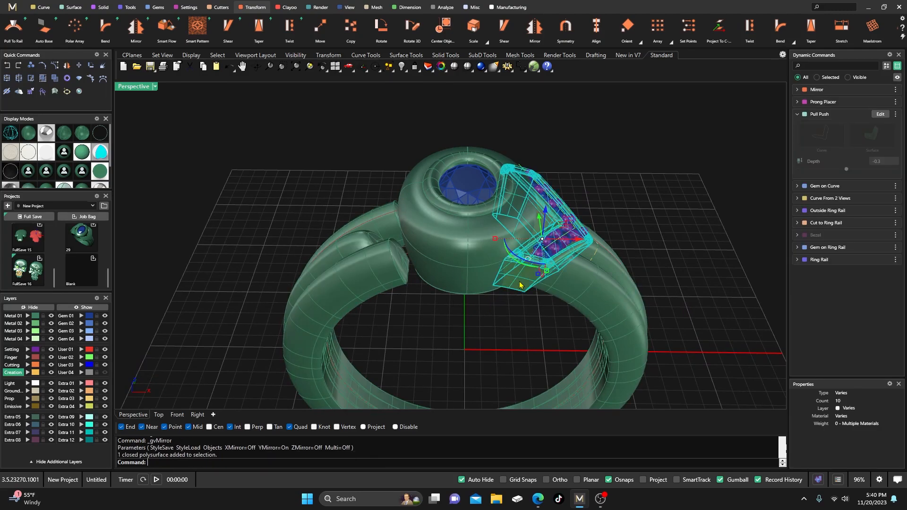
{"action": "scroll", "coordinate": [534, 271], "scroll_direction": "up", "scroll_amount": 4}
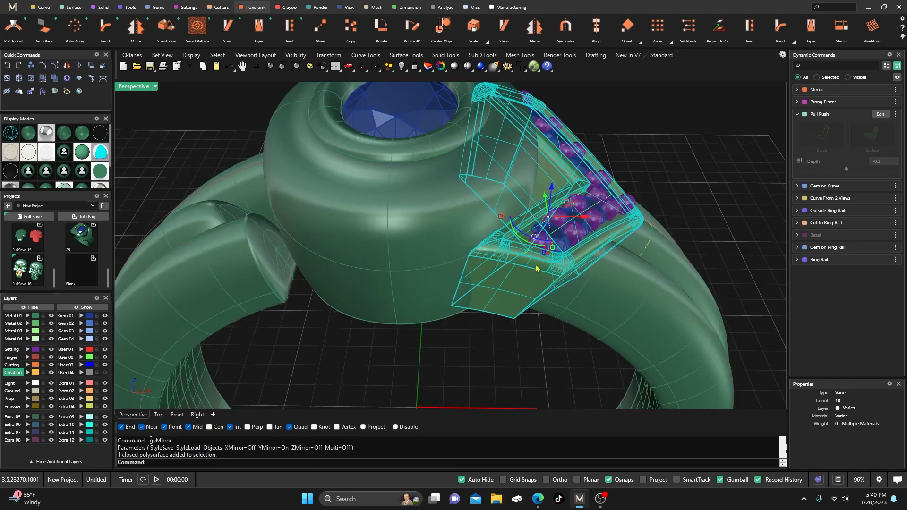
{"action": "left_click", "coordinate": [543, 243], "text": "shift"}
{"action": "left_click", "coordinate": [566, 238], "text": "shift"}
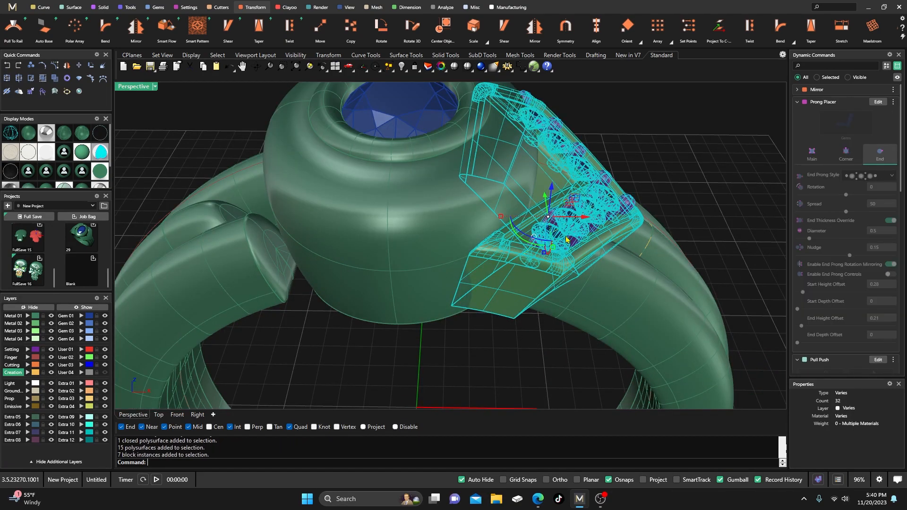
{"action": "left_click", "coordinate": [136, 27]}
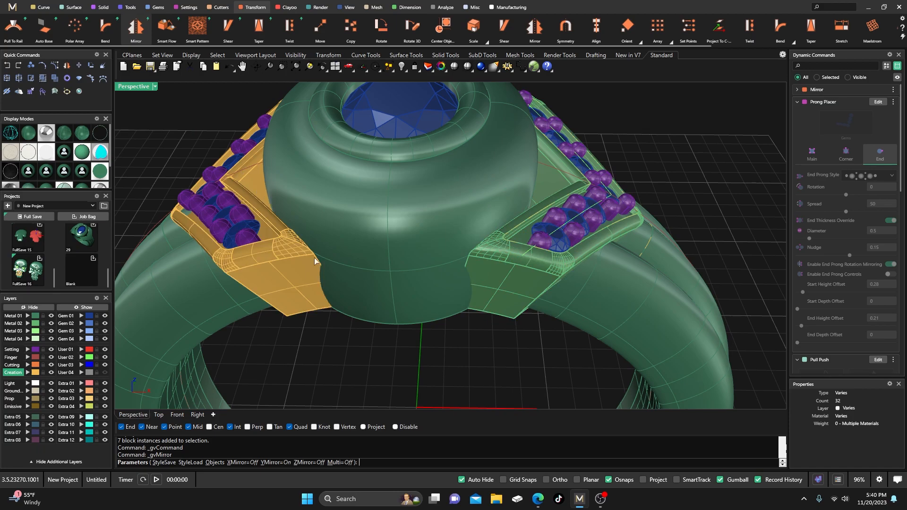
{"action": "key", "text": "Return"}
Examine the mirrored side panels and the full shank from the top and side of the ring
{"action": "scroll", "coordinate": [427, 339], "scroll_direction": "down", "scroll_amount": 8}
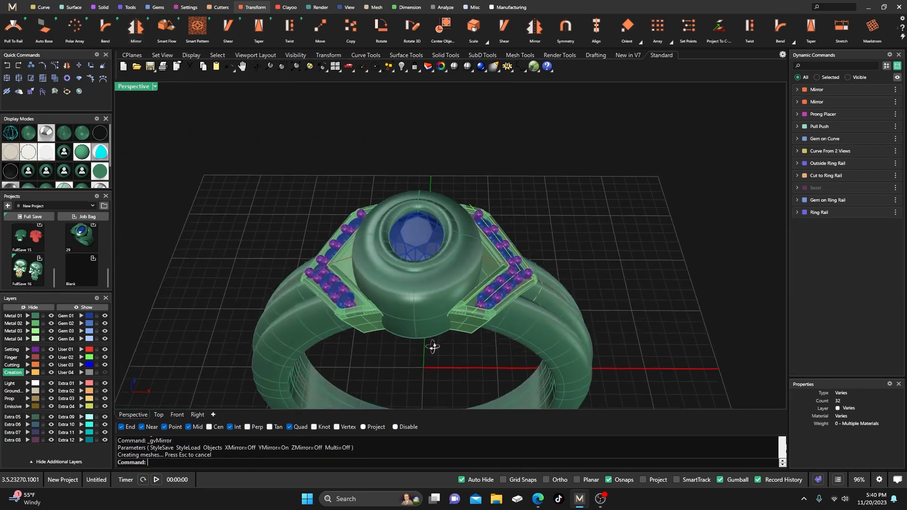
{"action": "right_click_drag", "start_coordinate": [419, 303], "coordinate": [367, 268]}
{"action": "scroll", "coordinate": [430, 268], "scroll_direction": "up", "scroll_amount": 5}
{"action": "scroll", "coordinate": [410, 289], "scroll_direction": "down", "scroll_amount": 6}
{"action": "right_click_drag", "start_coordinate": [410, 289], "coordinate": [342, 259]}
{"action": "scroll", "coordinate": [462, 204], "scroll_direction": "up", "scroll_amount": 8}
{"action": "scroll", "coordinate": [449, 203], "scroll_direction": "down", "scroll_amount": 8}
{"action": "scroll", "coordinate": [414, 225], "scroll_direction": "down", "scroll_amount": 6}
{"action": "scroll", "coordinate": [412, 285], "scroll_direction": "up", "scroll_amount": 4}
Join the six half bands into three closed shank bands and check the joined bands individually
{"action": "left_click_drag", "start_coordinate": [452, 372], "coordinate": [359, 314]}
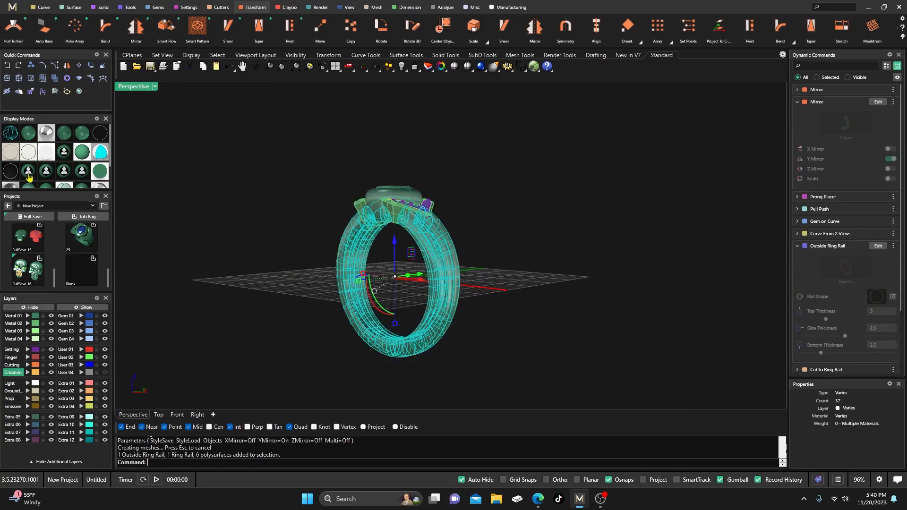
{"action": "left_click", "coordinate": [8, 78]}
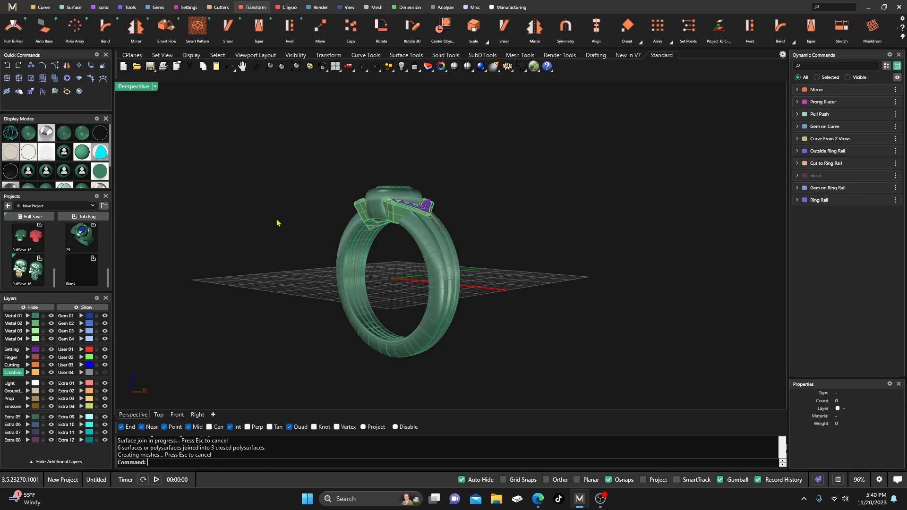
{"action": "left_click", "coordinate": [306, 236]}
{"action": "left_click", "coordinate": [366, 245]}
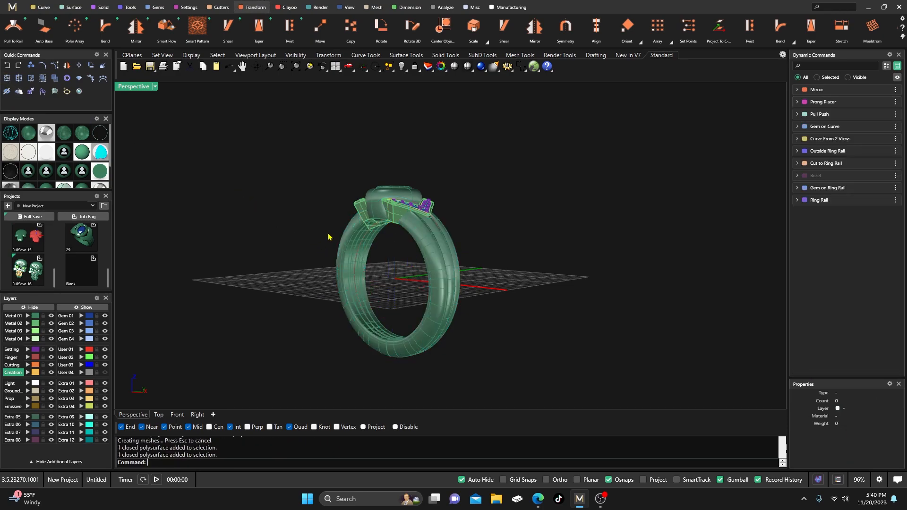
{"action": "left_click", "coordinate": [329, 233]}
{"action": "scroll", "coordinate": [351, 232], "scroll_direction": "down", "scroll_amount": 4}
{"action": "right_click_drag", "start_coordinate": [351, 234], "coordinate": [368, 310]}
{"action": "scroll", "coordinate": [378, 218], "scroll_direction": "up", "scroll_amount": 6}
{"action": "right_click_drag", "start_coordinate": [377, 218], "coordinate": [382, 271]}
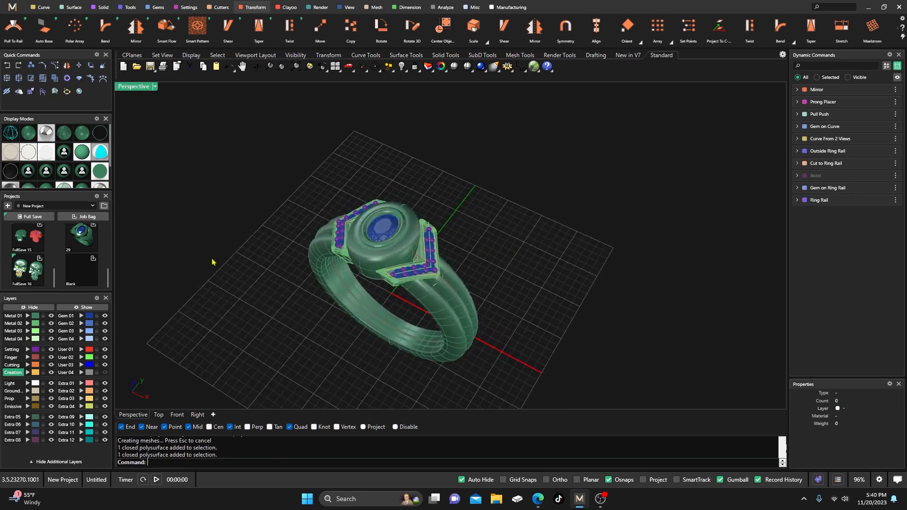
Hide the Gem 01 layer and move the curves on the Creation layer to the User 04 layer
{"action": "left_click", "coordinate": [104, 316]}
{"action": "scroll", "coordinate": [332, 330], "scroll_direction": "up", "scroll_amount": 6}
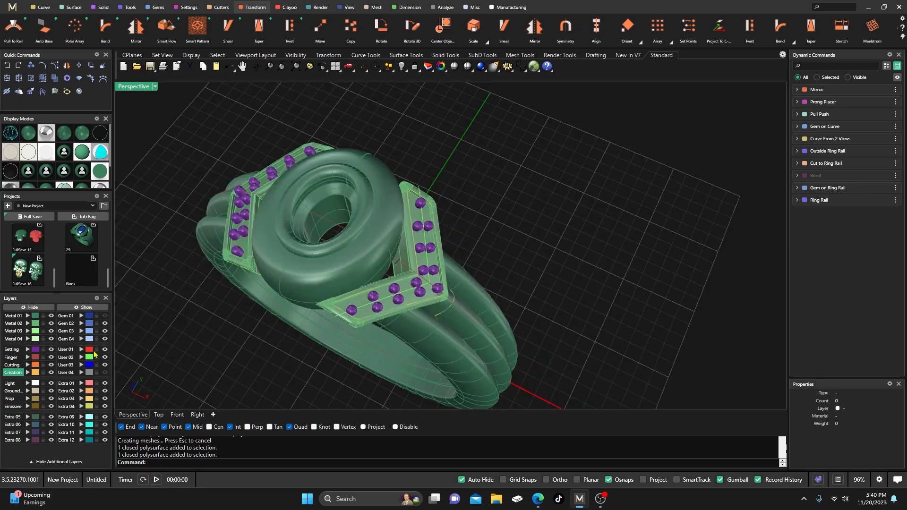
{"action": "left_click", "coordinate": [36, 373]}
{"action": "left_click", "coordinate": [83, 373]}
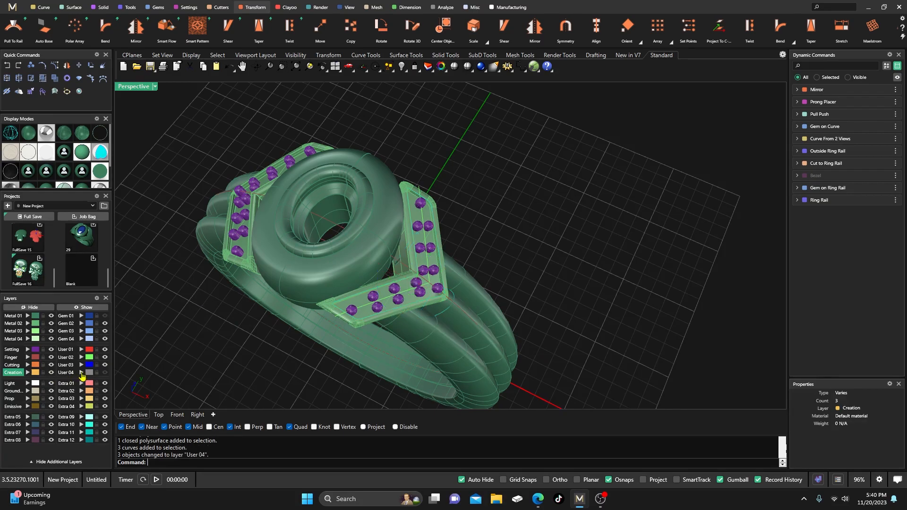
{"action": "scroll", "coordinate": [410, 307], "scroll_direction": "down", "scroll_amount": 6}
{"action": "right_click_drag", "start_coordinate": [410, 321], "coordinate": [385, 258]}
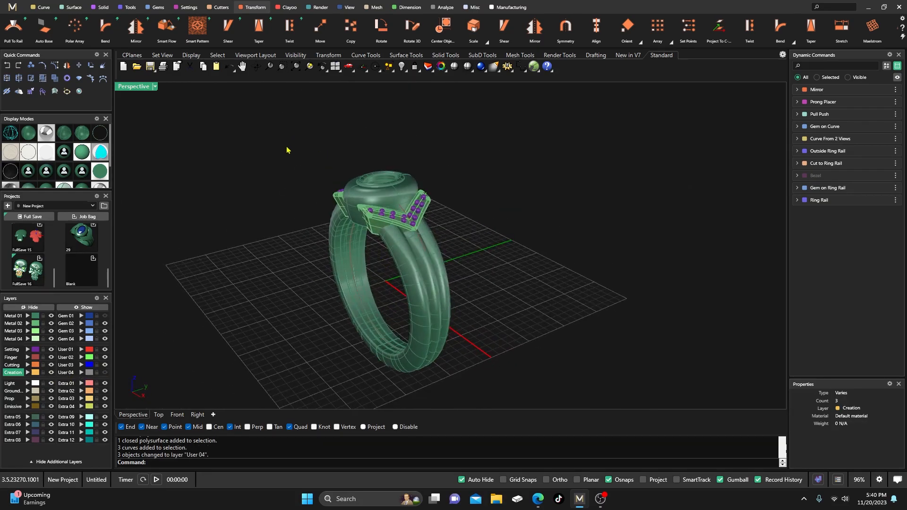
Select all curves with Super Select and move them to the User 04 layer
{"action": "right_click_drag", "start_coordinate": [276, 303], "coordinate": [292, 315]}
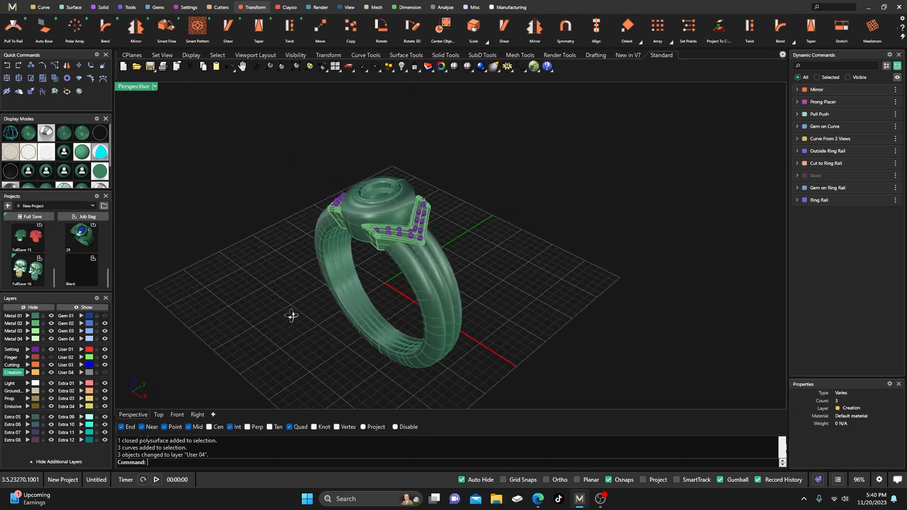
{"action": "scroll", "coordinate": [400, 213], "scroll_direction": "up", "scroll_amount": 3}
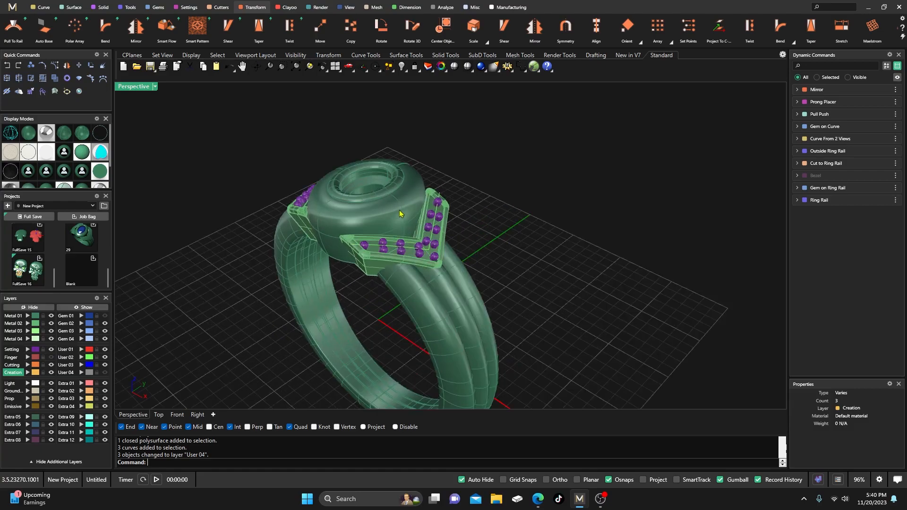
{"action": "left_click", "coordinate": [818, 480]}
{"action": "left_click", "coordinate": [832, 326]}
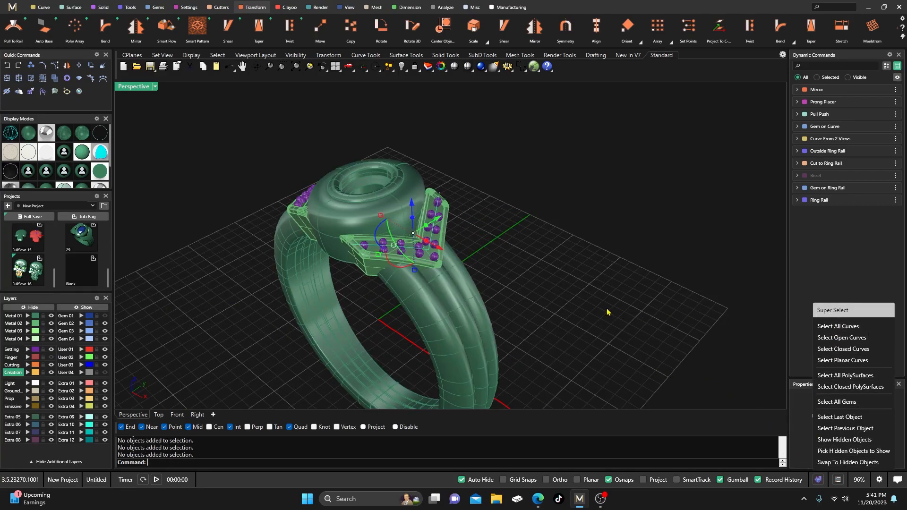
{"action": "left_click", "coordinate": [82, 373]}
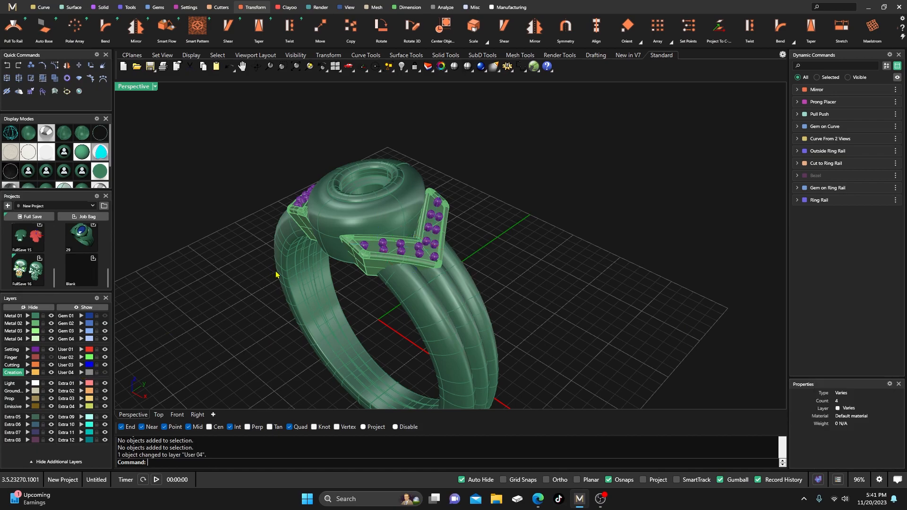
Show the Gem 01 layer with the centre gem and the side-panel gems
{"action": "scroll", "coordinate": [516, 266], "scroll_direction": "down", "scroll_amount": 5}
{"action": "right_click_drag", "start_coordinate": [507, 286], "coordinate": [478, 302]}
{"action": "scroll", "coordinate": [477, 275], "scroll_direction": "up", "scroll_amount": 6}
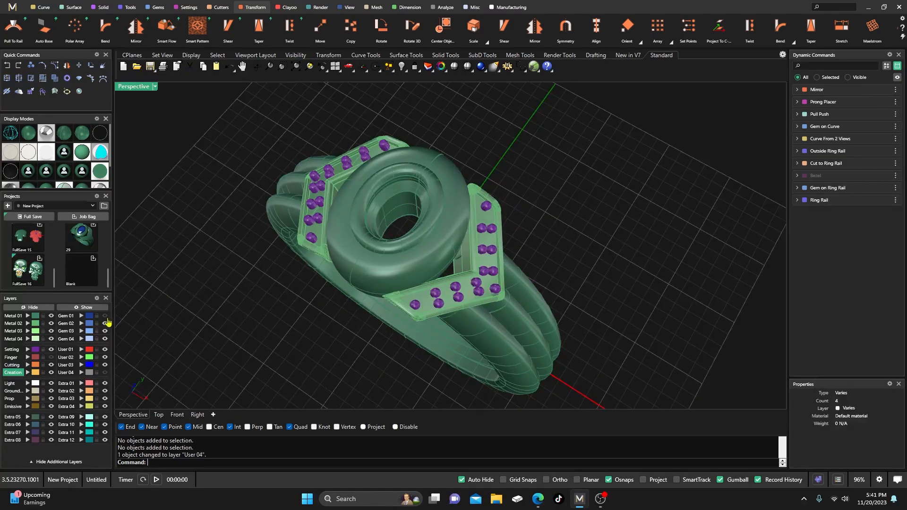
{"action": "left_click", "coordinate": [105, 320]}
{"action": "scroll", "coordinate": [475, 298], "scroll_direction": "up", "scroll_amount": 4}
{"action": "left_click", "coordinate": [436, 283], "text": "shift"}
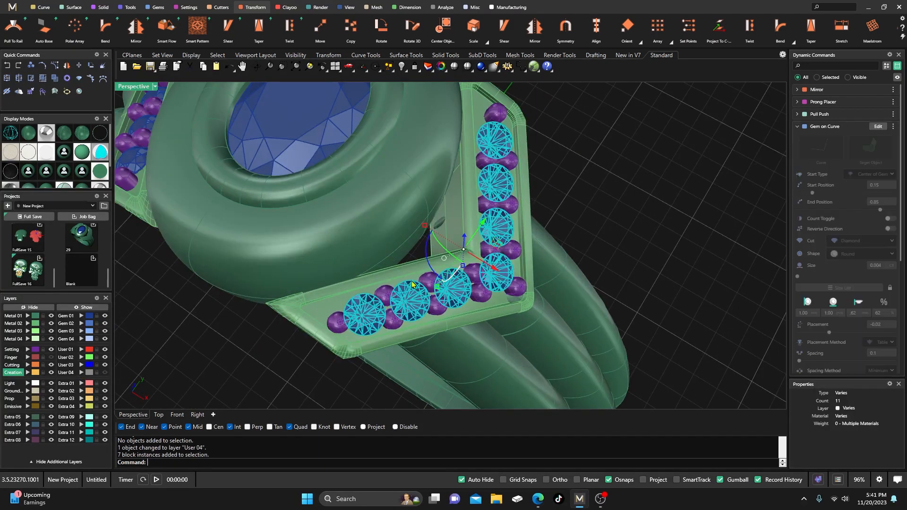
{"action": "left_click", "coordinate": [221, 7]}
{"action": "left_click", "coordinate": [104, 28]}
{"action": "right_click_drag", "start_coordinate": [406, 191], "coordinate": [436, 158]}
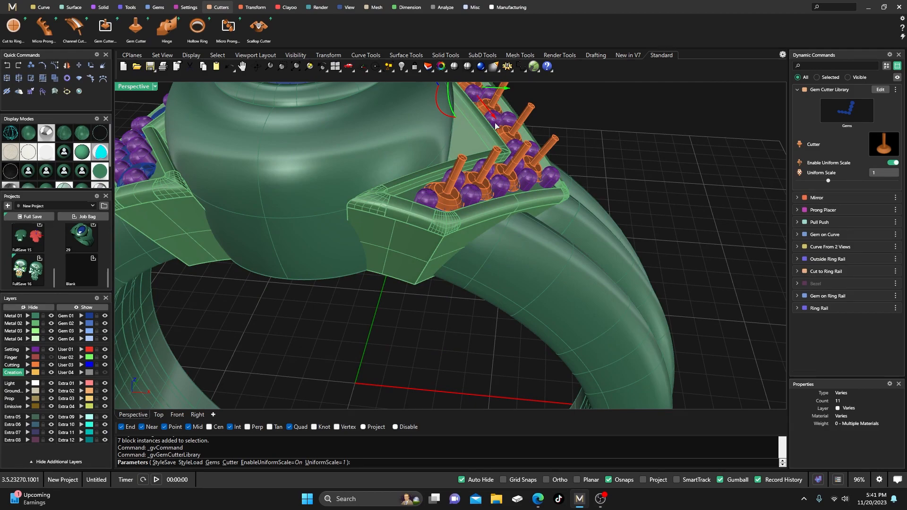
{"action": "key", "text": "Escape"}
Add Gem Cutters to the seven gems of the original V-shaped side panel with a bottom length of -0.47
{"action": "left_click", "coordinate": [509, 136]}
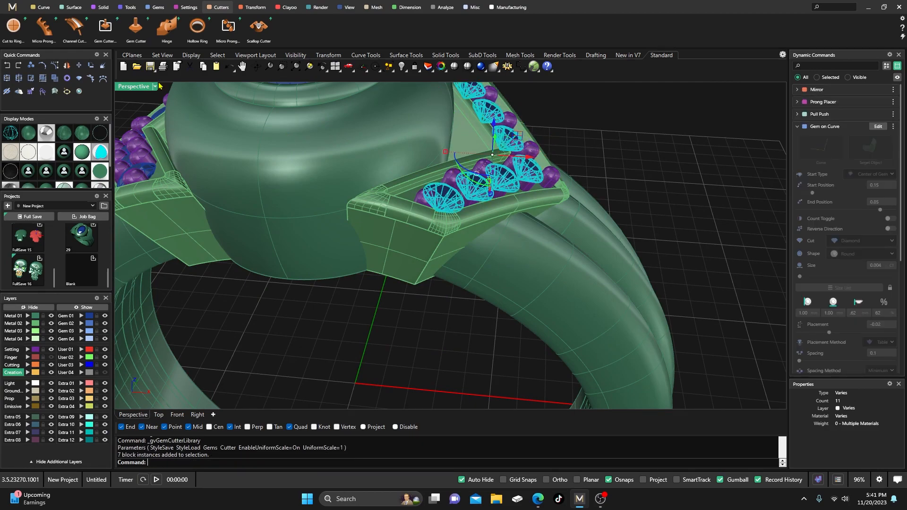
{"action": "left_click", "coordinate": [136, 27]}
{"action": "right_click_drag", "start_coordinate": [442, 215], "coordinate": [453, 199]}
{"action": "right_click_drag", "start_coordinate": [191, 176], "coordinate": [445, 228]}
{"action": "left_click_drag", "start_coordinate": [504, 194], "coordinate": [505, 164]}
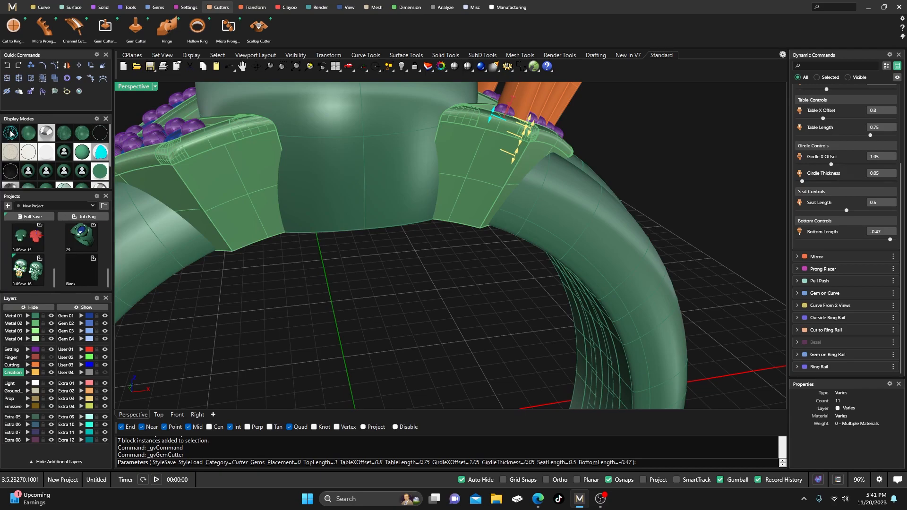
Shorten the gem cutters' seat length to 0.34 in wireframe display and finish the cutters
{"action": "left_click", "coordinate": [11, 134]}
{"action": "right_click_drag", "start_coordinate": [425, 268], "coordinate": [451, 236]}
{"action": "scroll", "coordinate": [548, 131], "scroll_direction": "up", "scroll_amount": 5}
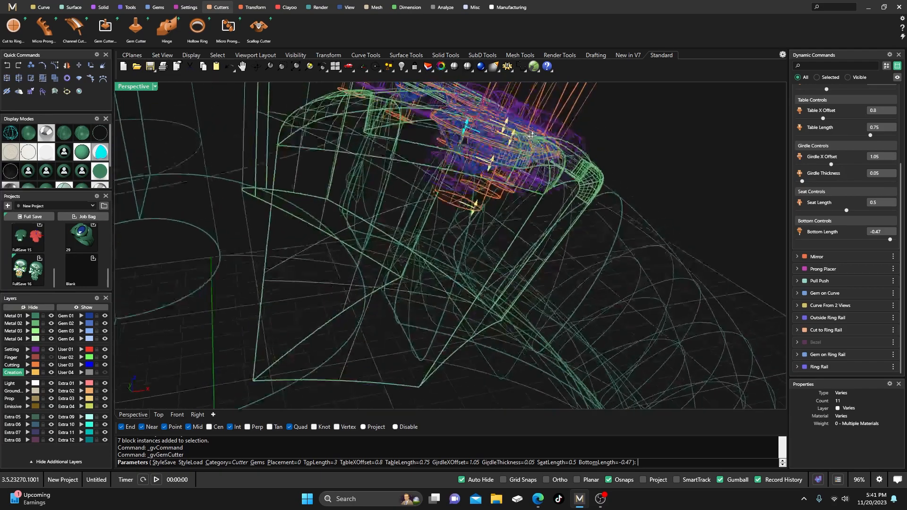
{"action": "right_click_drag", "start_coordinate": [532, 136], "coordinate": [528, 139]}
{"action": "left_click_drag", "start_coordinate": [478, 193], "coordinate": [482, 187]}
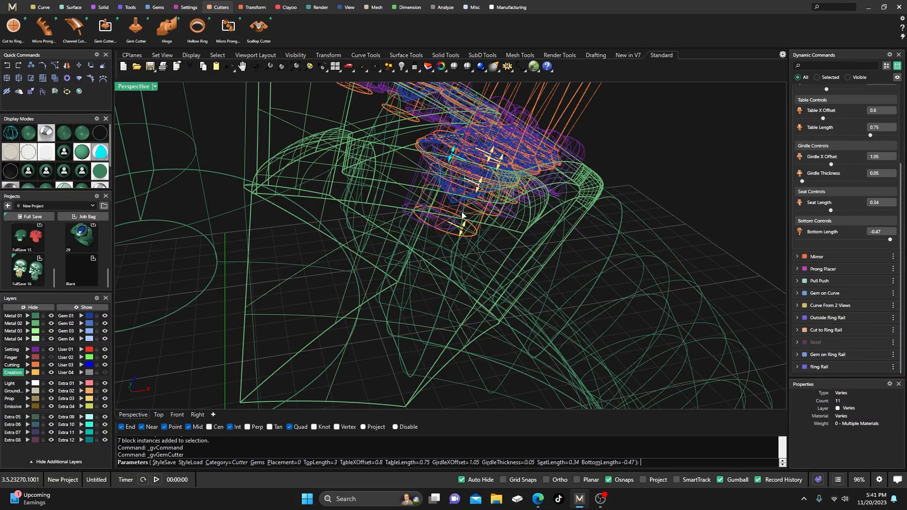
{"action": "scroll", "coordinate": [482, 187], "scroll_direction": "down", "scroll_amount": 5}
{"action": "right_click_drag", "start_coordinate": [481, 190], "coordinate": [439, 219]}
{"action": "right_click", "coordinate": [471, 210]}
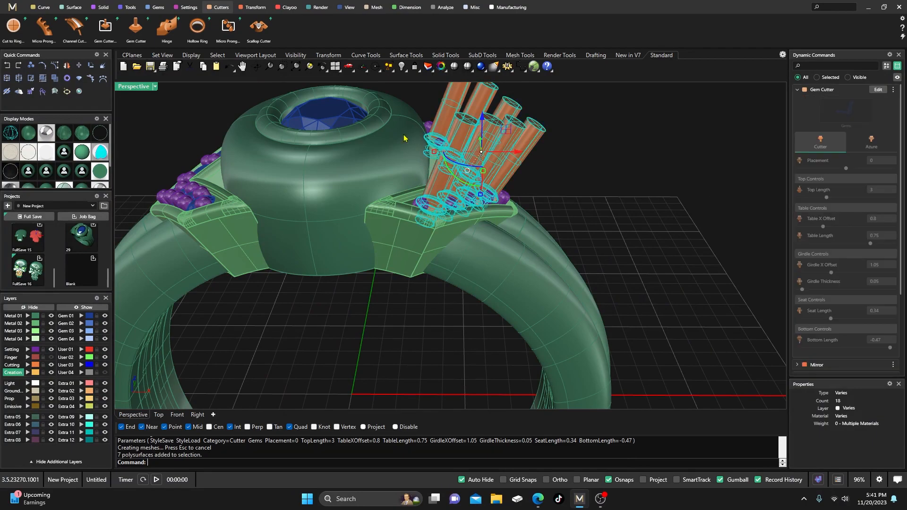
Mirror the seven gem cutters onto the opposite side panel with Y mirroring on
{"action": "left_click", "coordinate": [254, 8]}
{"action": "left_click", "coordinate": [136, 27]}
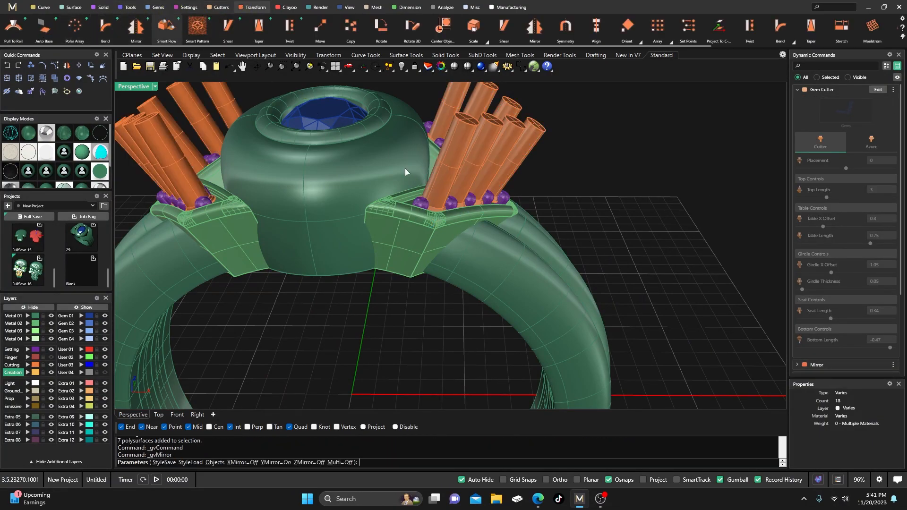
{"action": "right_click", "coordinate": [530, 216]}
Subtract both sets of gem cutters from the two V-shaped side panels with Boolean Difference
{"action": "left_click", "coordinate": [405, 241]}
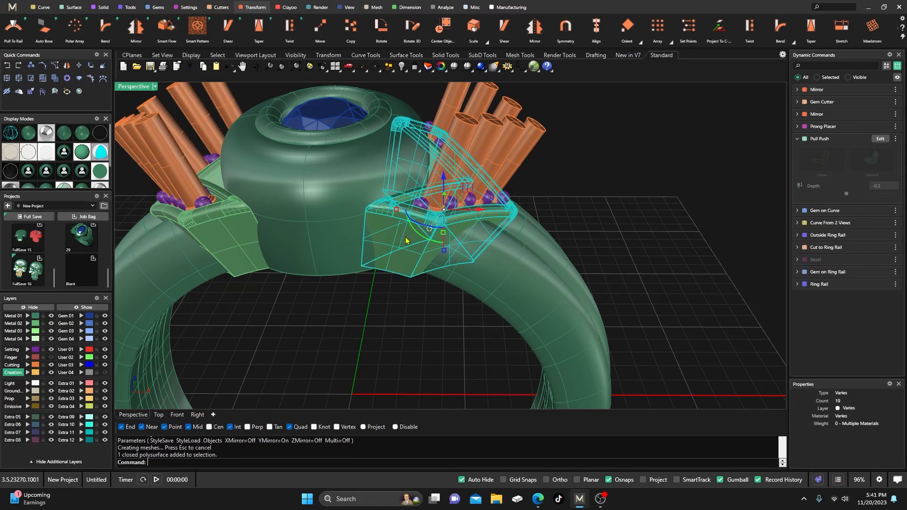
{"action": "left_click", "coordinate": [328, 305]}
{"action": "left_click", "coordinate": [404, 238]}
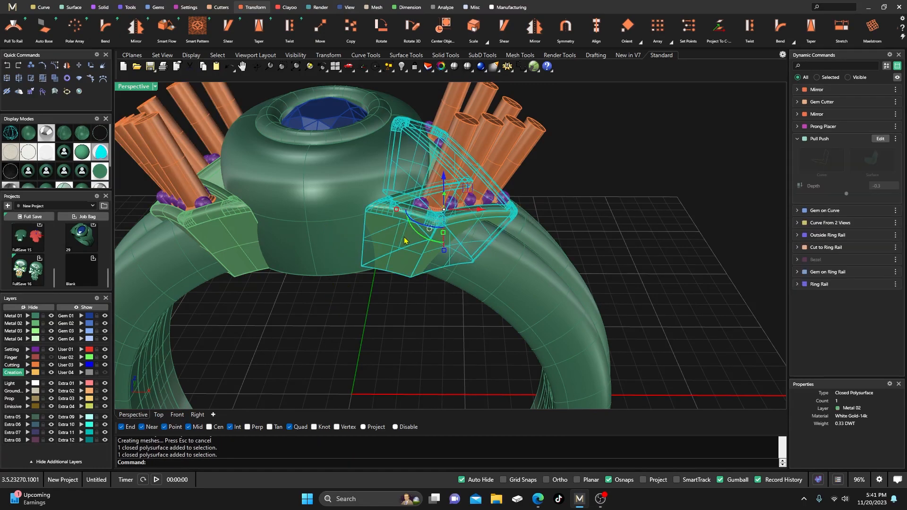
{"action": "left_click", "coordinate": [372, 307]}
{"action": "left_click", "coordinate": [414, 245]}
{"action": "left_click", "coordinate": [230, 239], "text": "shift"}
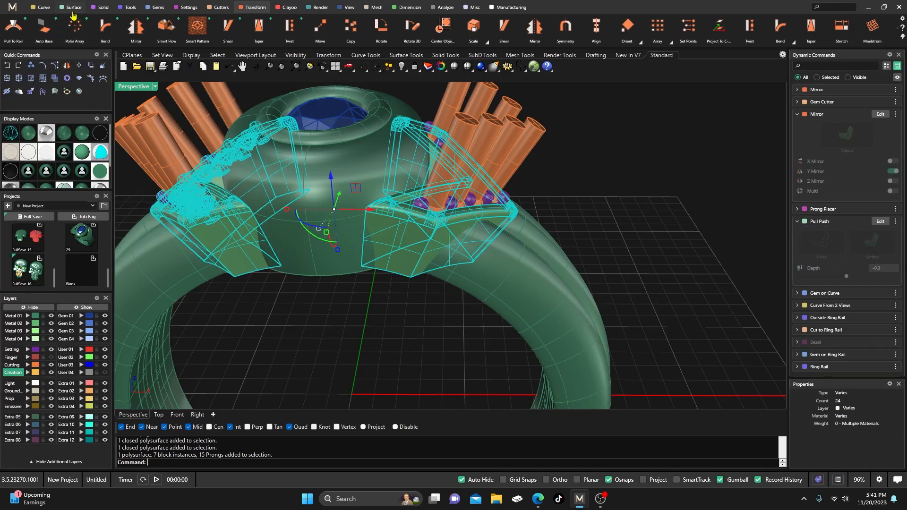
{"action": "left_click", "coordinate": [100, 7]}
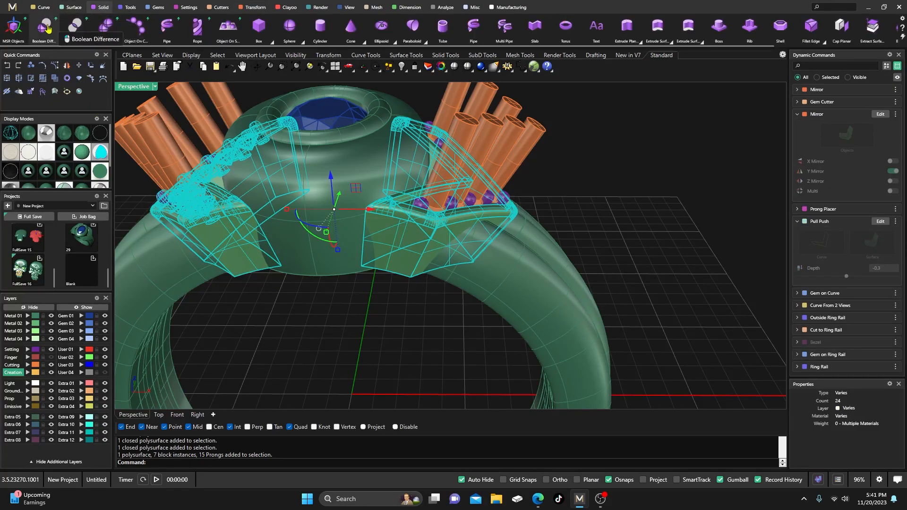
{"action": "left_click", "coordinate": [45, 27]}
{"action": "left_click", "coordinate": [153, 135]}
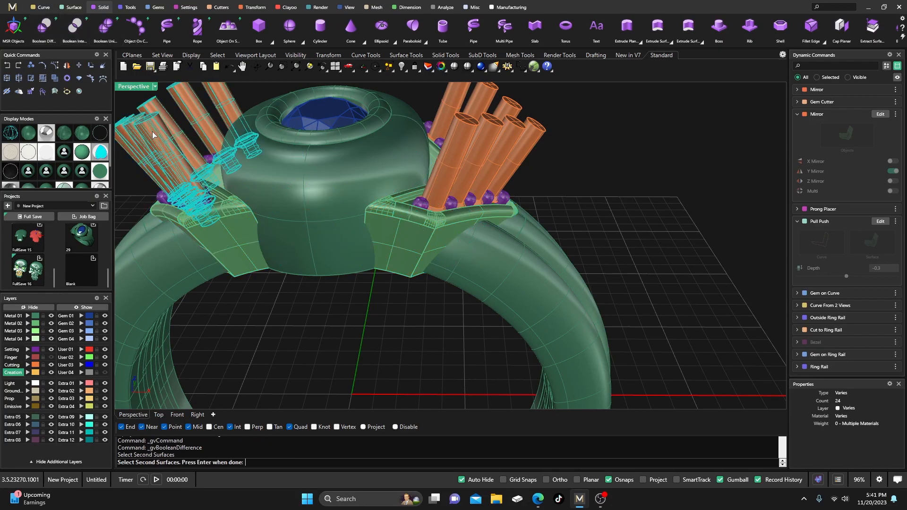
{"action": "left_click", "coordinate": [470, 127]}
{"action": "key", "text": "Return"}
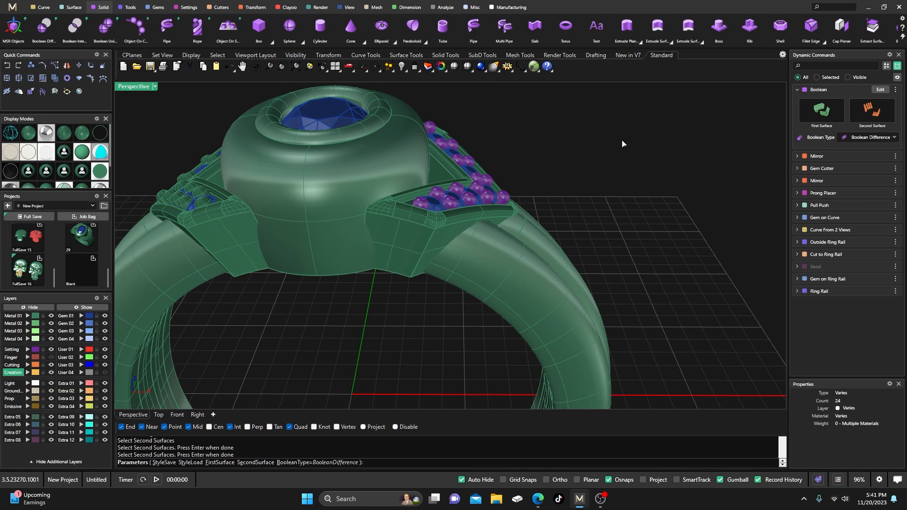
{"action": "key", "text": "Return"}
Ungroup the boolean result and check that each side panel can be selected as a separate piece
{"action": "scroll", "coordinate": [565, 157], "scroll_direction": "down", "scroll_amount": 6}
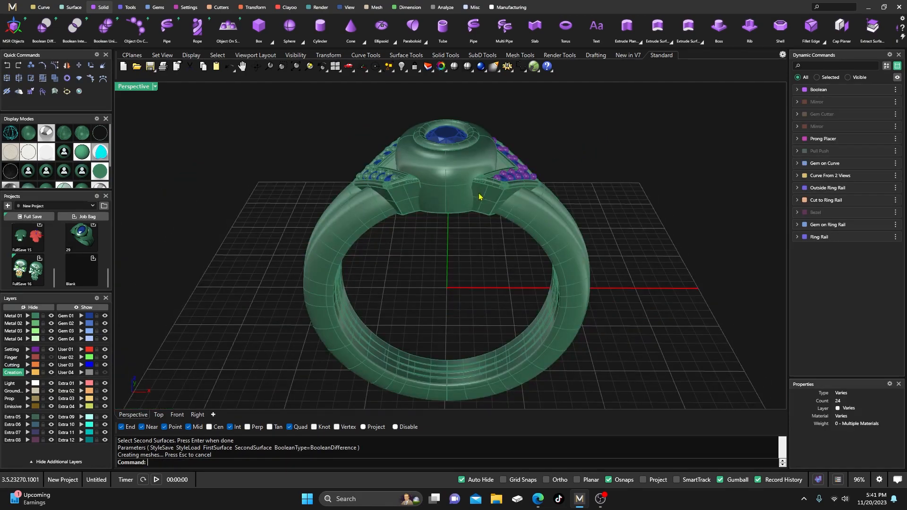
{"action": "left_click", "coordinate": [485, 199]}
{"action": "left_click", "coordinate": [459, 236]}
{"action": "left_click", "coordinate": [402, 201]}
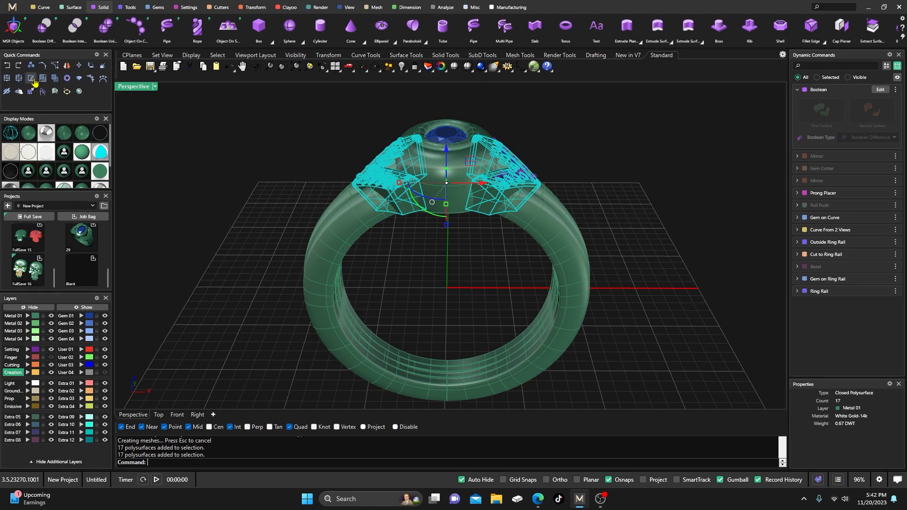
{"action": "key", "text": "Escape"}
{"action": "left_click", "coordinate": [412, 204]}
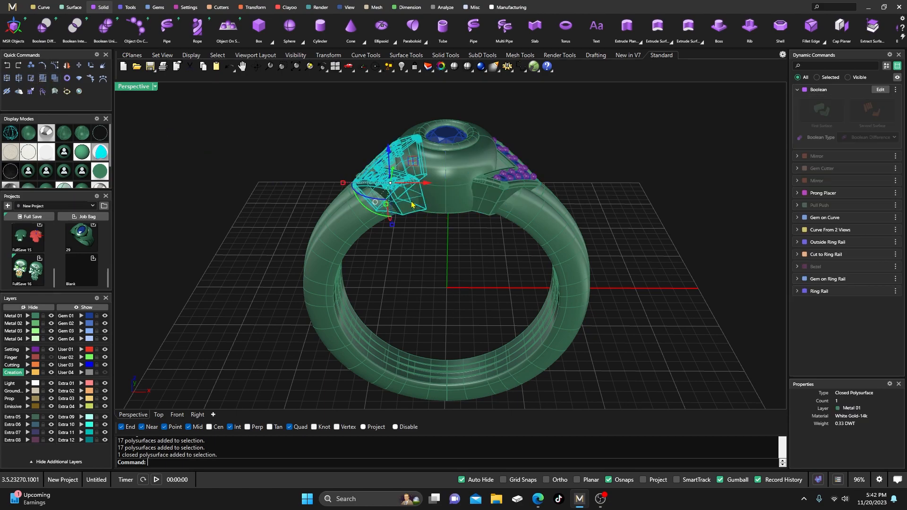
{"action": "left_click", "coordinate": [440, 253]}
{"action": "left_click", "coordinate": [481, 210]}
{"action": "left_click", "coordinate": [483, 245]}
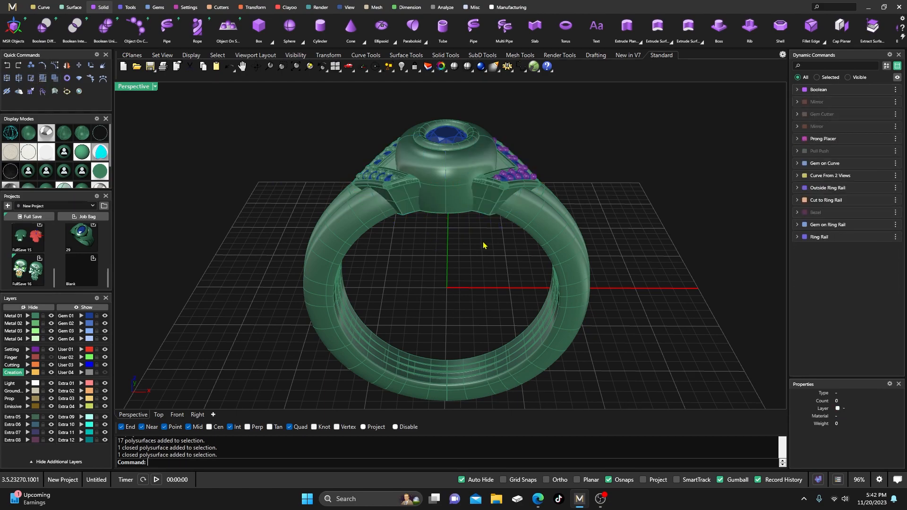
Check a single prong on the mirrored side panel and hide the Gem 01 layer
{"action": "right_click_drag", "start_coordinate": [482, 245], "coordinate": [450, 274]}
{"action": "scroll", "coordinate": [457, 207], "scroll_direction": "up", "scroll_amount": 3}
{"action": "left_click", "coordinate": [338, 176]}
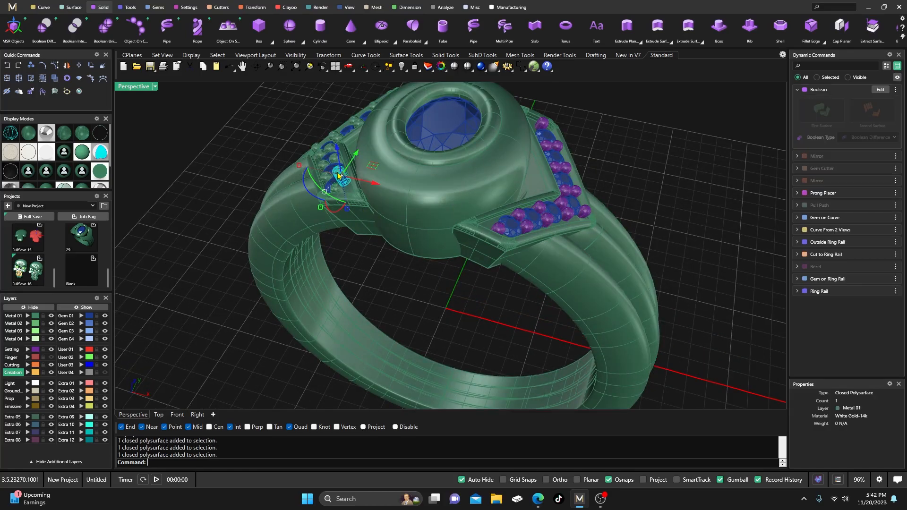
{"action": "left_click", "coordinate": [272, 143]}
{"action": "scroll", "coordinate": [294, 157], "scroll_direction": "down", "scroll_amount": 6}
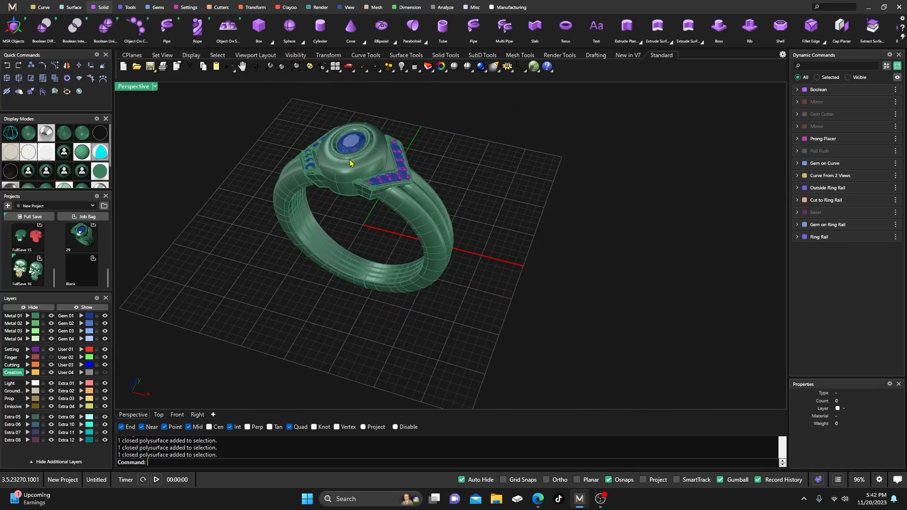
{"action": "left_click", "coordinate": [104, 316]}
{"action": "right_click_drag", "start_coordinate": [348, 265], "coordinate": [298, 274]}
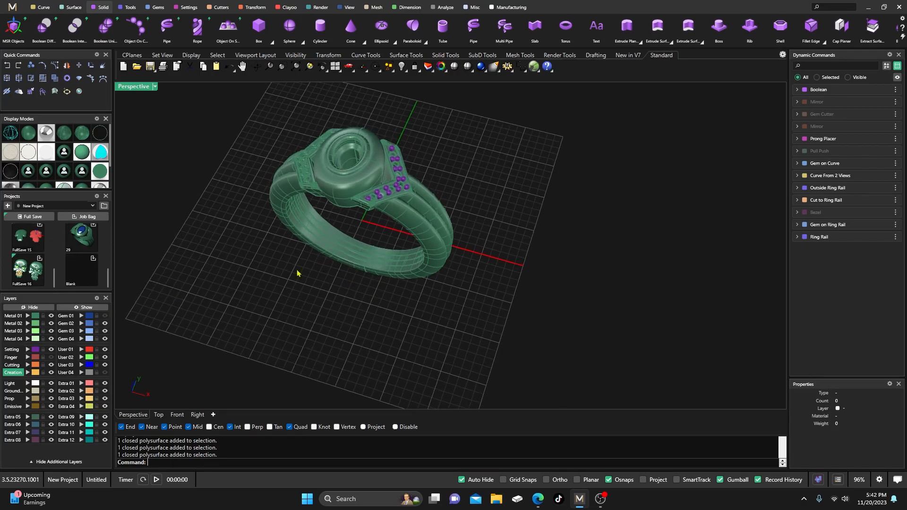
Examine the gem seats cut into the side panels and check individual panel pieces and prongs
{"action": "scroll", "coordinate": [410, 189], "scroll_direction": "up", "scroll_amount": 4}
{"action": "right_click_drag", "start_coordinate": [476, 238], "coordinate": [490, 189]}
{"action": "left_click", "coordinate": [397, 200]}
{"action": "left_click", "coordinate": [456, 163]}
{"action": "scroll", "coordinate": [500, 231], "scroll_direction": "down", "scroll_amount": 7}
{"action": "scroll", "coordinate": [367, 204], "scroll_direction": "up", "scroll_amount": 5}
{"action": "scroll", "coordinate": [368, 204], "scroll_direction": "up", "scroll_amount": 2}
{"action": "left_click", "coordinate": [406, 191]}
{"action": "left_click", "coordinate": [323, 140]}
{"action": "right_click_drag", "start_coordinate": [370, 184], "coordinate": [373, 222]}
Select all visible metal parts and prongs of the ring and combine them into one mesh with Mesh Repair
{"action": "scroll", "coordinate": [355, 191], "scroll_direction": "down", "scroll_amount": 6}
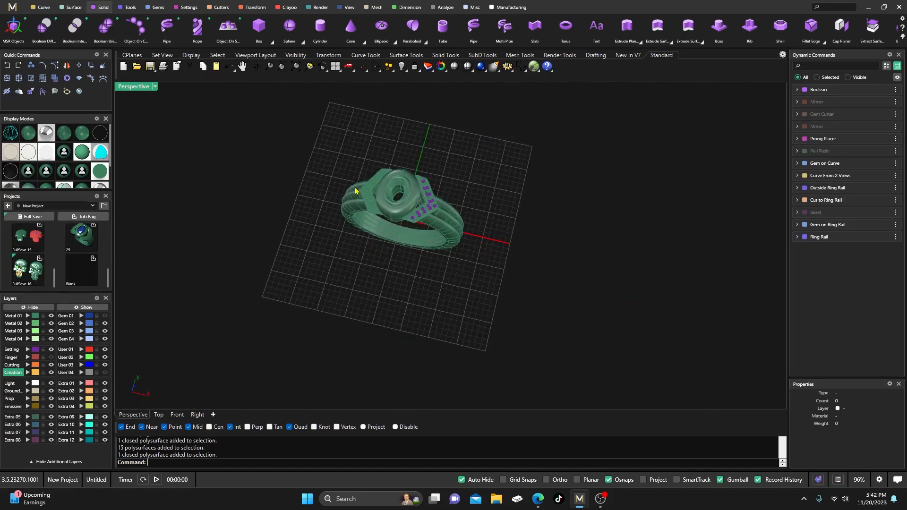
{"action": "left_click_drag", "start_coordinate": [301, 142], "coordinate": [526, 269]}
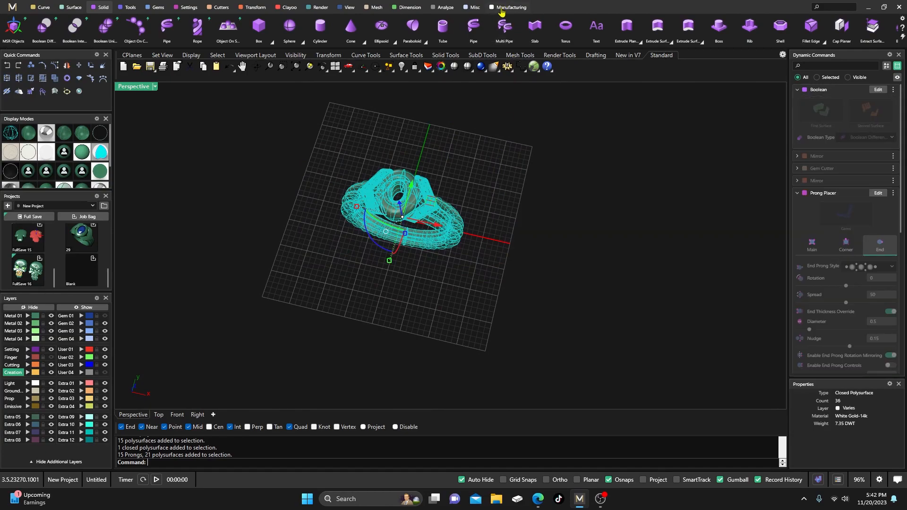
{"action": "left_click", "coordinate": [501, 8]}
{"action": "left_click", "coordinate": [198, 32]}
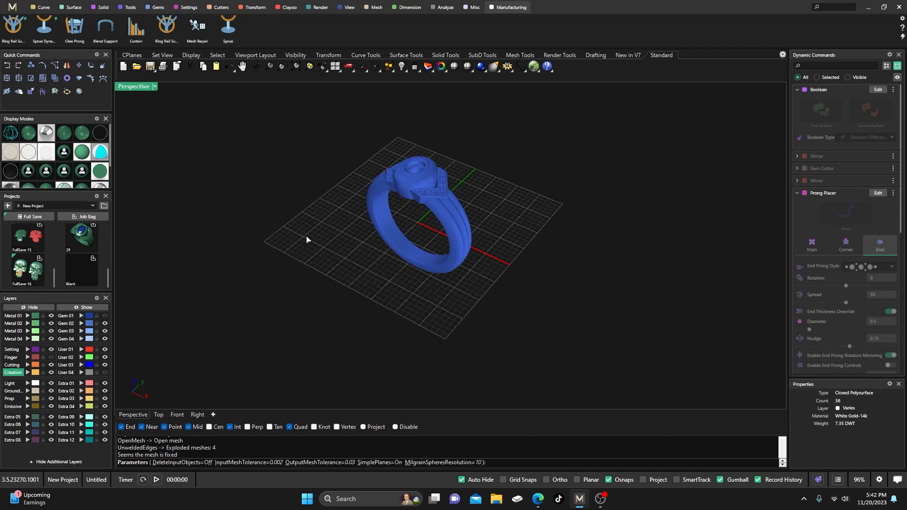
{"action": "scroll", "coordinate": [330, 275], "scroll_direction": "down", "scroll_amount": 2}
{"action": "right_click_drag", "start_coordinate": [331, 276], "coordinate": [318, 256]}
{"action": "right_click", "coordinate": [318, 256]}
Pick the repaired ring mesh from among the overlapping original parts and move it to the Metal 04 layer
{"action": "scroll", "coordinate": [411, 209], "scroll_direction": "up", "scroll_amount": 4}
{"action": "right_click_drag", "start_coordinate": [411, 212], "coordinate": [449, 255]}
{"action": "left_click", "coordinate": [448, 257]}
{"action": "left_click", "coordinate": [475, 279]}
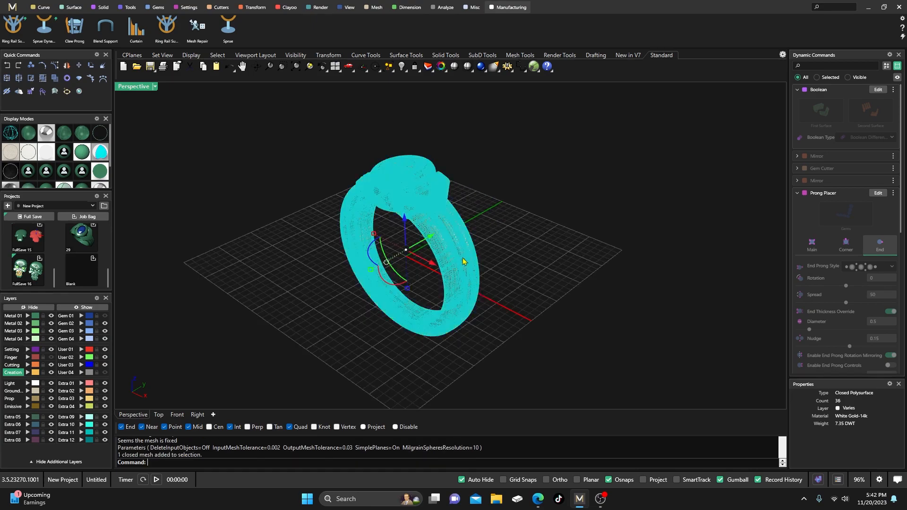
{"action": "key", "text": "Escape"}
{"action": "left_click", "coordinate": [469, 260]}
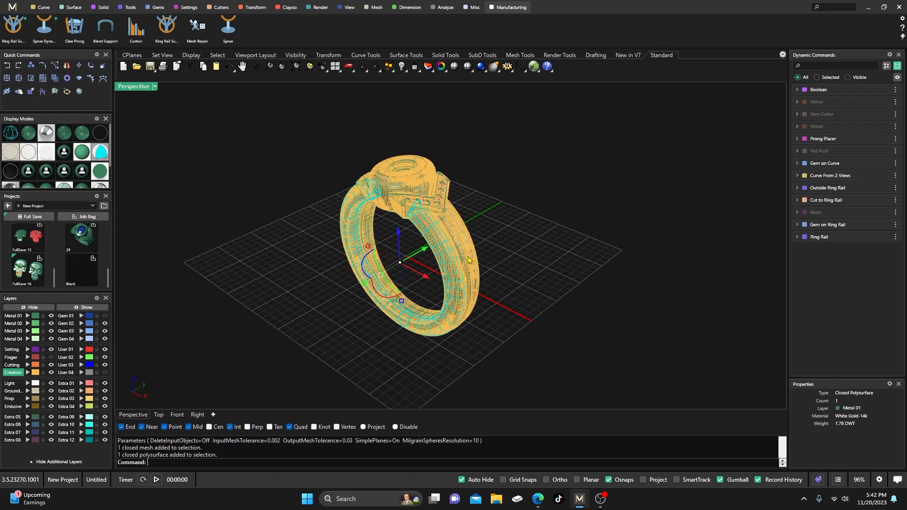
{"action": "left_click", "coordinate": [464, 243]}
{"action": "left_click", "coordinate": [471, 202]}
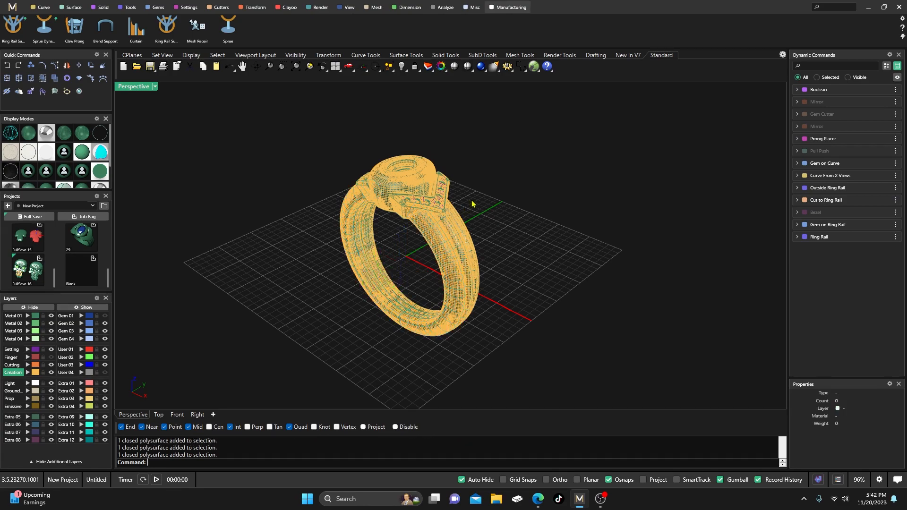
{"action": "left_click", "coordinate": [444, 196]}
{"action": "left_click", "coordinate": [407, 173]}
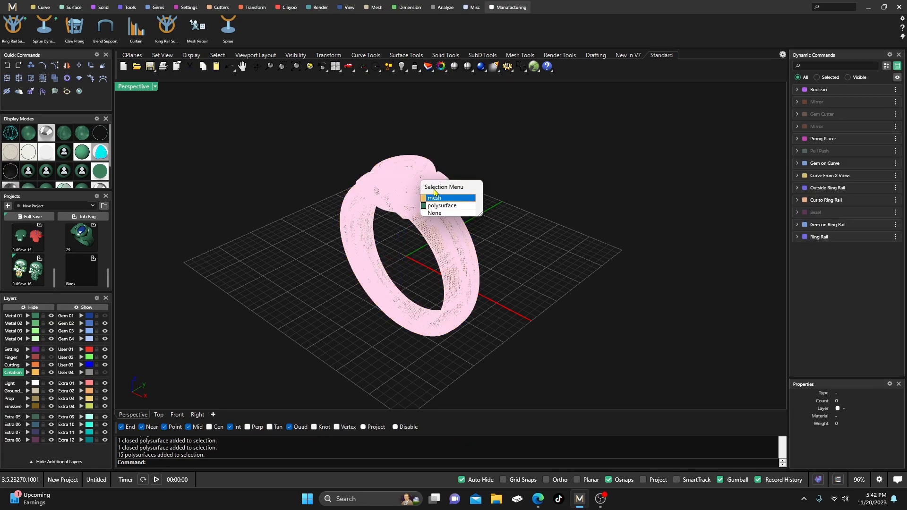
{"action": "left_click", "coordinate": [433, 198]}
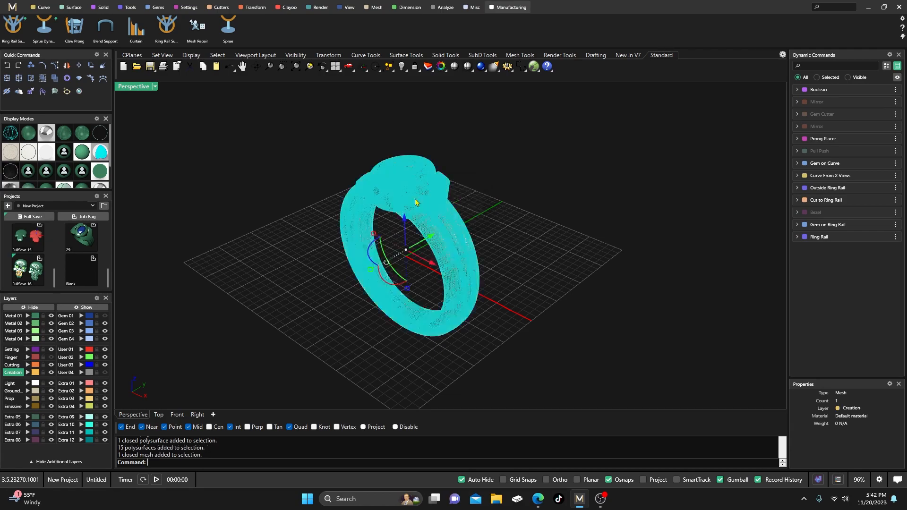
{"action": "left_click", "coordinate": [28, 339]}
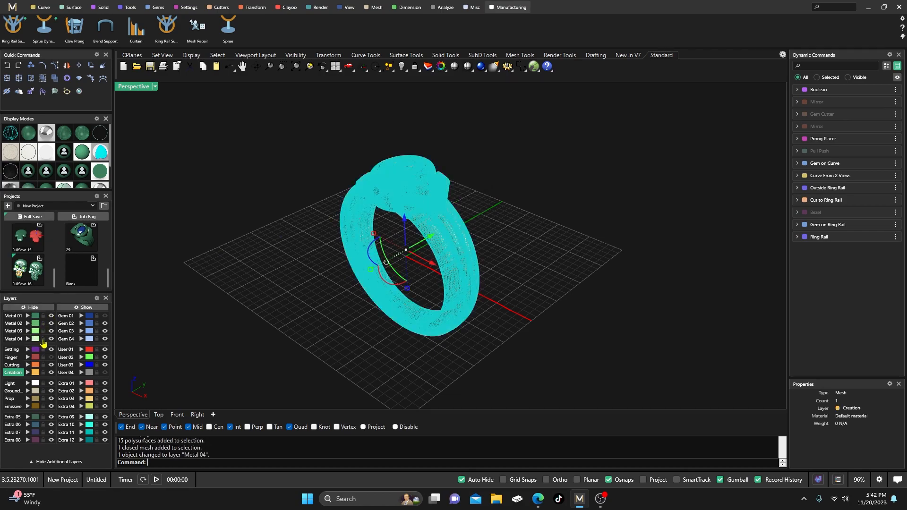
Hide the ring's original polysurfaces and prongs with the Metal 04 layer off, and show the Metal 04 layer again
{"action": "left_click_drag", "start_coordinate": [296, 128], "coordinate": [505, 368]}
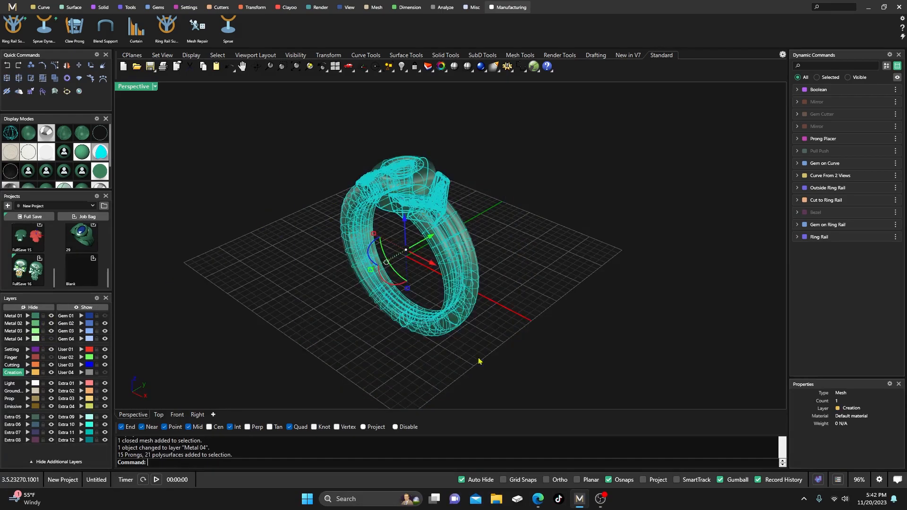
{"action": "left_click", "coordinate": [33, 310]}
{"action": "left_click", "coordinate": [51, 339]}
{"action": "right_click_drag", "start_coordinate": [316, 296], "coordinate": [328, 319]}
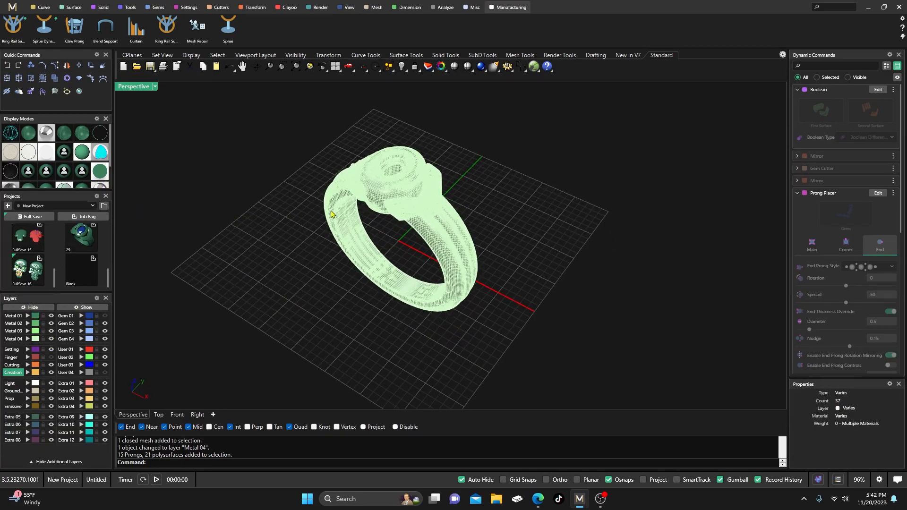
Move the repaired ring mesh to the Metal 01 layer and inspect its side panel and shank bands up close
{"action": "left_click", "coordinate": [329, 214]}
{"action": "left_click", "coordinate": [27, 317]}
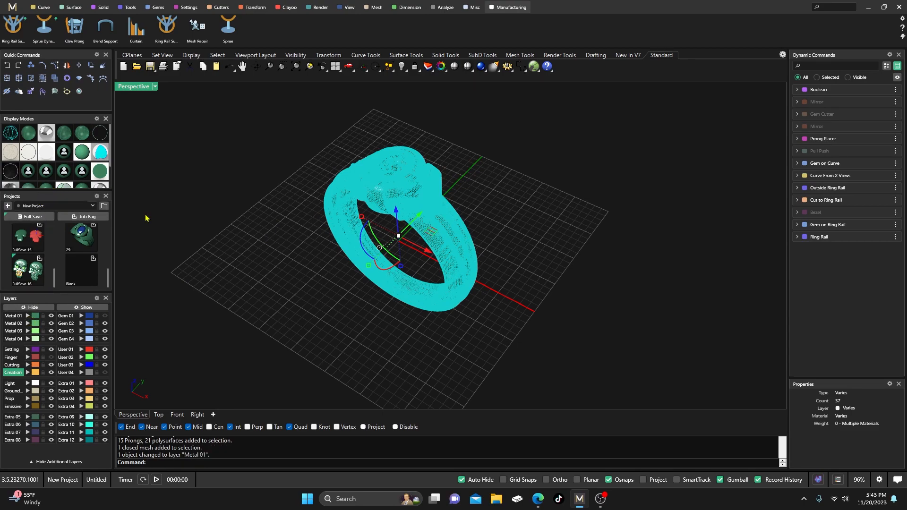
{"action": "left_click", "coordinate": [294, 273]}
{"action": "scroll", "coordinate": [439, 283], "scroll_direction": "down", "scroll_amount": 5}
{"action": "right_click_drag", "start_coordinate": [440, 283], "coordinate": [397, 240]}
{"action": "scroll", "coordinate": [436, 227], "scroll_direction": "up", "scroll_amount": 7}
{"action": "scroll", "coordinate": [436, 228], "scroll_direction": "up", "scroll_amount": 6}
{"action": "scroll", "coordinate": [397, 240], "scroll_direction": "down", "scroll_amount": 2}
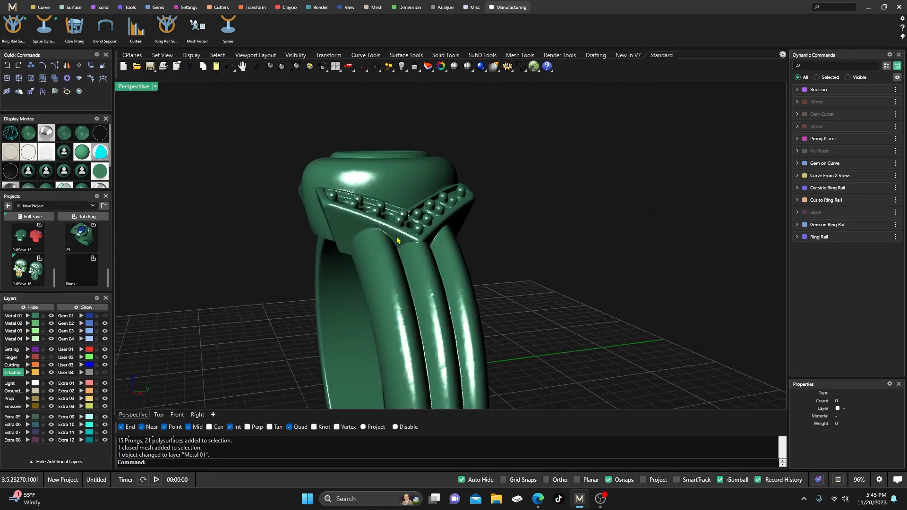
Inspect the repaired ring mesh up close, checking the side-panel prongs and seats, the bezel and the three shank bands from several angles
{"action": "scroll", "coordinate": [401, 302], "scroll_direction": "down", "scroll_amount": 2}
{"action": "scroll", "coordinate": [416, 286], "scroll_direction": "up", "scroll_amount": 2}
{"action": "scroll", "coordinate": [418, 283], "scroll_direction": "up", "scroll_amount": 3}
{"action": "scroll", "coordinate": [418, 284], "scroll_direction": "down", "scroll_amount": 3}
{"action": "scroll", "coordinate": [440, 283], "scroll_direction": "up", "scroll_amount": 2}
{"action": "scroll", "coordinate": [456, 282], "scroll_direction": "down", "scroll_amount": 4}
{"action": "right_click_drag", "start_coordinate": [454, 264], "coordinate": [413, 330]}
{"action": "scroll", "coordinate": [409, 287], "scroll_direction": "up", "scroll_amount": 3}
{"action": "right_click_drag", "start_coordinate": [409, 287], "coordinate": [456, 251]}
{"action": "scroll", "coordinate": [452, 254], "scroll_direction": "up", "scroll_amount": 3}
{"action": "scroll", "coordinate": [364, 314], "scroll_direction": "down", "scroll_amount": 4}
{"action": "right_click_drag", "start_coordinate": [364, 314], "coordinate": [364, 355]}
{"action": "scroll", "coordinate": [414, 238], "scroll_direction": "up", "scroll_amount": 5}
{"action": "right_click_drag", "start_coordinate": [413, 236], "coordinate": [396, 256]}
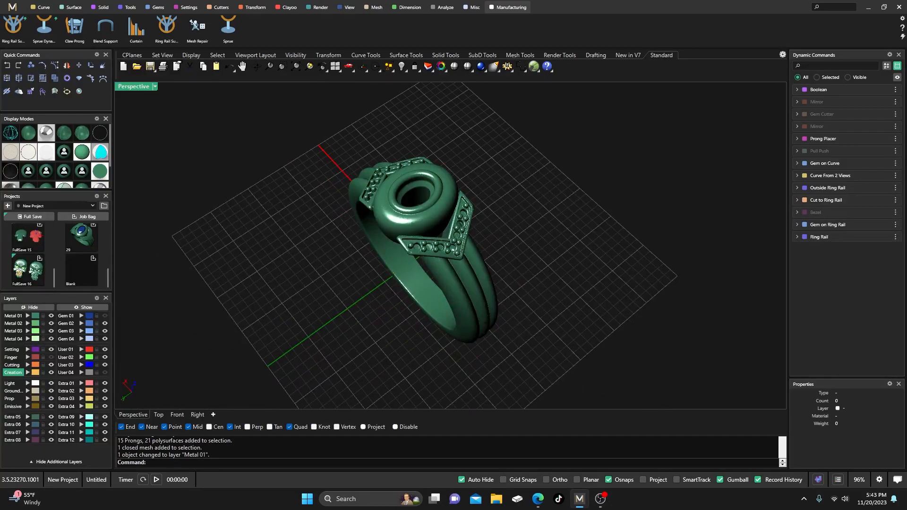
Compare the gemless ring mesh with the reference photo and side-view sketch in the browser window
{"action": "left_click_drag", "start_coordinate": [0, 146], "coordinate": [320, 99]}
{"action": "scroll", "coordinate": [719, 207], "scroll_direction": "down", "scroll_amount": 7}
{"action": "right_click_drag", "start_coordinate": [660, 242], "coordinate": [683, 274]}
{"action": "scroll", "coordinate": [646, 241], "scroll_direction": "down", "scroll_amount": 8}
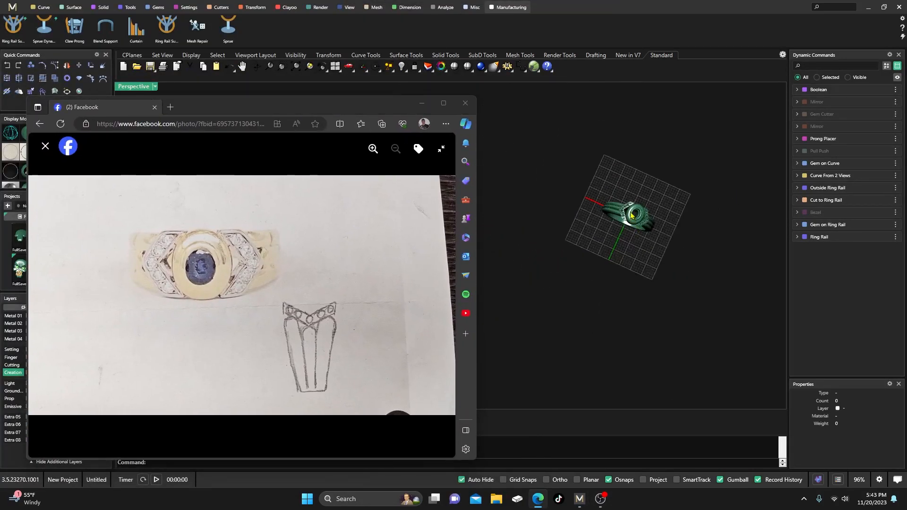
{"action": "scroll", "coordinate": [632, 213], "scroll_direction": "up", "scroll_amount": 11}
{"action": "right_click_drag", "start_coordinate": [633, 214], "coordinate": [587, 290]}
{"action": "scroll", "coordinate": [614, 307], "scroll_direction": "down", "scroll_amount": 4}
{"action": "scroll", "coordinate": [588, 293], "scroll_direction": "down", "scroll_amount": 7}
{"action": "scroll", "coordinate": [594, 318], "scroll_direction": "up", "scroll_amount": 4}
{"action": "scroll", "coordinate": [595, 321], "scroll_direction": "up", "scroll_amount": 5}
{"action": "left_click_drag", "start_coordinate": [303, 108], "coordinate": [422, 104]}
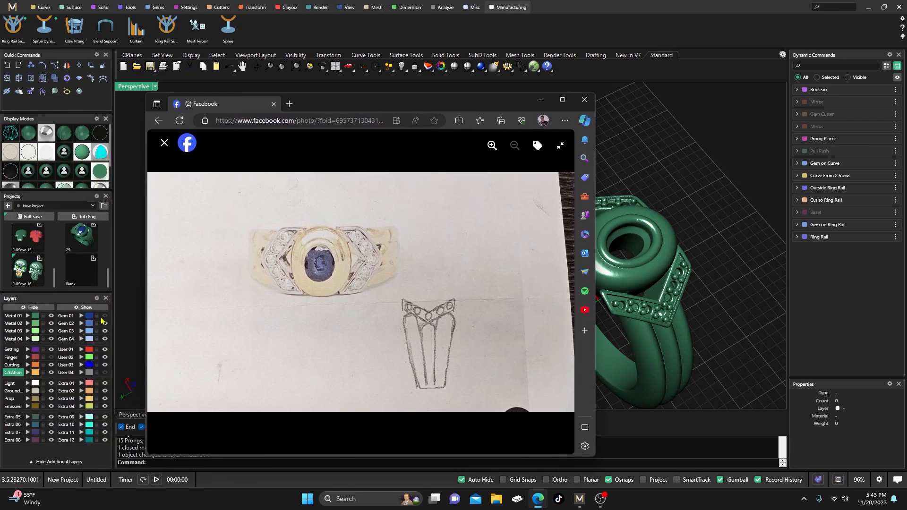
Show the Gem 01 layer and place the browser's reference photo beside the ring with its gems
{"action": "left_click", "coordinate": [103, 317]}
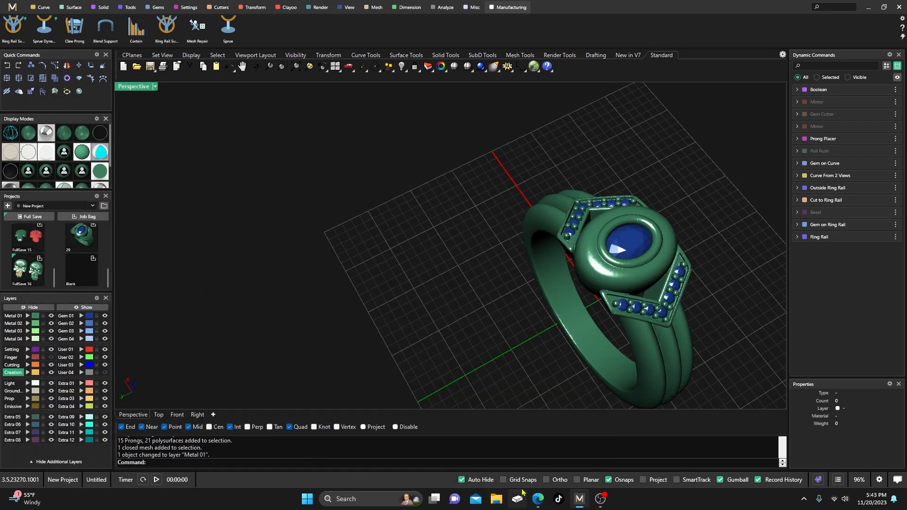
{"action": "left_click", "coordinate": [538, 499]}
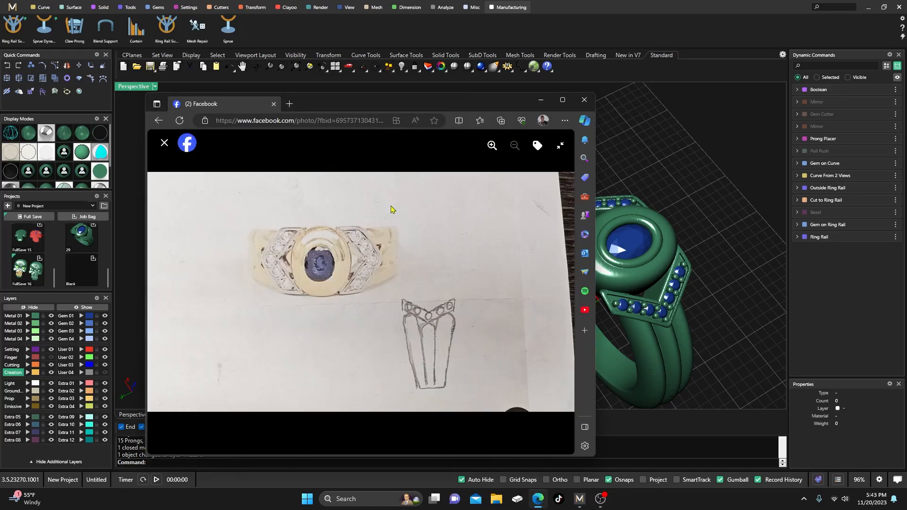
{"action": "left_click_drag", "start_coordinate": [424, 105], "coordinate": [339, 104]}
Compare the gem-set ring with the reference photo and sketch from the top, side and angled views
{"action": "scroll", "coordinate": [545, 156], "scroll_direction": "down", "scroll_amount": 5}
{"action": "right_click_drag", "start_coordinate": [546, 158], "coordinate": [622, 268]}
{"action": "scroll", "coordinate": [652, 240], "scroll_direction": "down", "scroll_amount": 5}
{"action": "right_click_drag", "start_coordinate": [685, 287], "coordinate": [706, 292]}
{"action": "scroll", "coordinate": [591, 164], "scroll_direction": "up", "scroll_amount": 6}
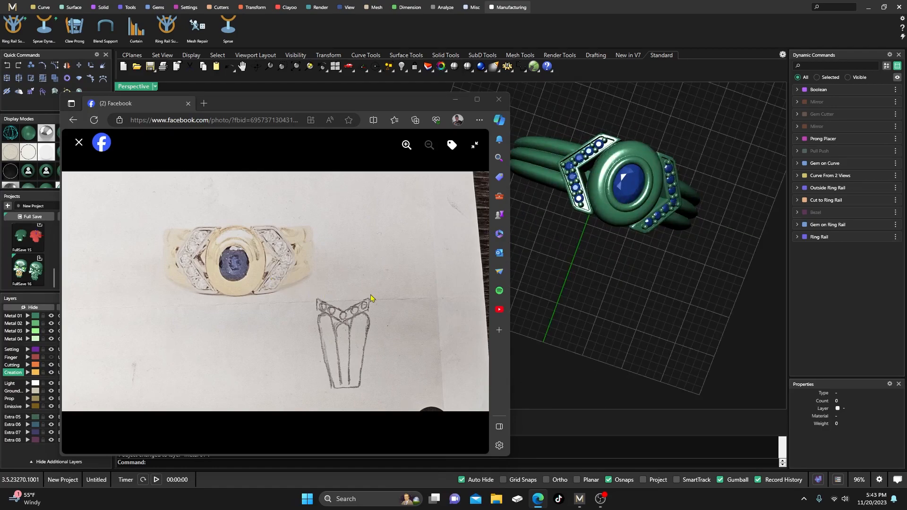
{"action": "right_click_drag", "start_coordinate": [672, 341], "coordinate": [642, 275]}
{"action": "scroll", "coordinate": [673, 271], "scroll_direction": "up", "scroll_amount": 4}
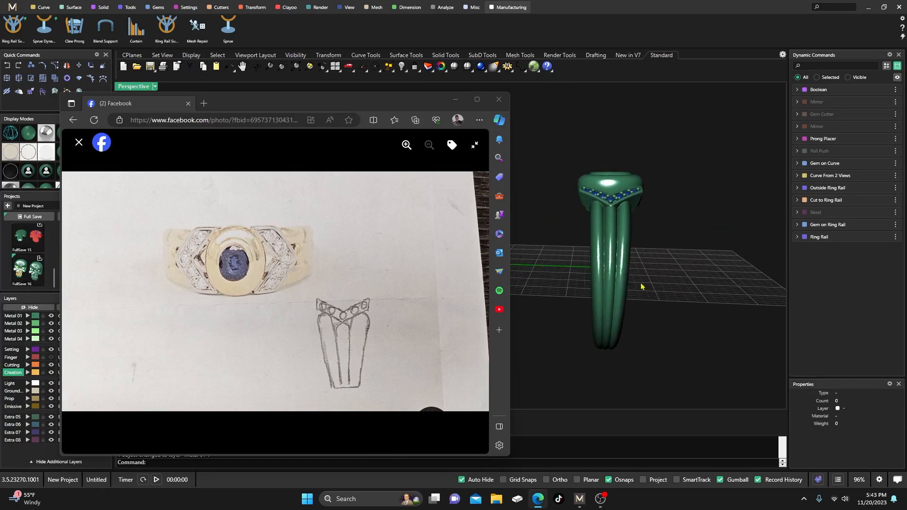
{"action": "right_click_drag", "start_coordinate": [604, 245], "coordinate": [649, 265]}
{"action": "scroll", "coordinate": [604, 248], "scroll_direction": "down", "scroll_amount": 7}
{"action": "right_click_drag", "start_coordinate": [605, 245], "coordinate": [624, 290]}
{"action": "scroll", "coordinate": [605, 243], "scroll_direction": "up", "scroll_amount": 8}
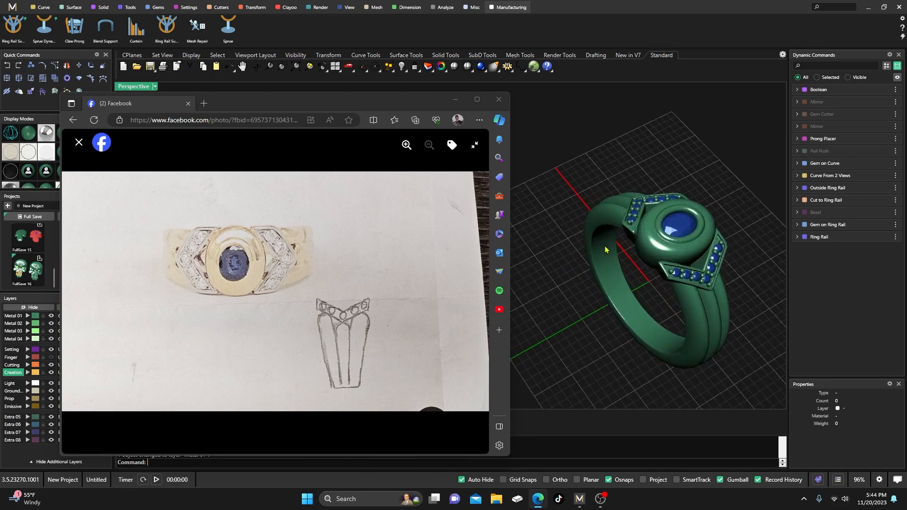
{"action": "right_click_drag", "start_coordinate": [585, 257], "coordinate": [647, 256]}
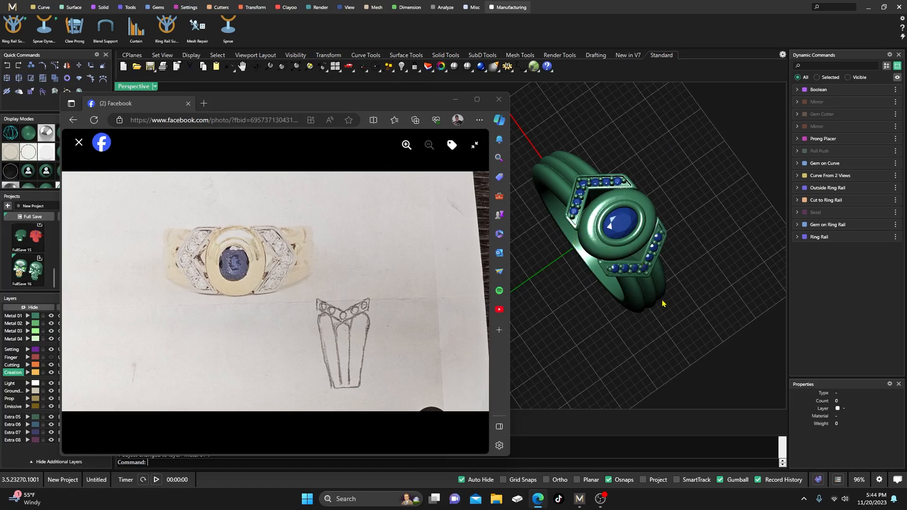
{"action": "right_click_drag", "start_coordinate": [640, 302], "coordinate": [608, 279]}
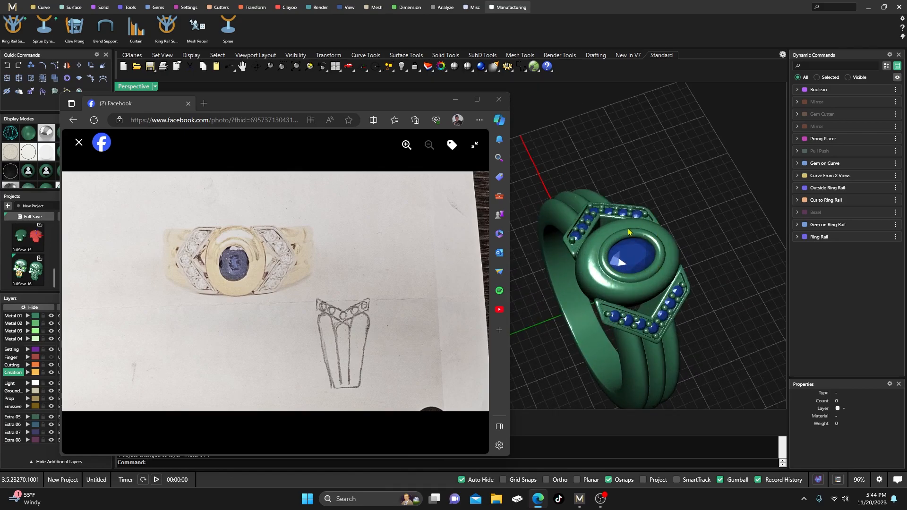